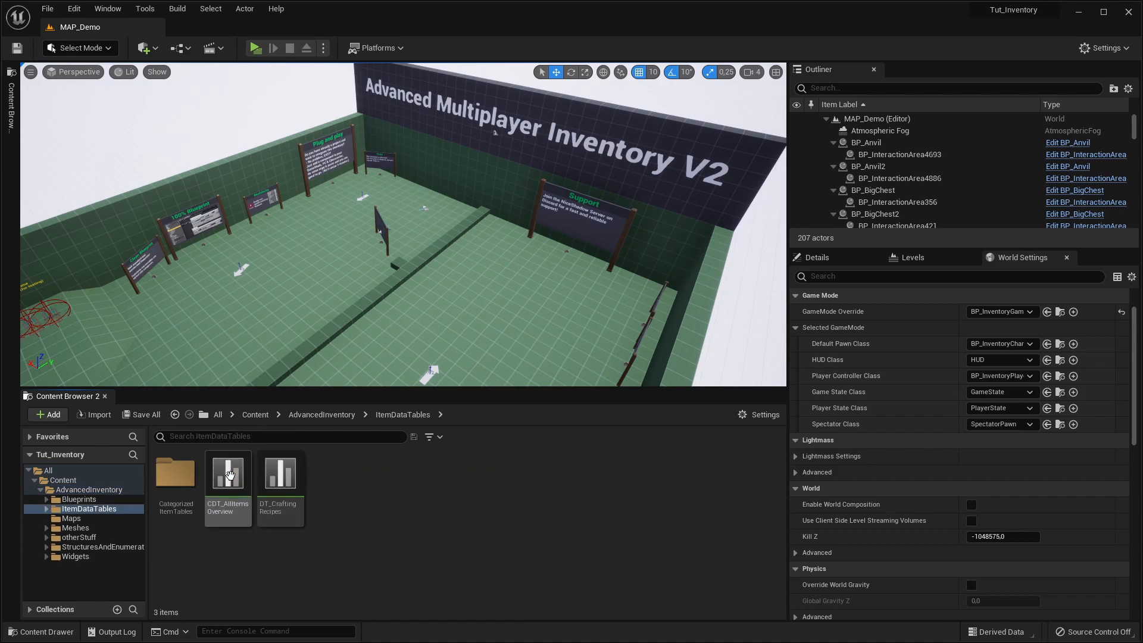
# Examine the CDT_AllItemsOverview composite table and the DT_Armor table from the CategorizedItemTables folder.
pyautogui.doubleClick(229, 513)
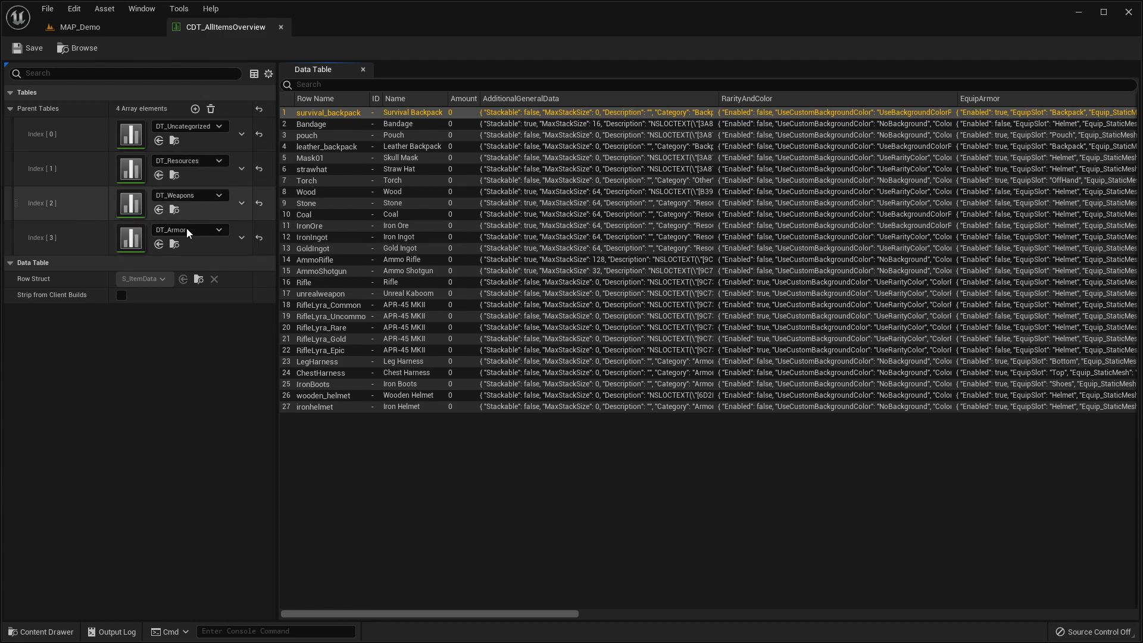
pyautogui.click(94, 29)
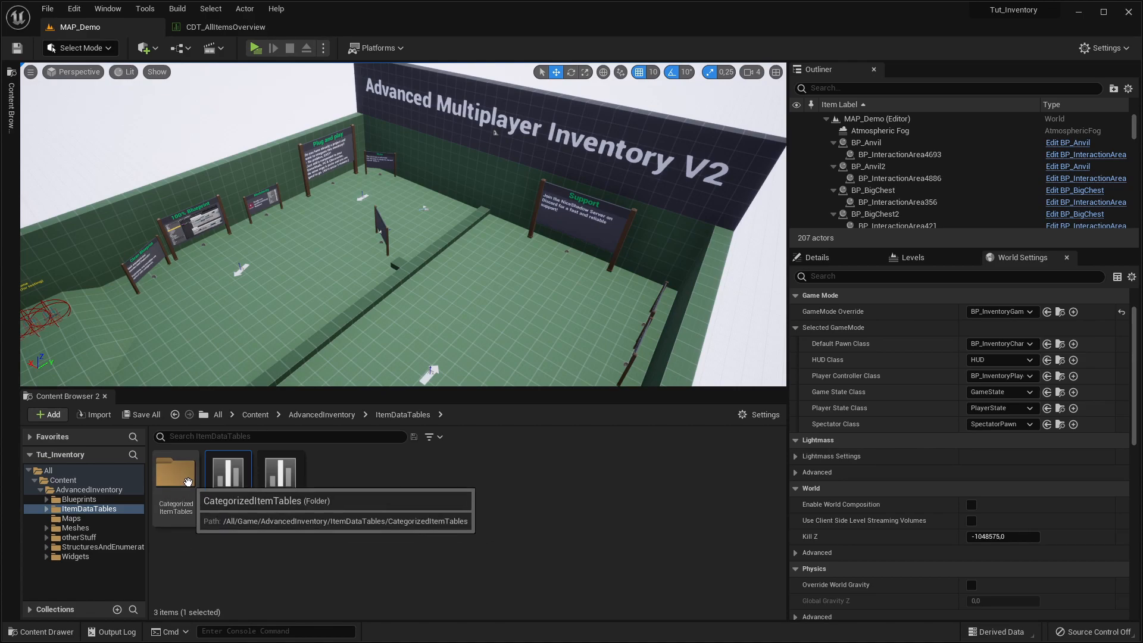
pyautogui.doubleClick(176, 474)
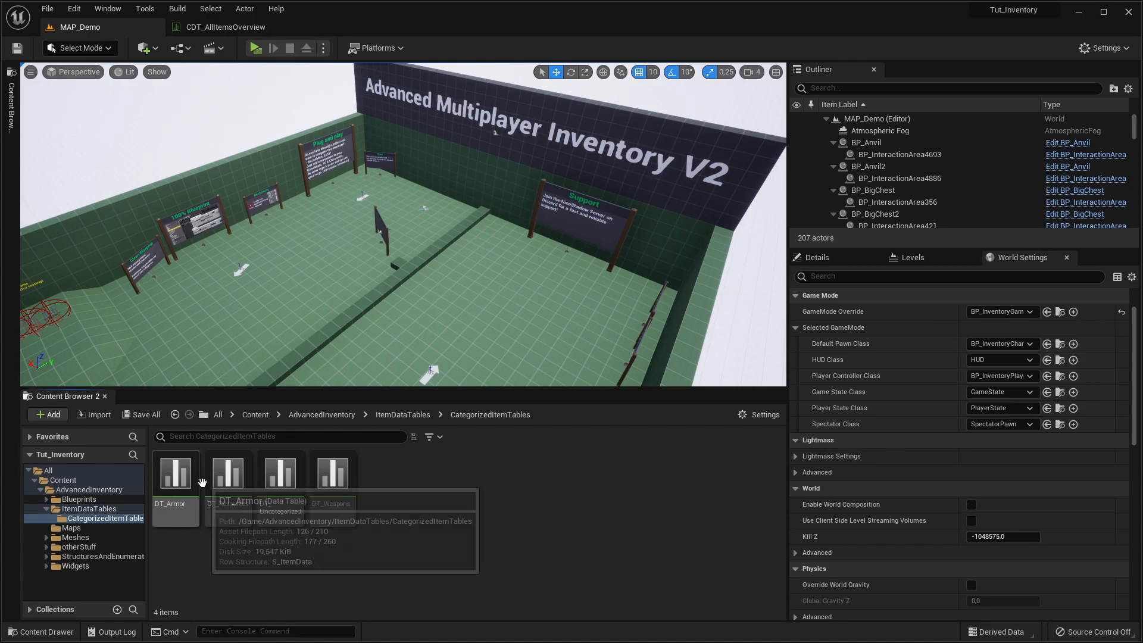
pyautogui.doubleClick(174, 485)
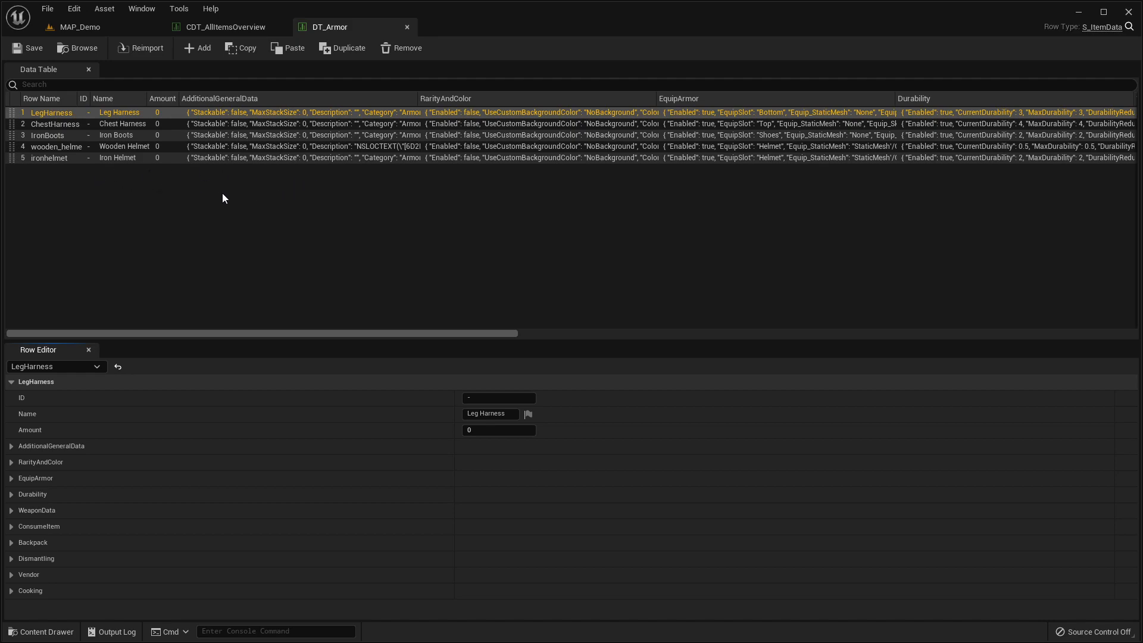
pyautogui.click(201, 28)
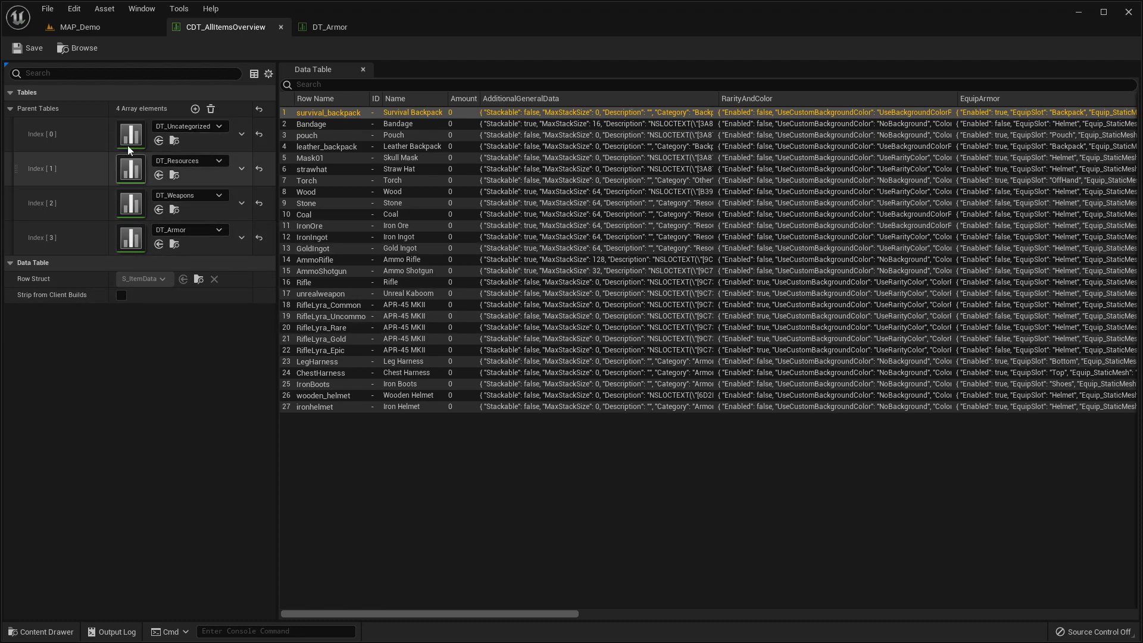
# Reopen the DT_Armor table from the CategorizedItemTables folder and check which row type it uses.
pyautogui.click(101, 27)
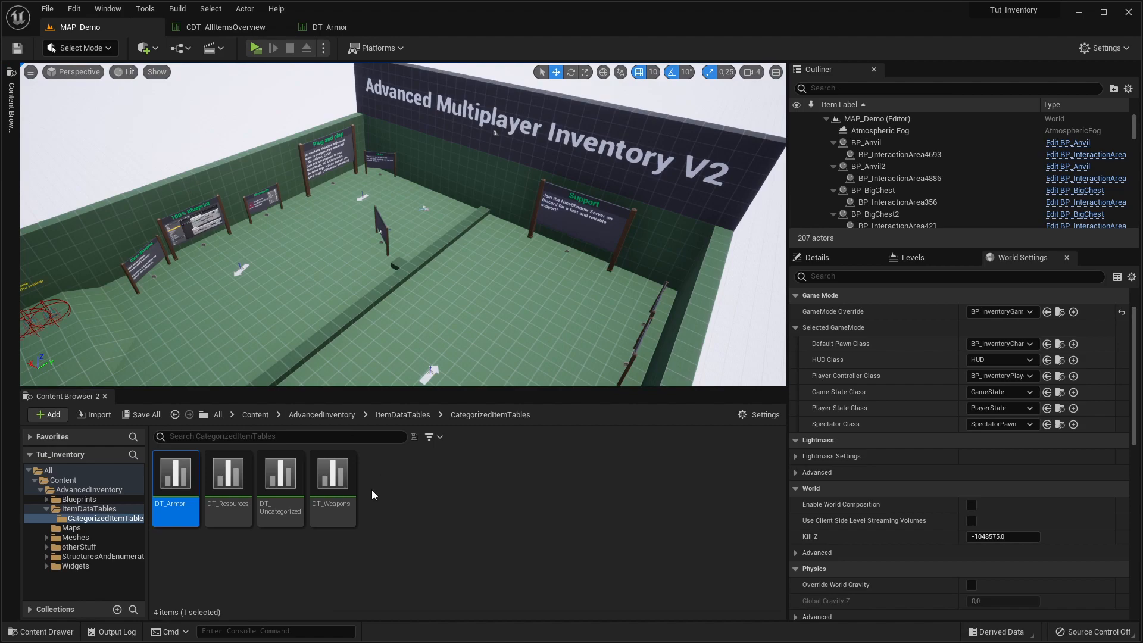
pyautogui.click(344, 574)
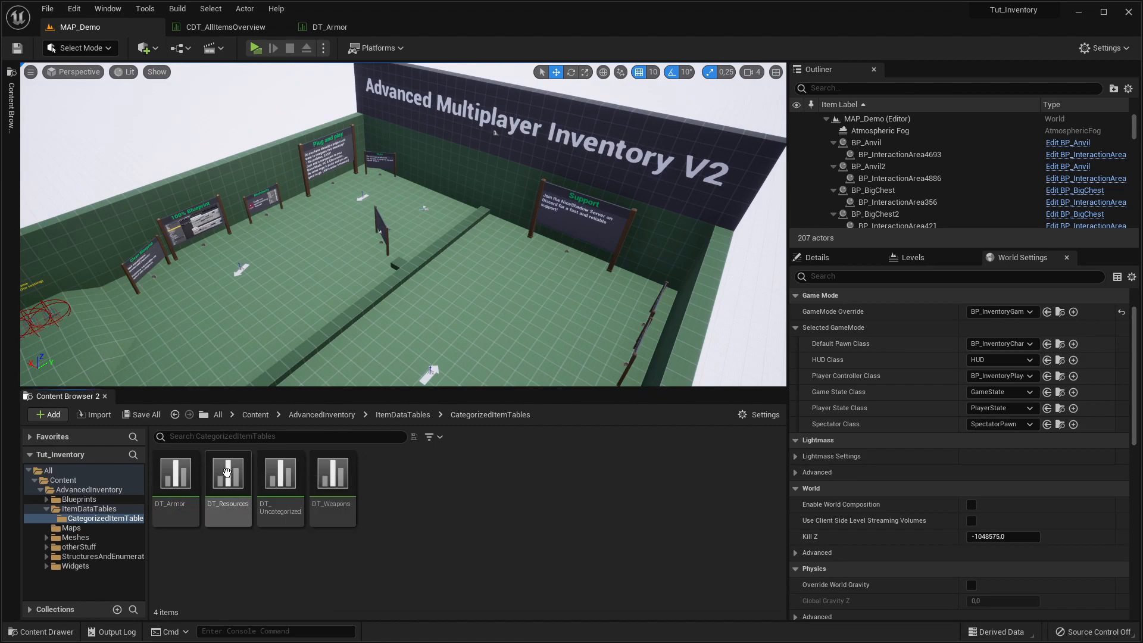
pyautogui.doubleClick(175, 473)
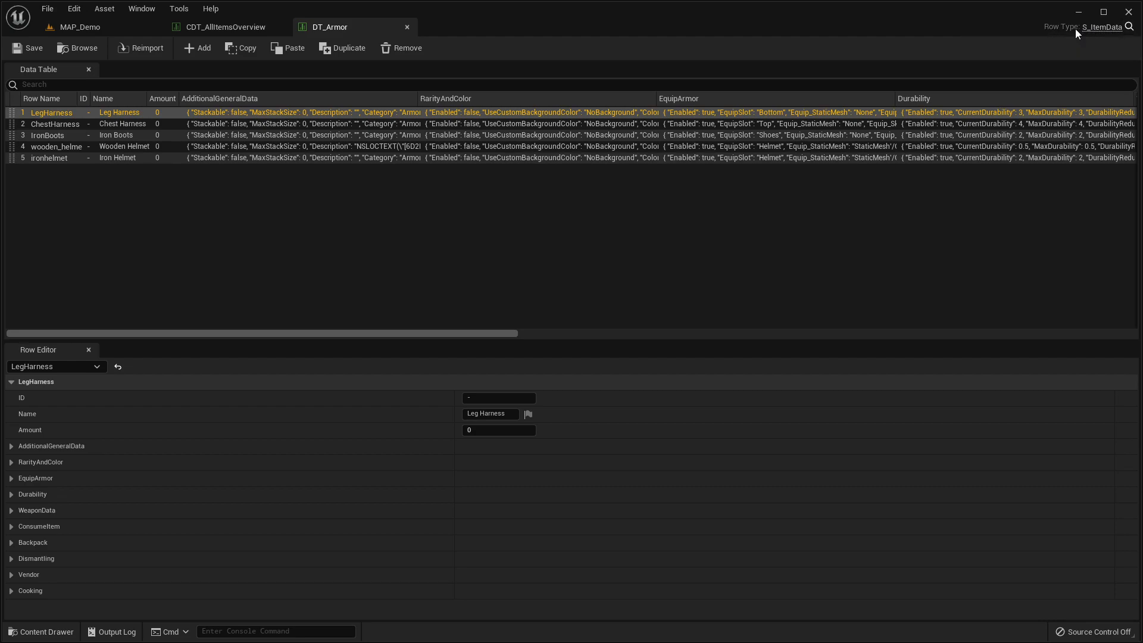
# Create a new data table in the CategorizedItemTables folder with S_ItemData as its row structure.
pyautogui.click(105, 28)
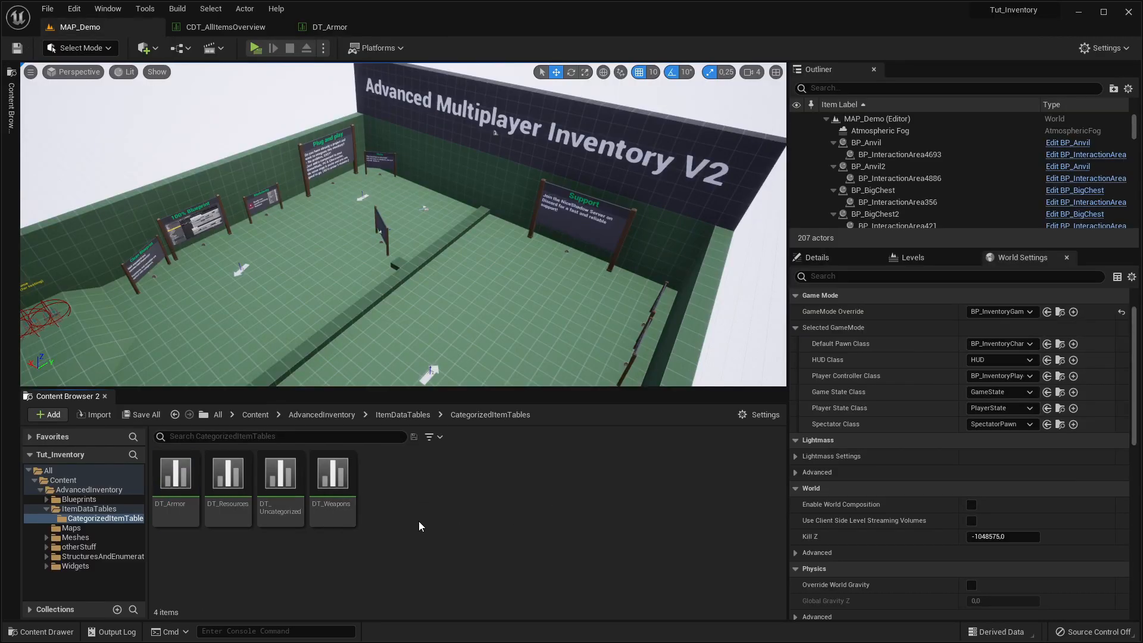
pyautogui.rightClick(394, 512)
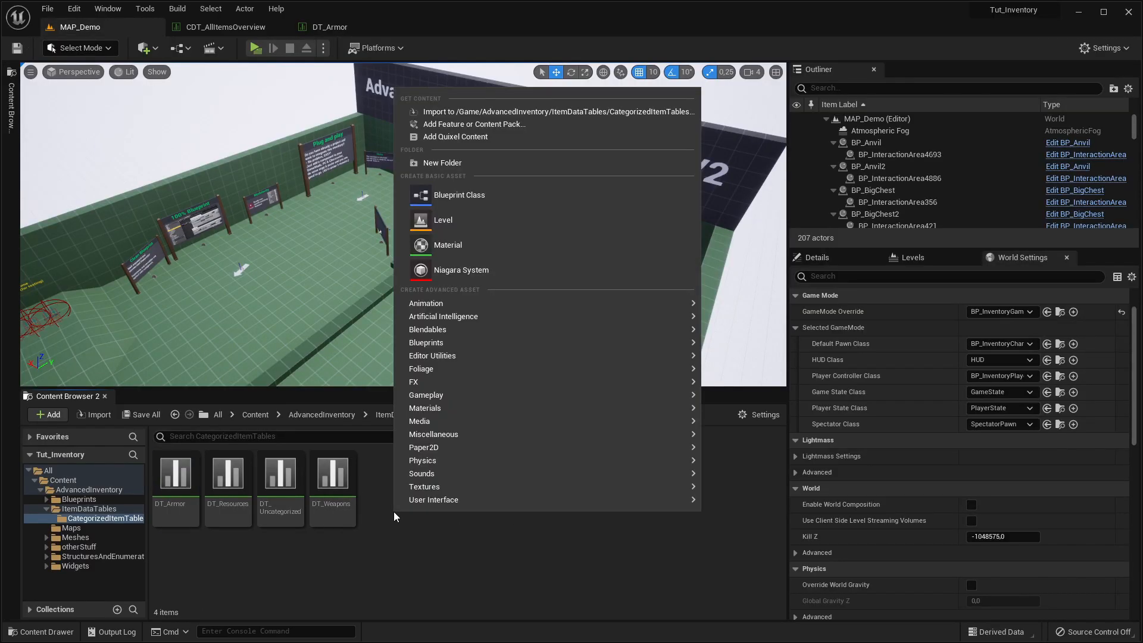
pyautogui.moveTo(413, 395)
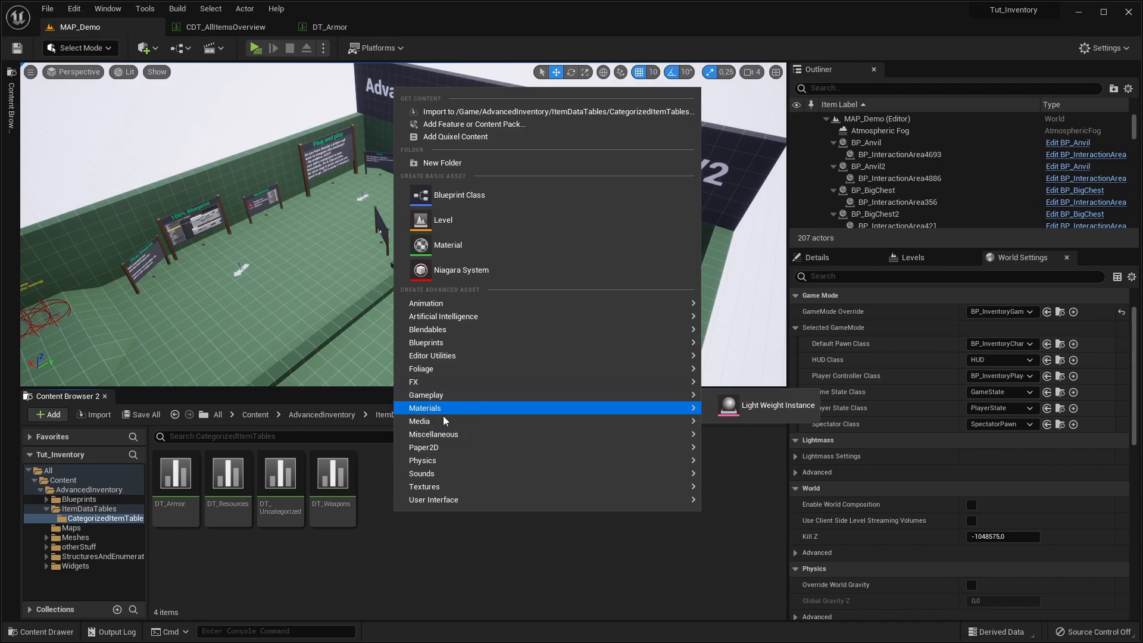
pyautogui.moveTo(433, 436)
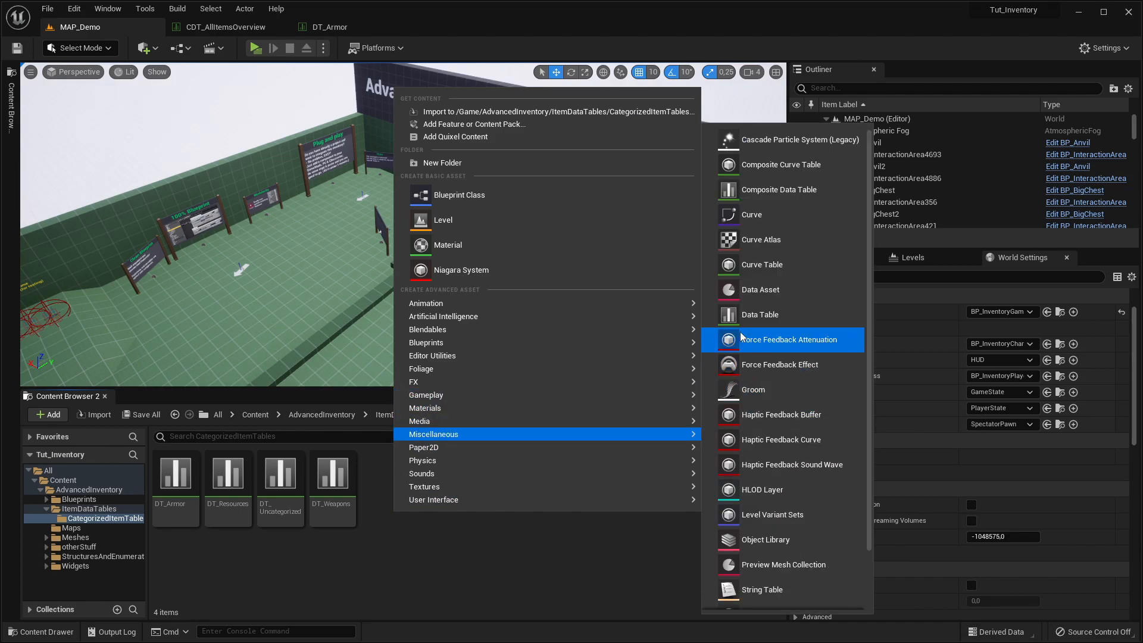
pyautogui.click(768, 316)
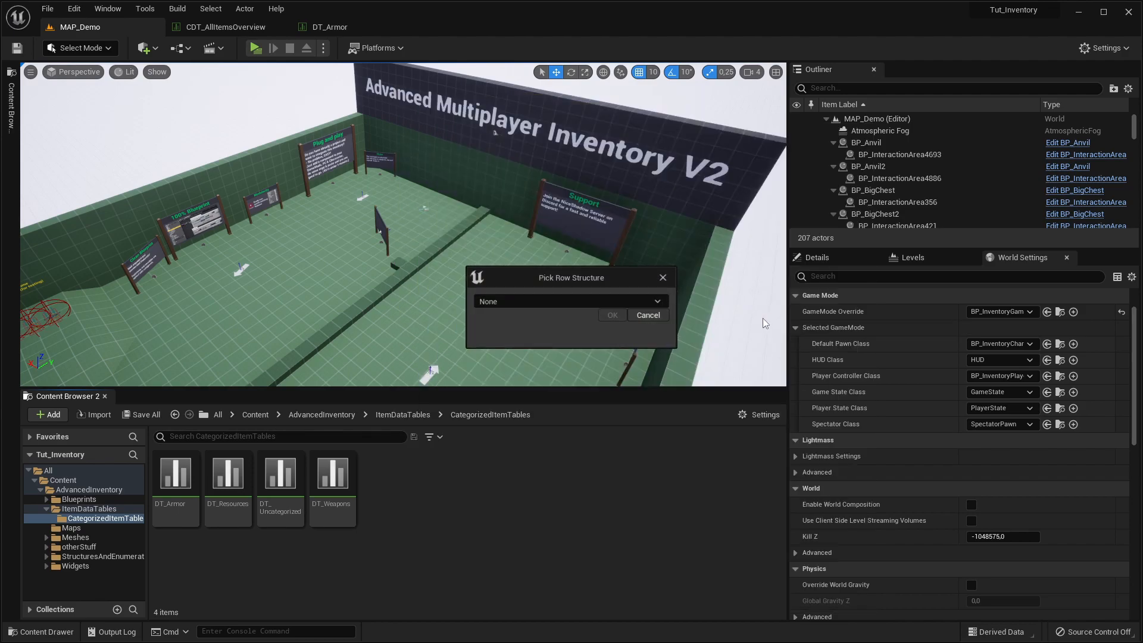
pyautogui.click(500, 303)
pyautogui.write('item')
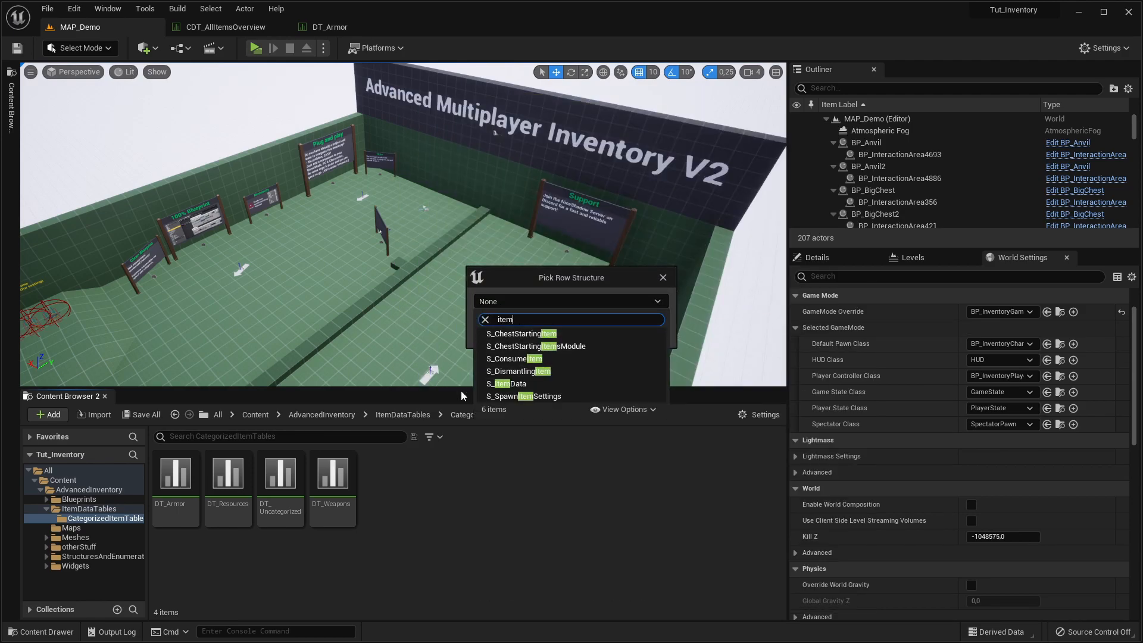
pyautogui.click(540, 384)
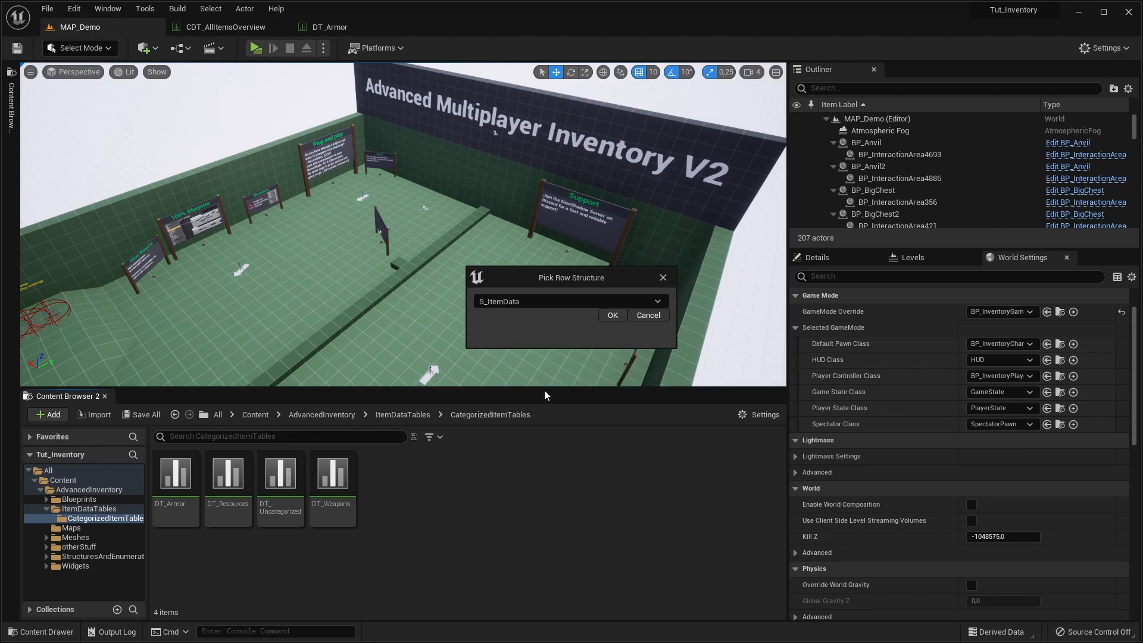
pyautogui.click(609, 316)
# Name the new data table DT_SpecialStuff.
pyautogui.write('D')
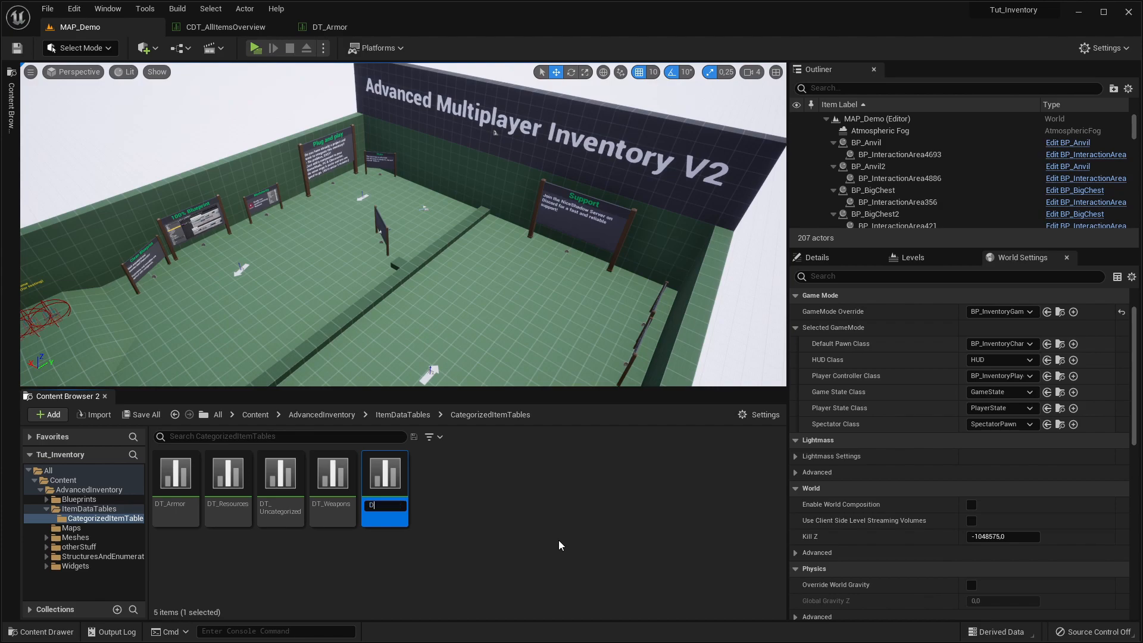
pyautogui.write('T_Special')
pyautogui.write('Stuff')
pyautogui.press('Return')
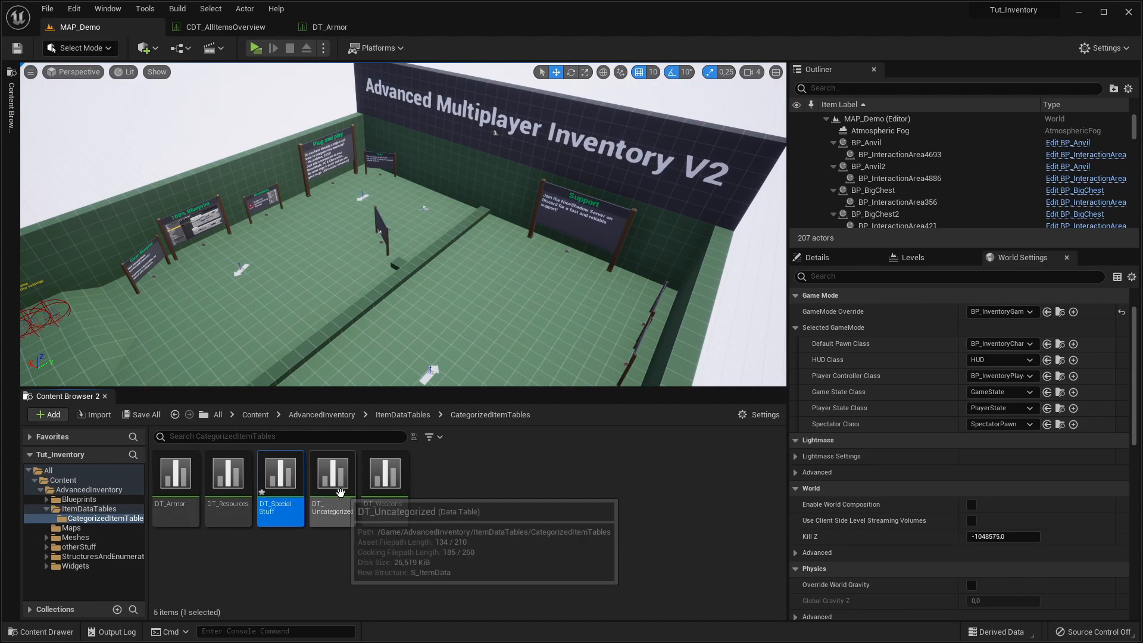
pyautogui.click(225, 489)
pyautogui.click(194, 500)
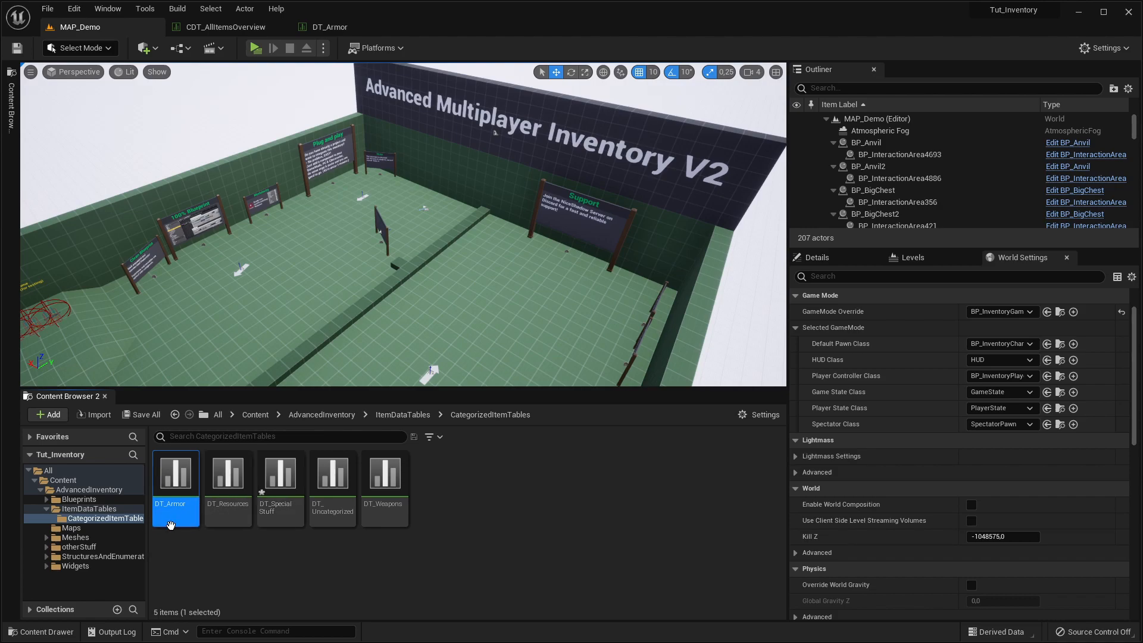
pyautogui.click(280, 489)
pyautogui.click(332, 494)
pyautogui.click(390, 505)
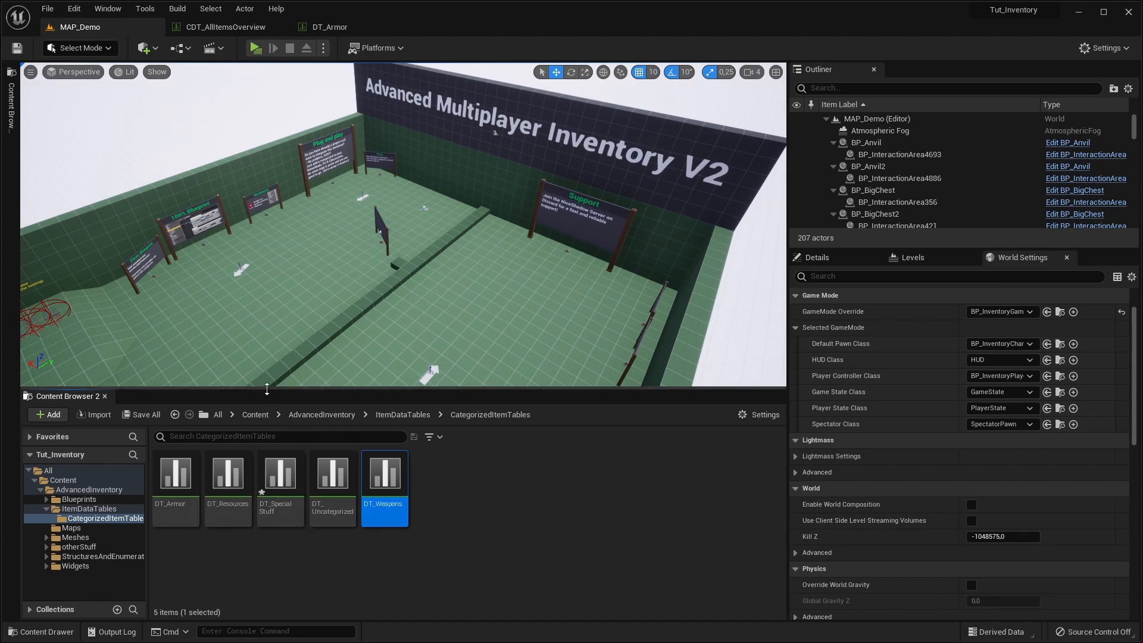
# Enlarge the asset browsing area beneath the viewport.
pyautogui.moveTo(266, 391); pyautogui.dragTo(267, 331)
pyautogui.click(278, 435)
pyautogui.click(230, 426)
pyautogui.click(343, 433)
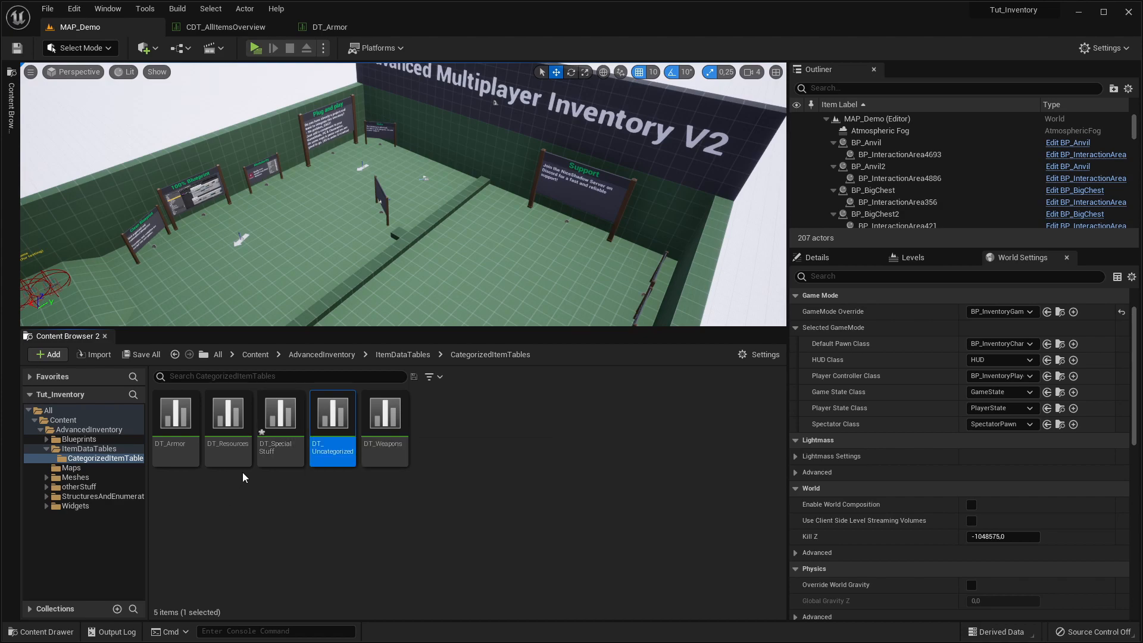
# Open the DT_SpecialStuff table, add one new row to it and save the table.
pyautogui.click(265, 444)
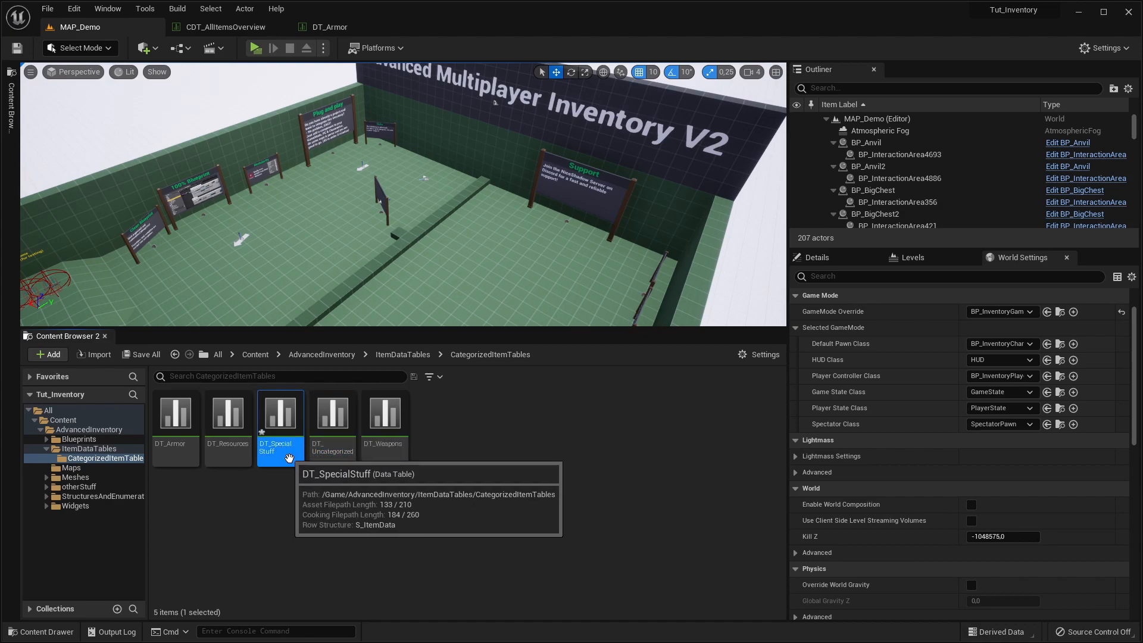
pyautogui.doubleClick(281, 412)
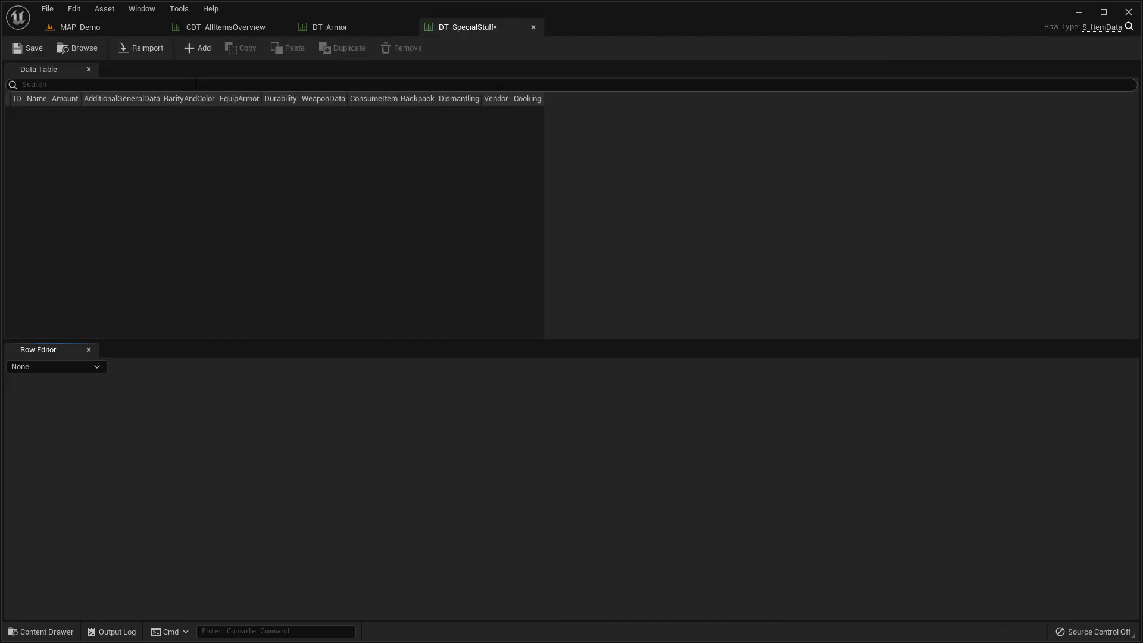
pyautogui.click(200, 49)
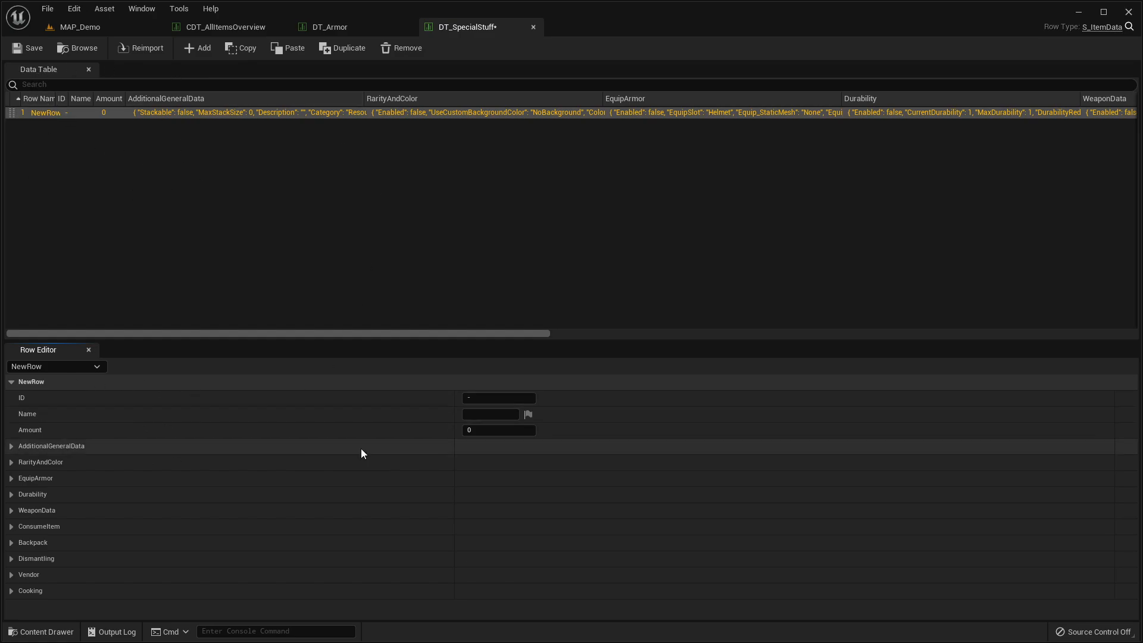
pyautogui.click(29, 48)
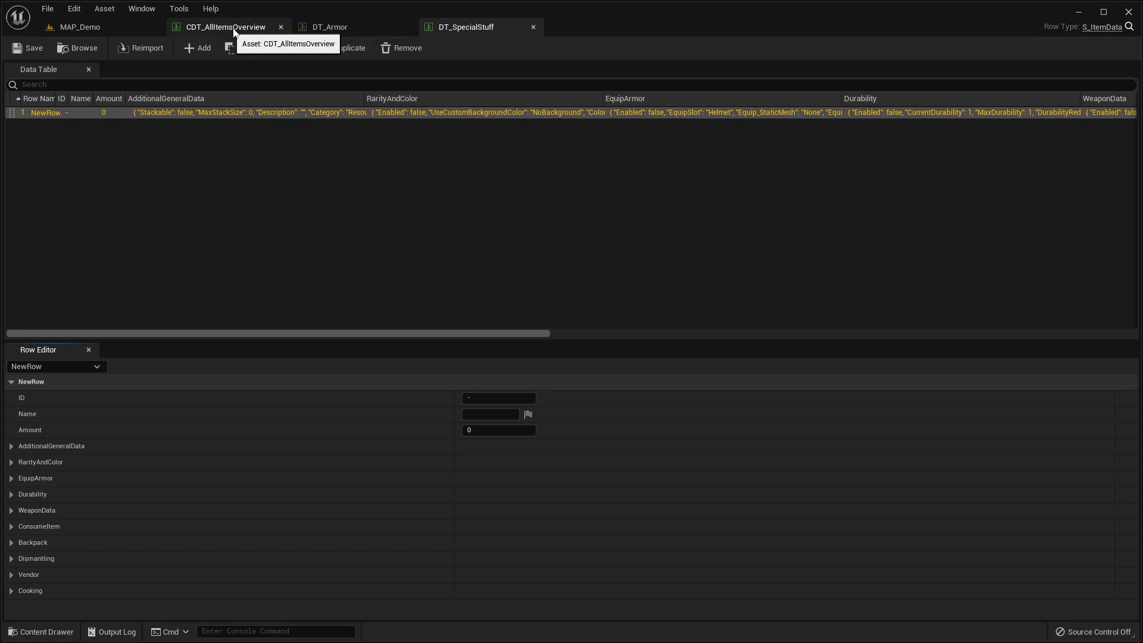
# Close DT_Armor and add DT_SpecialStuff as a fifth parent table in CDT_AllItemsOverview.
pyautogui.click(408, 27)
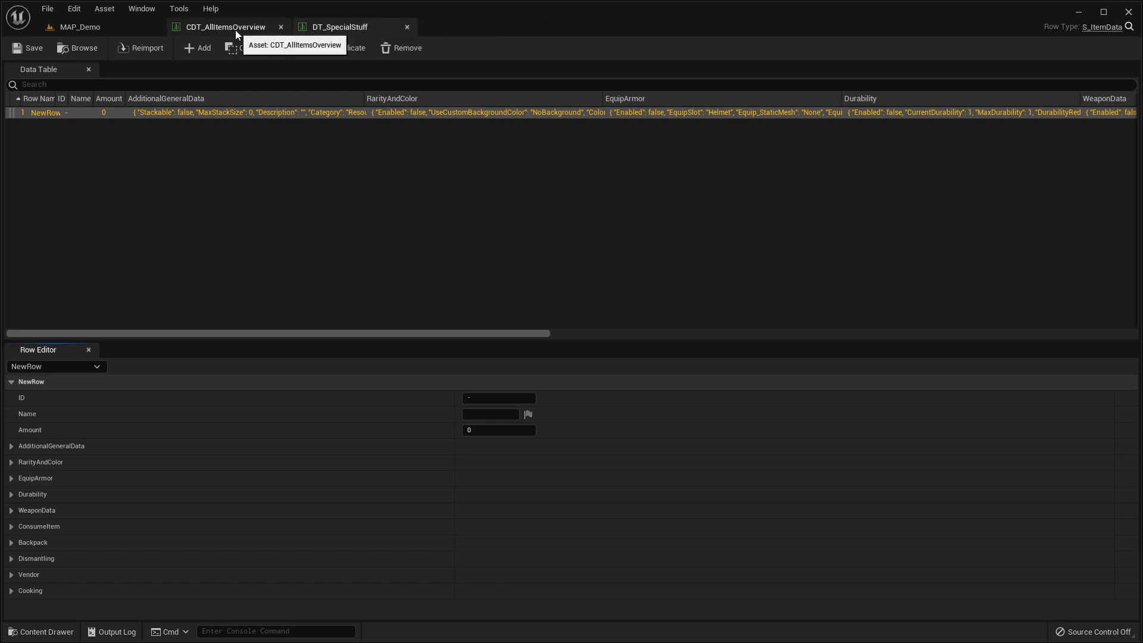
pyautogui.click(235, 30)
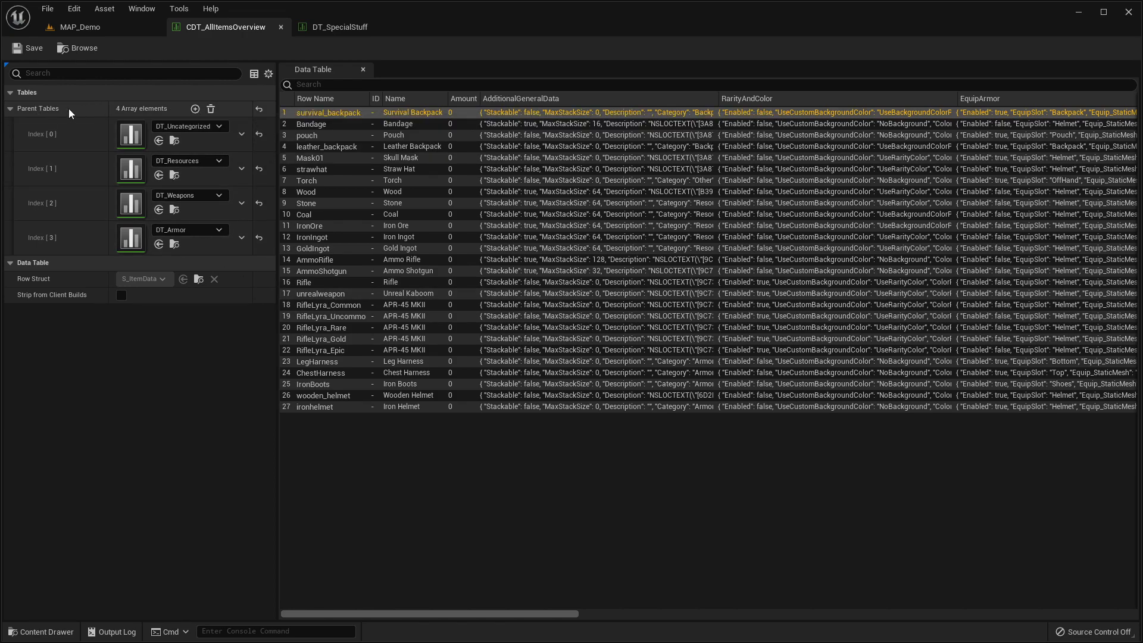
pyautogui.click(196, 109)
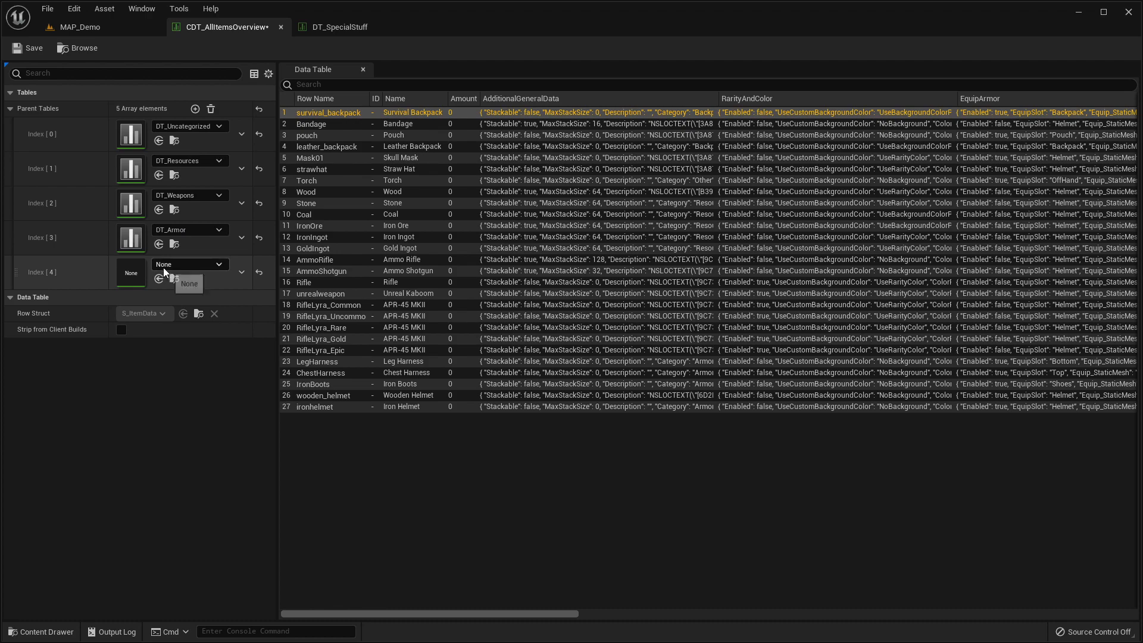
pyautogui.click(169, 268)
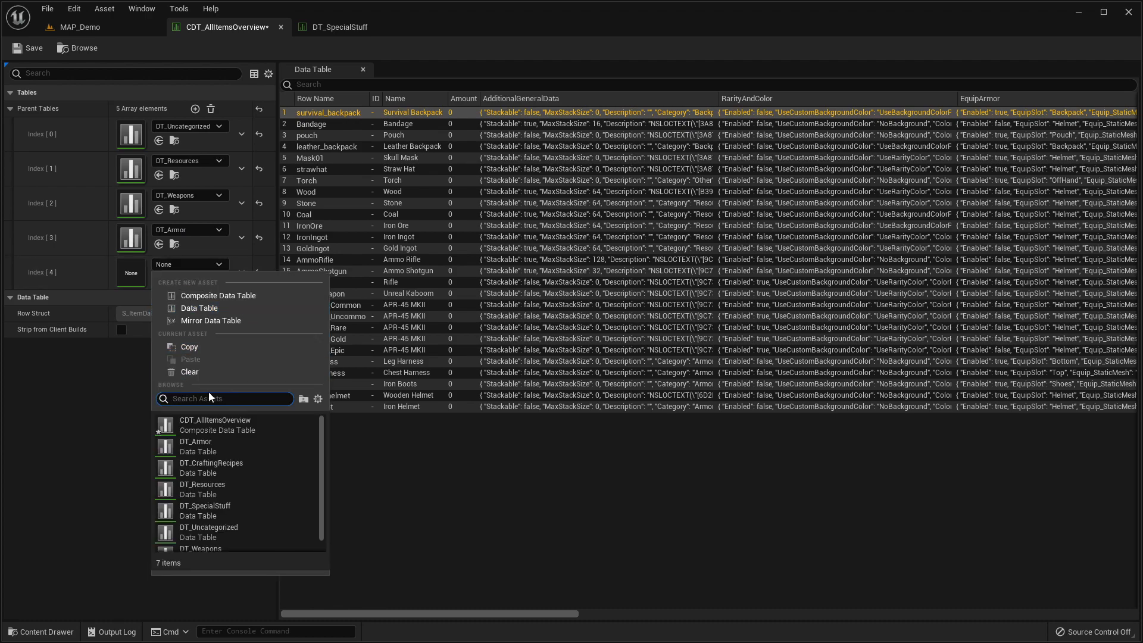
pyautogui.write('spe')
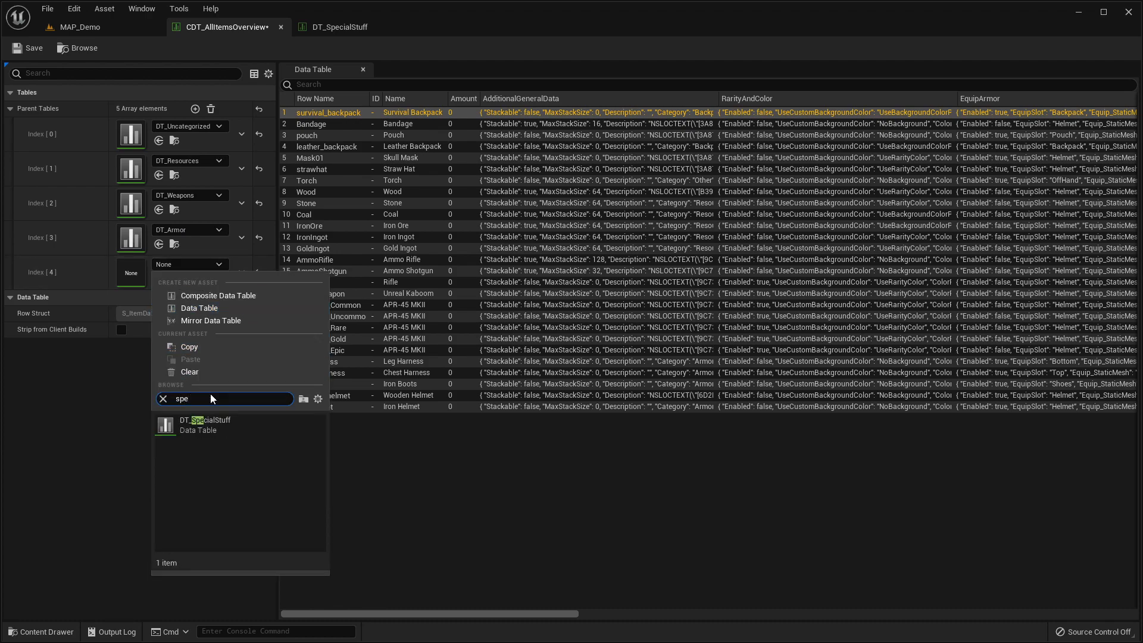
pyautogui.click(220, 424)
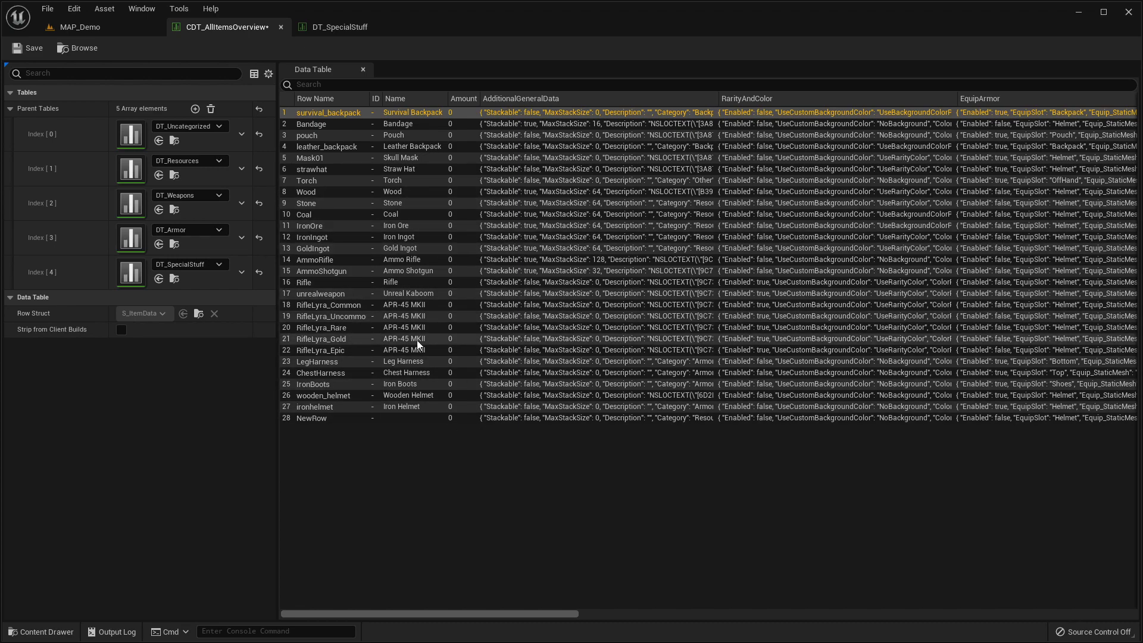
# Add a second row to the DT_SpecialStuff table and save it.
pyautogui.click(338, 26)
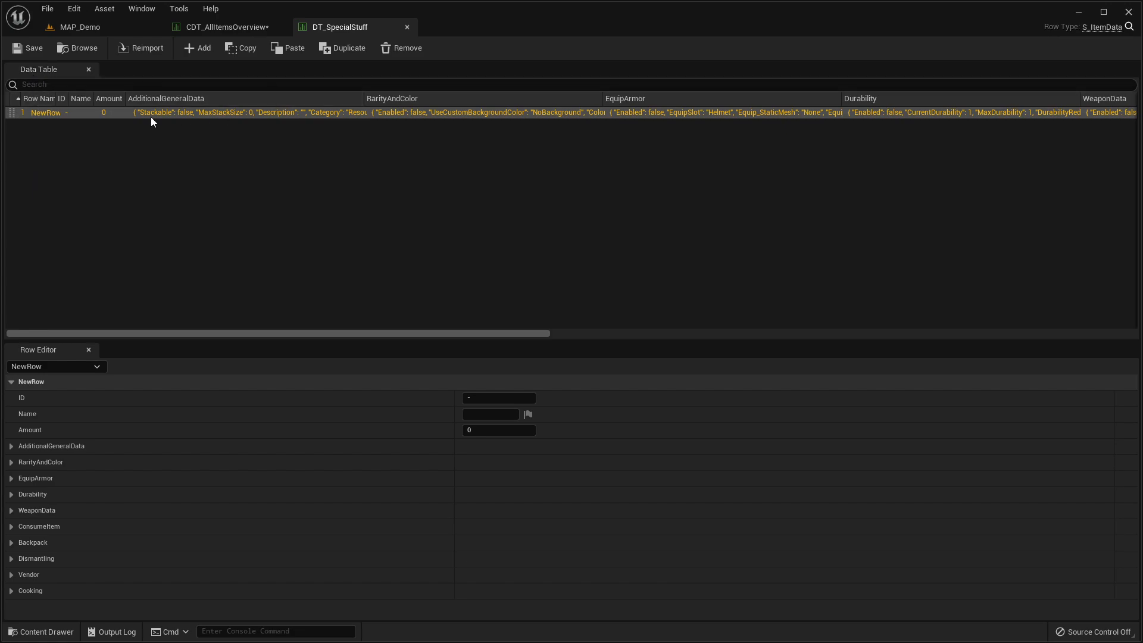
pyautogui.click(205, 49)
pyautogui.click(27, 48)
# Check the rows coming from DT_SpecialStuff in the CDT_AllItemsOverview table.
pyautogui.click(224, 27)
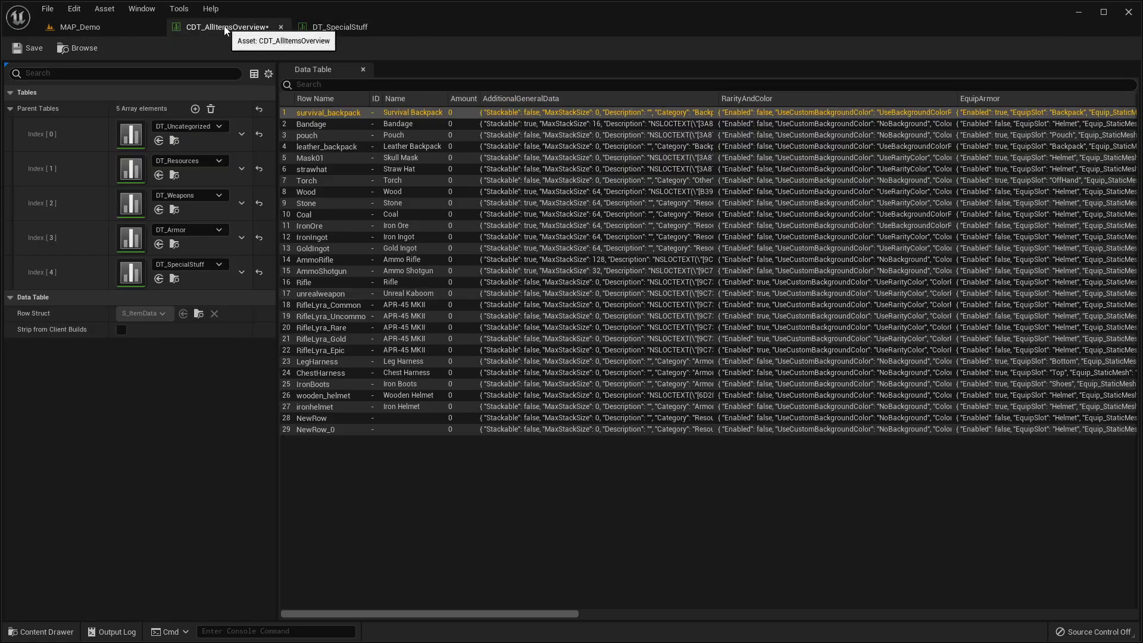
pyautogui.click(320, 416)
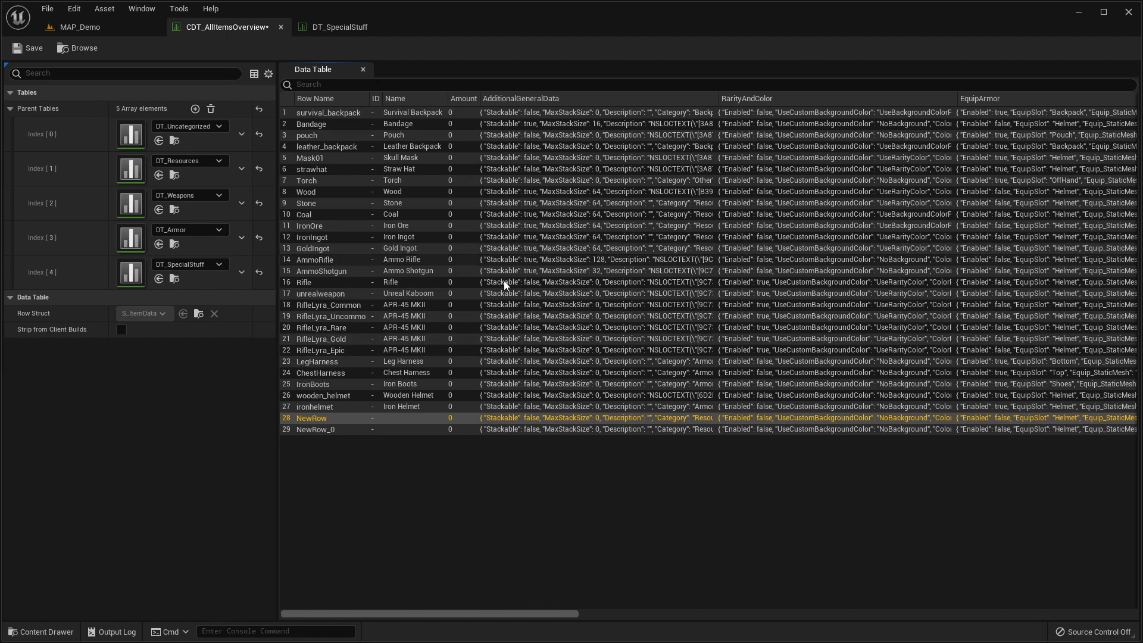
pyautogui.click(305, 430)
# Remove the second row from the DT_SpecialStuff table.
pyautogui.click(341, 31)
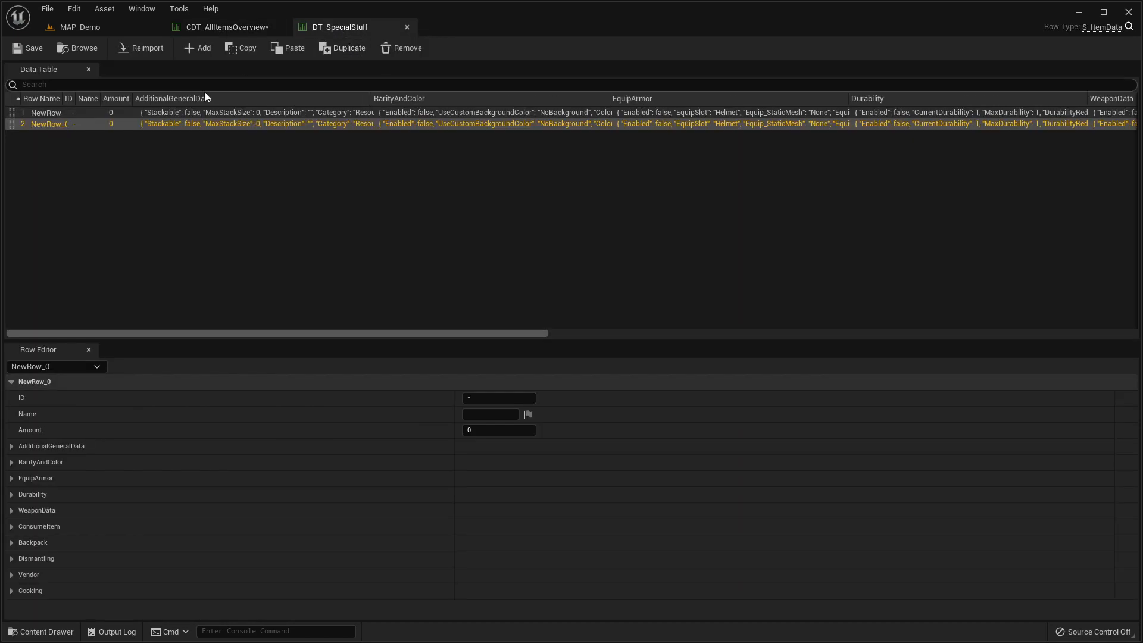
pyautogui.click(402, 48)
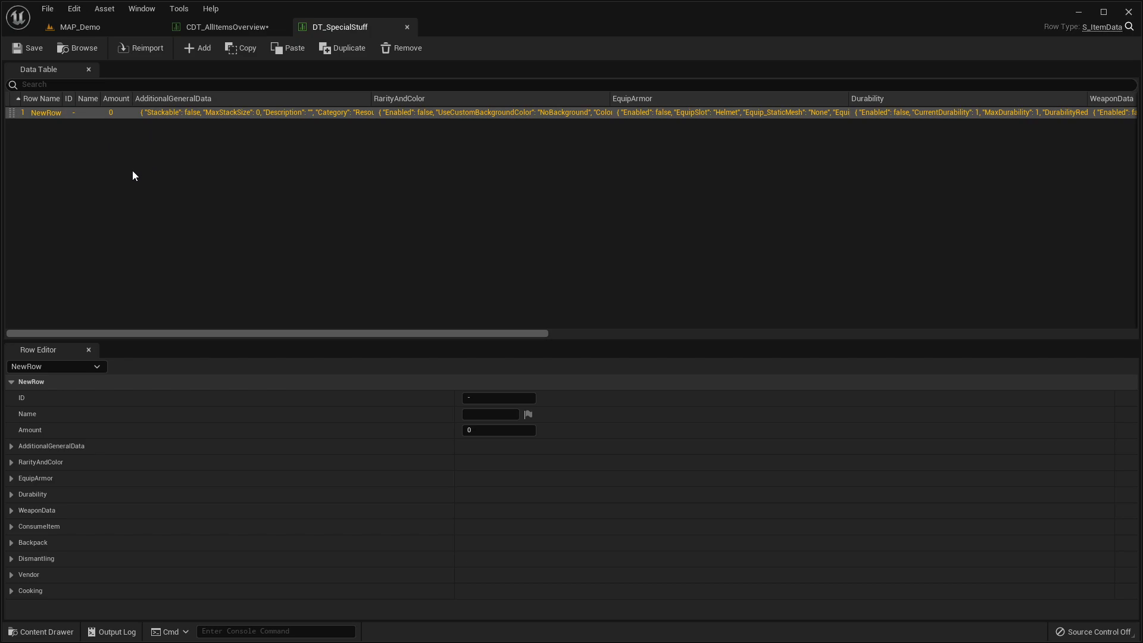
# Rename the NewRow row in DT_SpecialStuff to myitem and save the table.
pyautogui.click(210, 27)
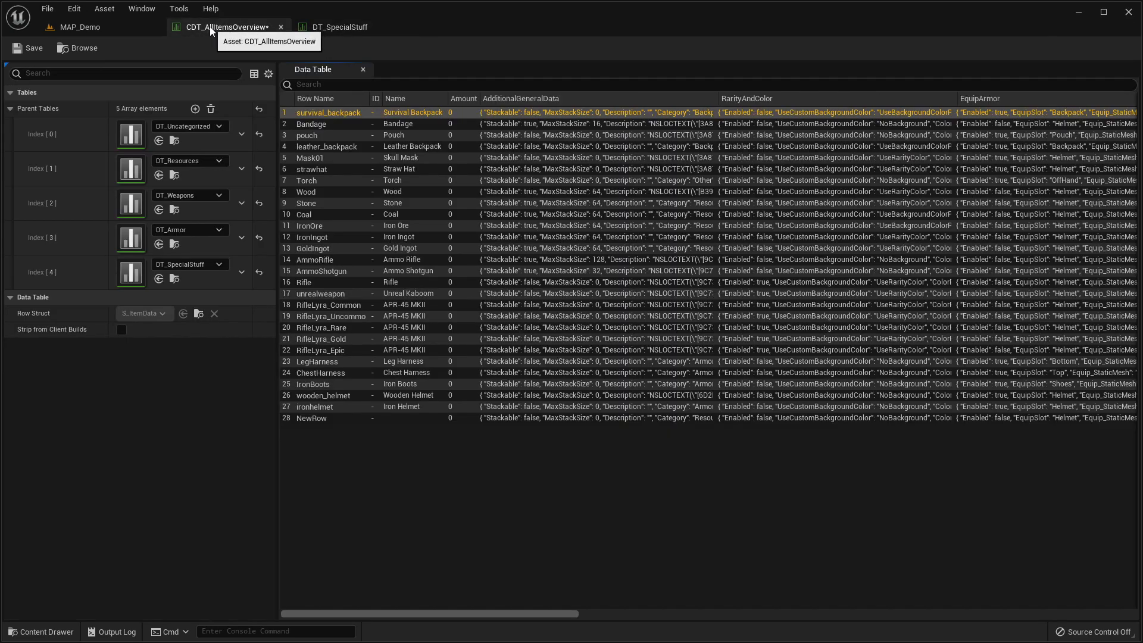
pyautogui.click(184, 27)
pyautogui.click(301, 27)
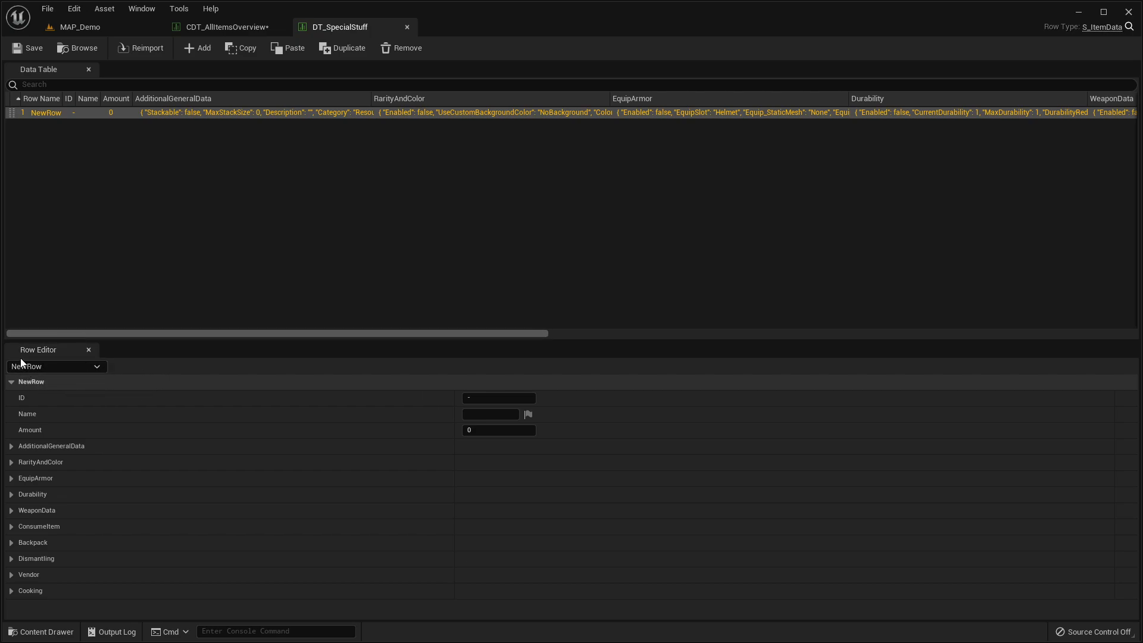
pyautogui.rightClick(50, 115)
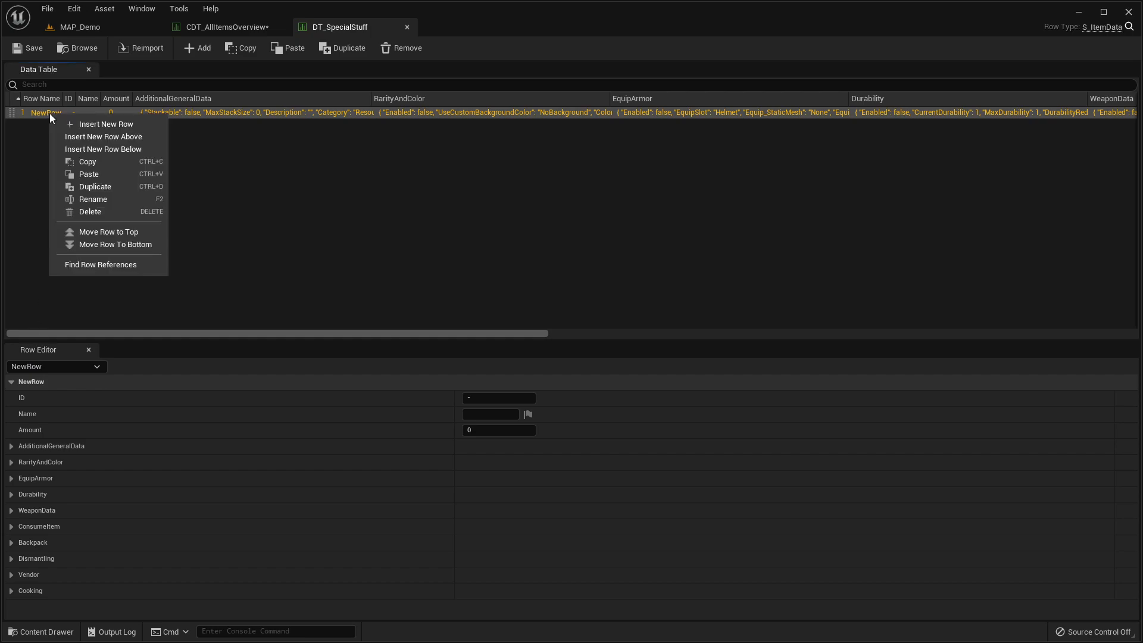
pyautogui.click(93, 203)
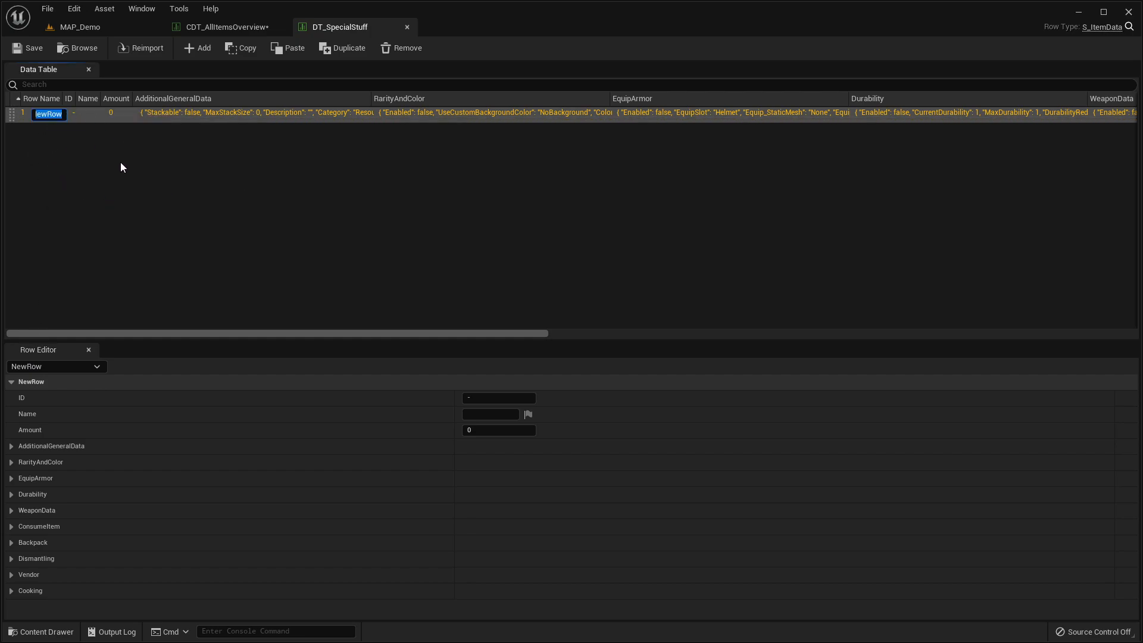
pyautogui.write('myitem')
pyautogui.press('Return')
pyautogui.click(32, 48)
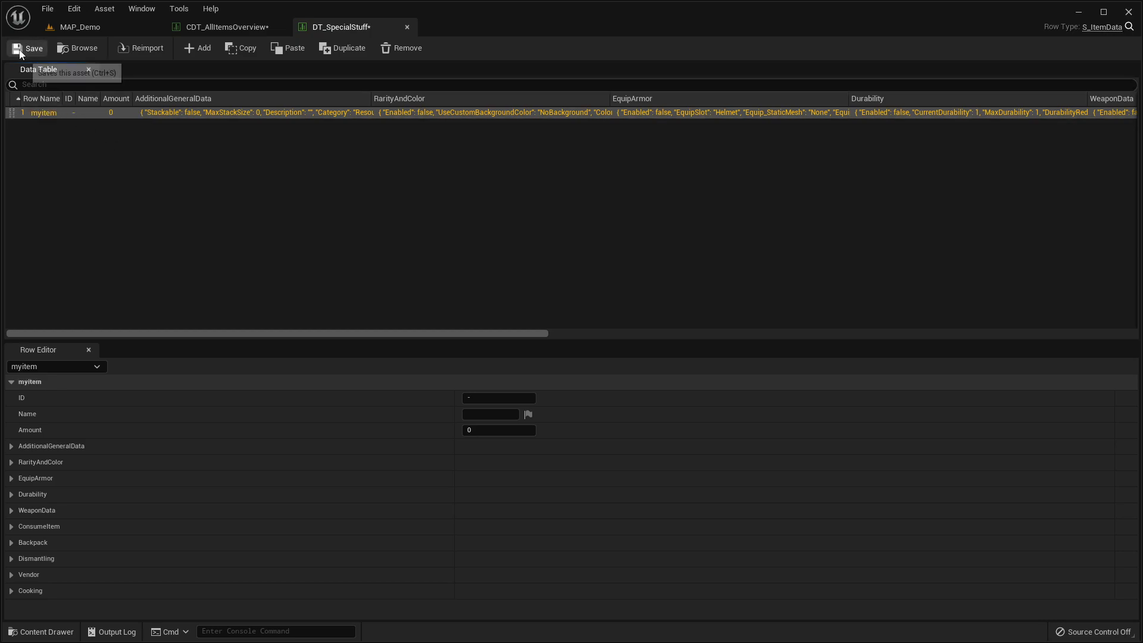
# Check the myitem row in the CDT_AllItemsOverview table and return to DT_SpecialStuff.
pyautogui.click(218, 27)
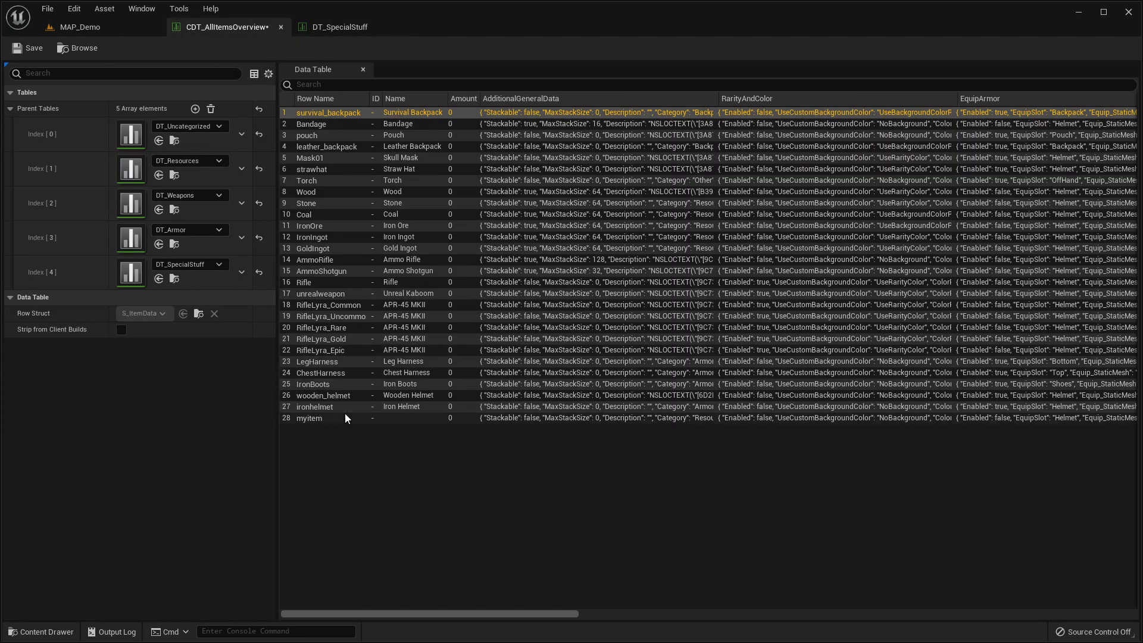
pyautogui.click(305, 420)
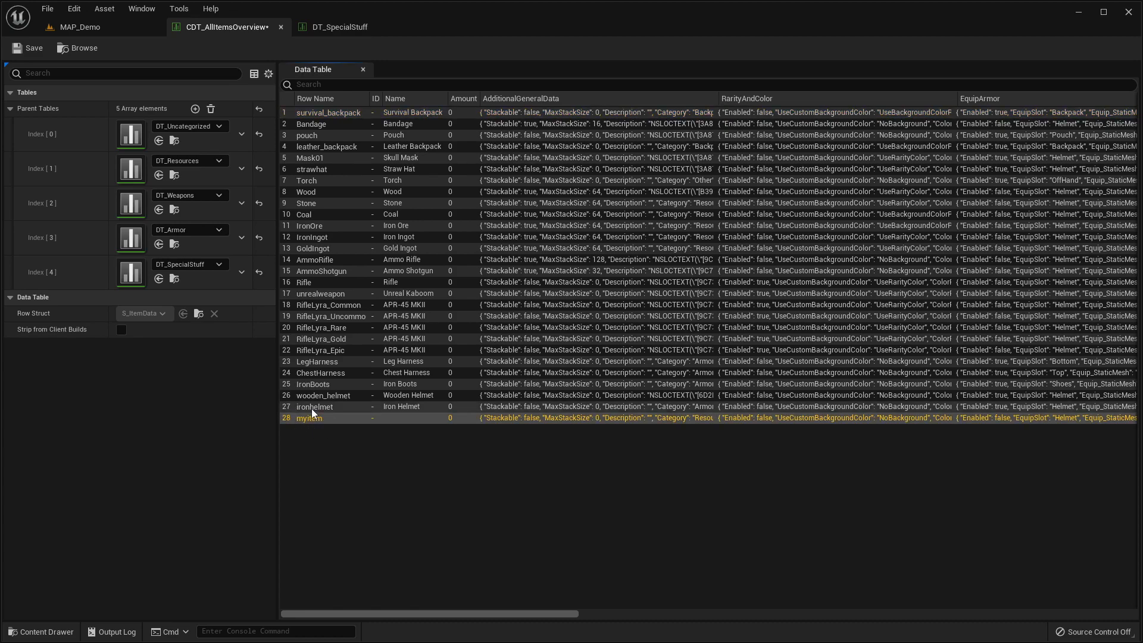
pyautogui.click(345, 27)
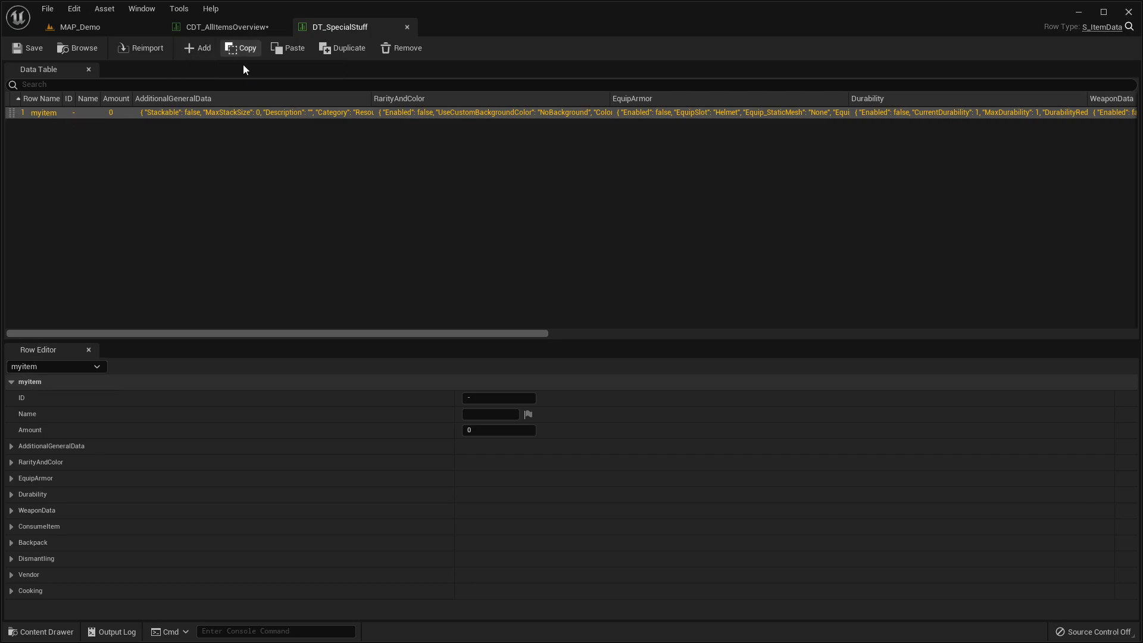
# Open the DT_Resources parent table from CDT_AllItemsOverview and add a new row to it.
pyautogui.click(219, 28)
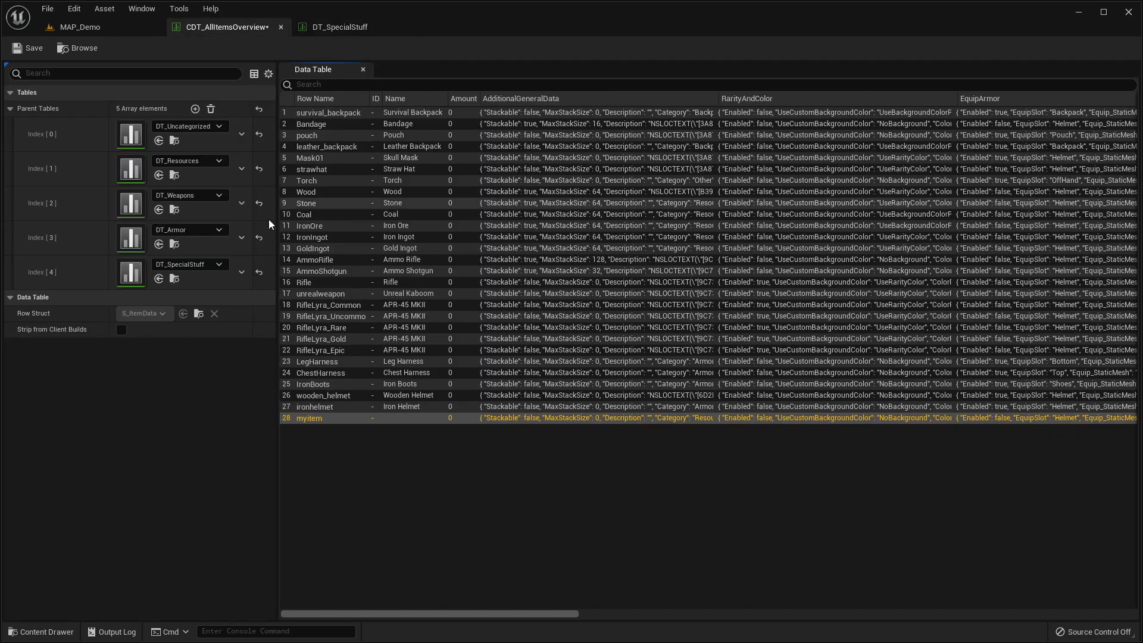
pyautogui.doubleClick(123, 164)
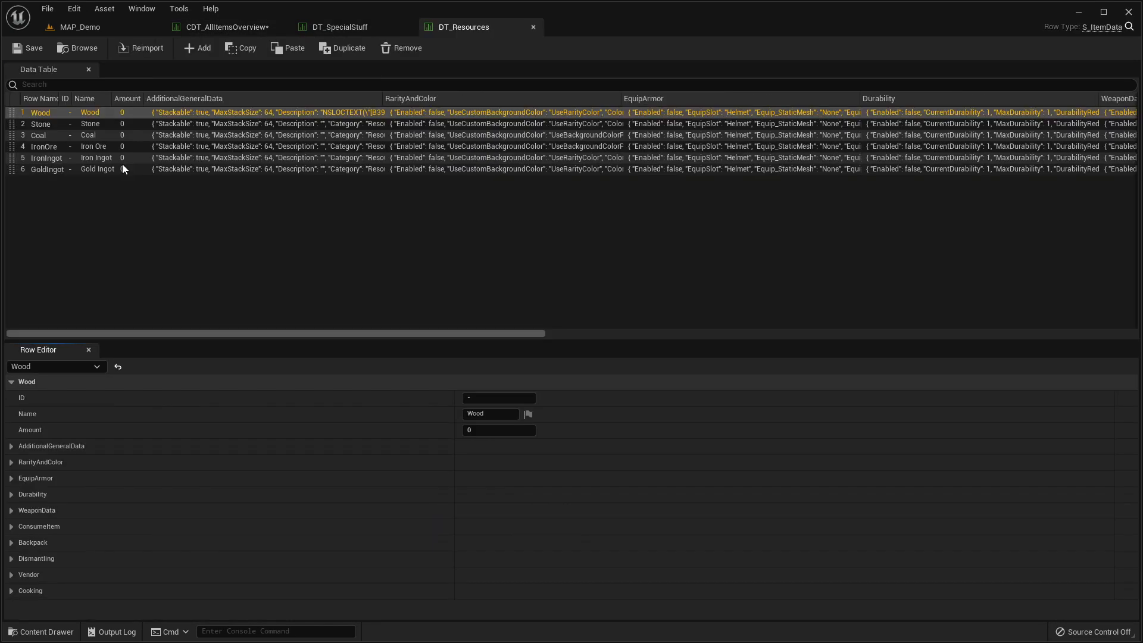
pyautogui.click(205, 48)
pyautogui.click(38, 371)
pyautogui.click(34, 370)
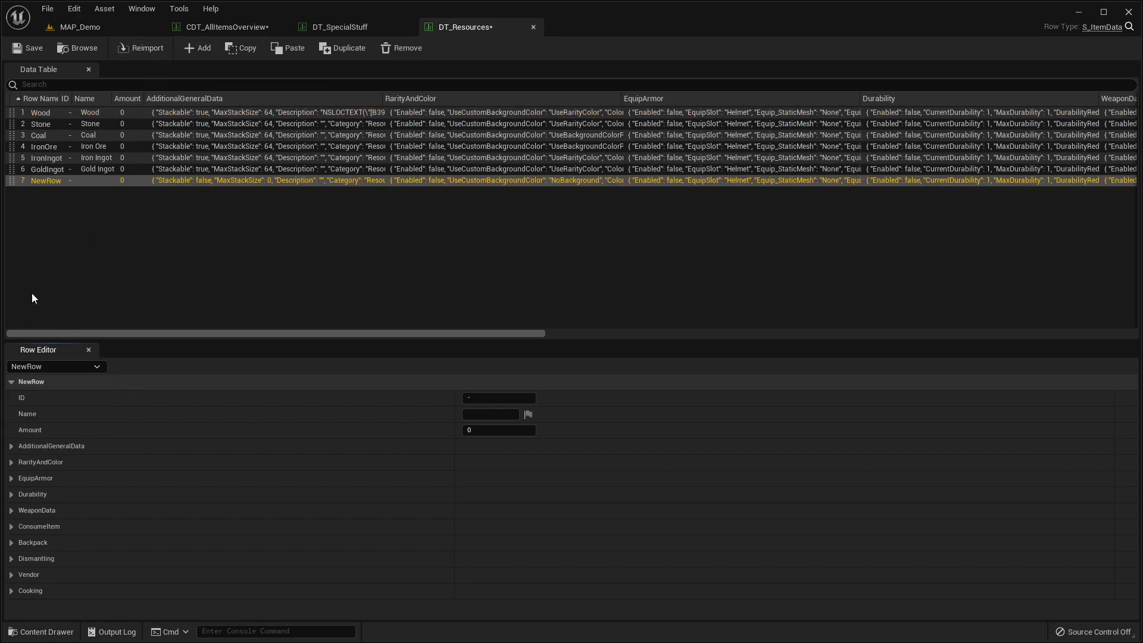
# Rename the new DT_Resources row to myitem, the same name used in DT_SpecialStuff, and save the table.
pyautogui.rightClick(41, 181)
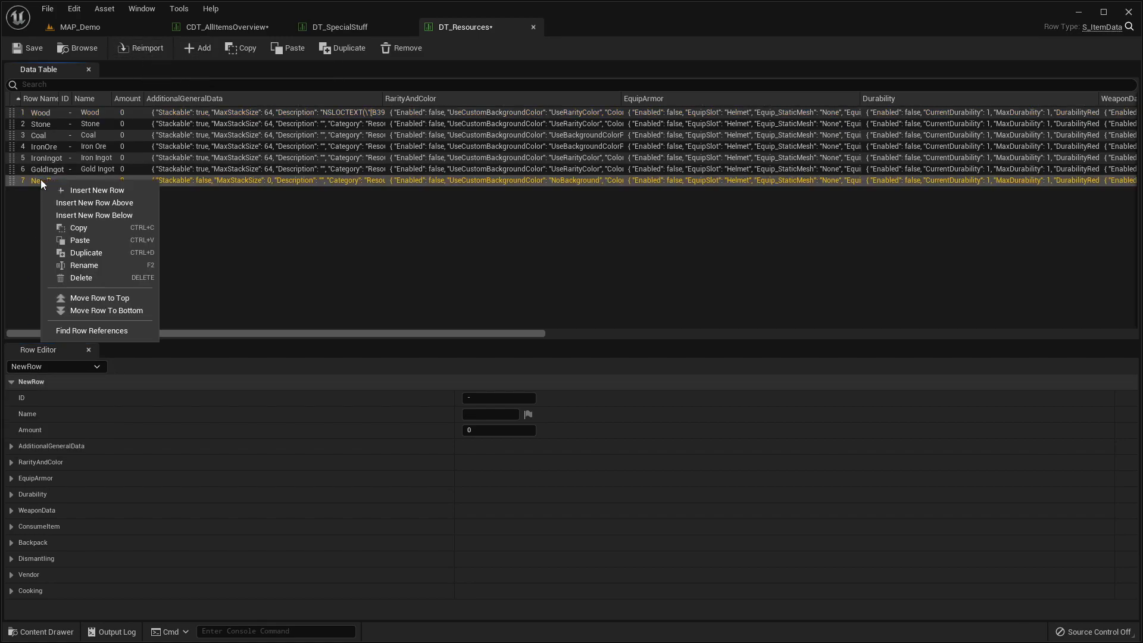
pyautogui.click(86, 266)
pyautogui.write('myitem')
pyautogui.press('Return')
pyautogui.click(33, 48)
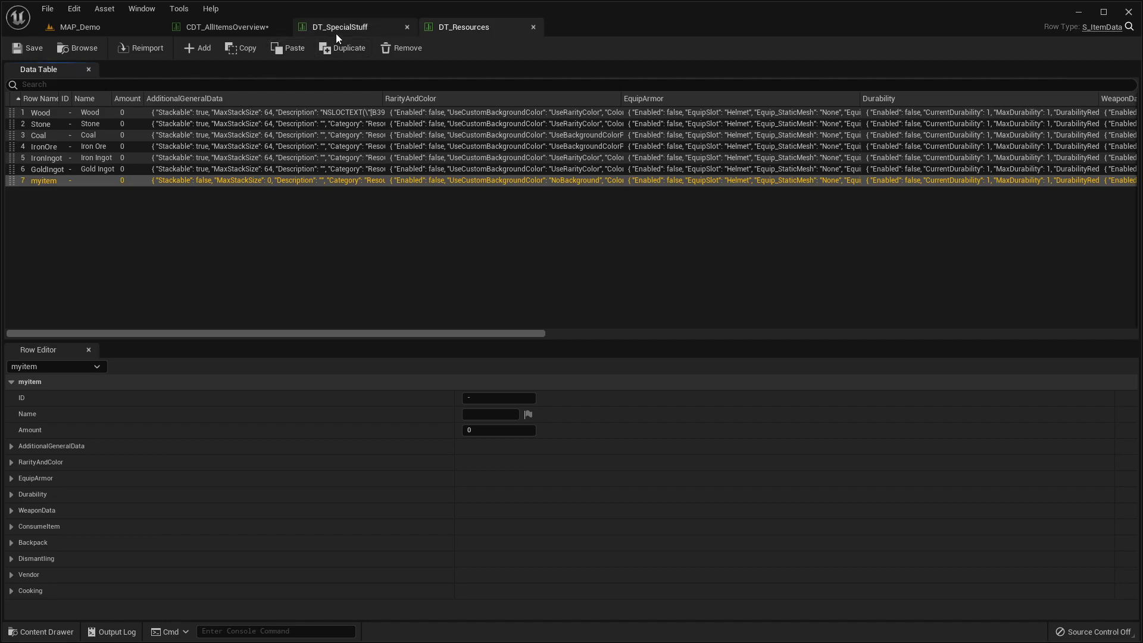
# Examine the CDT_AllItemsOverview rows to see how the myitem name shared by DT_Resources and DT_SpecialStuff is listed.
pyautogui.click(334, 29)
pyautogui.click(275, 27)
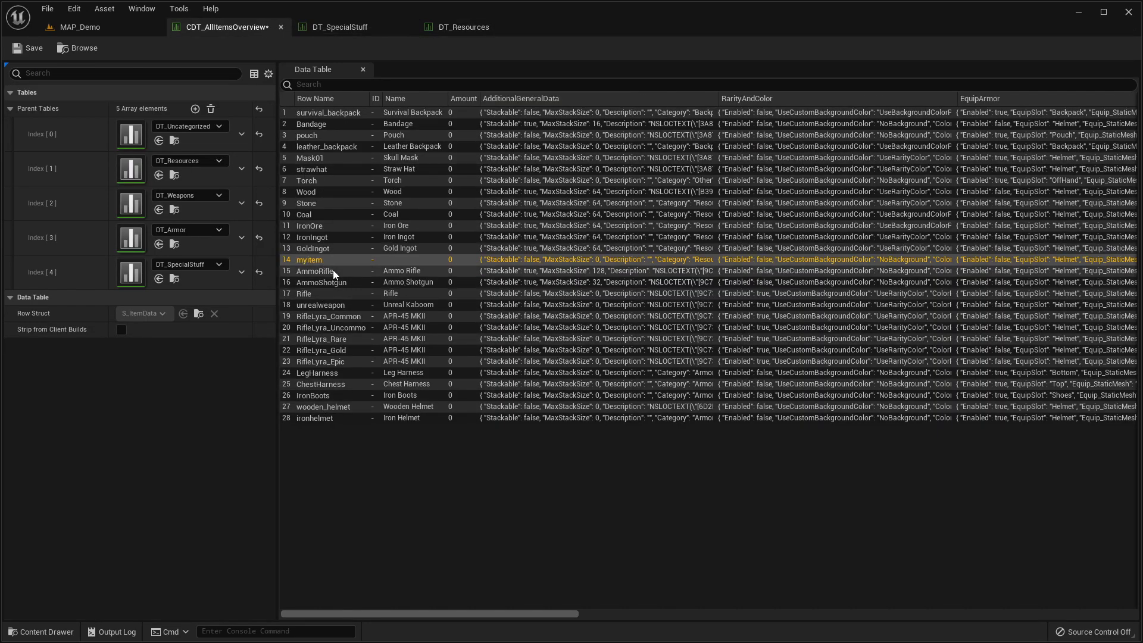
pyautogui.click(320, 399)
pyautogui.click(316, 250)
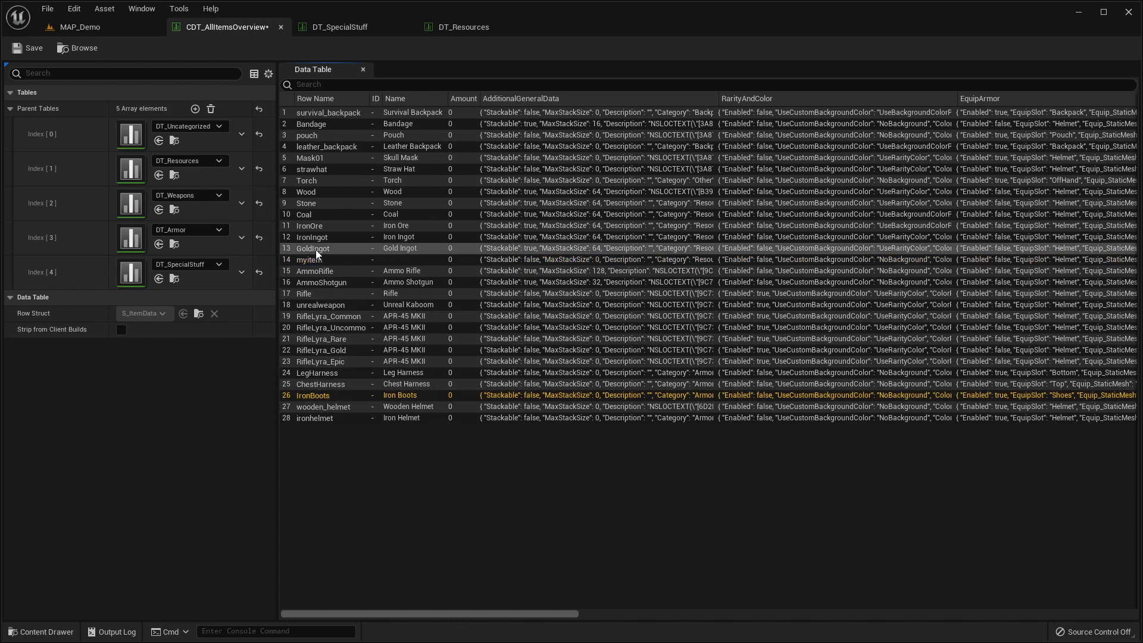
pyautogui.click(310, 260)
pyautogui.click(319, 417)
pyautogui.click(318, 350)
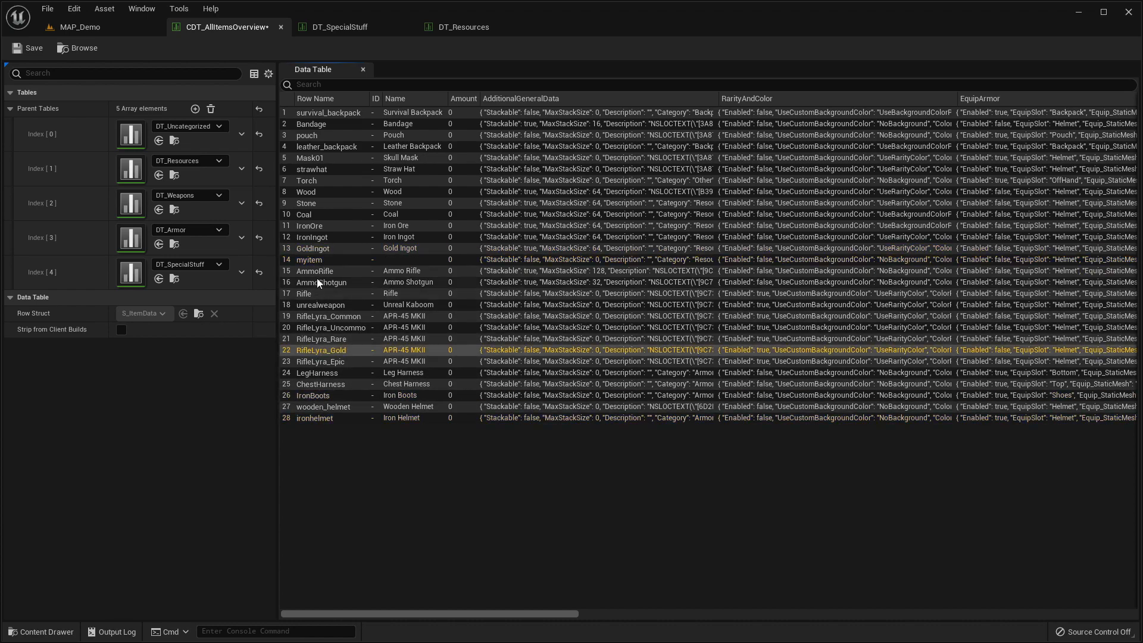
pyautogui.click(315, 271)
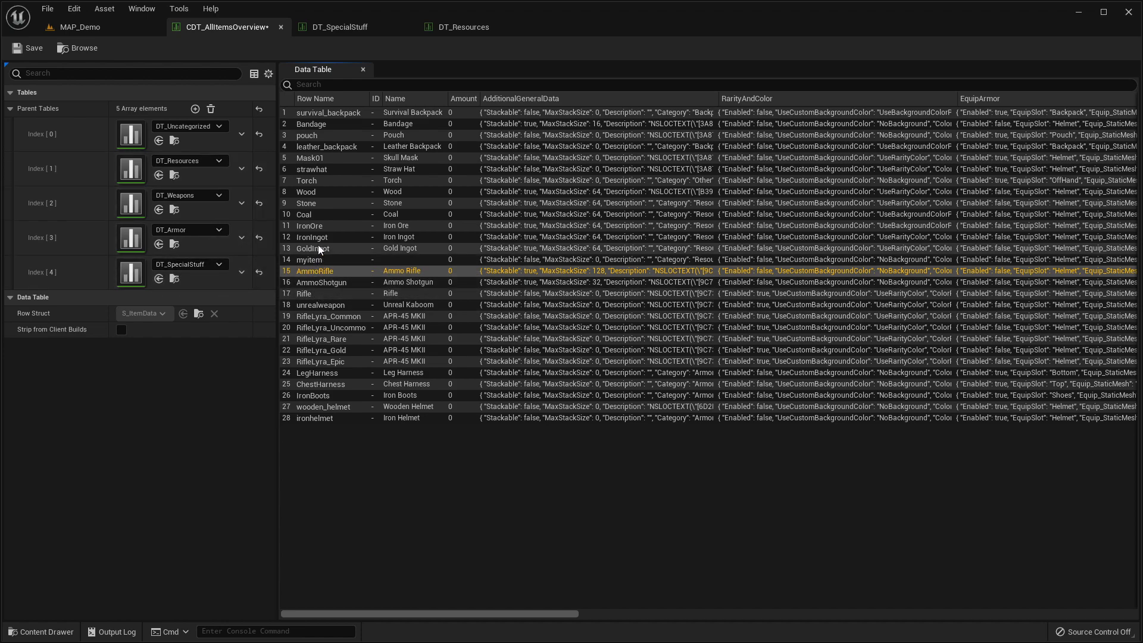
pyautogui.click(324, 260)
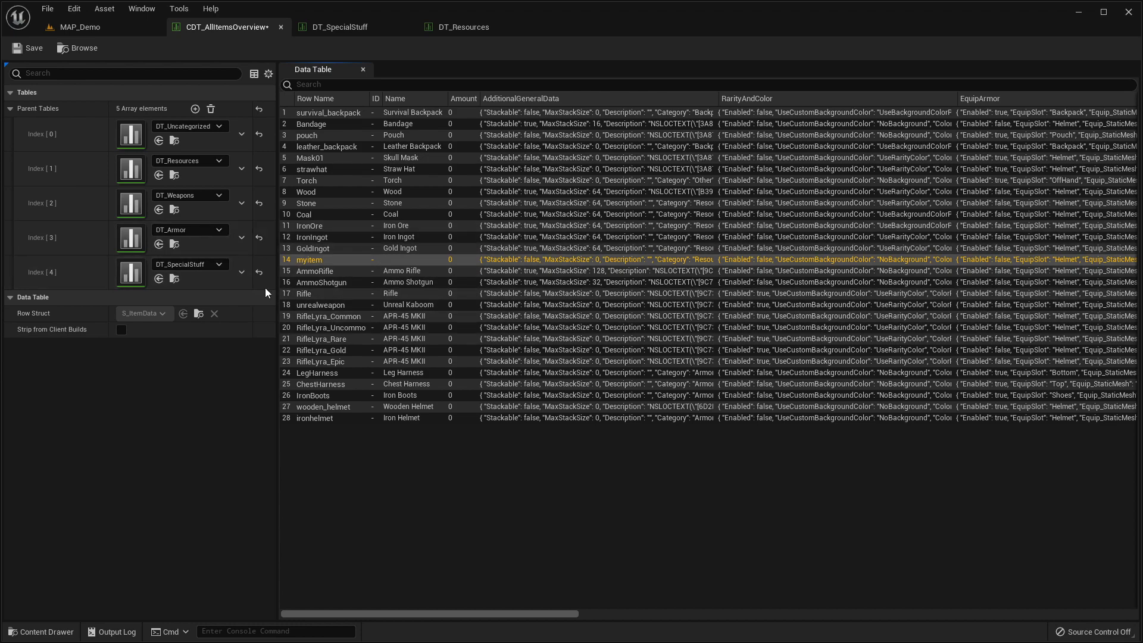
pyautogui.click(314, 303)
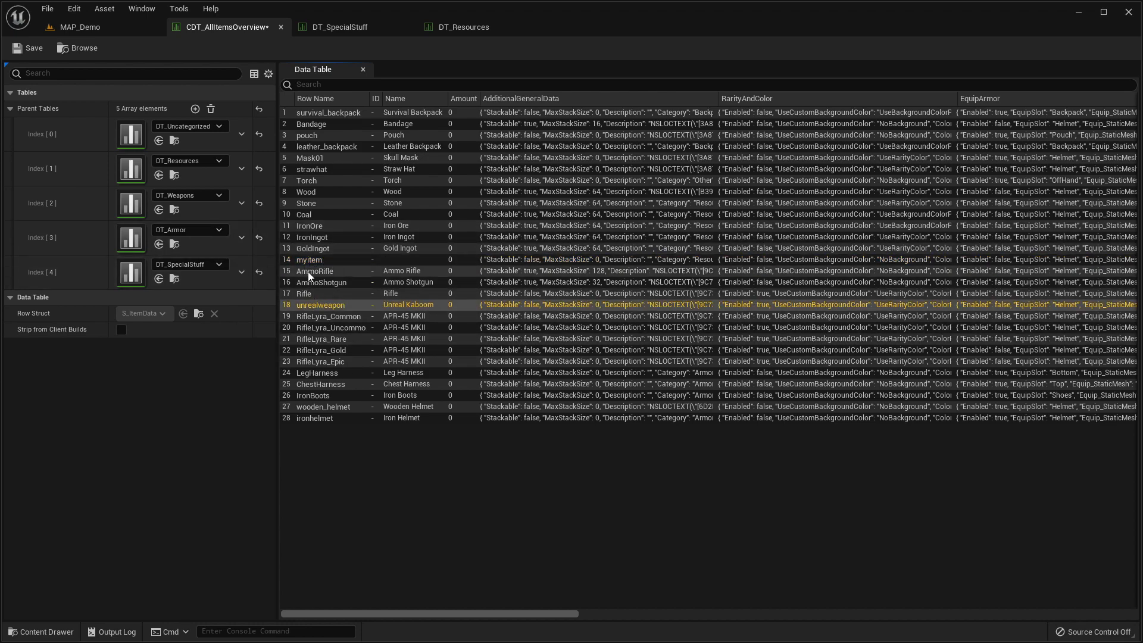
pyautogui.click(324, 259)
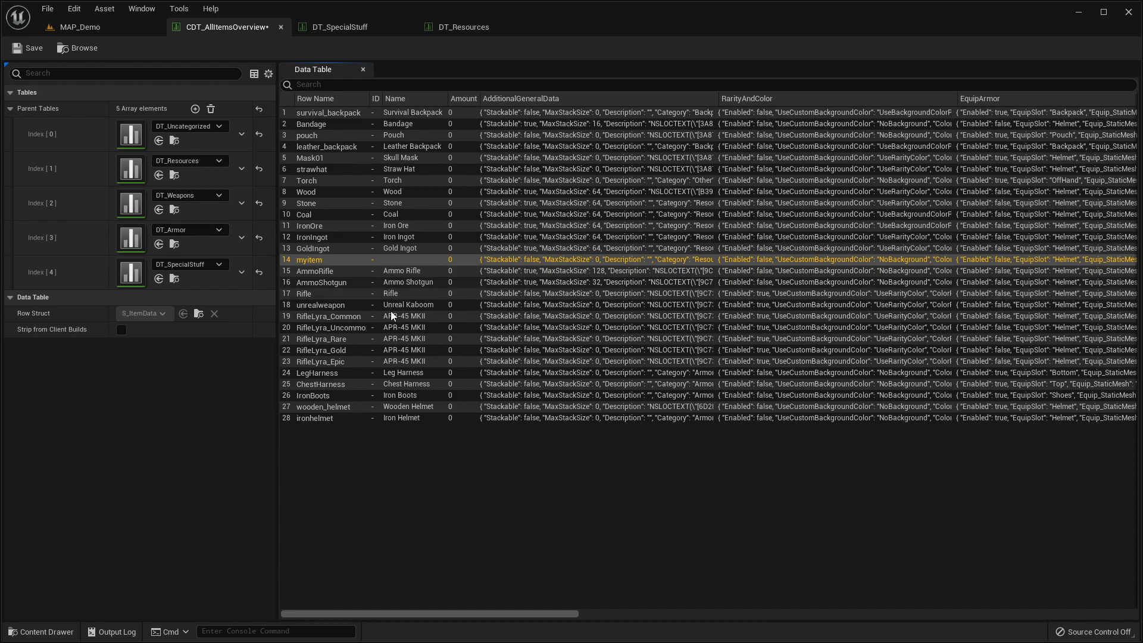
# Run the MAP_Demo level in a preview to check for duplicate row names, and stop the preview.
pyautogui.click(84, 27)
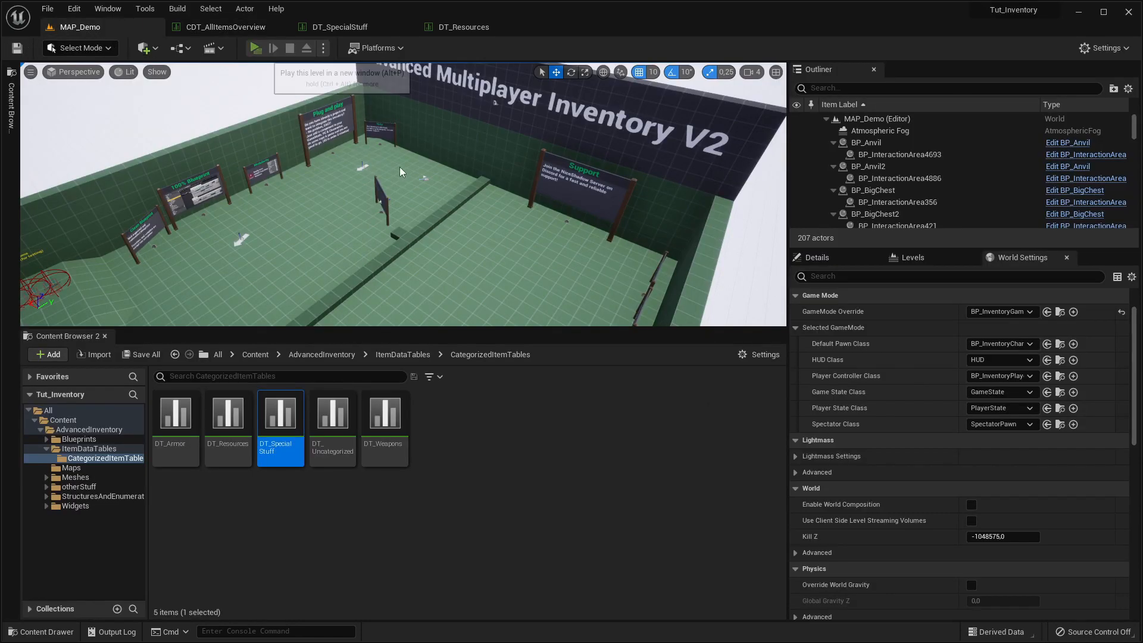
pyautogui.click(257, 49)
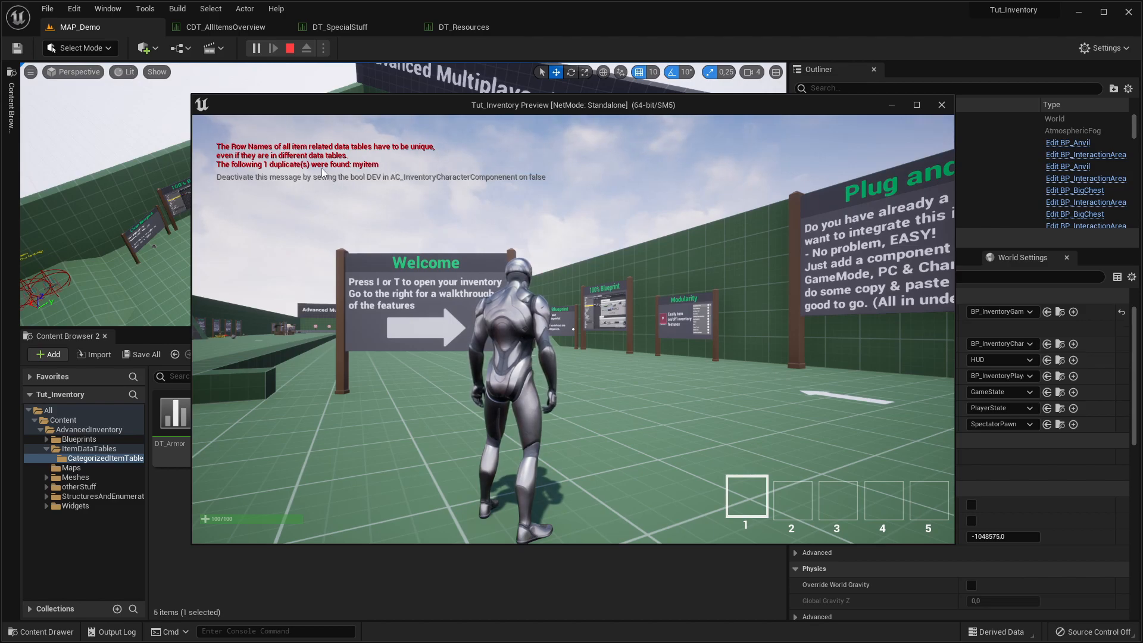
pyautogui.press('Escape')
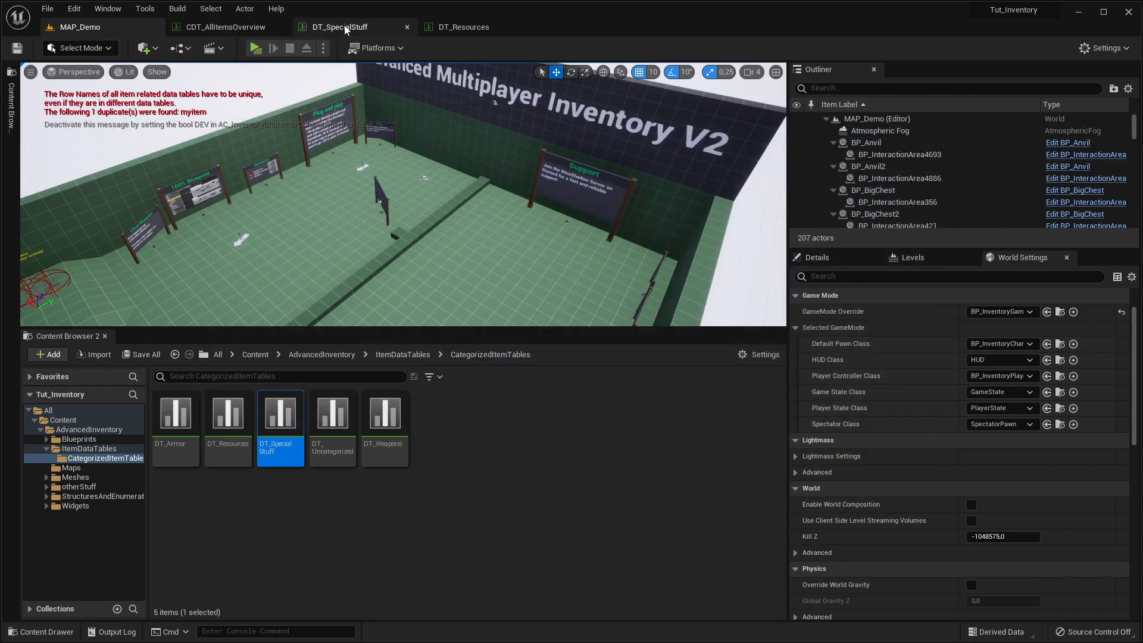
# Remove the myitem row from DT_Resources and close that table.
pyautogui.click(381, 27)
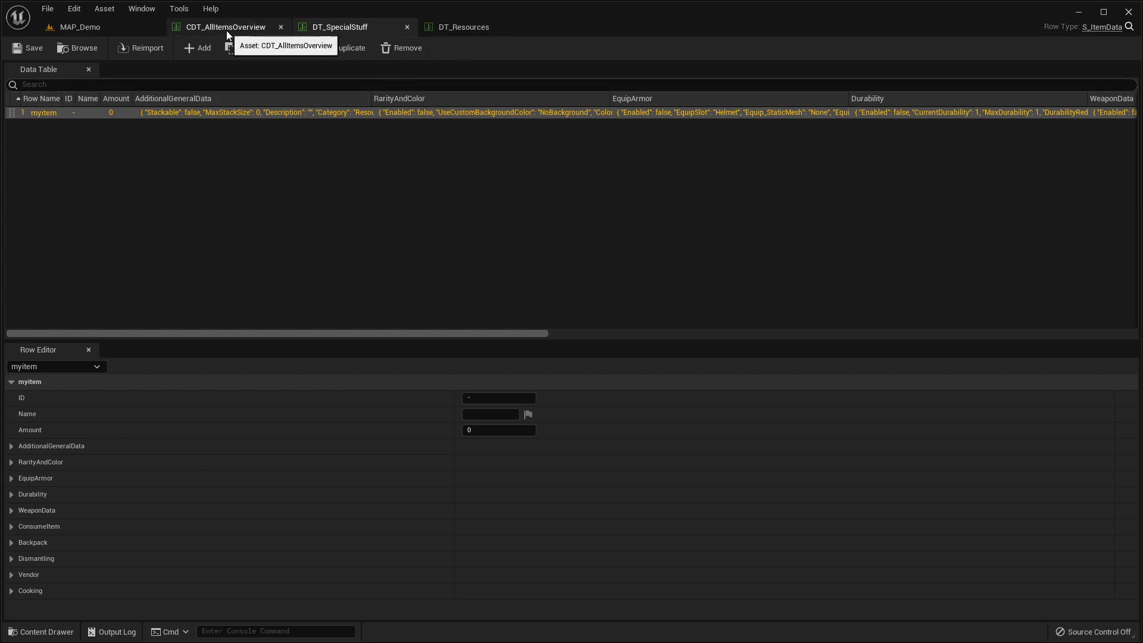
pyautogui.click(467, 27)
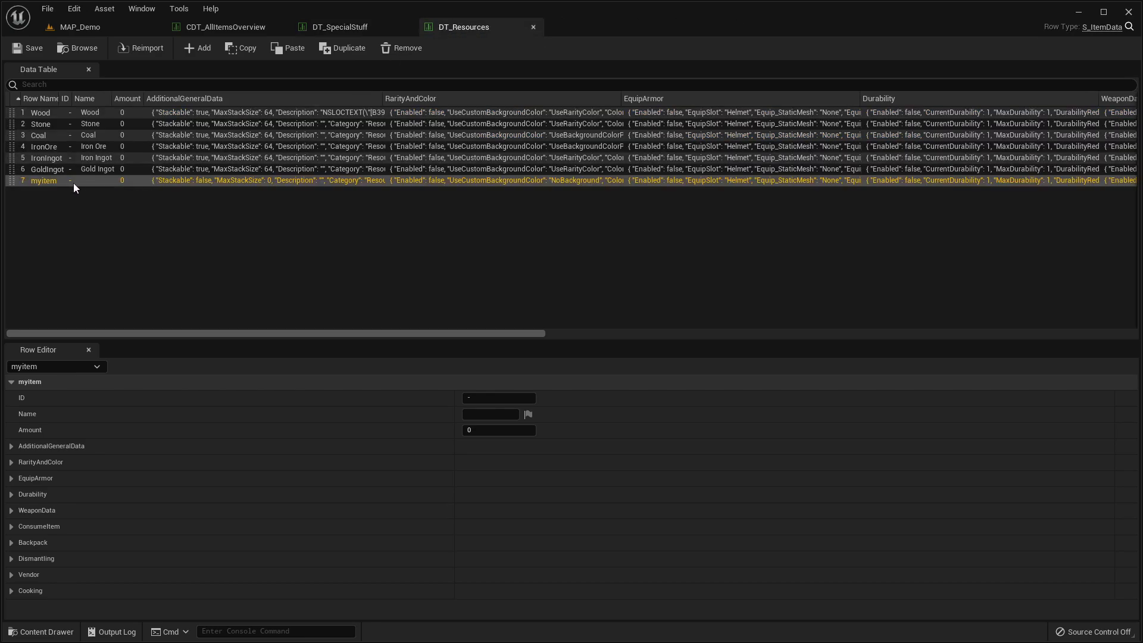
pyautogui.click(415, 50)
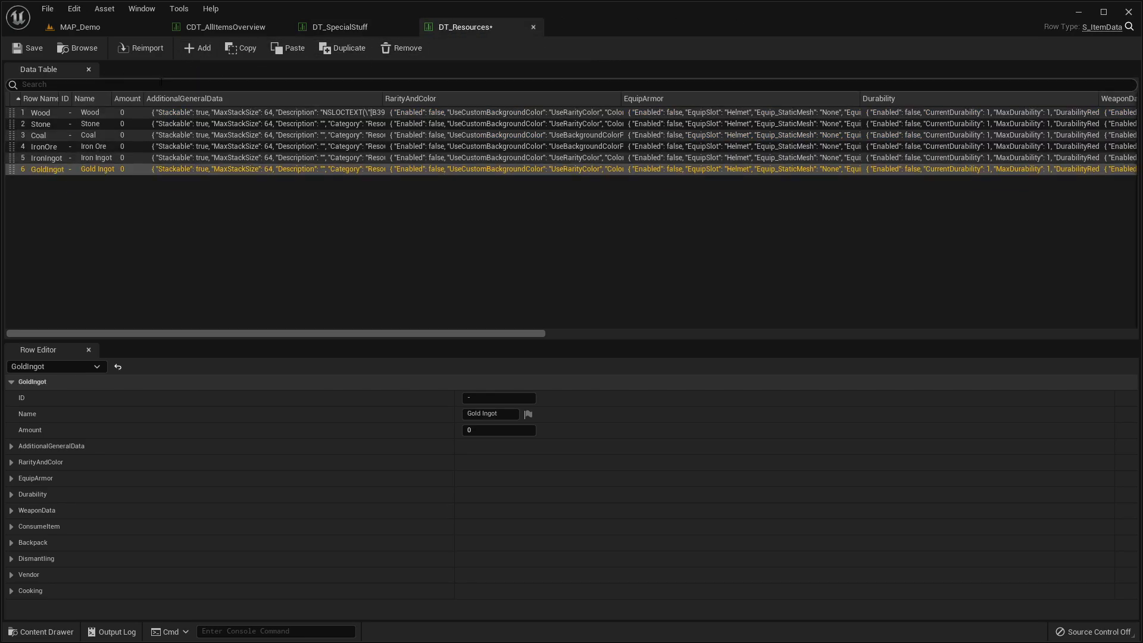
pyautogui.click(533, 27)
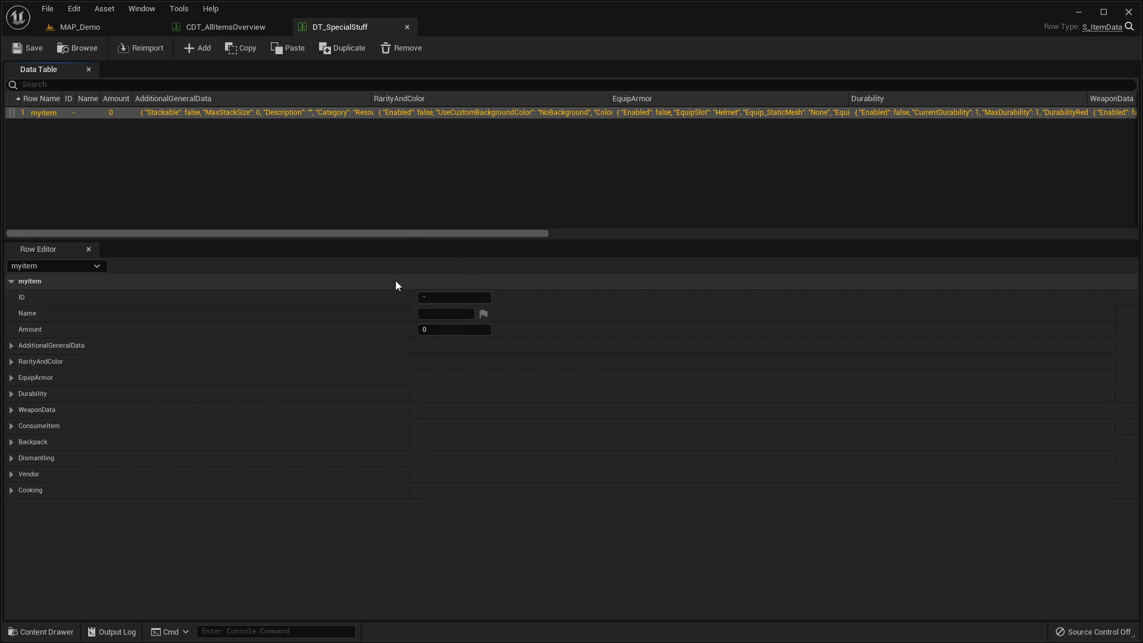
pyautogui.click(422, 297)
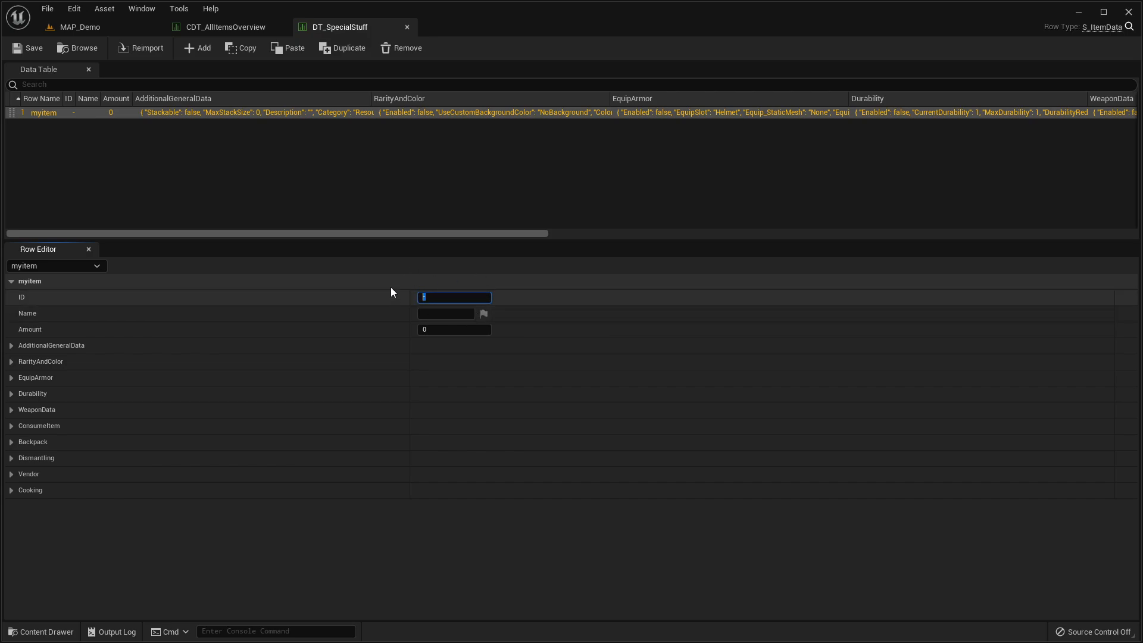
pyautogui.press('Tab')
pyautogui.hotkey('shift', 'Tab')
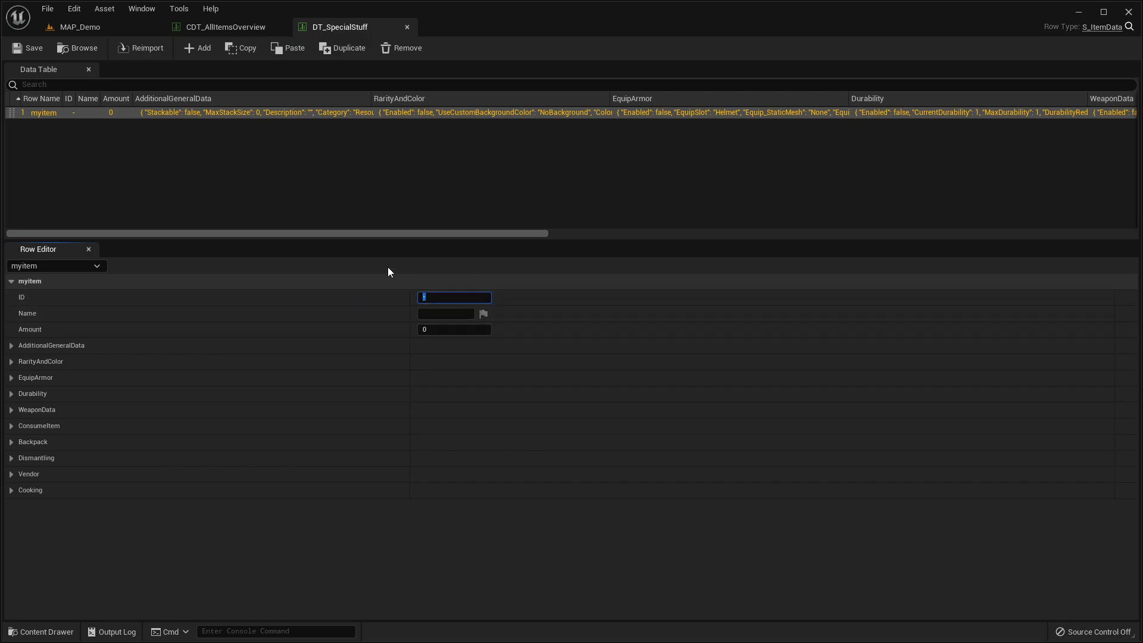
pyautogui.press('Tab')
pyautogui.click(94, 331)
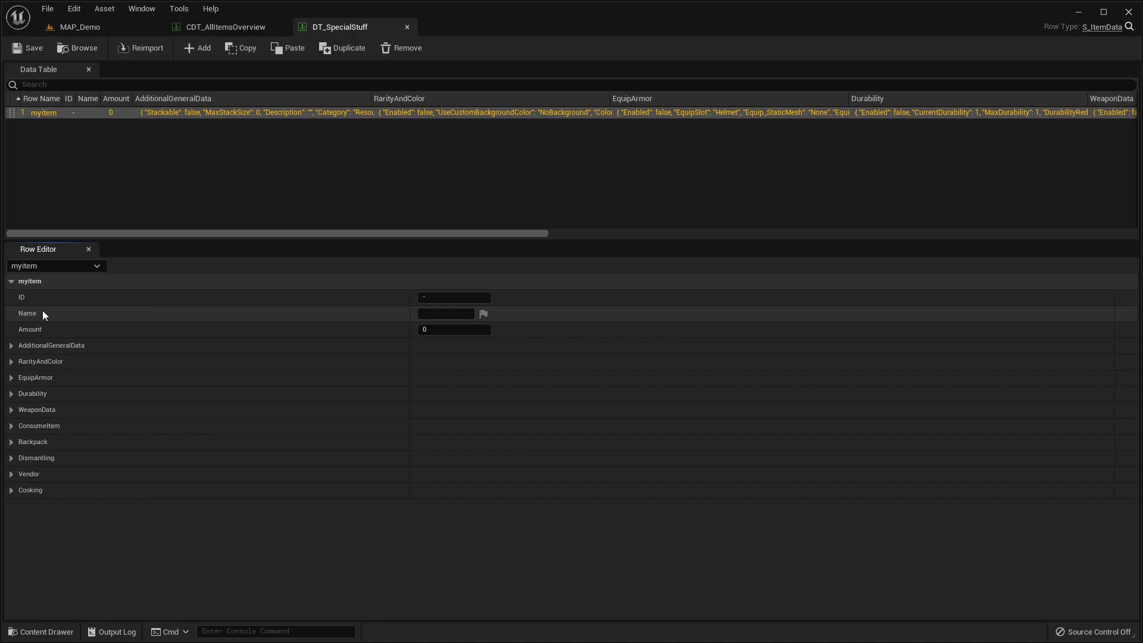
# Set the Name of the myitem row in DT_SpecialStuff to Tutorial Hat.
pyautogui.click(440, 313)
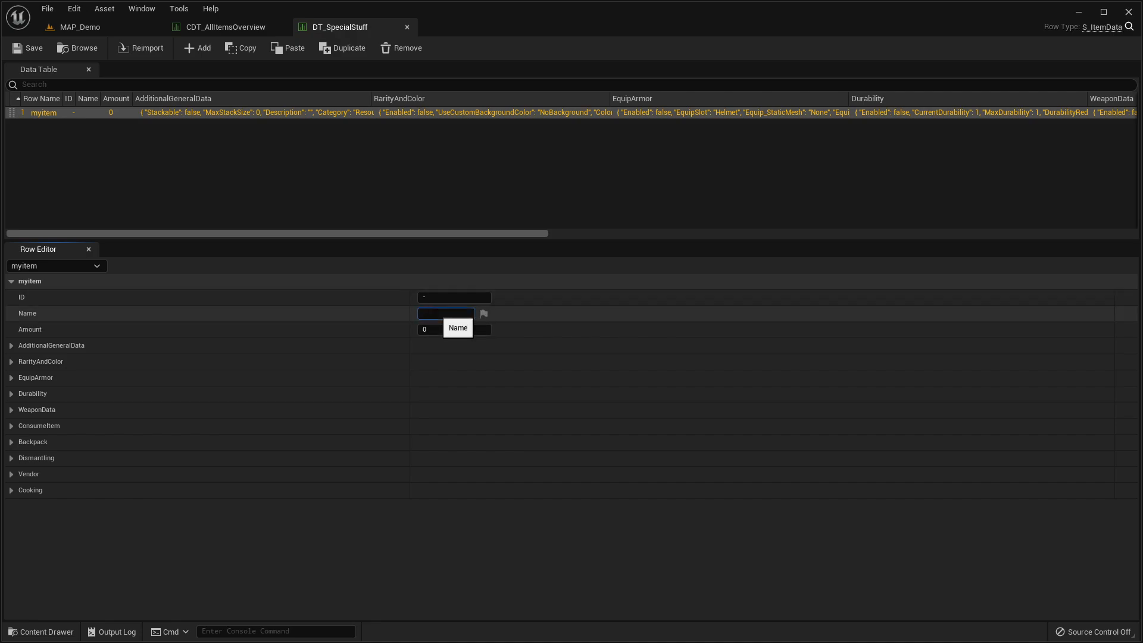
pyautogui.write('Tutorial Hat')
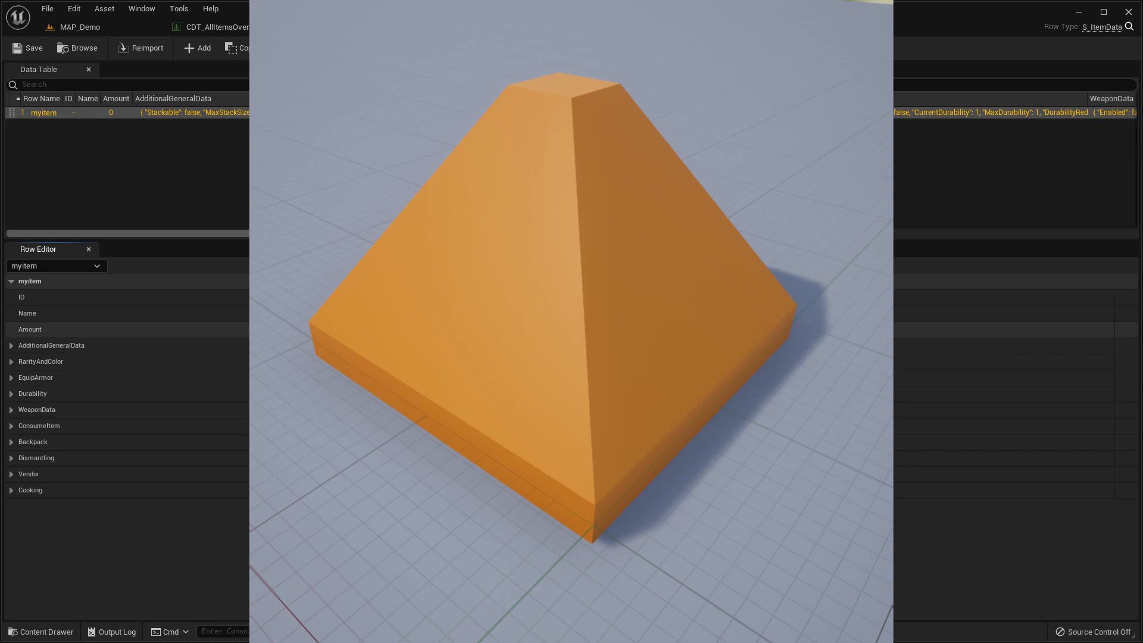
pyautogui.press('Return')
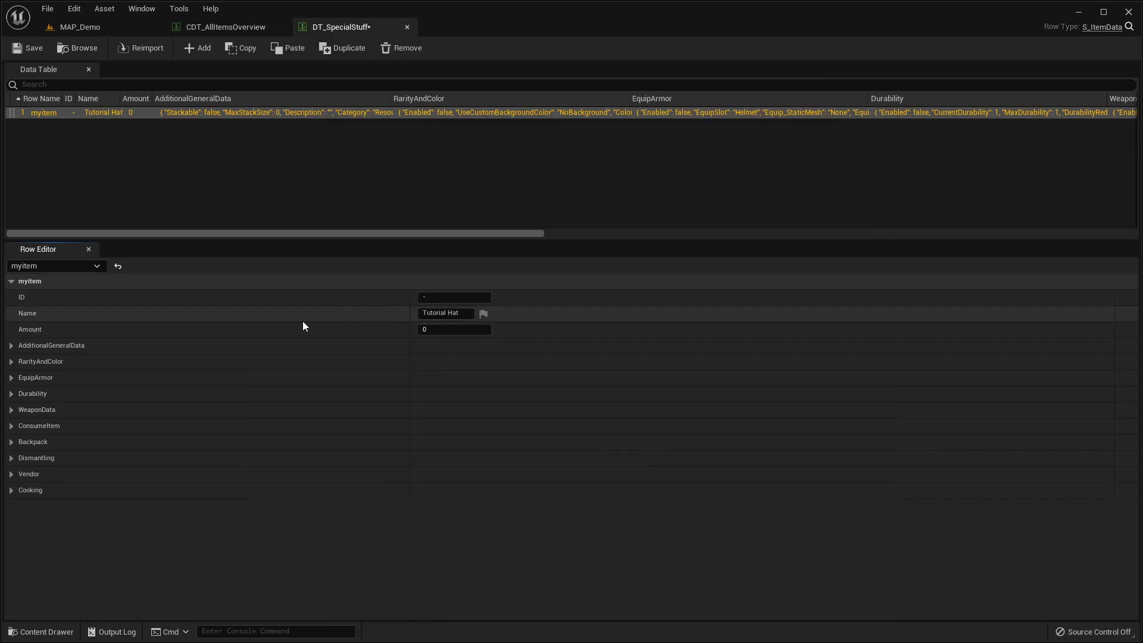
# In the myitem row's AdditionalGeneralData, set the Description to "A wonderful hat" and the Category to Accessories.
pyautogui.click(11, 345)
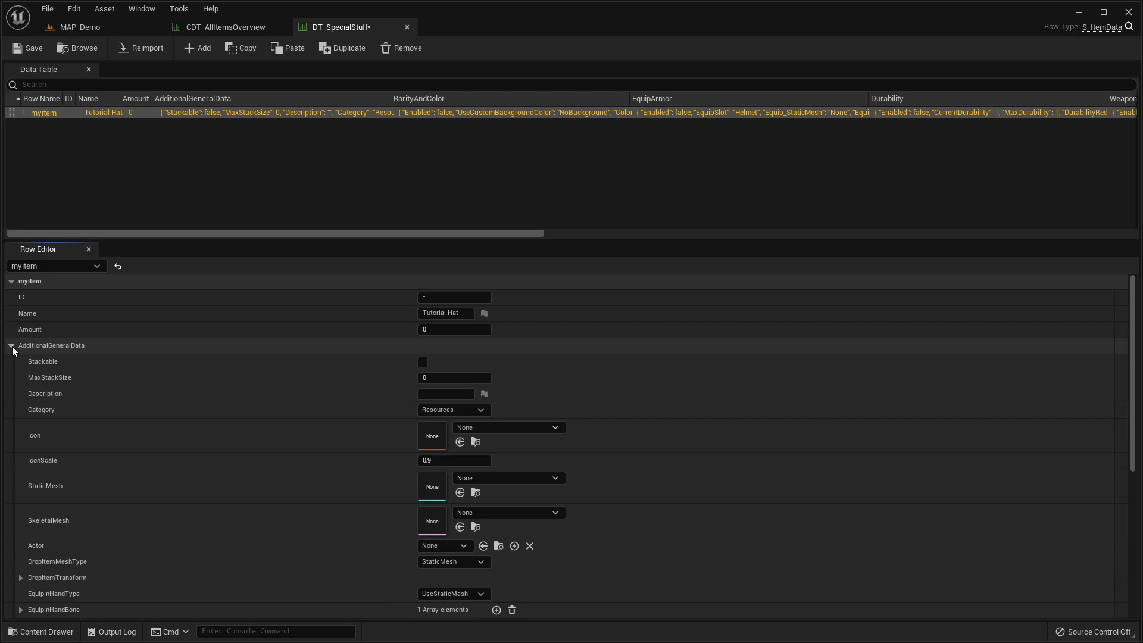
pyautogui.moveTo(173, 416); pyautogui.dragTo(118, 356, button='right')
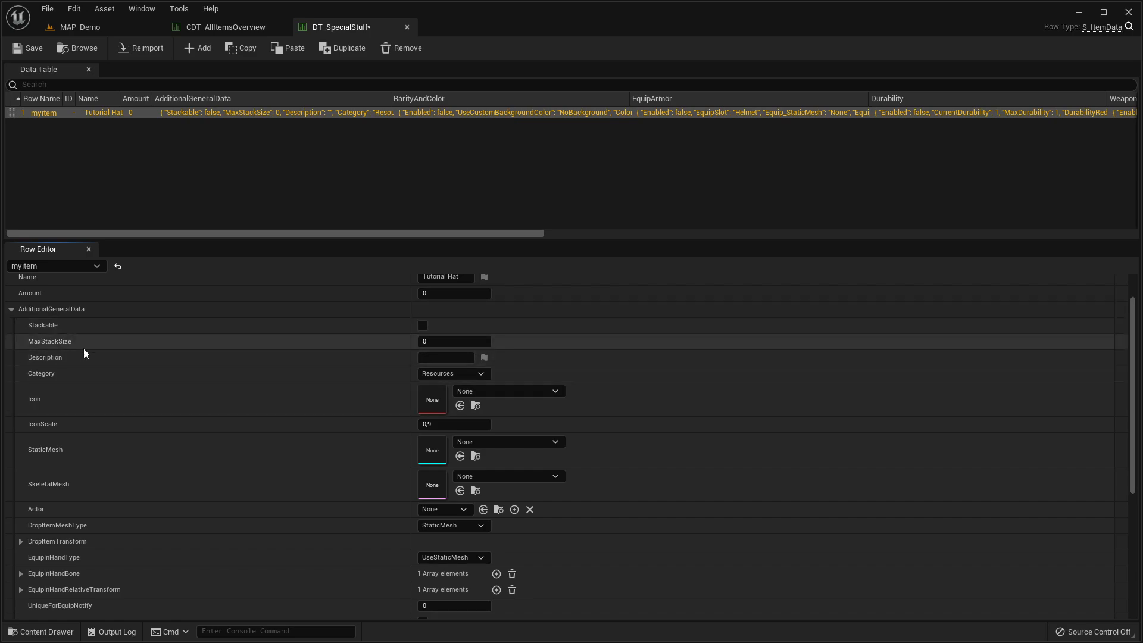
pyautogui.moveTo(154, 460); pyautogui.dragTo(100, 472, button='right')
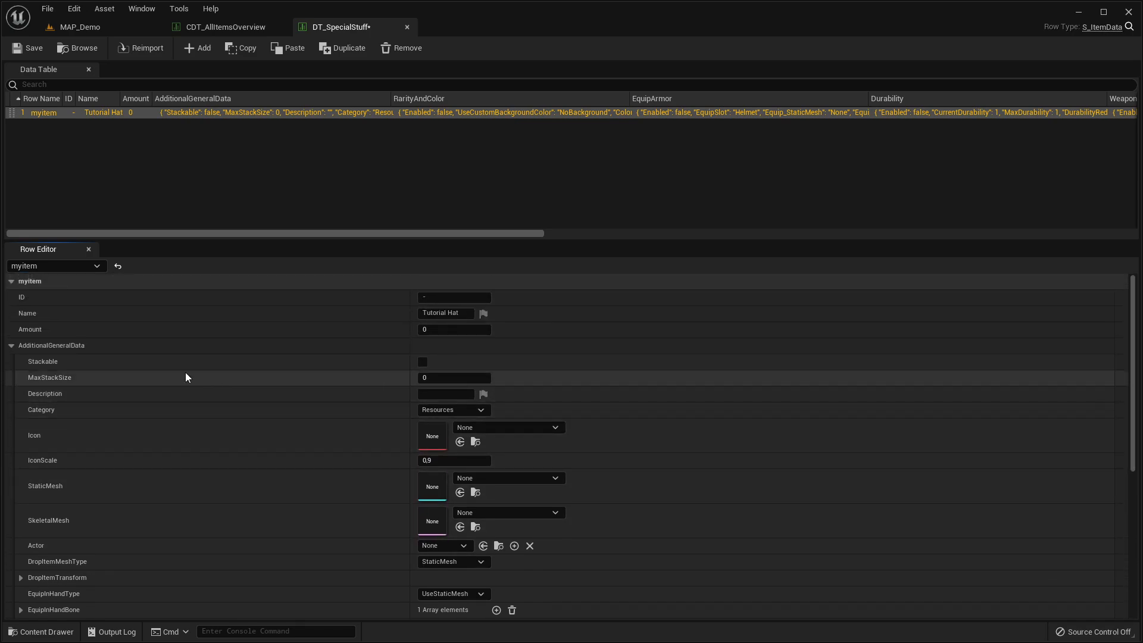
pyautogui.moveTo(62, 373); pyautogui.dragTo(61, 380, button='right')
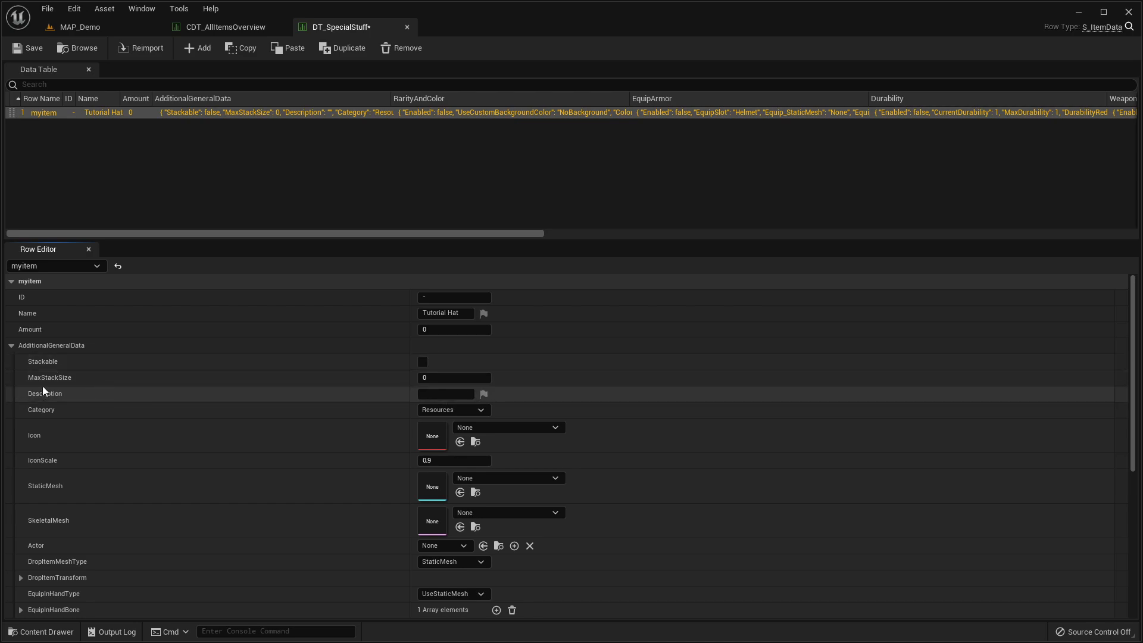
pyautogui.scroll(-1, 40, 387)
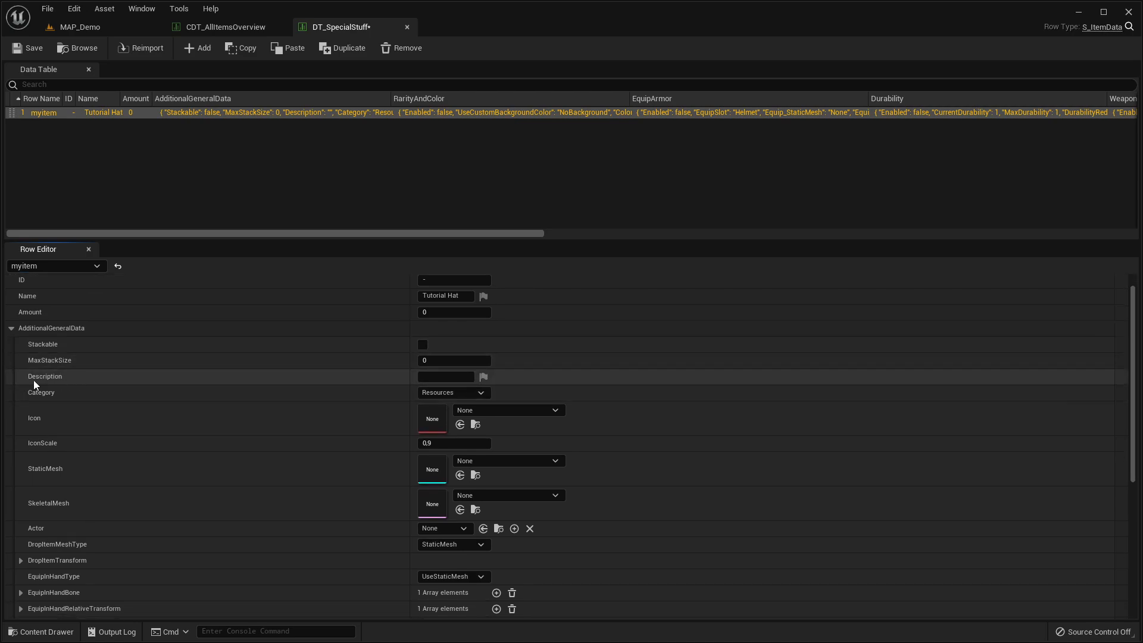
pyautogui.click(424, 377)
pyautogui.write('A wonderful hat')
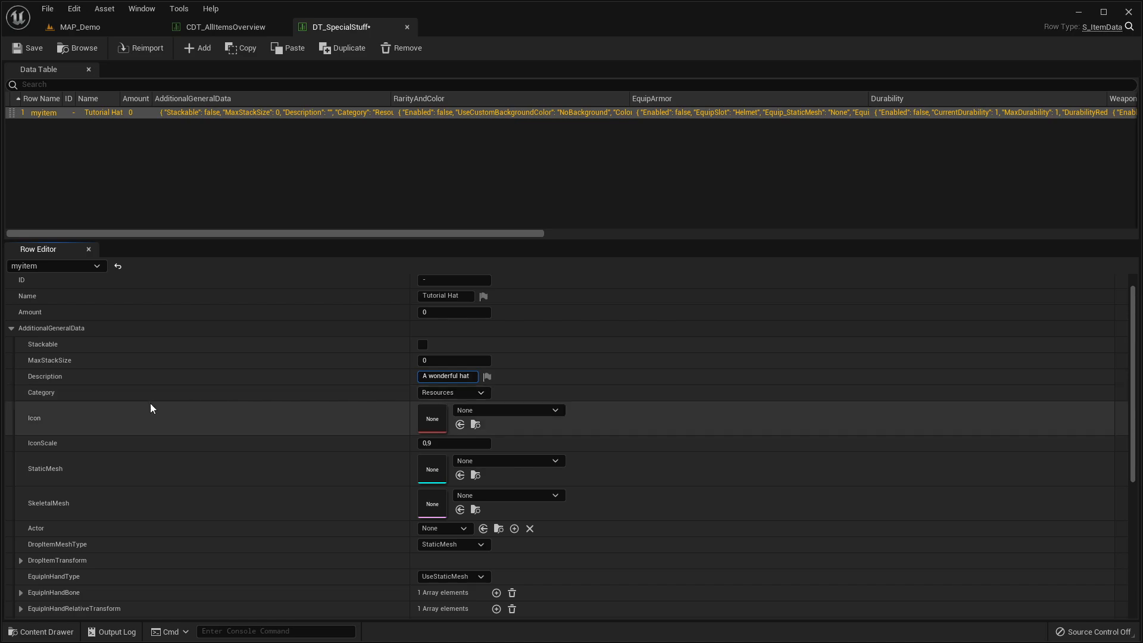
pyautogui.click(444, 393)
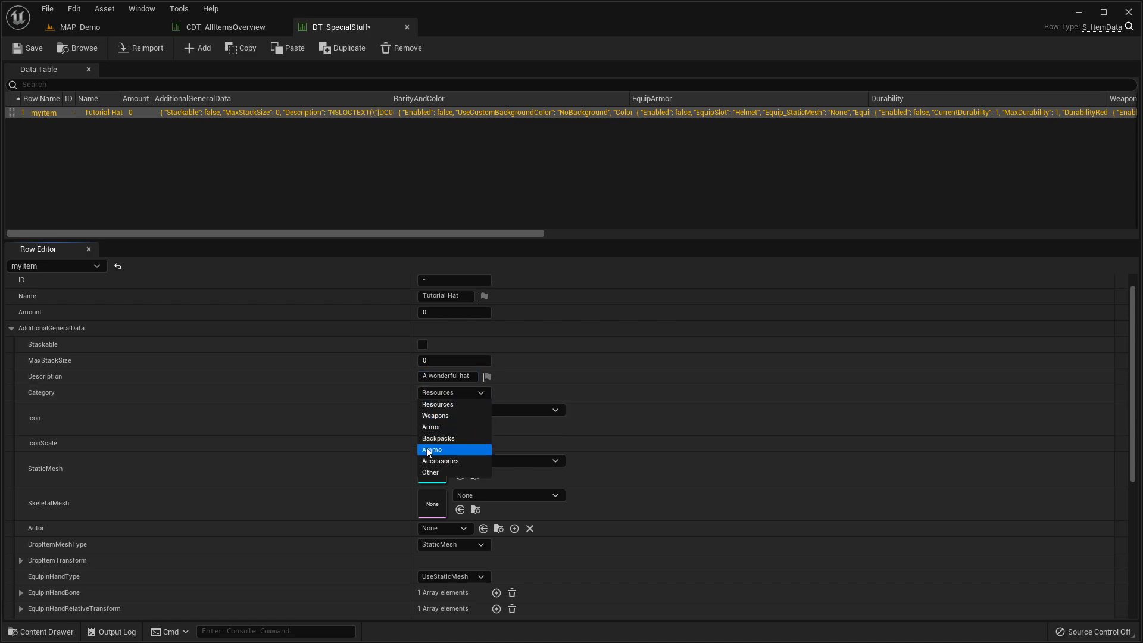
pyautogui.click(441, 461)
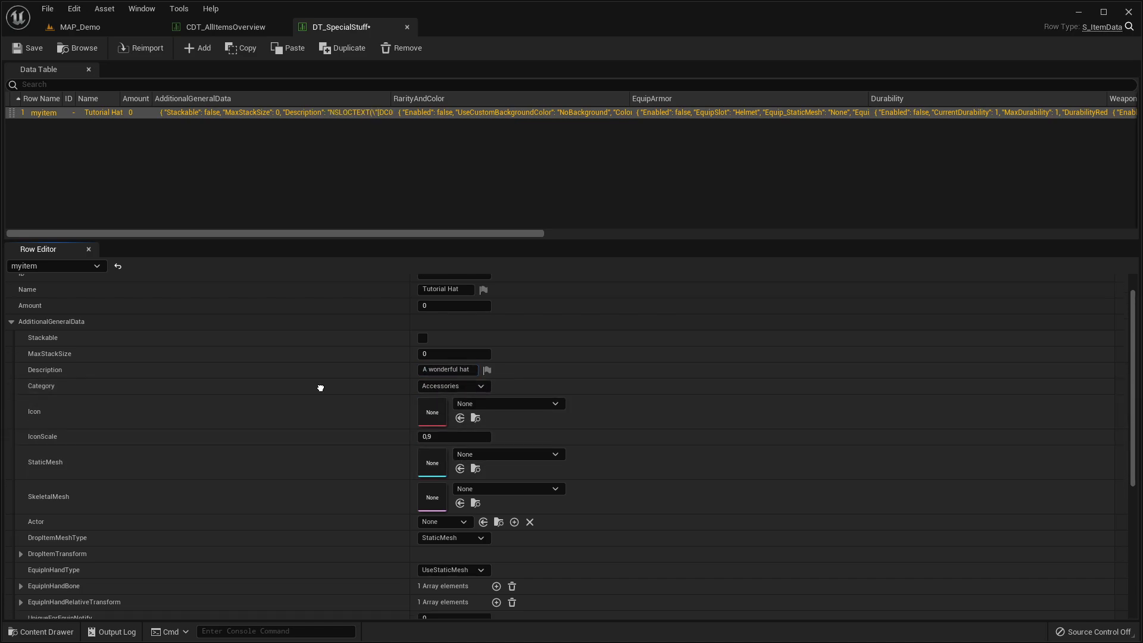
# Assign the MagGunT2_shade texture as the Icon of the myitem row.
pyautogui.scroll(-1, 319, 384)
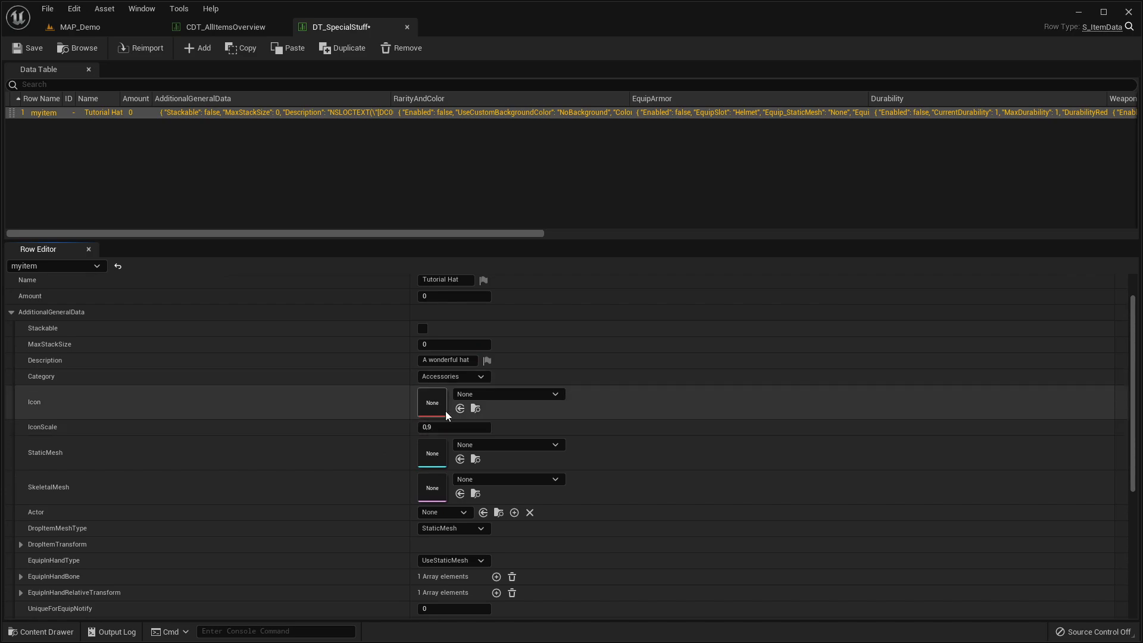
pyautogui.click(479, 398)
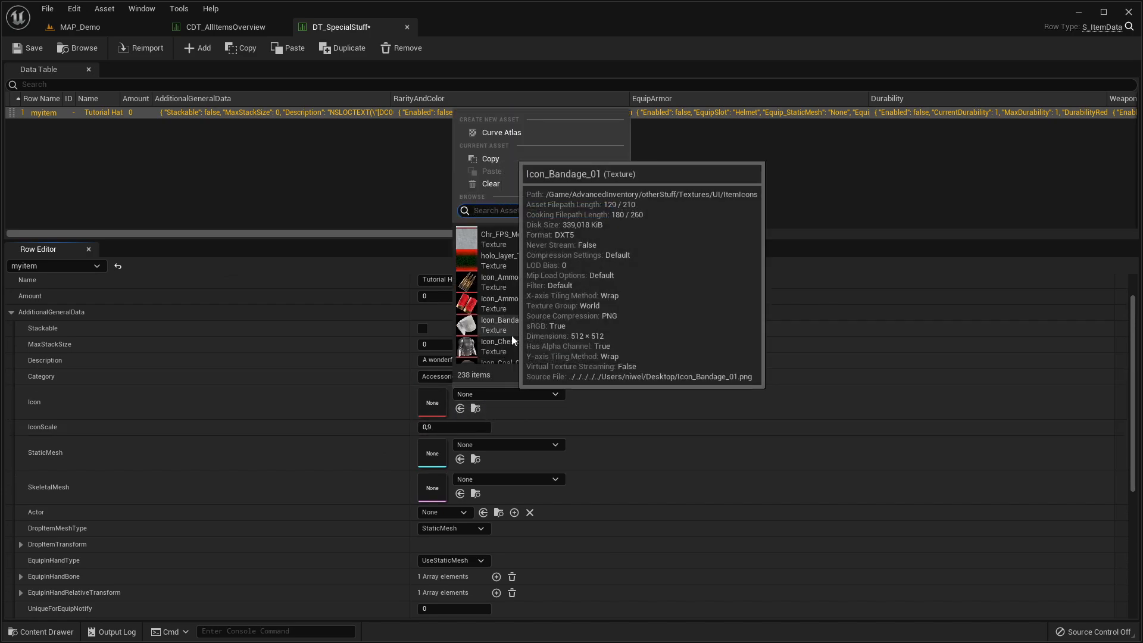
pyautogui.scroll(-10, 528, 328)
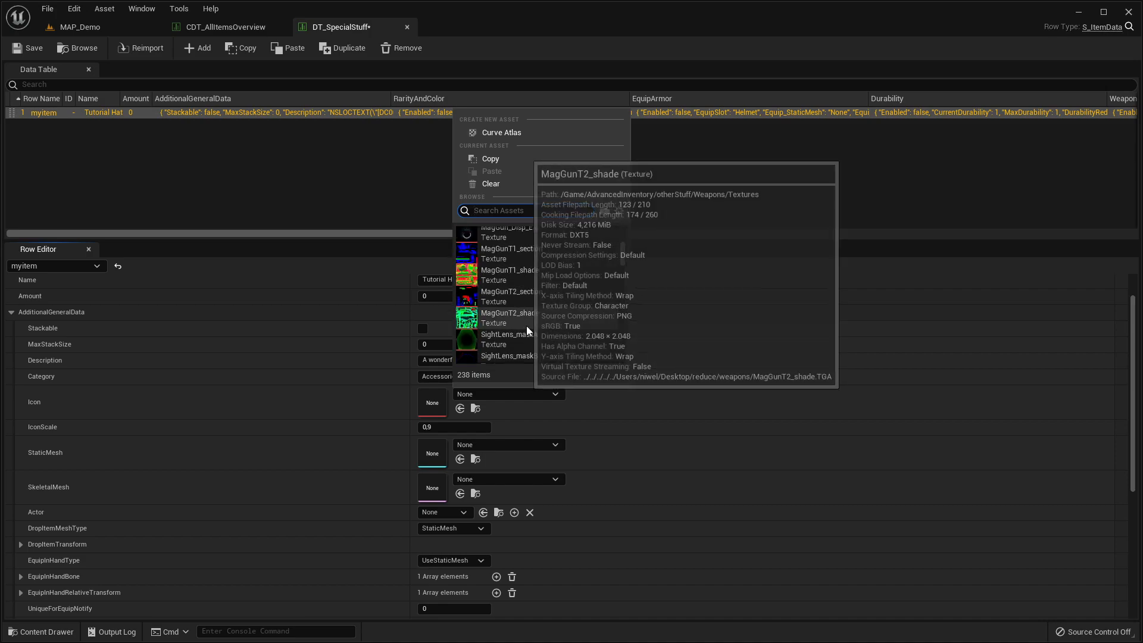
pyautogui.click(495, 319)
# Set the IconScale of the myitem row to 0,7.
pyautogui.scroll(-2, 405, 387)
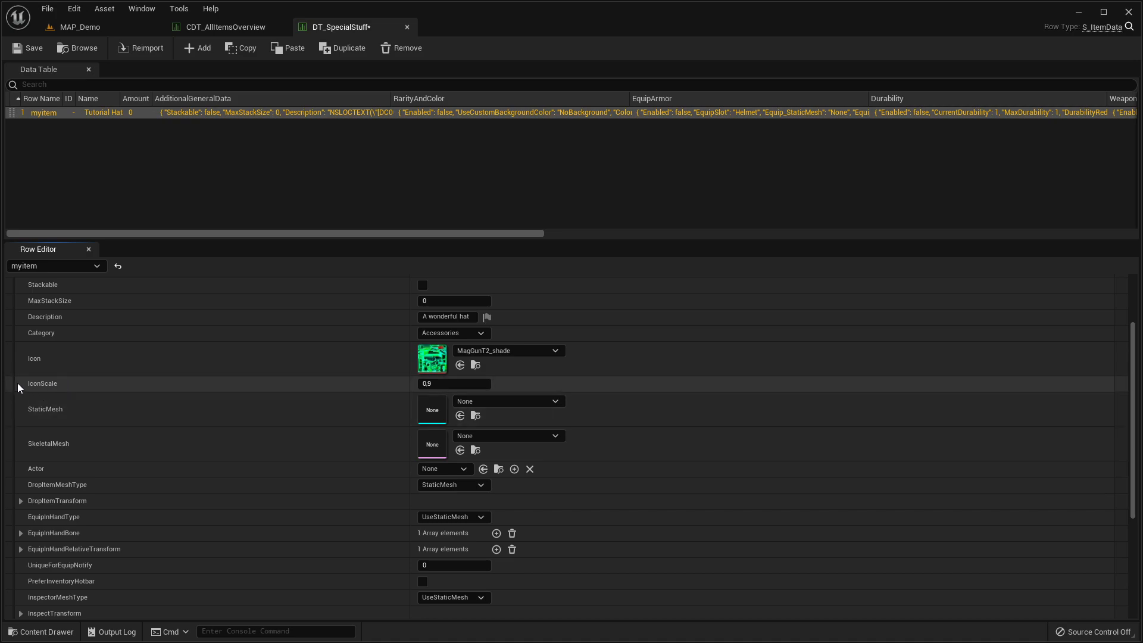
pyautogui.scroll(-1, 60, 383)
pyautogui.click(435, 372)
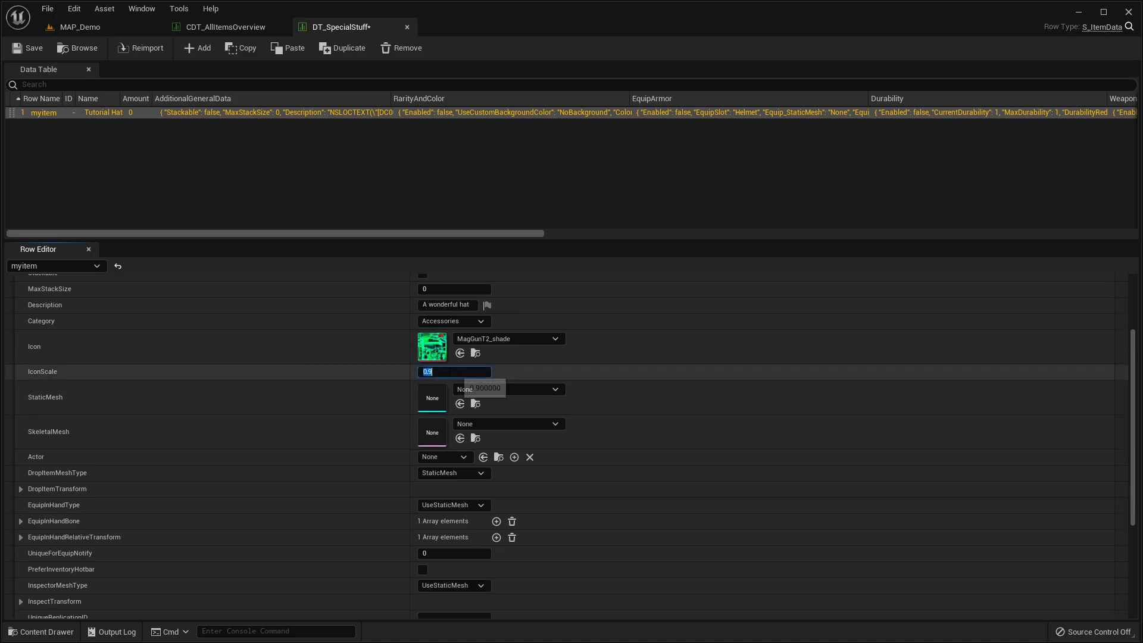
pyautogui.scroll(-1, 394, 377)
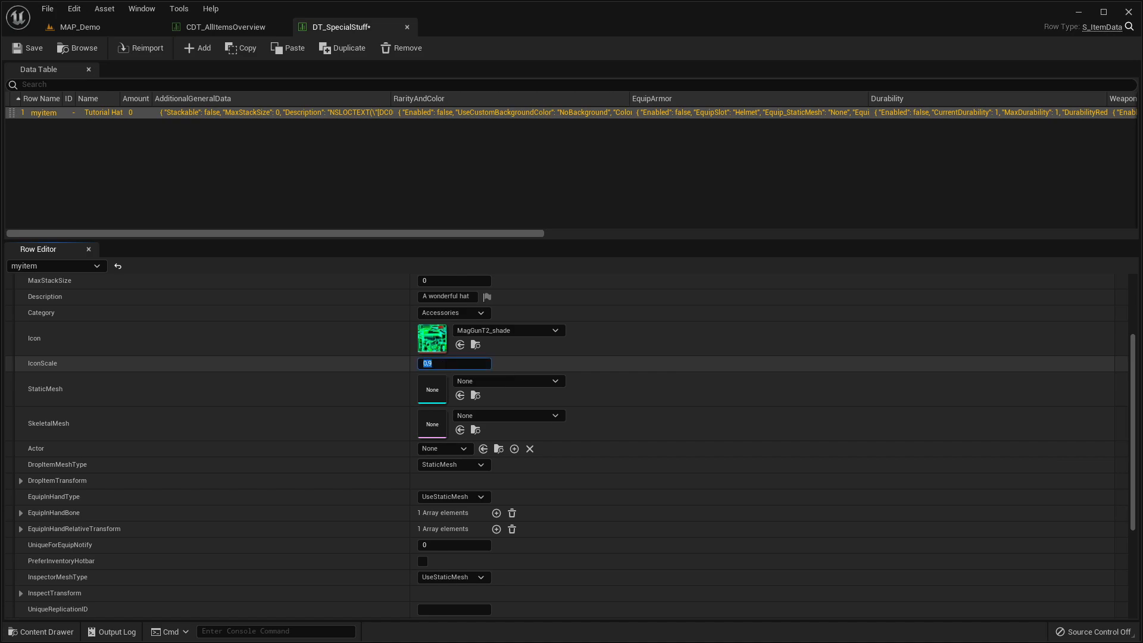
pyautogui.click(380, 381)
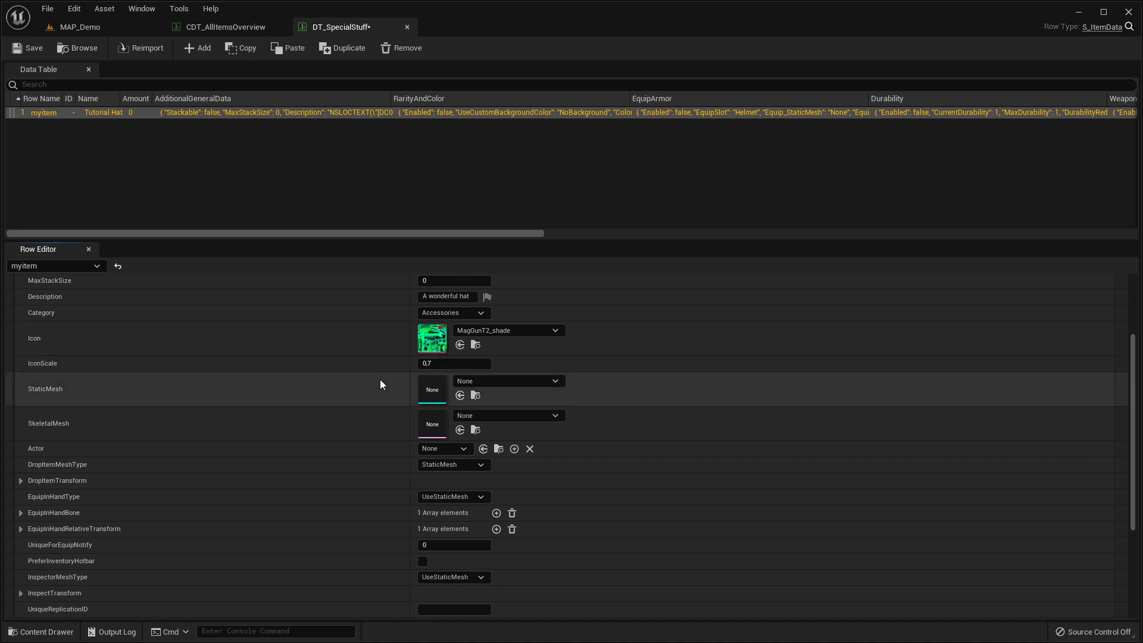
# Assign the SK_TutorialHat_01 mesh as the StaticMesh of the myitem row.
pyautogui.scroll(-1, 379, 380)
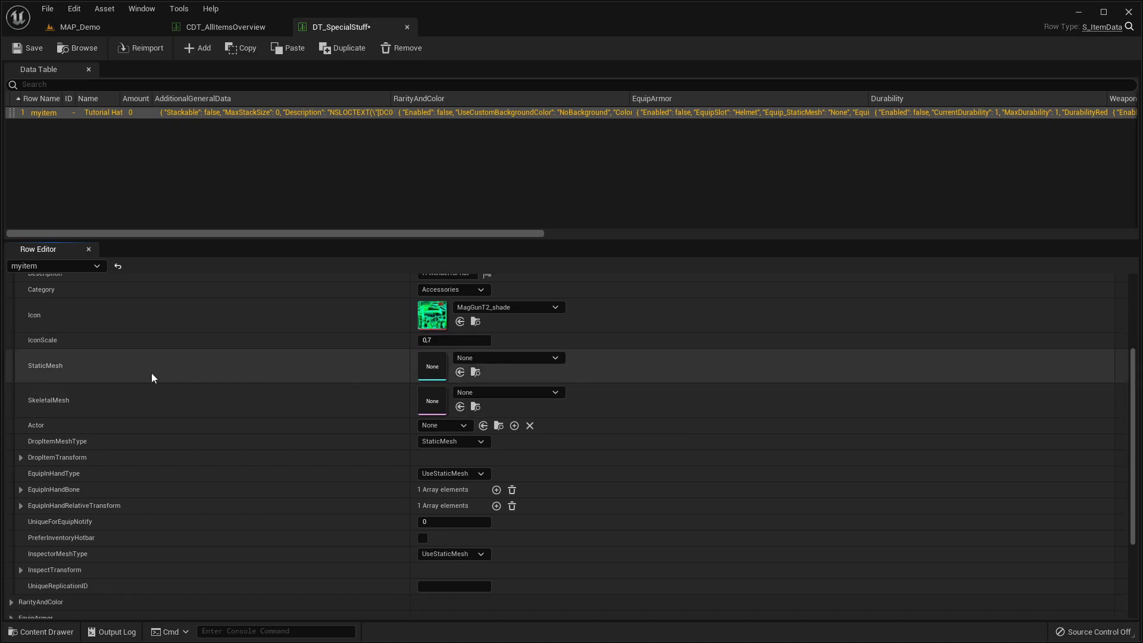
pyautogui.click(470, 360)
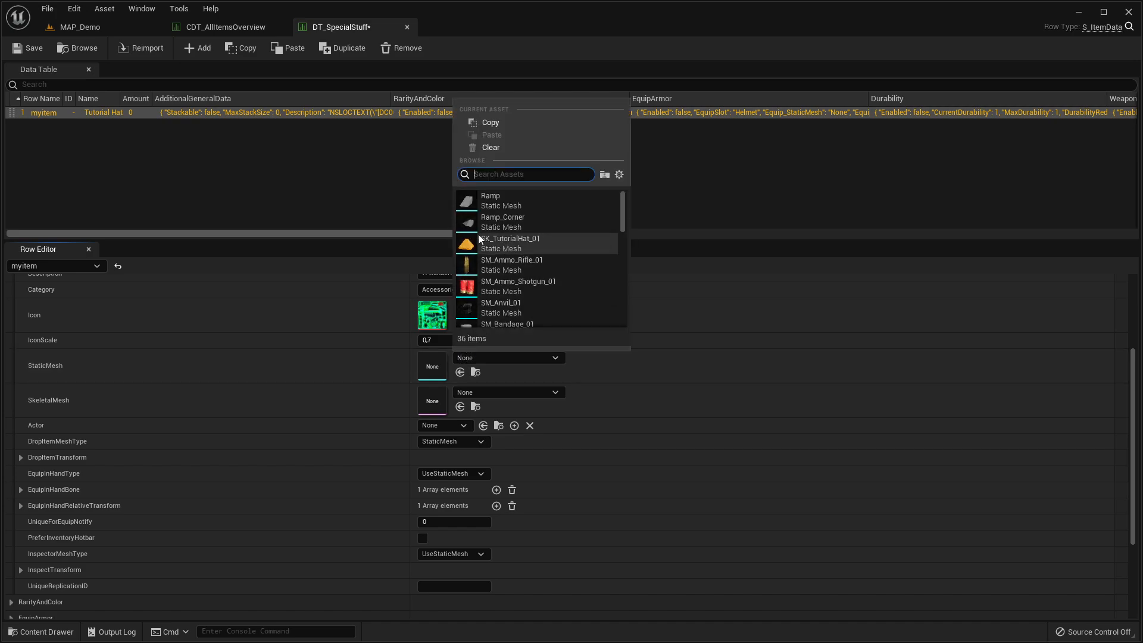
pyautogui.moveTo(512, 249)
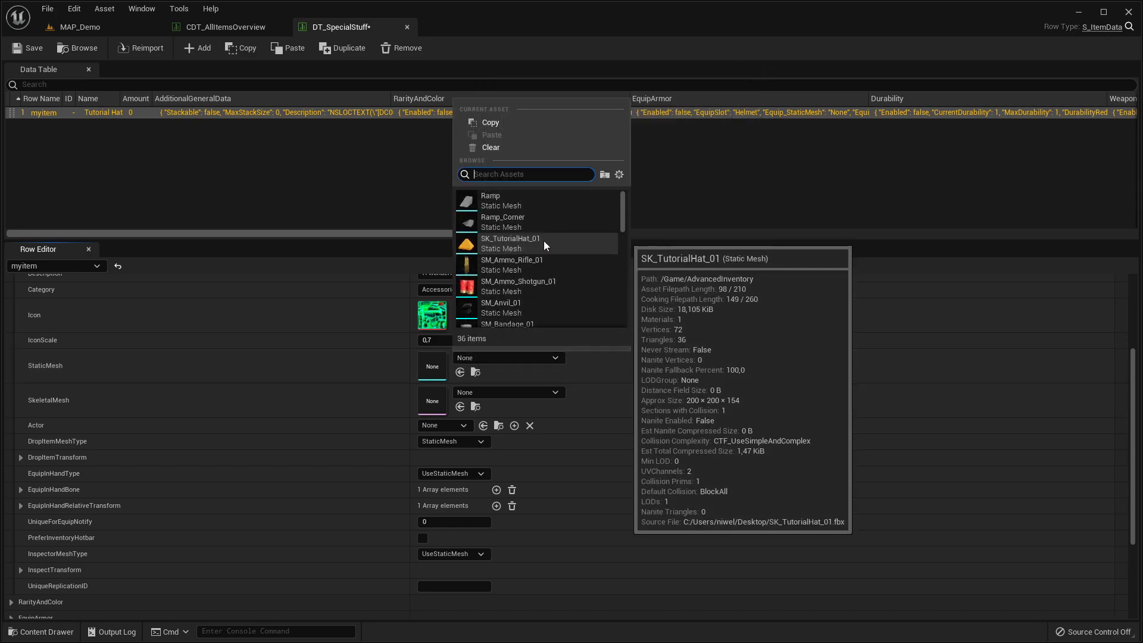
pyautogui.click(548, 245)
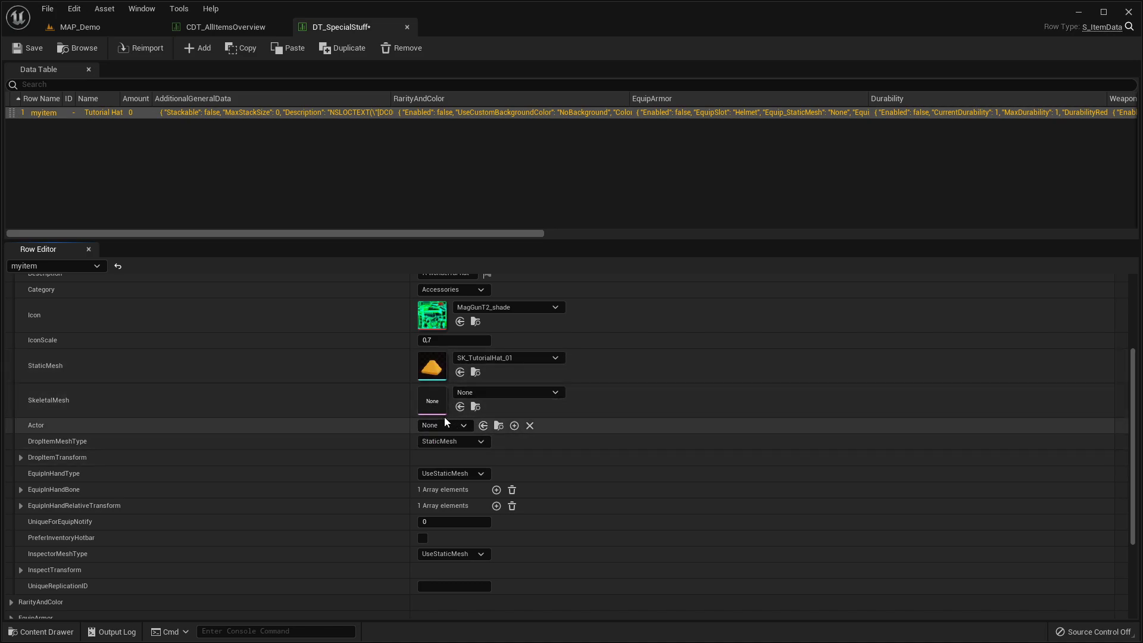
# Review the DropItemMeshType options of the myitem row and keep StaticMesh selected.
pyautogui.moveTo(370, 435); pyautogui.dragTo(368, 398, button='right')
pyautogui.scroll(-1, 304, 403)
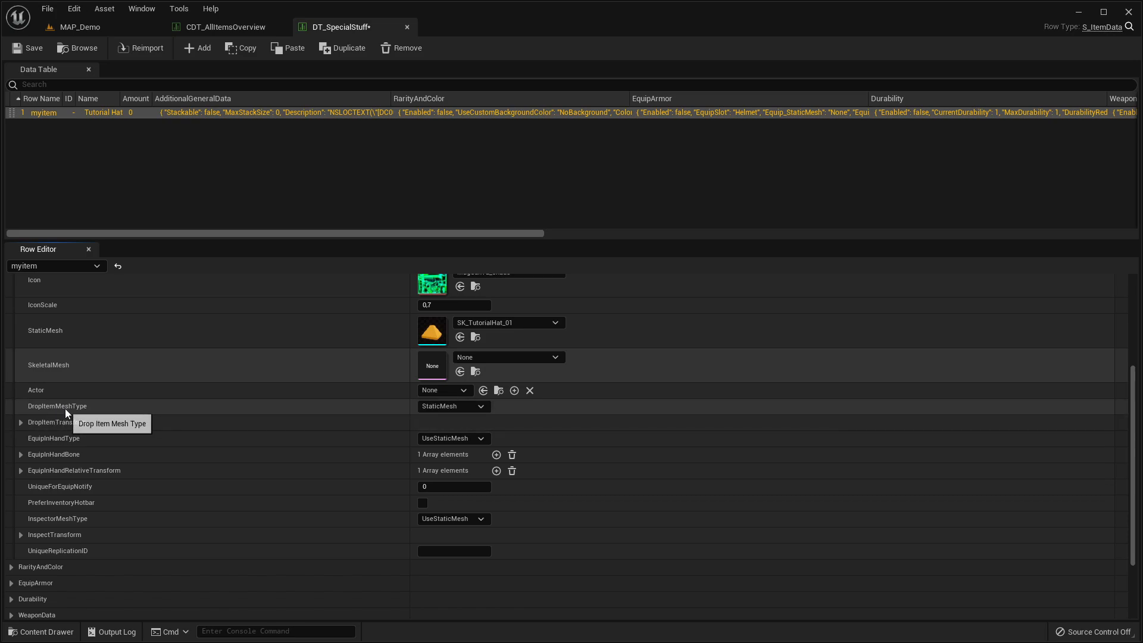
pyautogui.scroll(-1, 60, 405)
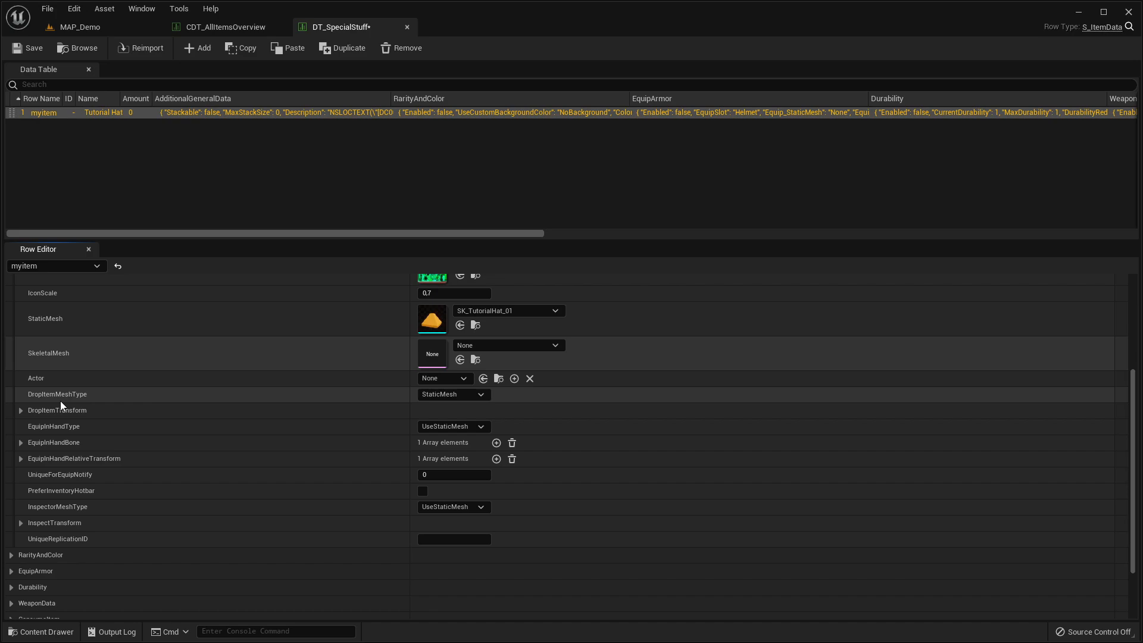
pyautogui.click(435, 395)
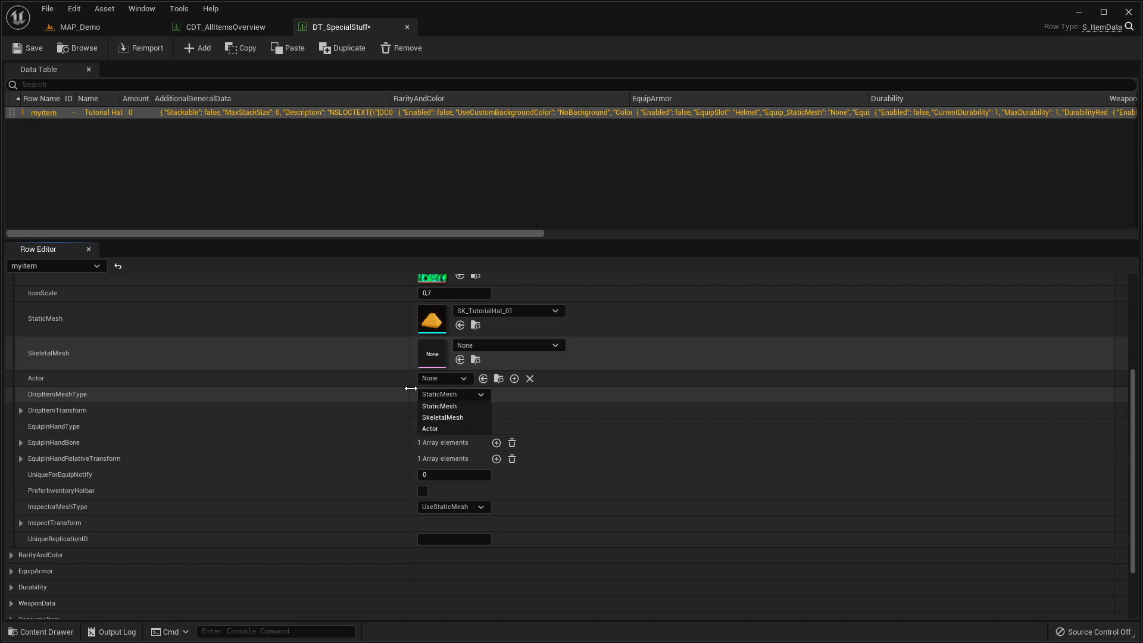
pyautogui.click(435, 406)
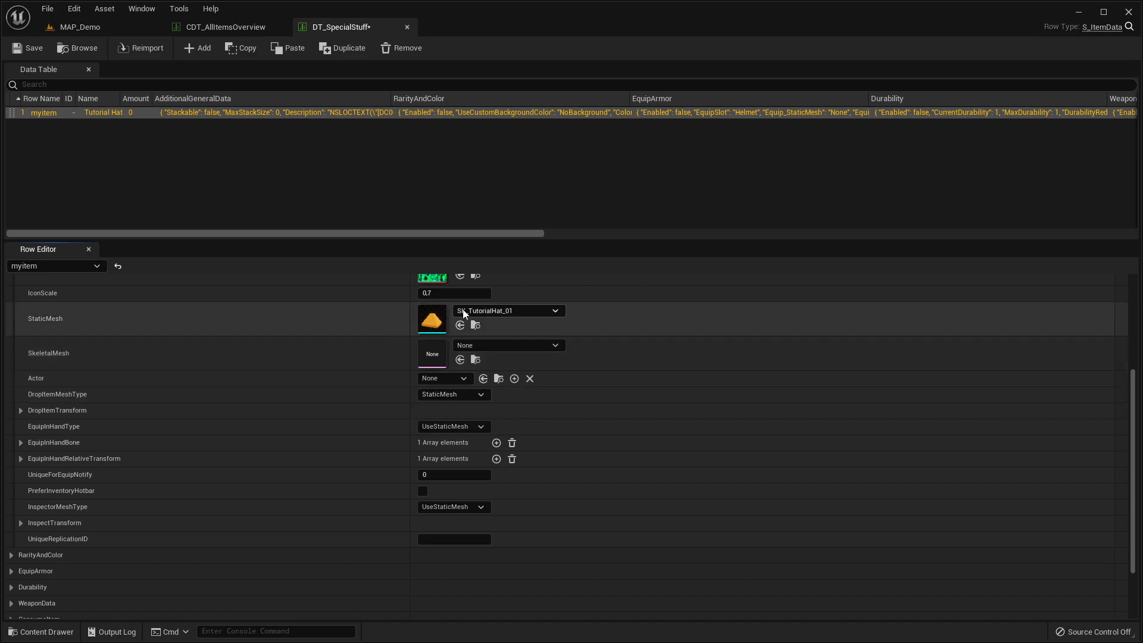
pyautogui.click(424, 394)
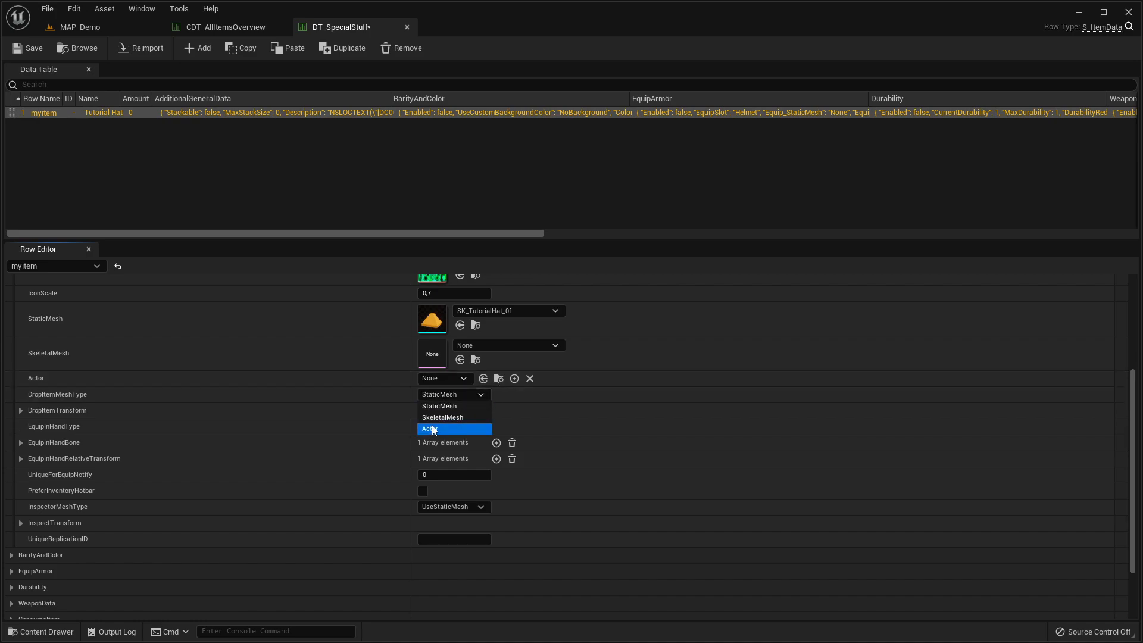
pyautogui.click(450, 394)
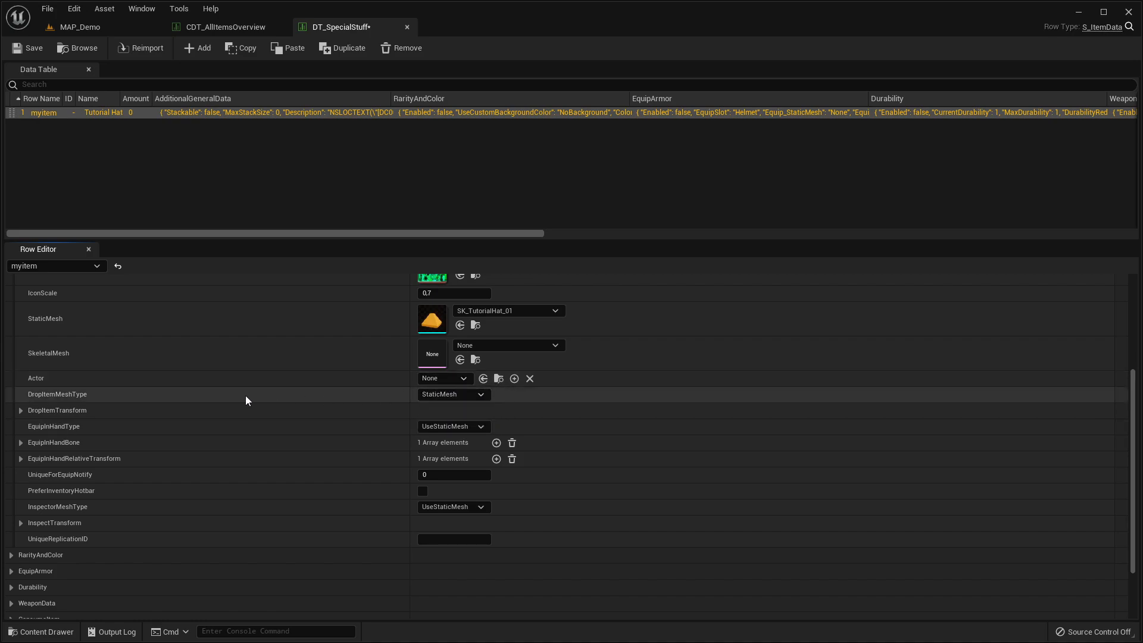
# Expand the DropItemTransform values of the myitem row and save the DT_SpecialStuff table.
pyautogui.click(21, 410)
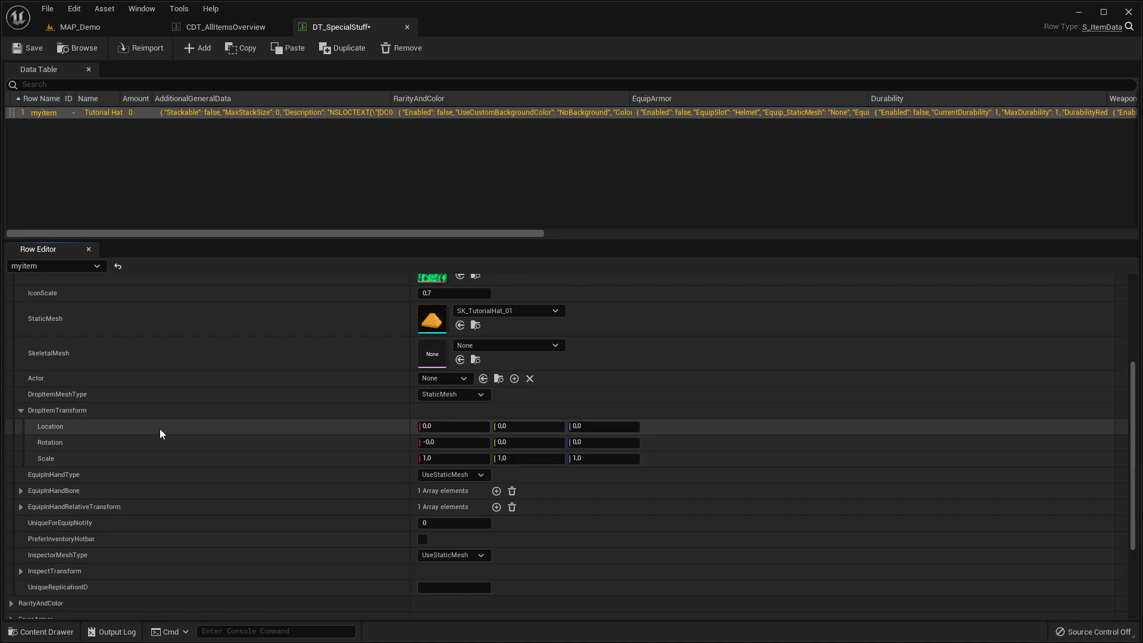
pyautogui.scroll(-1, 159, 430)
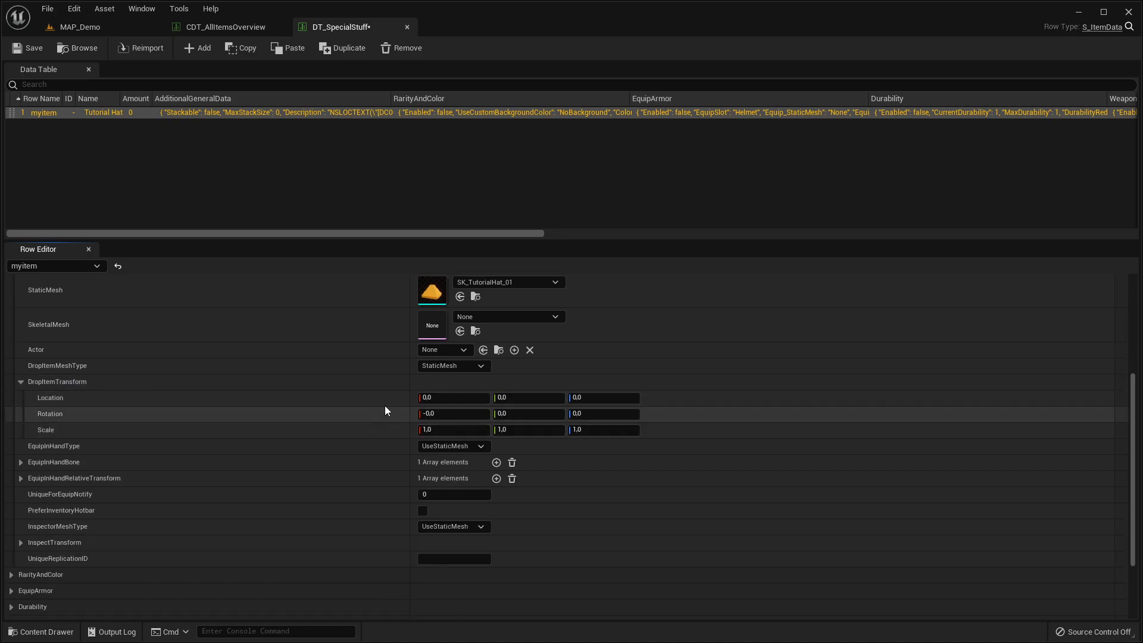
pyautogui.moveTo(386, 414); pyautogui.dragTo(312, 412, button='right')
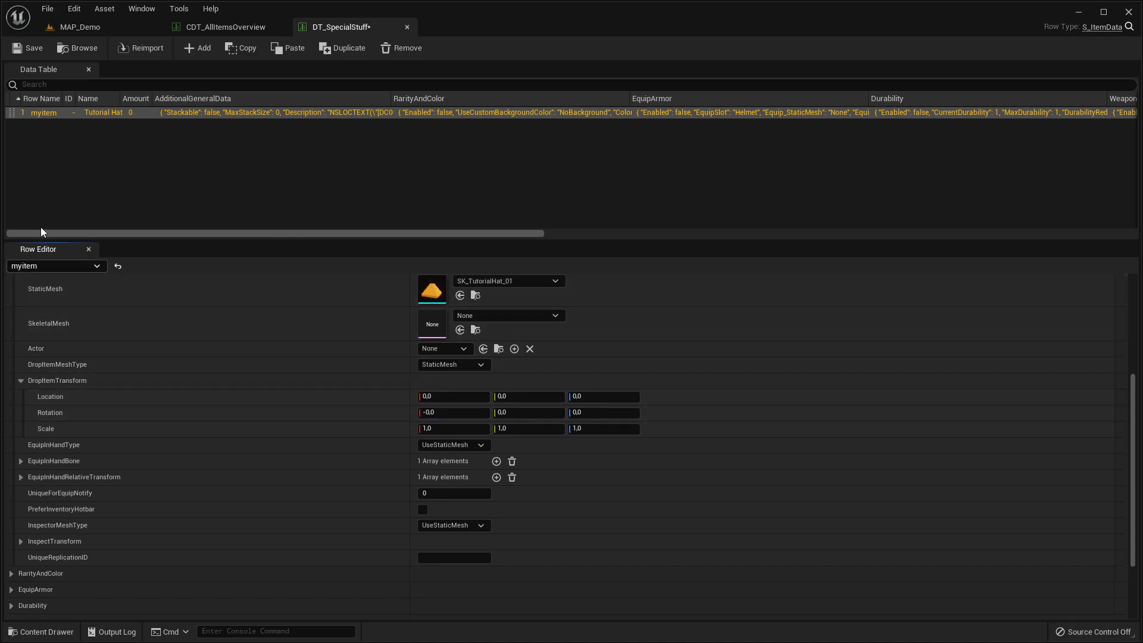
pyautogui.click(25, 48)
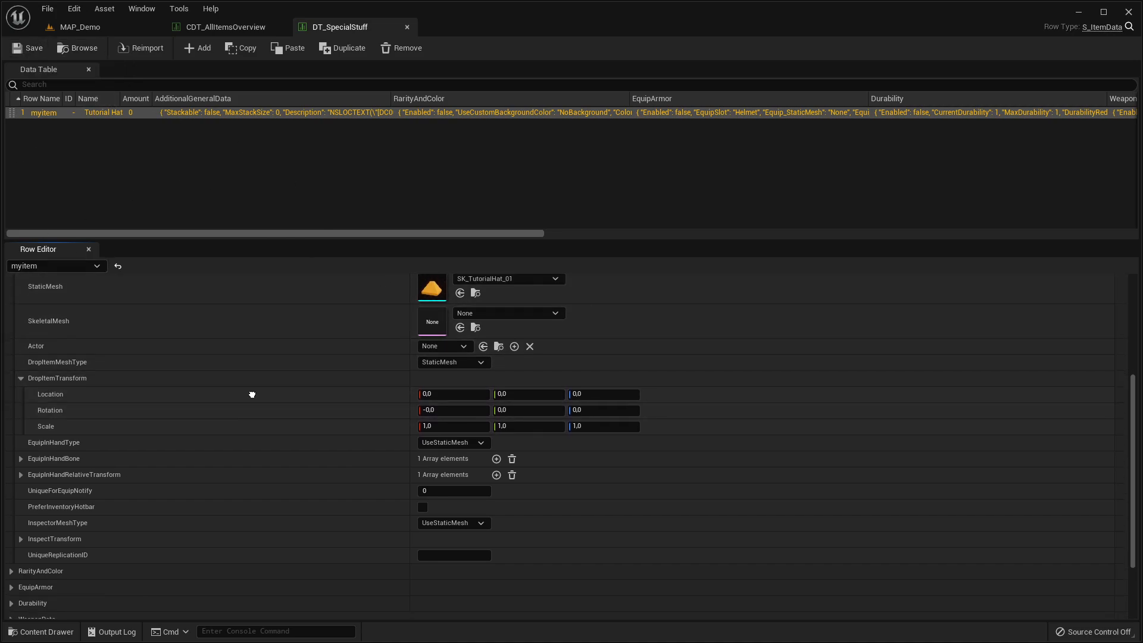
# Locate the Player Controller class from the MAP_Demo level's world settings and open the BP_InventoryPlayerController blueprint.
pyautogui.click(91, 28)
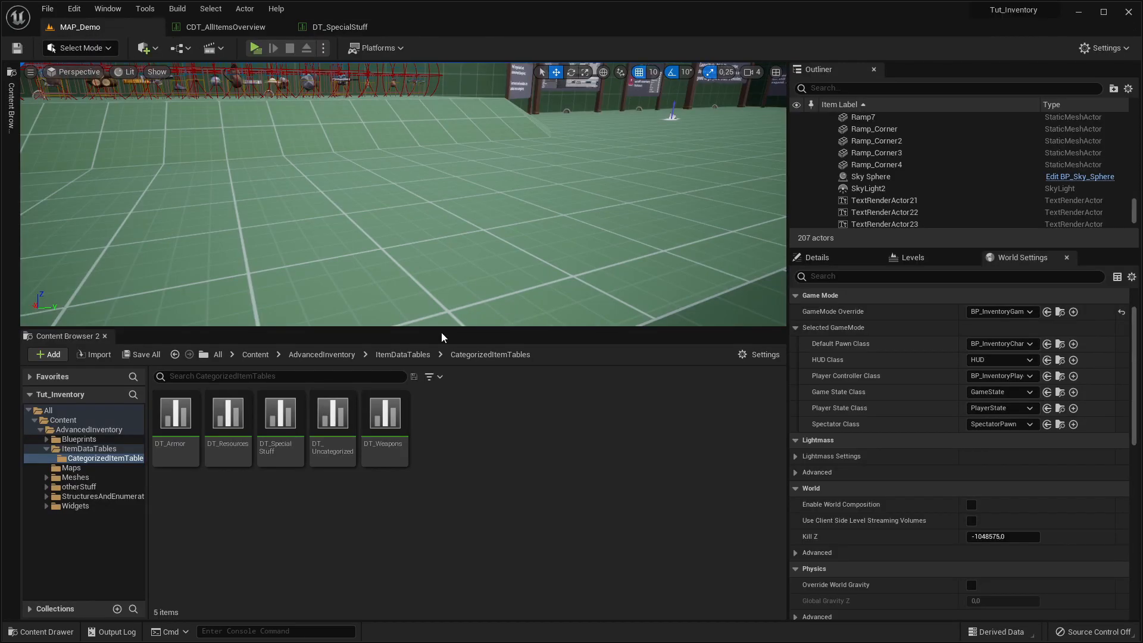
pyautogui.moveTo(317, 245); pyautogui.dragTo(375, 167, button='right')
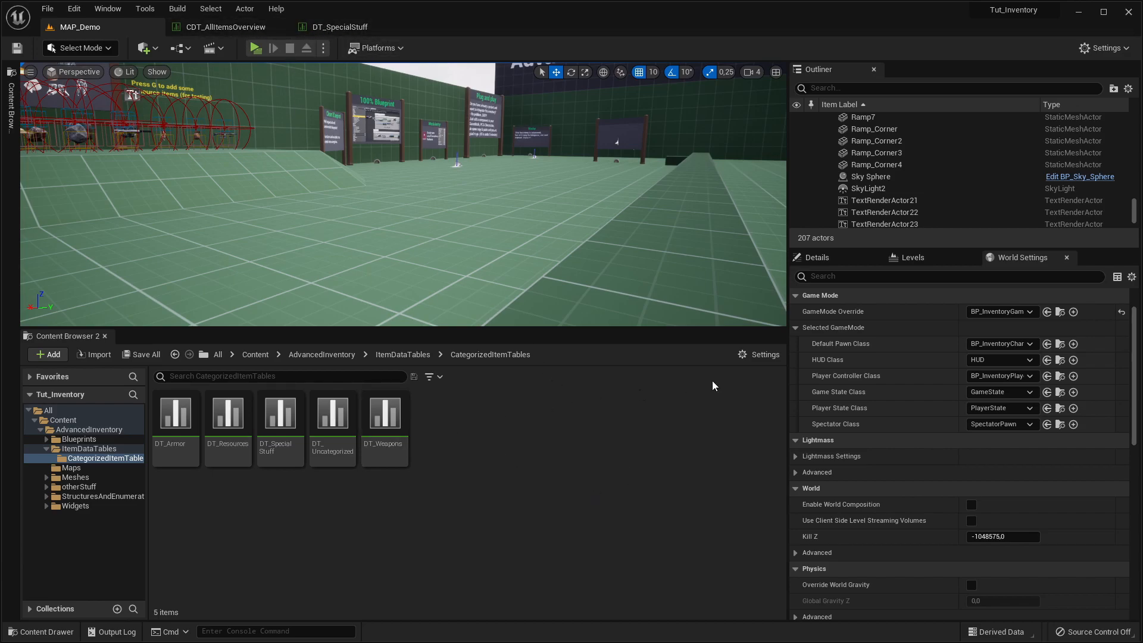
pyautogui.click(1061, 376)
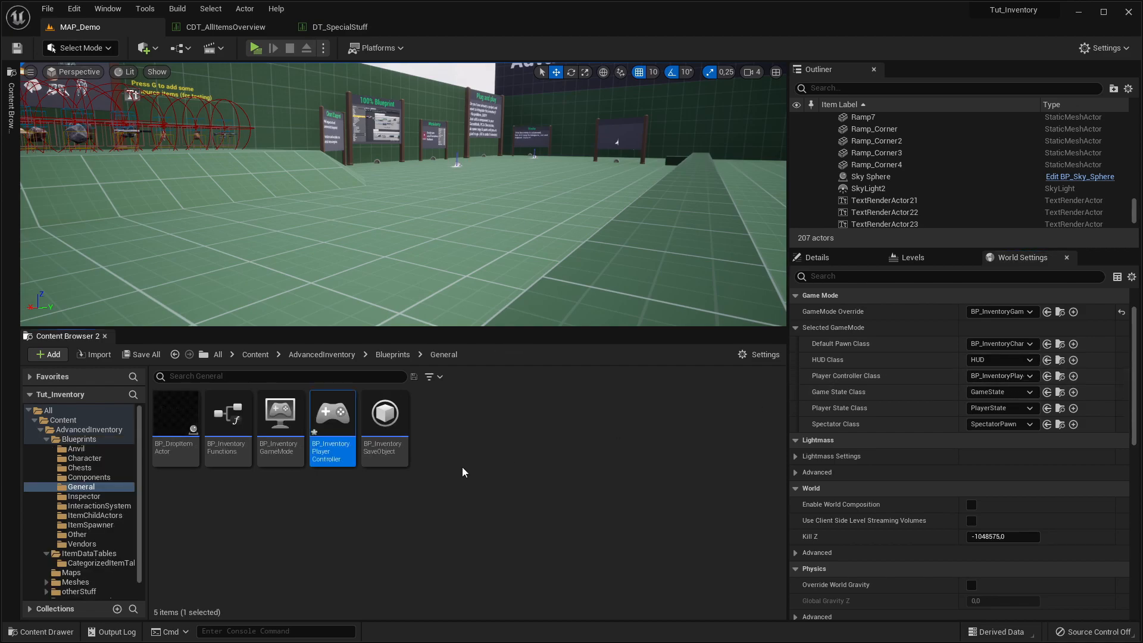
pyautogui.doubleClick(332, 424)
# Add a U keyboard event node in an empty area of the BP_InventoryPlayerController event graph.
pyautogui.scroll(3, 505, 294)
pyautogui.rightClick(426, 310)
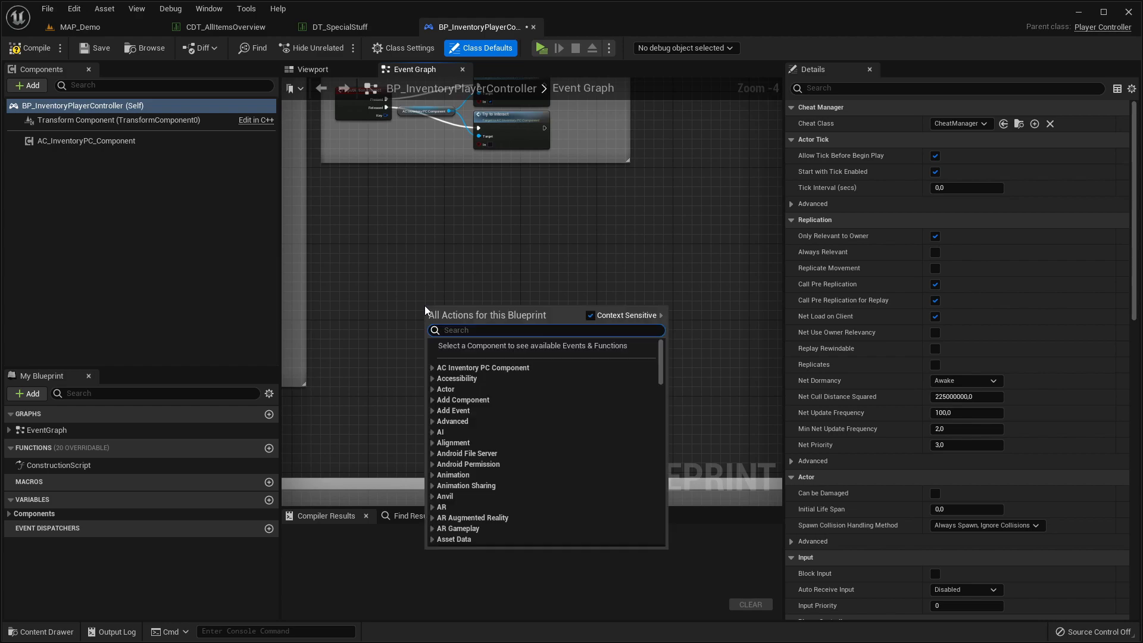
pyautogui.write('u keyboard')
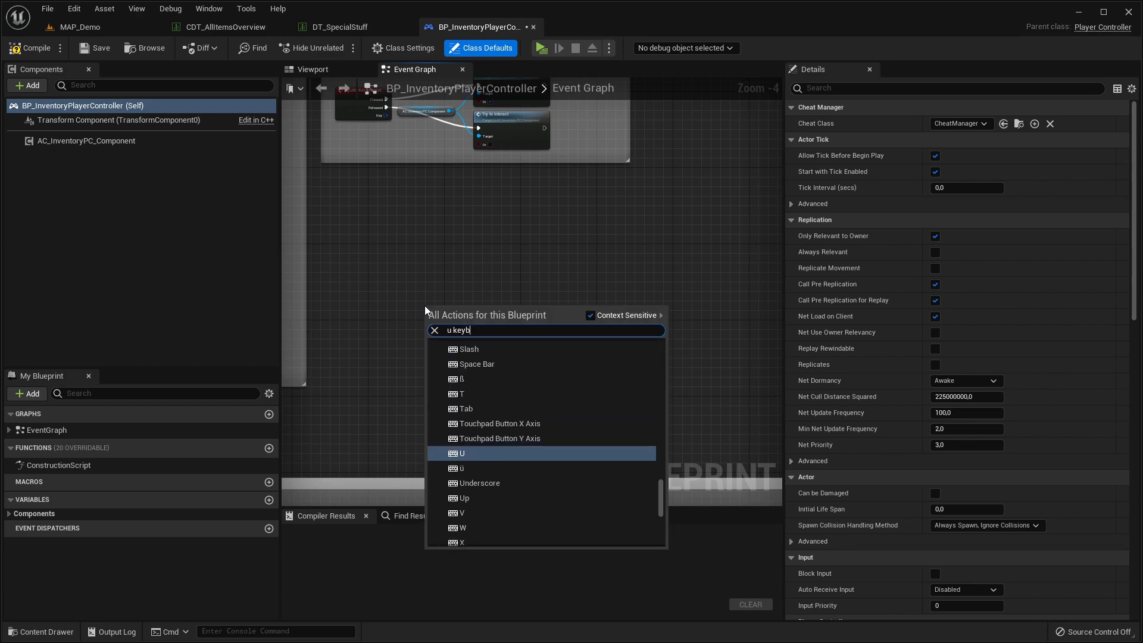
pyautogui.click(466, 455)
pyautogui.scroll(6, 411, 271)
pyautogui.scroll(-2, 418, 292)
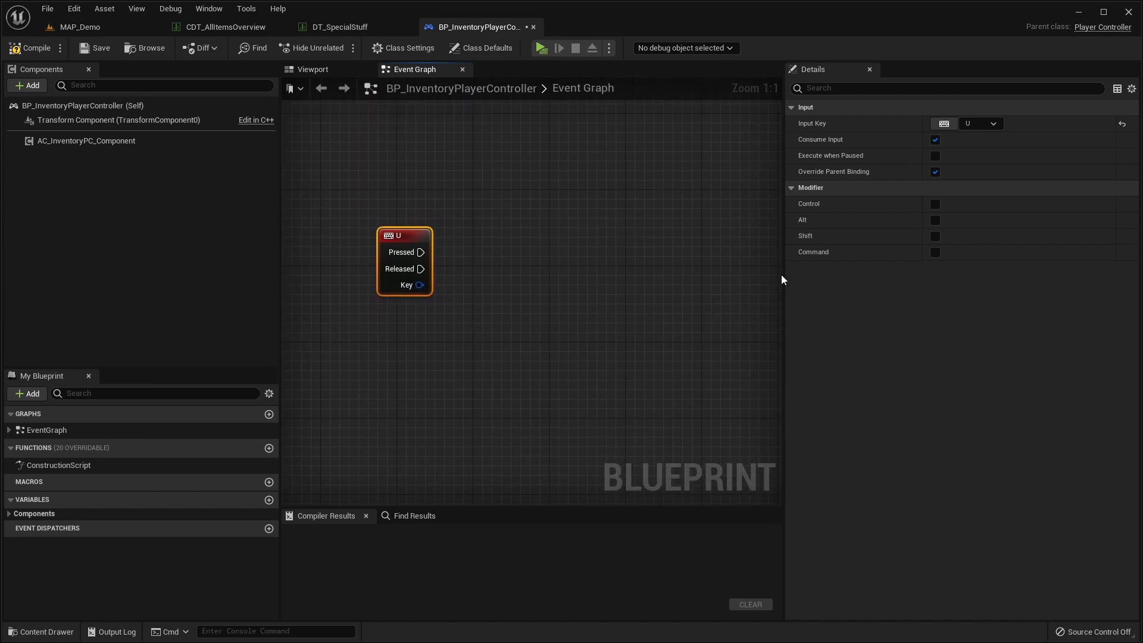
# Enlarge the graph area and add a Get Inventory Ref node beside the U event.
pyautogui.moveTo(784, 274); pyautogui.dragTo(820, 276)
pyautogui.scroll(-6, 529, 381)
pyautogui.moveTo(528, 381); pyautogui.dragTo(526, 200, button='right')
pyautogui.scroll(2, 391, 316)
pyautogui.moveTo(434, 343); pyautogui.dragTo(396, 441, button='right')
pyautogui.moveTo(559, 272); pyautogui.dragTo(418, 421, button='right')
pyautogui.scroll(2, 452, 309)
pyautogui.rightClick(469, 291)
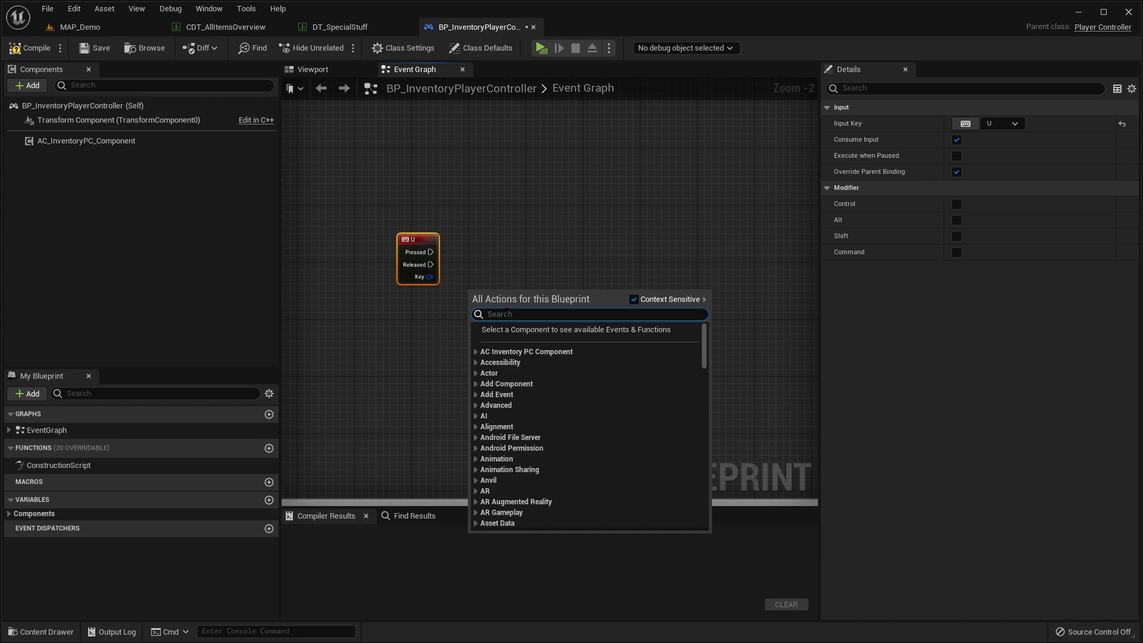
pyautogui.write('get invent')
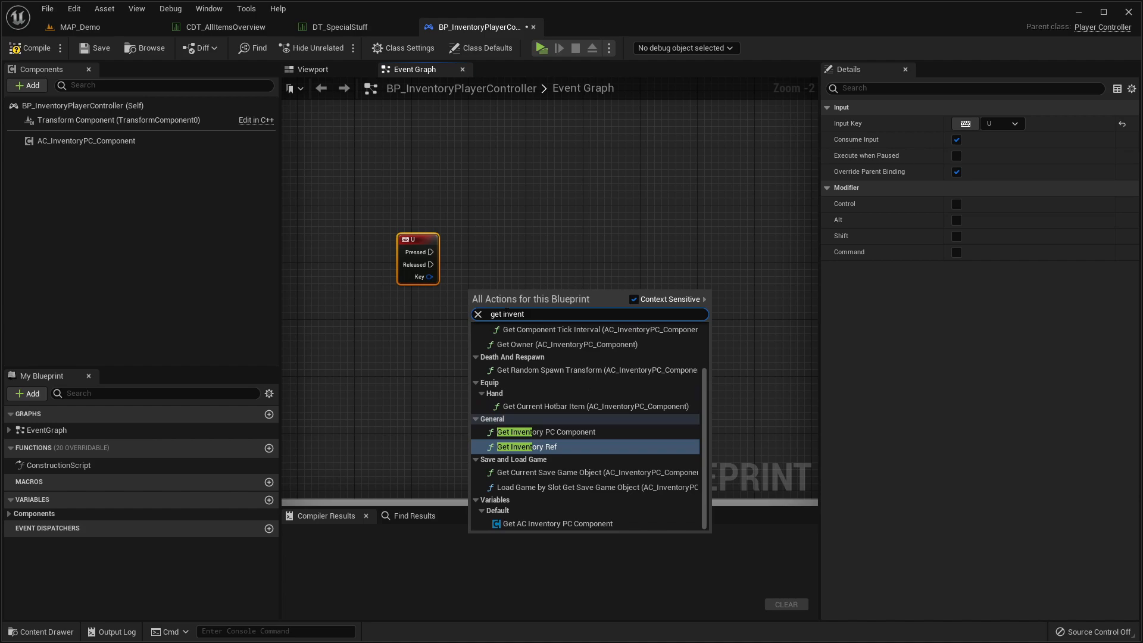
pyautogui.click(538, 428)
pyautogui.click(503, 300)
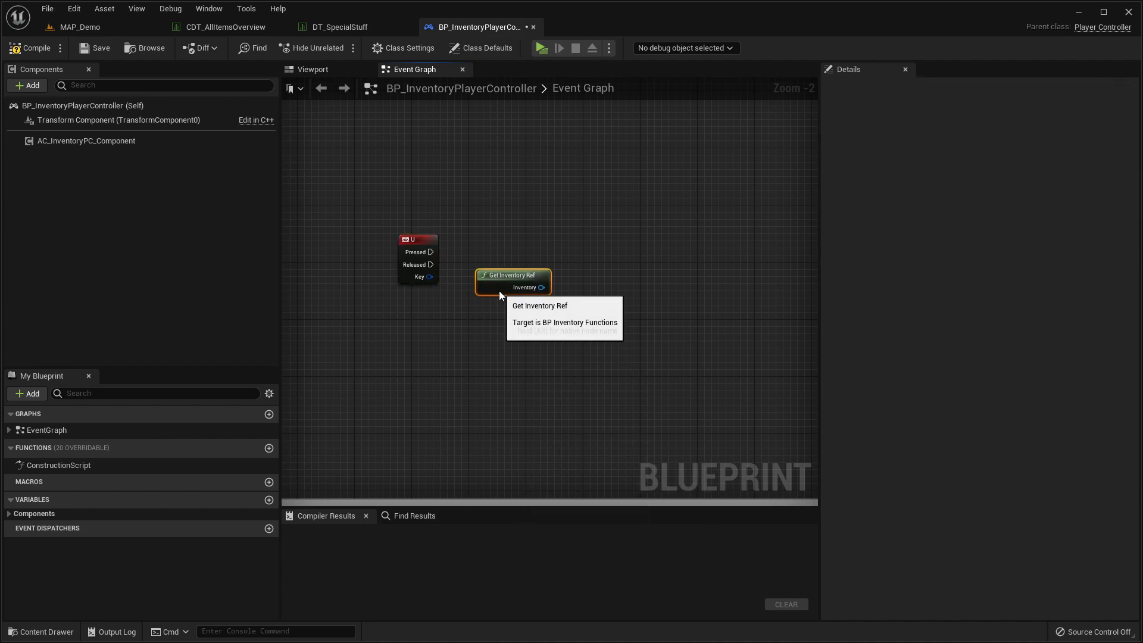
# Add an Add Item Simple node from the Inventory output of Get Inventory Ref.
pyautogui.scroll(1, 502, 305)
pyautogui.moveTo(502, 305); pyautogui.dragTo(465, 325, button='right')
pyautogui.moveTo(451, 309); pyautogui.dragTo(570, 262)
pyautogui.write('add item')
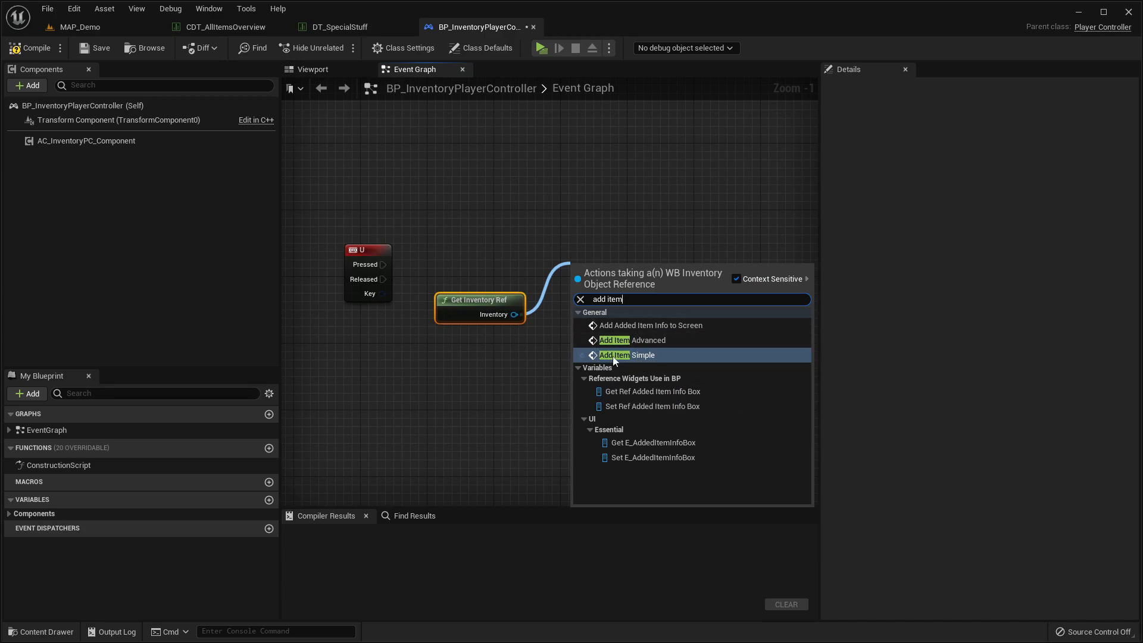
pyautogui.click(639, 353)
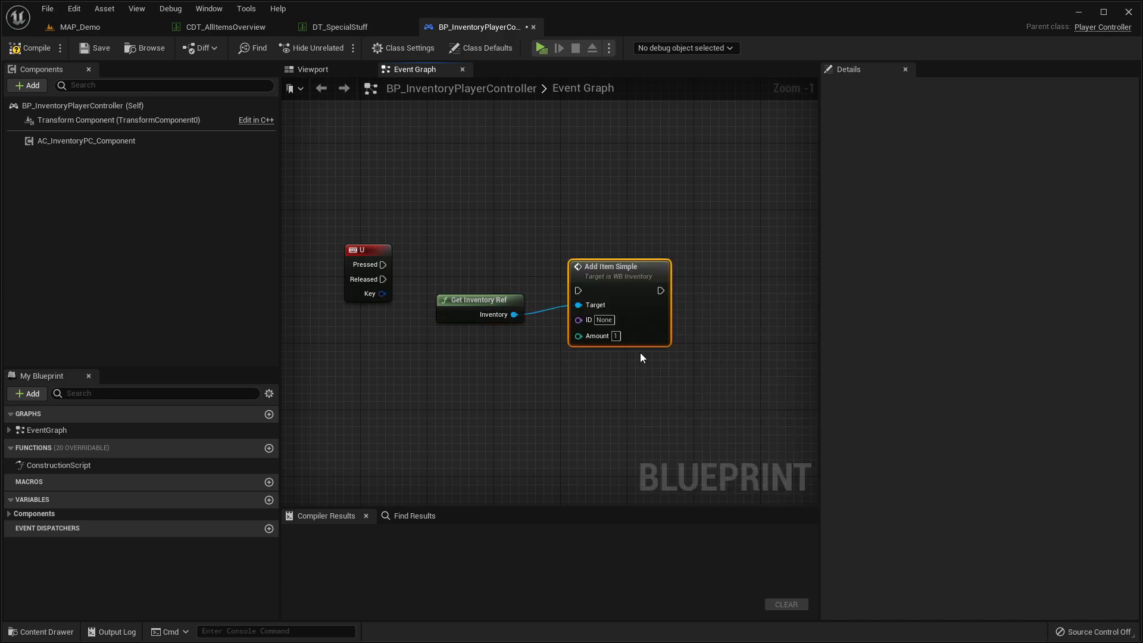
# Connect the U event's Pressed output to Add Item Simple and align the nodes in a tidy row.
pyautogui.moveTo(383, 264); pyautogui.dragTo(649, 265)
pyautogui.moveTo(476, 300); pyautogui.dragTo(533, 283)
pyautogui.keyDown('shift'); pyautogui.click(671, 316); pyautogui.keyUp('shift')
pyautogui.moveTo(664, 267); pyautogui.dragTo(613, 267)
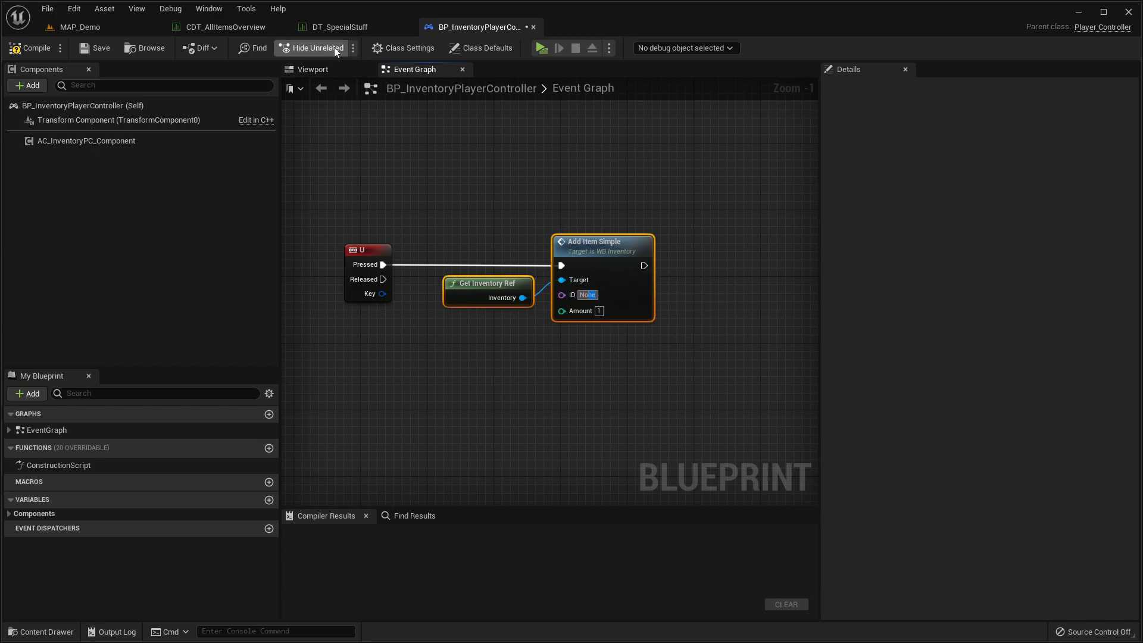
# Set the Add Item Simple ID to the DT_SpecialStuff row name myitem and compile the blueprint.
pyautogui.click(357, 27)
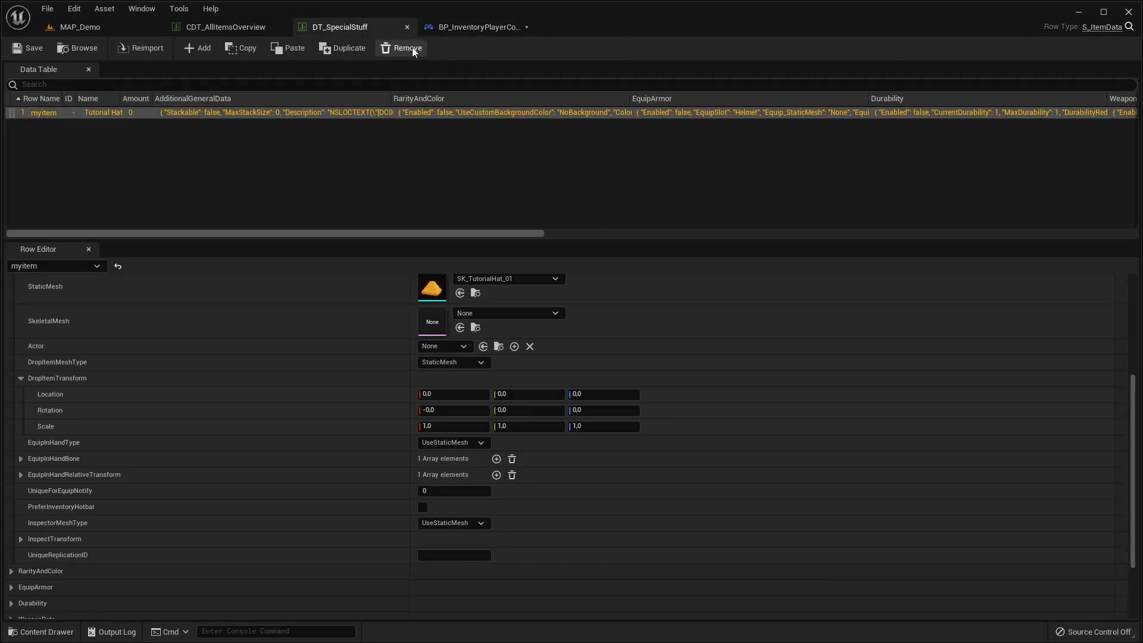
pyautogui.click(480, 27)
pyautogui.click(587, 295)
pyautogui.write('myitem')
pyautogui.click(640, 349)
pyautogui.click(37, 48)
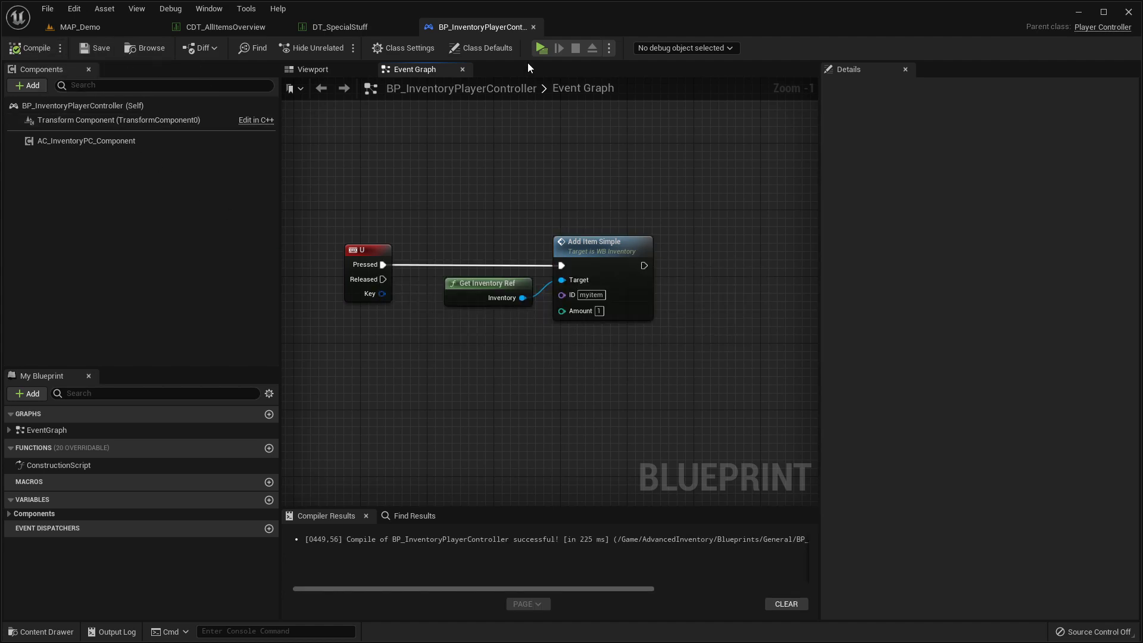
# Play-test the level, trigger the U event, check the Tutorial Hat's entry in the inventory, and end the play session.
pyautogui.click(541, 48)
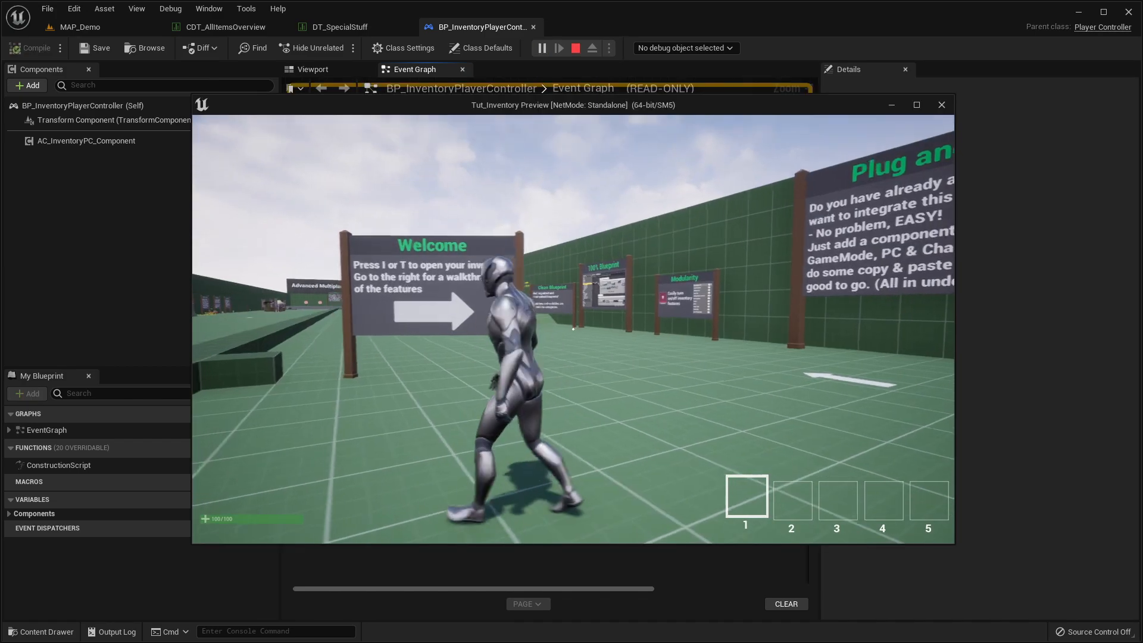
pyautogui.press('w')
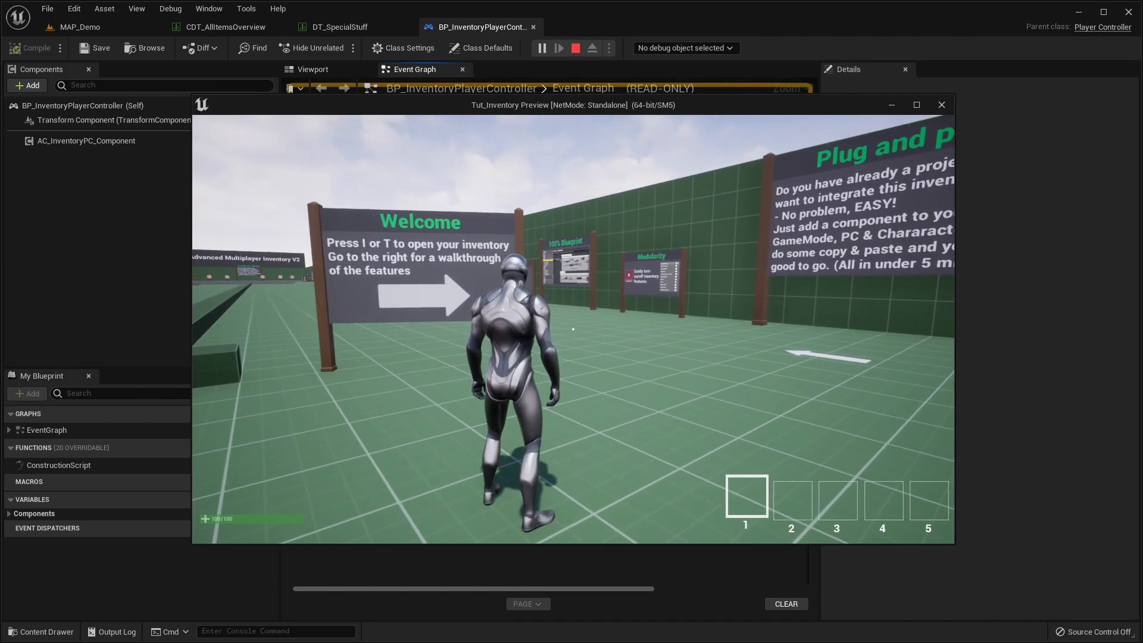
pyautogui.press('w')
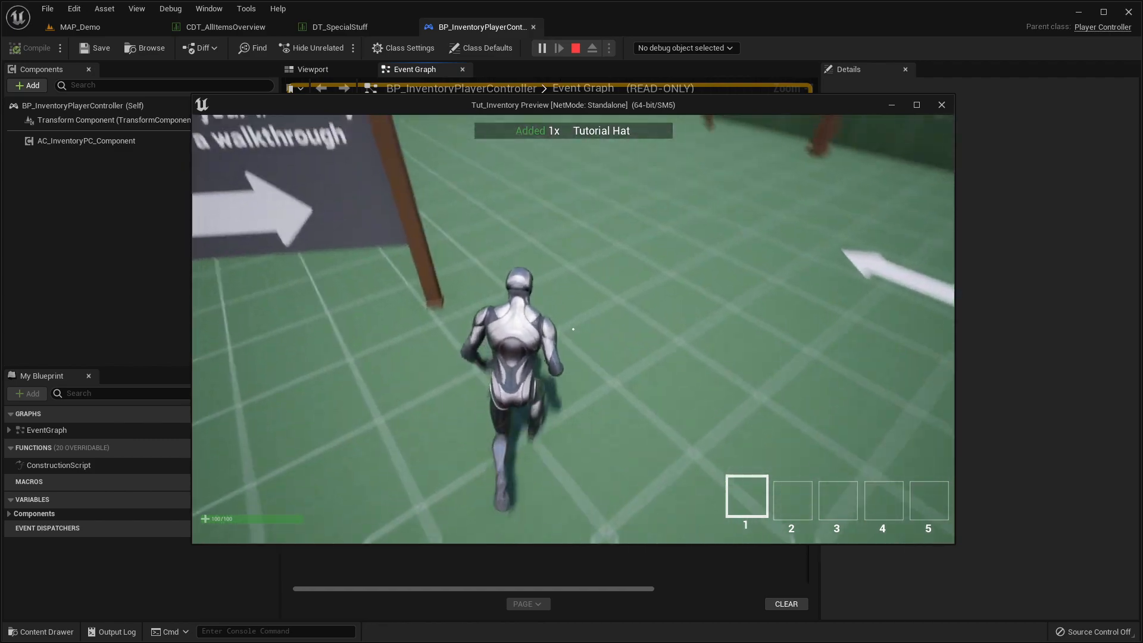
pyautogui.press('i')
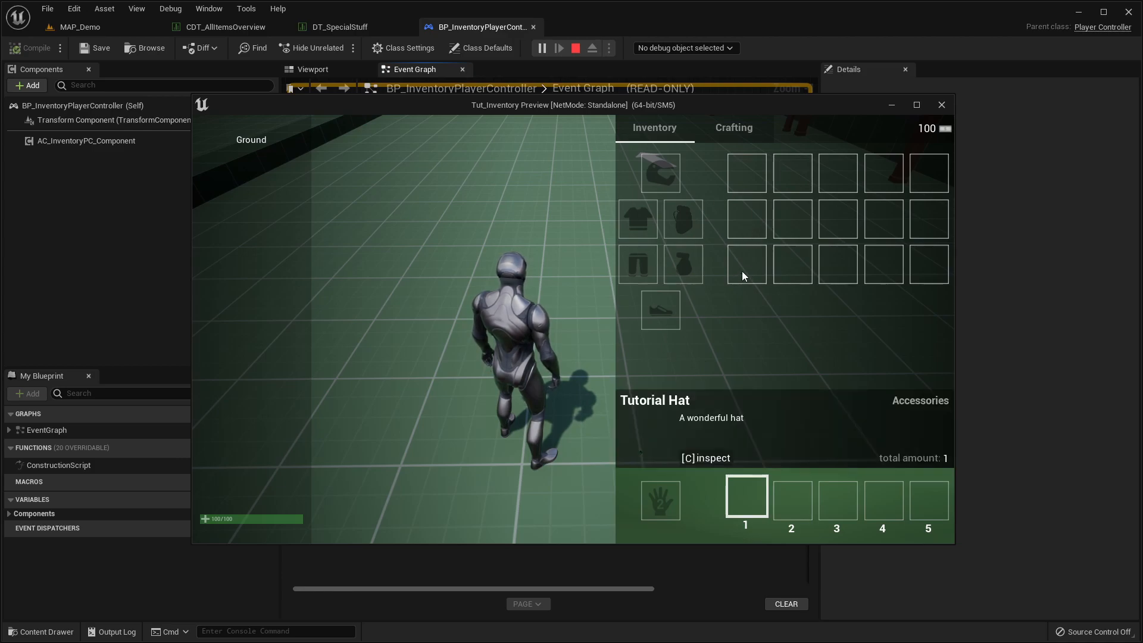
pyautogui.press('Escape')
# Set the Icon of the myitem row in DT_SpecialStuff to the MagGunT1_shade texture.
pyautogui.click(372, 27)
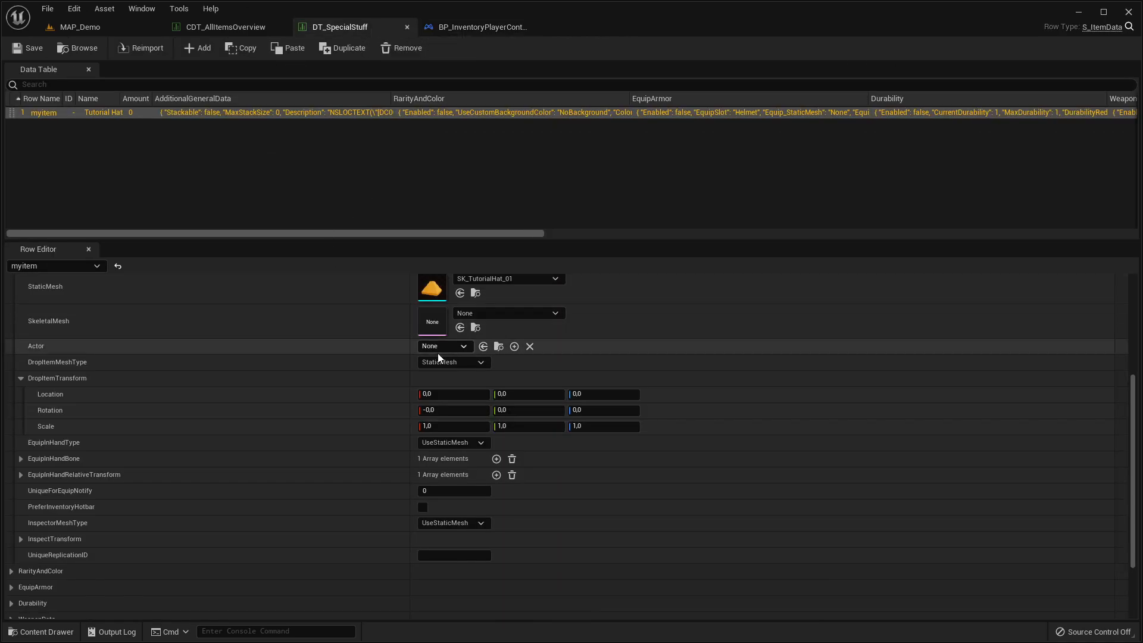
pyautogui.scroll(5, 453, 364)
pyautogui.click(488, 427)
pyautogui.click(511, 296)
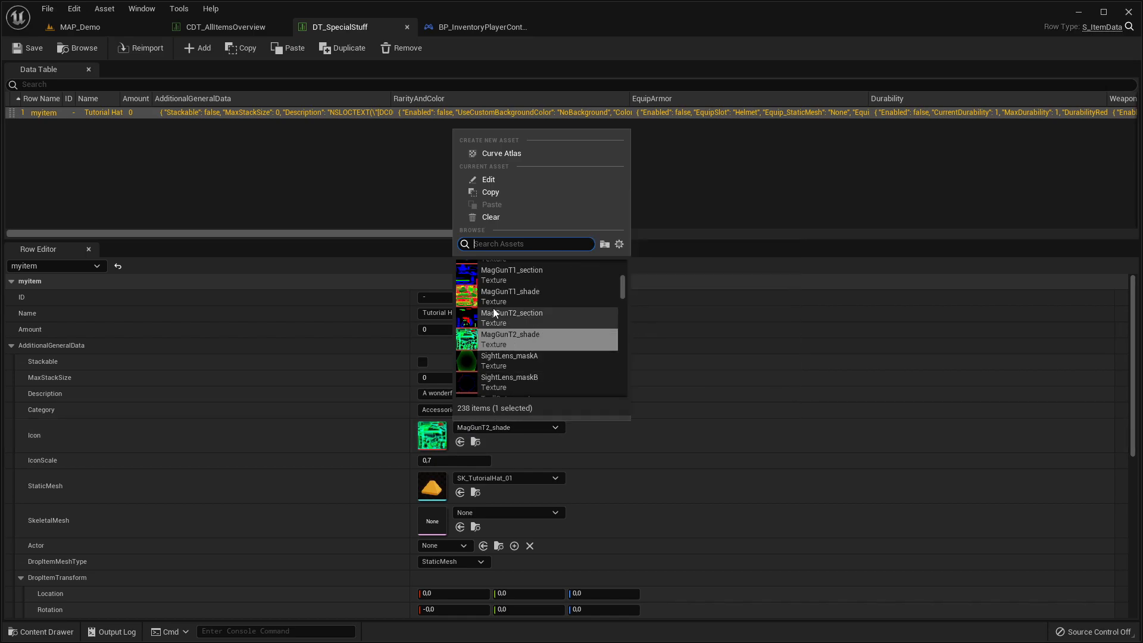
# Play-test from MAP_Demo, add the Tutorial Hat, move it to hotbar slot 1 and view it equipped in hand.
pyautogui.click(80, 28)
pyautogui.press('w')
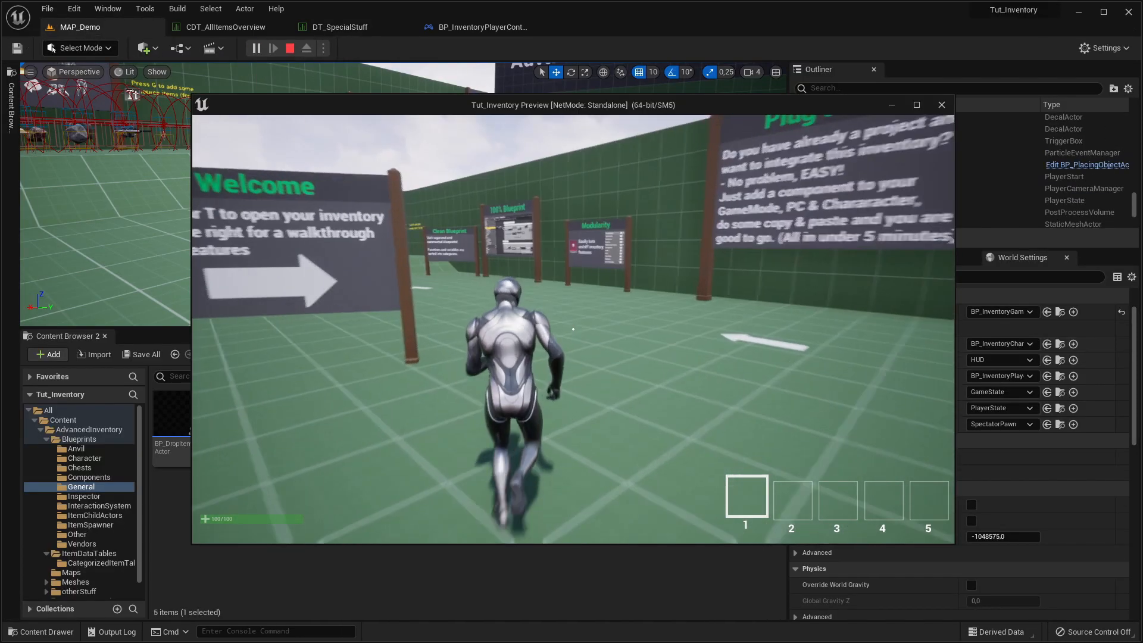
pyautogui.press('Tab')
pyautogui.press('g')
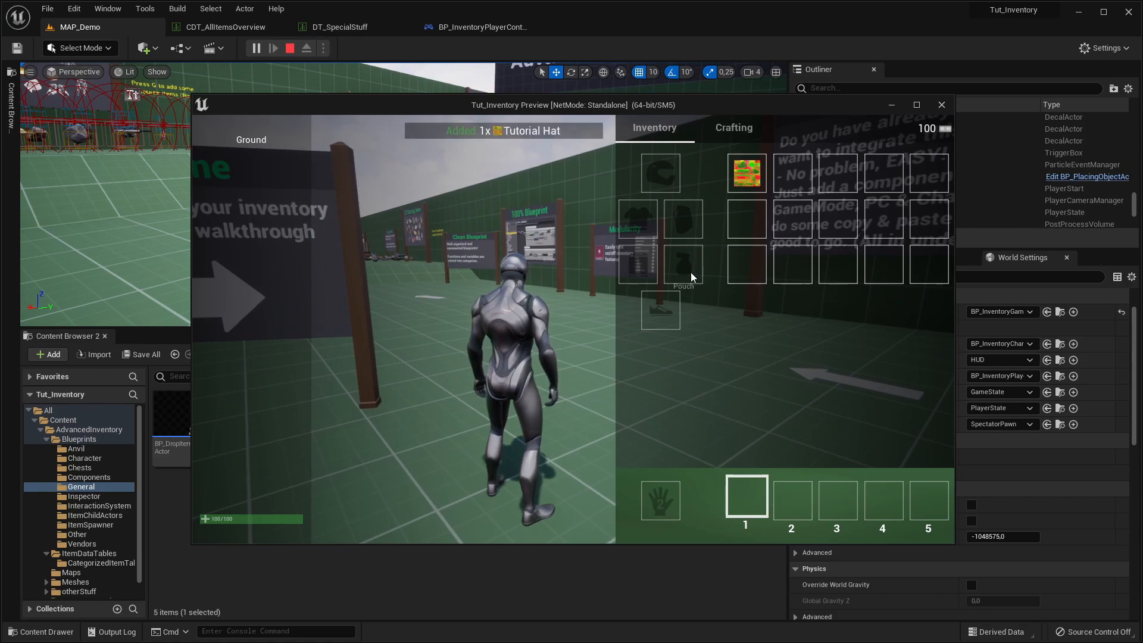
pyautogui.moveTo(749, 224)
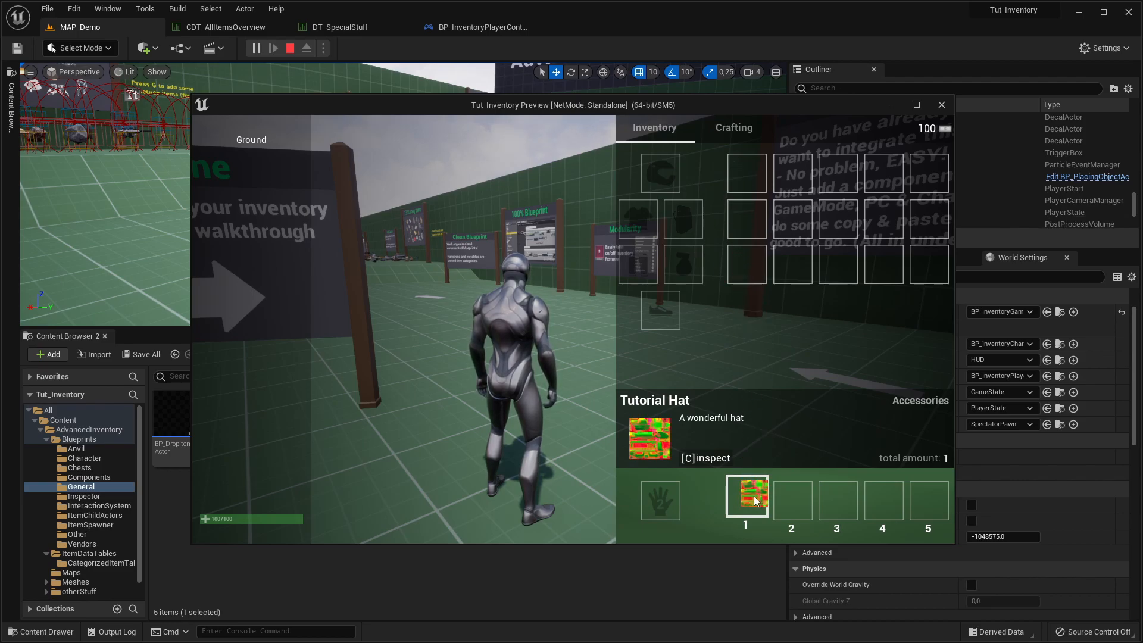
pyautogui.moveTo(755, 499); pyautogui.dragTo(753, 500)
pyautogui.press('Tab')
pyautogui.press('2')
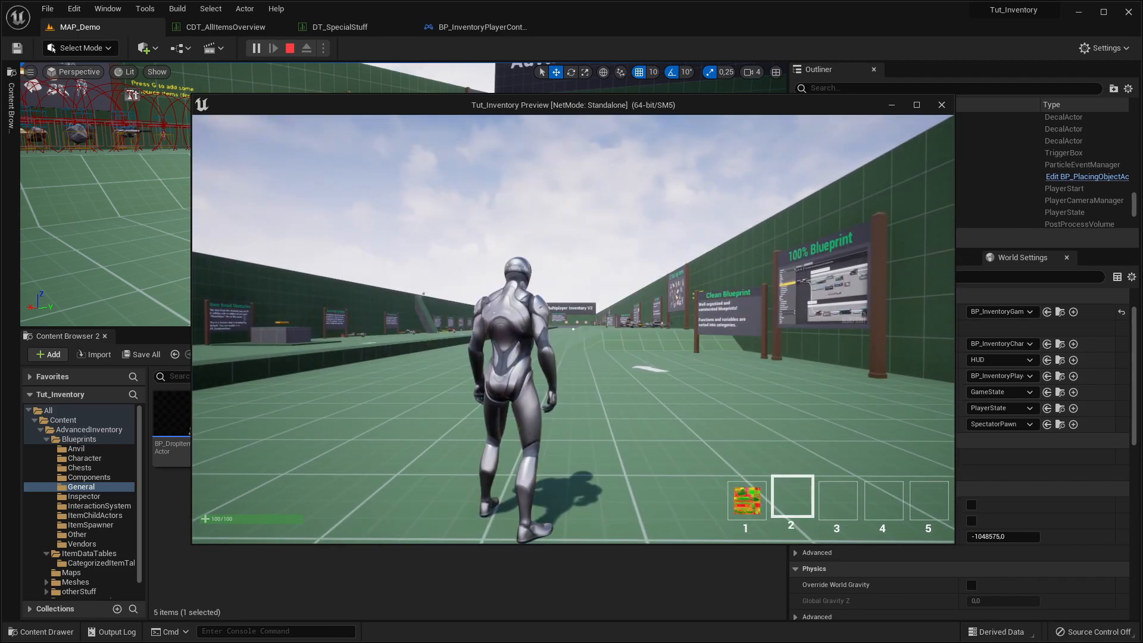
pyautogui.press('1')
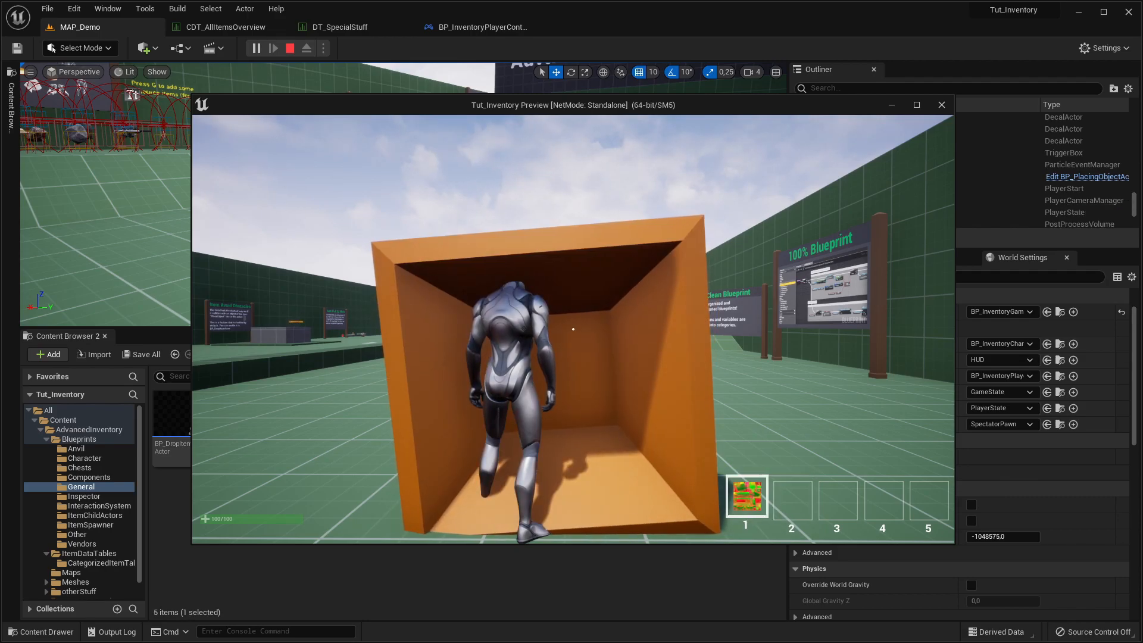
pyautogui.press('w')
pyautogui.press('w')
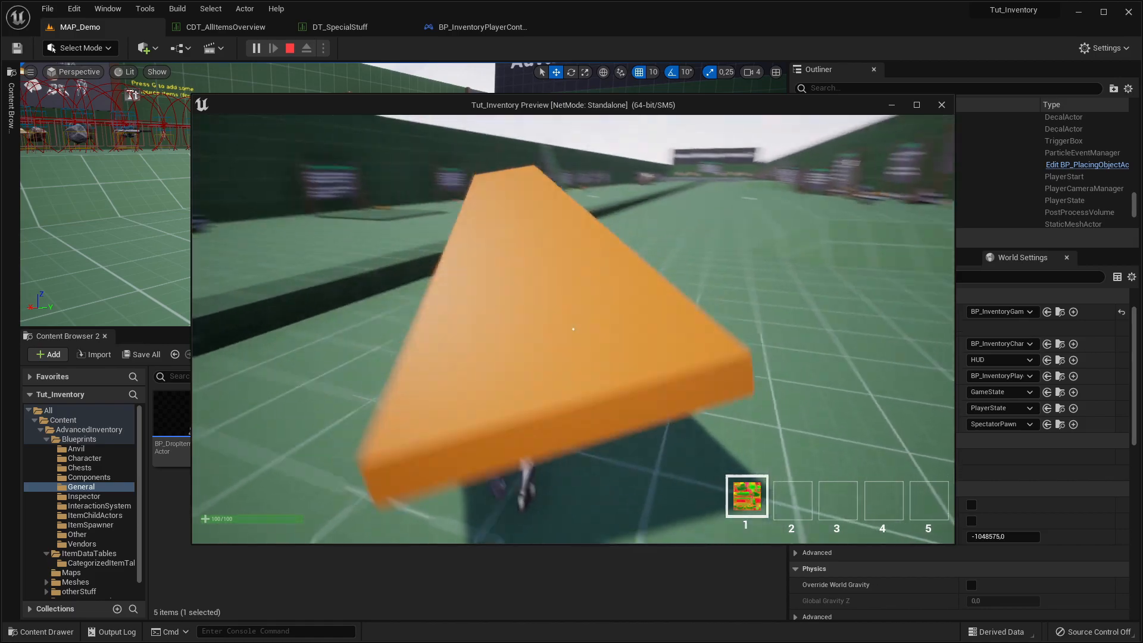
# Drop the Tutorial Hat from the hotbar onto the ground, inspect its size in the world and stop the play session.
pyautogui.press('Tab')
pyautogui.moveTo(744, 498); pyautogui.dragTo(475, 311)
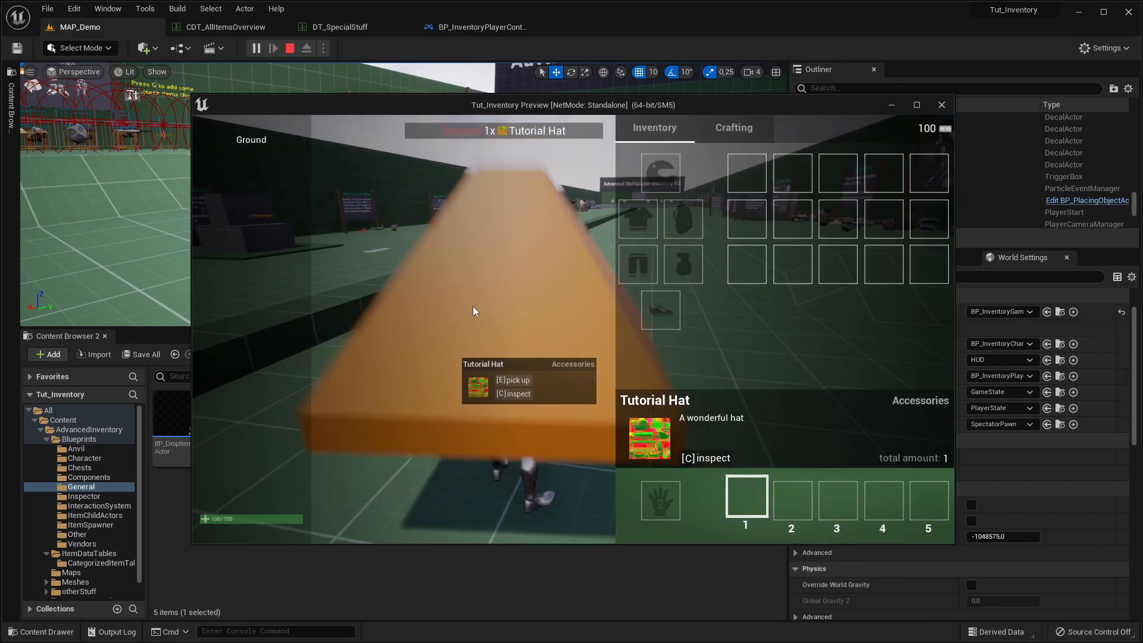
pyautogui.press('Tab')
pyautogui.press('w')
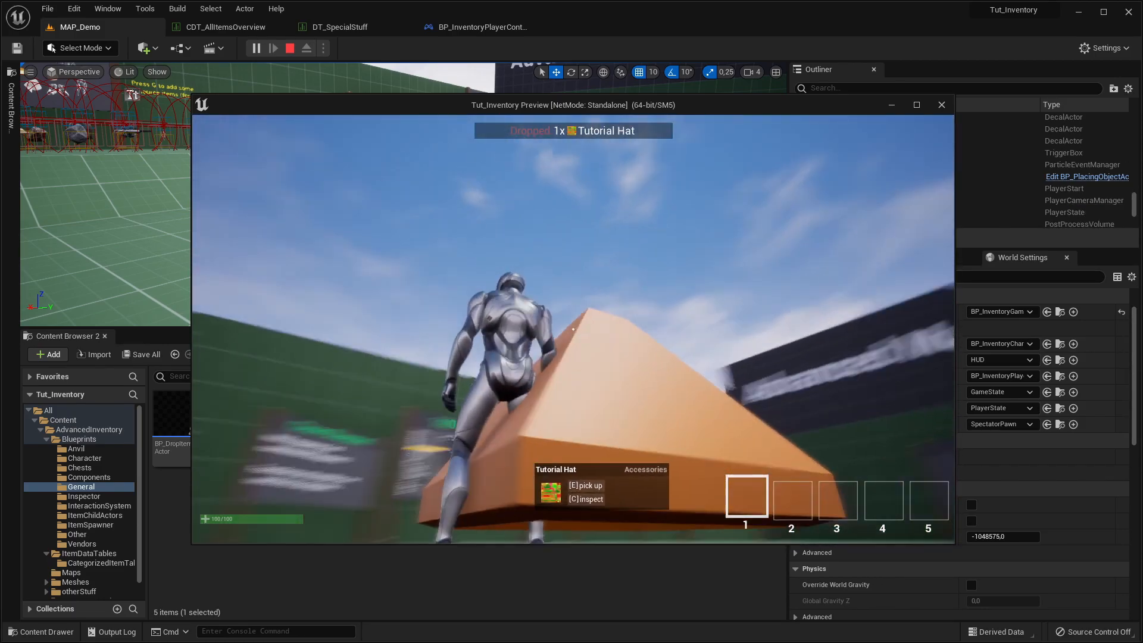
pyautogui.press('w')
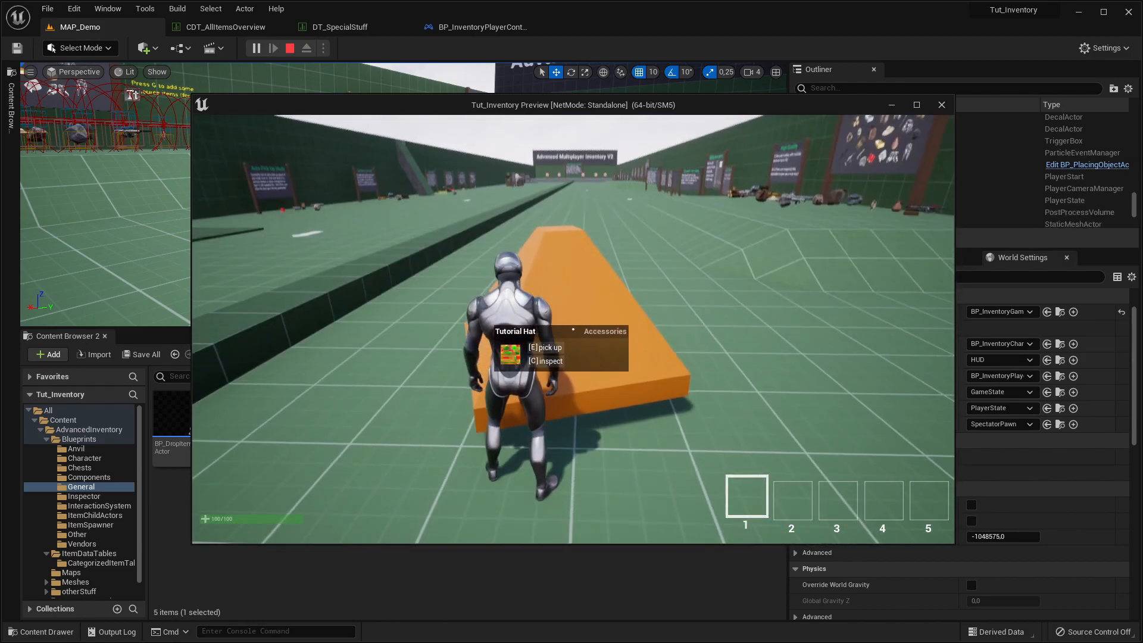
pyautogui.press('Escape')
# Set the DropItemTransform Scale of the myitem row to 0,1 on all three axes and save the table.
pyautogui.moveTo(342, 173); pyautogui.dragTo(250, 155, button='right')
pyautogui.click(309, 28)
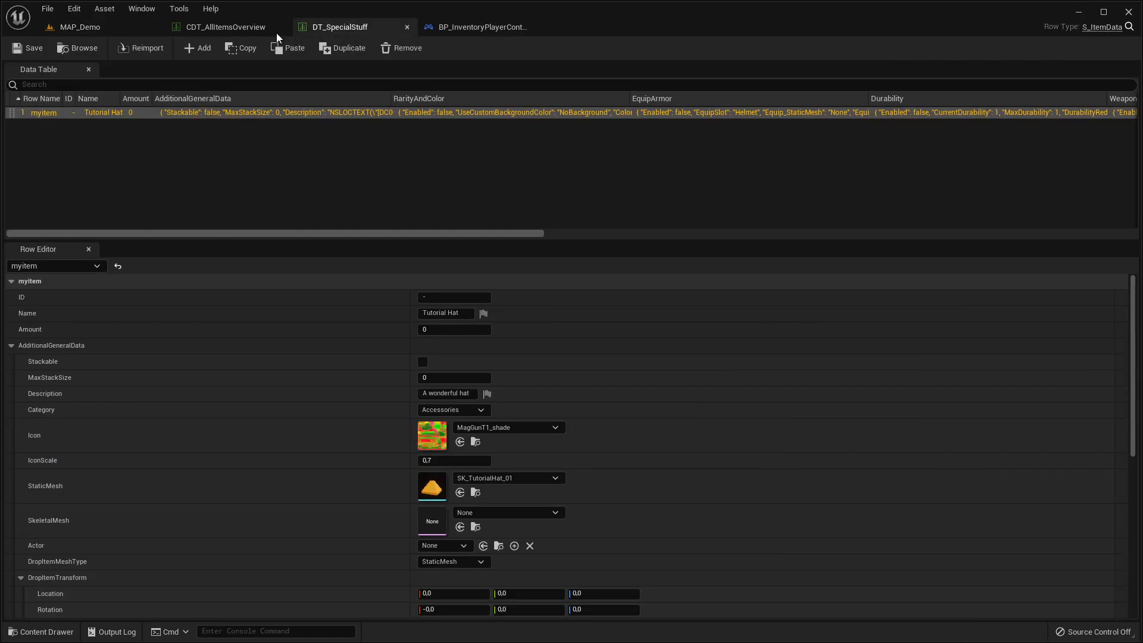
pyautogui.scroll(-4, 296, 342)
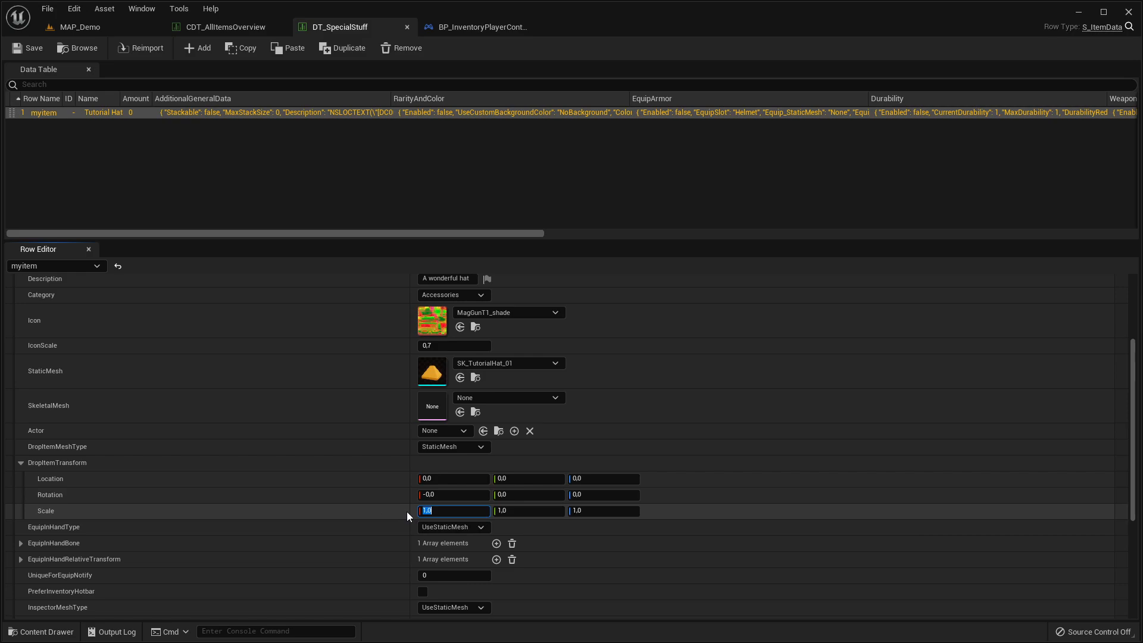
pyautogui.write('0,1')
pyautogui.press('Tab')
pyautogui.press('Tab')
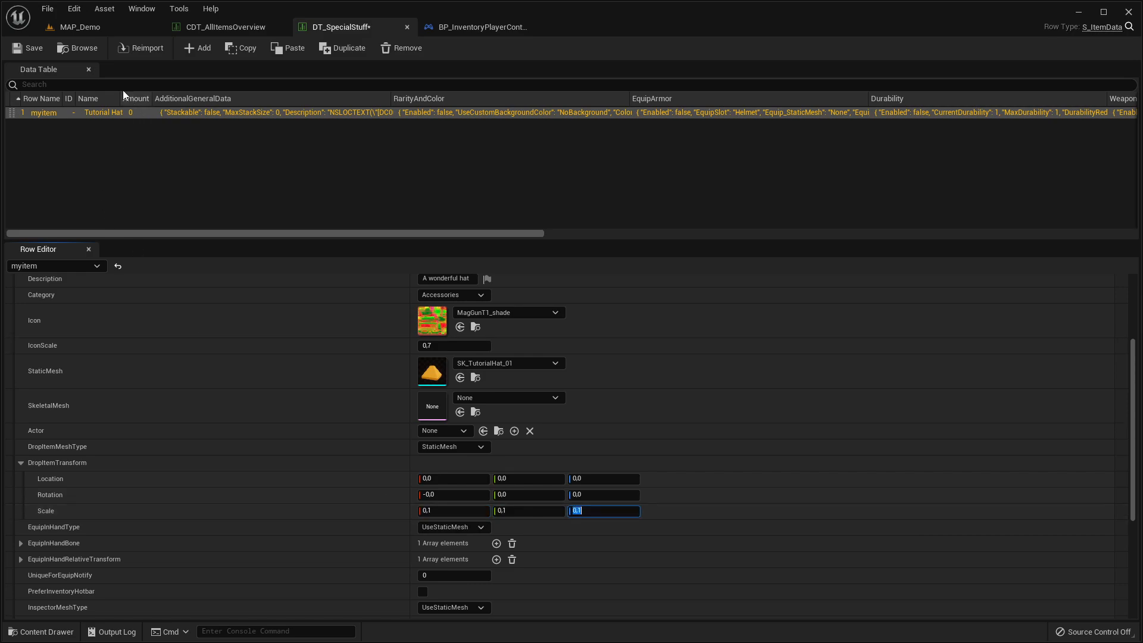
# Play-test from MAP_Demo again, drop the Tutorial Hat to check its ground size, and pick it back up.
pyautogui.click(76, 28)
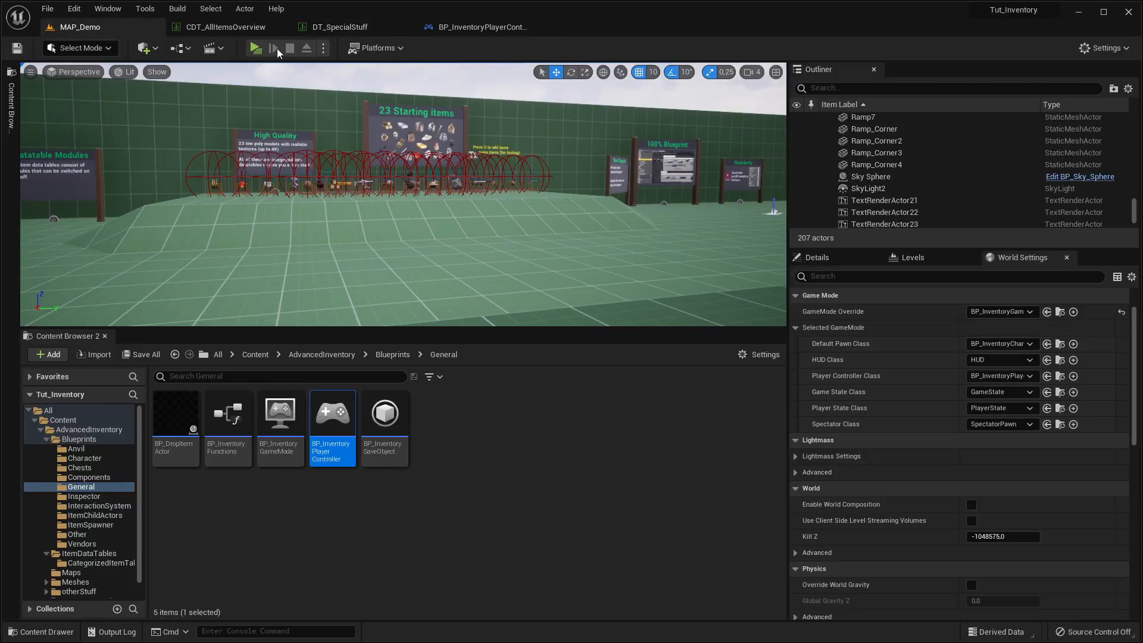
pyautogui.click(255, 48)
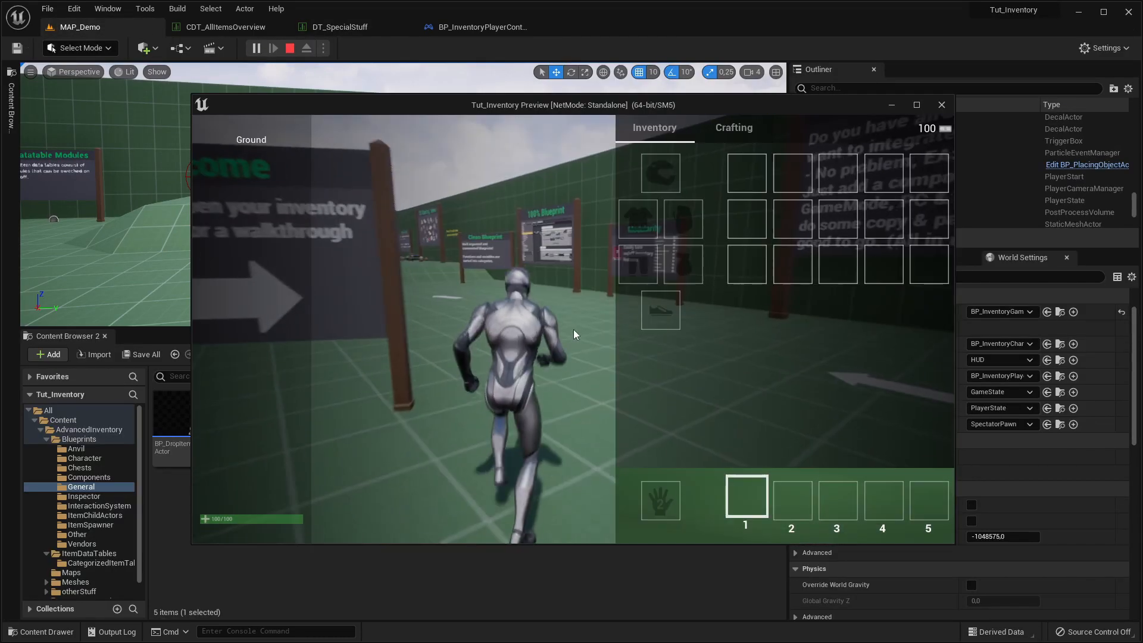
pyautogui.moveTo(744, 173); pyautogui.dragTo(597, 286)
pyautogui.press('i')
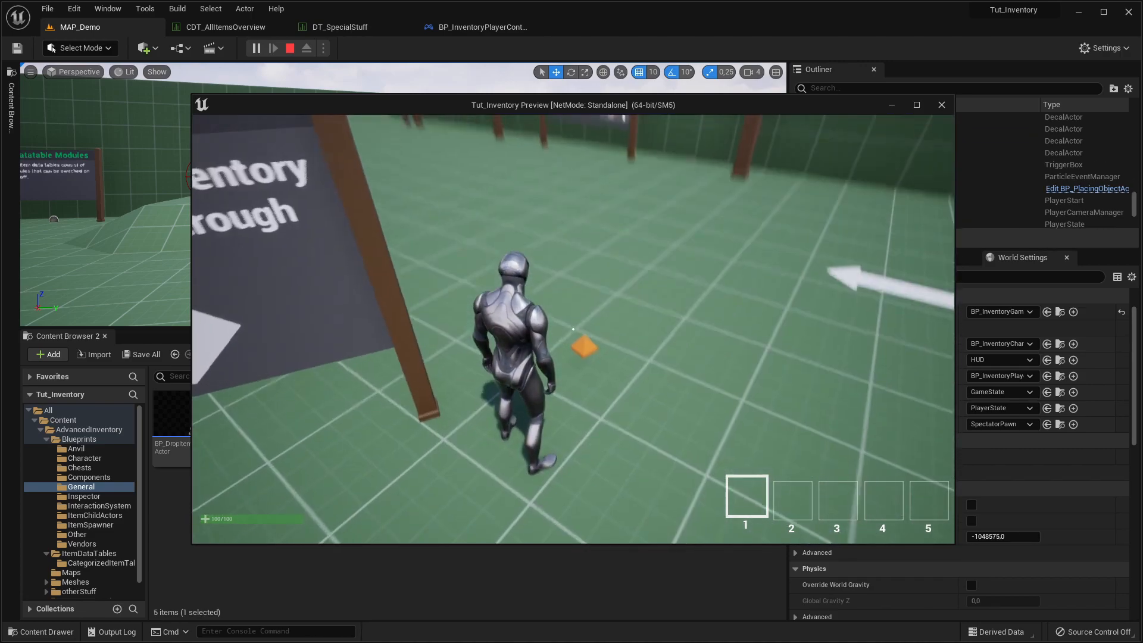
pyautogui.press('e')
pyautogui.press('i')
# Place the Tutorial Hat in hotbar slot 1, check its in-hand size by switching slots, and end the play session.
pyautogui.moveTo(734, 184)
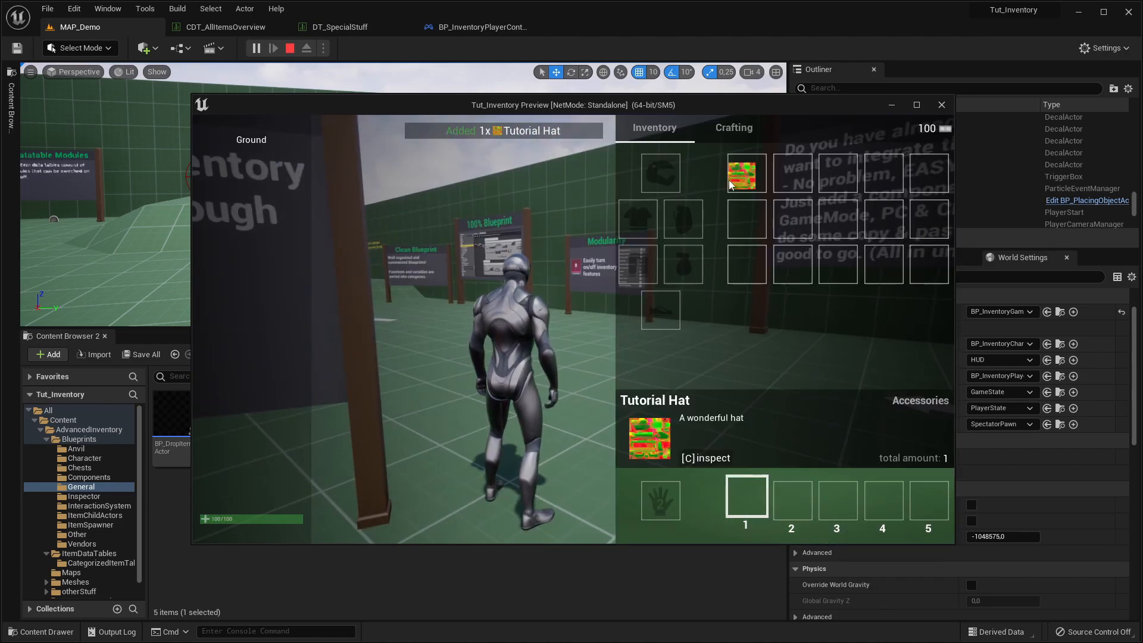
pyautogui.moveTo(778, 313); pyautogui.dragTo(746, 499)
pyautogui.press('Tab')
pyautogui.scroll(-2, 573, 329)
pyautogui.scroll(2, 573, 329)
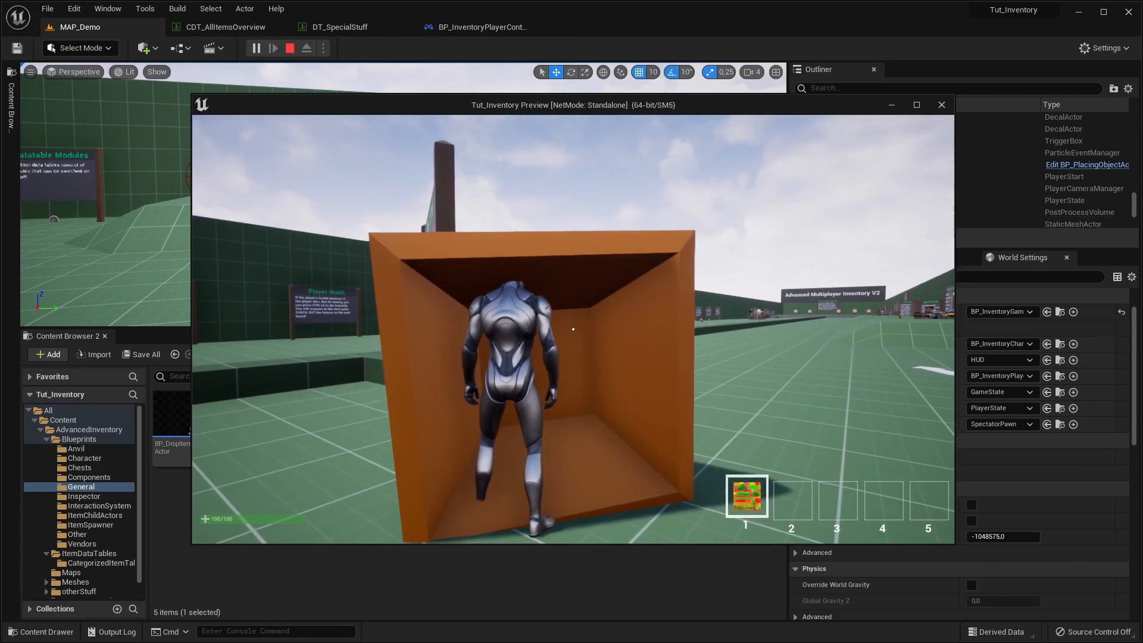
pyautogui.press('Escape')
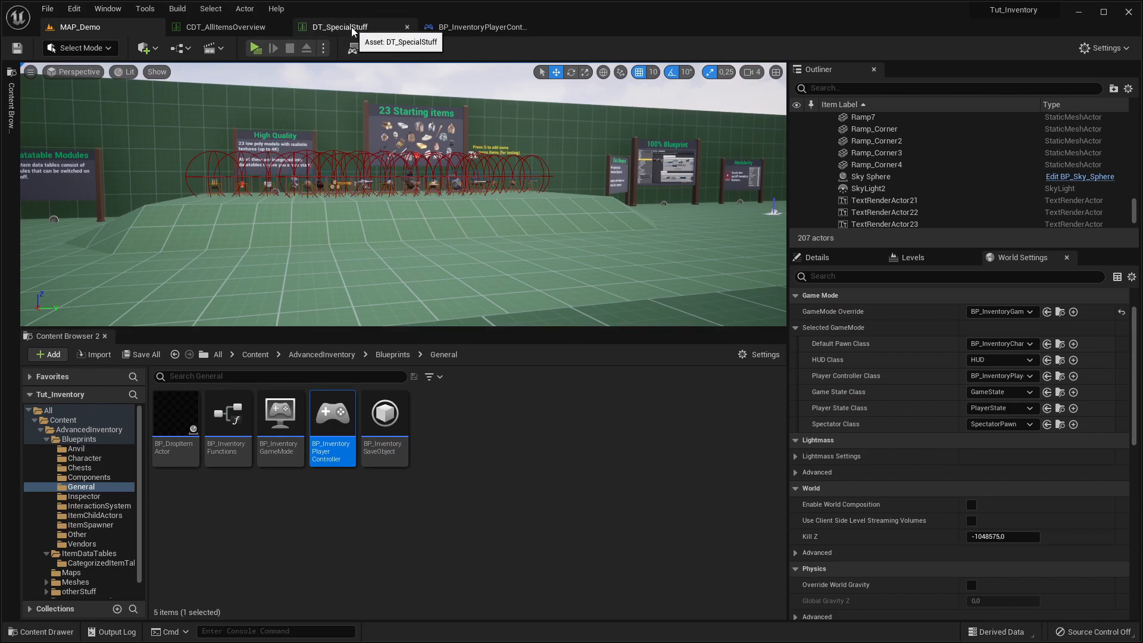
# Review the EquipInHandType, mesh and DropItemTransform settings of the myitem row in DT_SpecialStuff.
pyautogui.click(352, 31)
pyautogui.scroll(-2, 213, 437)
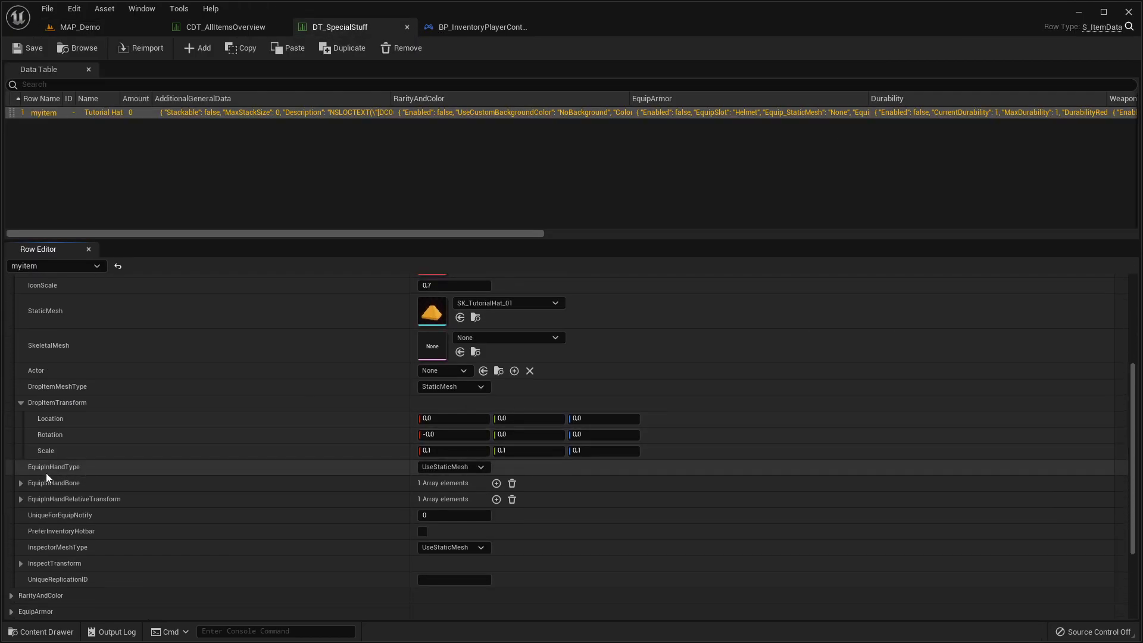
pyautogui.scroll(-1, 51, 459)
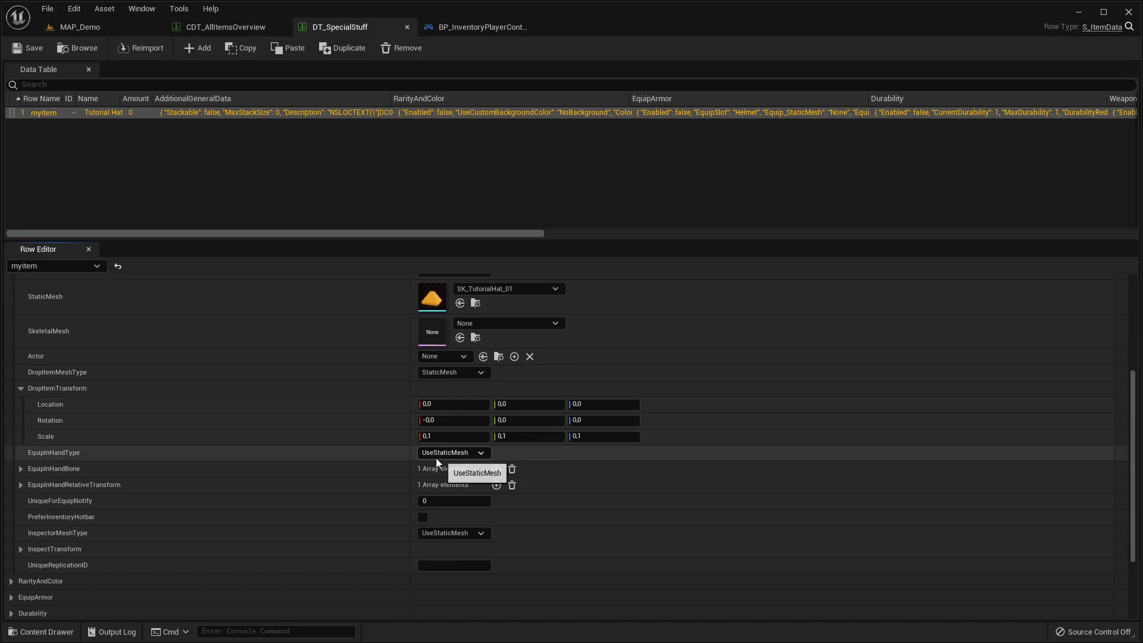
pyautogui.scroll(2, 450, 470)
pyautogui.scroll(4, 413, 375)
pyautogui.scroll(-3, 484, 403)
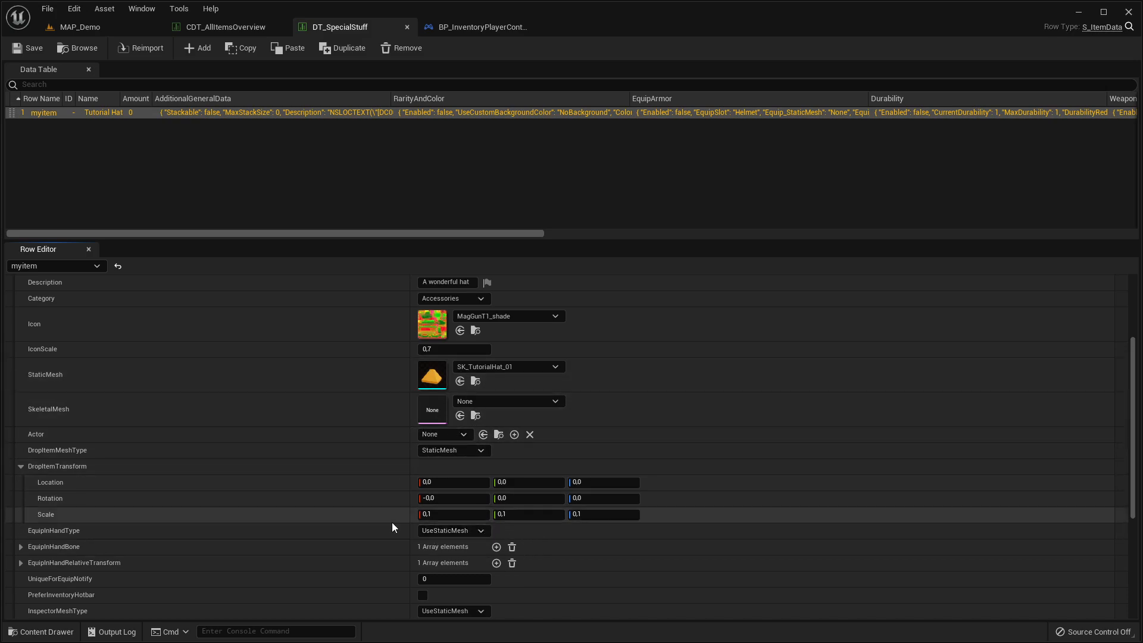
# Expand EquipInHandBone in the myitem row and examine the bone assigned to the equipped item.
pyautogui.scroll(-1, 400, 519)
pyautogui.scroll(-3, 400, 518)
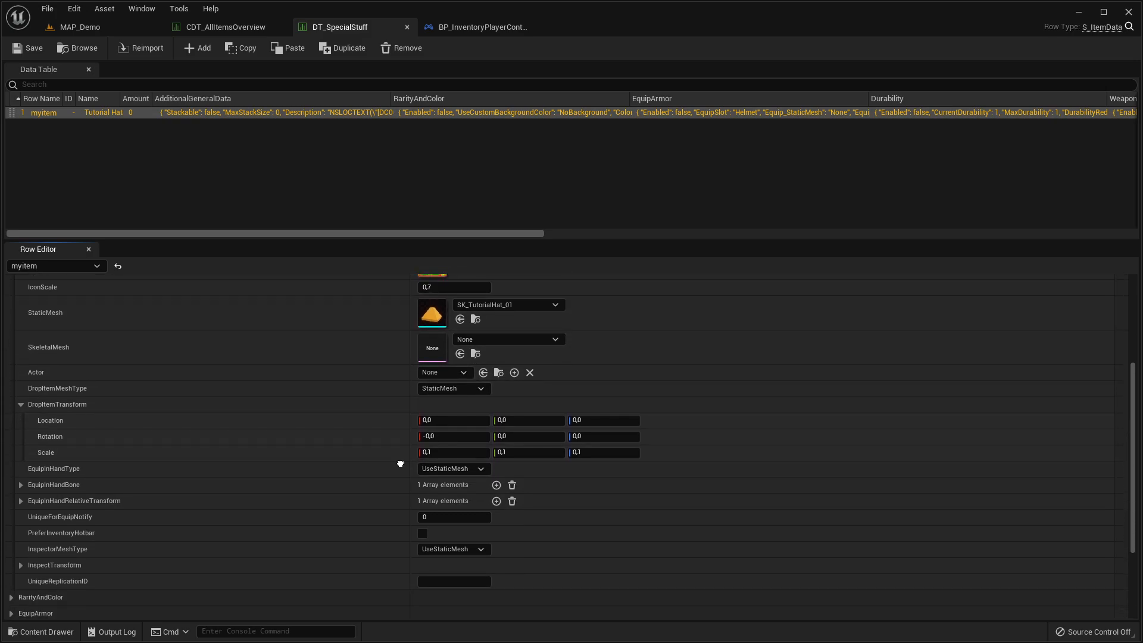
pyautogui.click(20, 485)
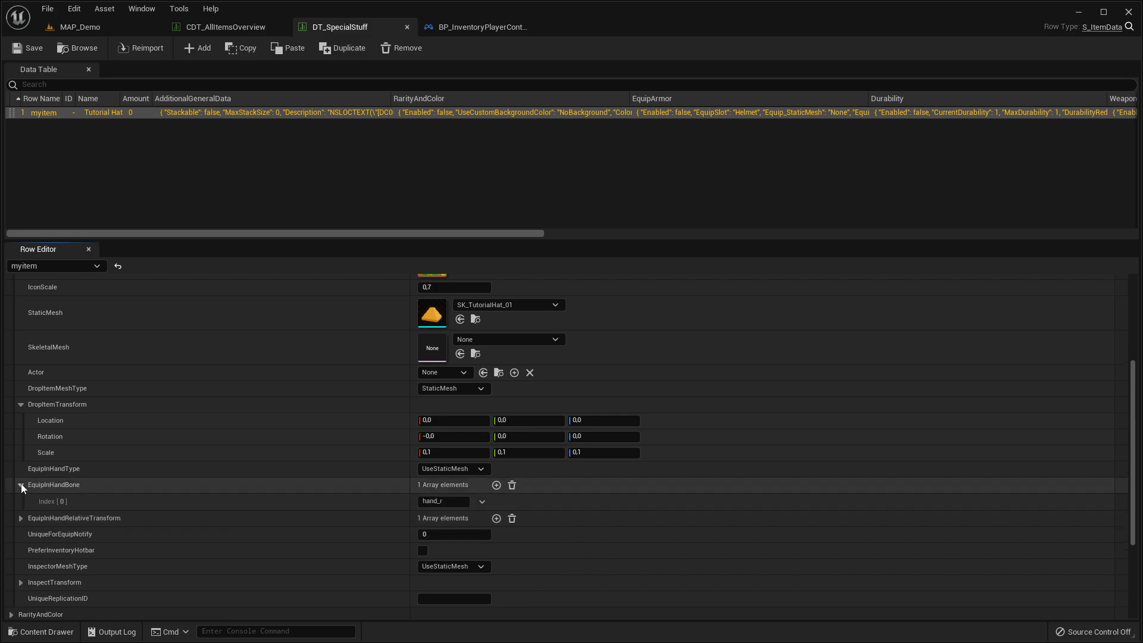
pyautogui.scroll(-1, 213, 509)
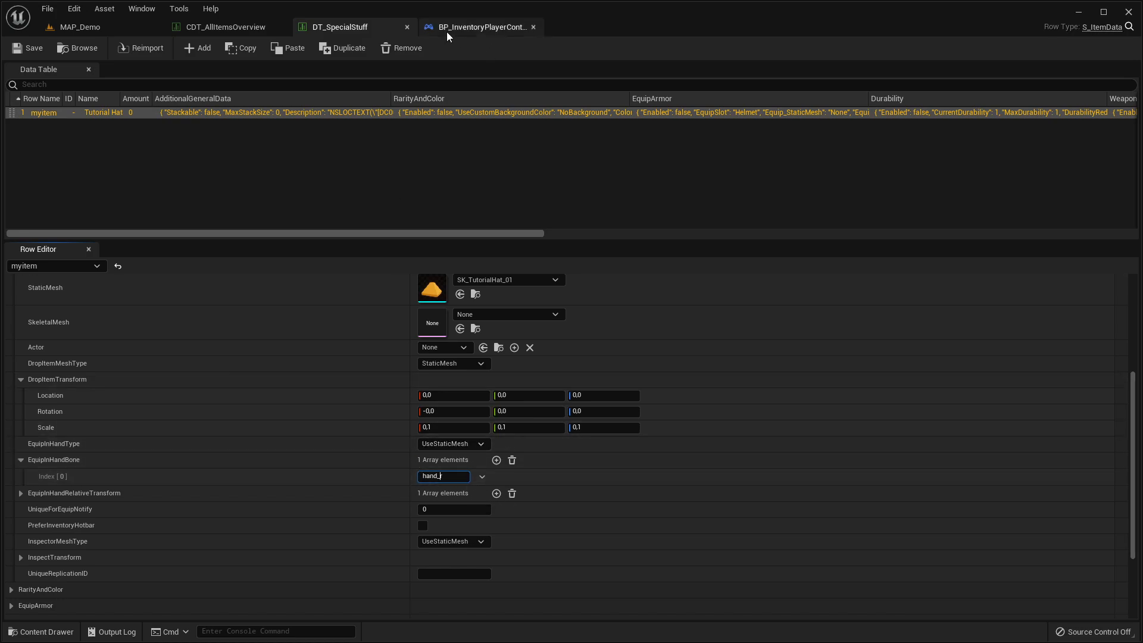
pyautogui.scroll(-1, 354, 476)
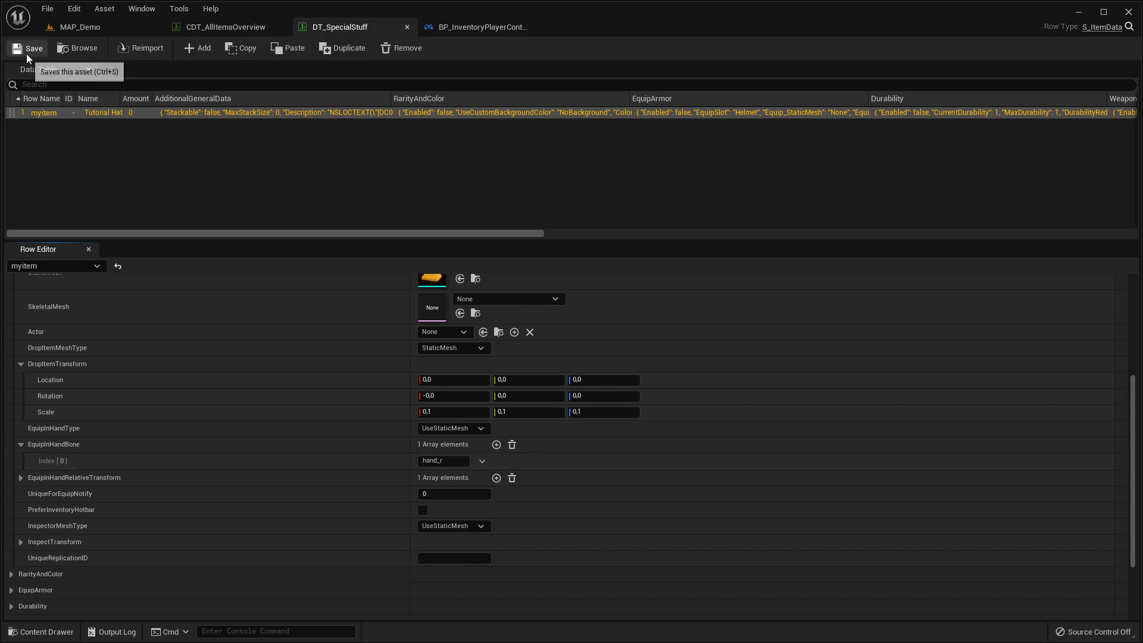
# Locate the default pawn class from the MAP_Demo world settings and open BP_InventoryCharacter_UE5 in its viewport.
pyautogui.click(104, 29)
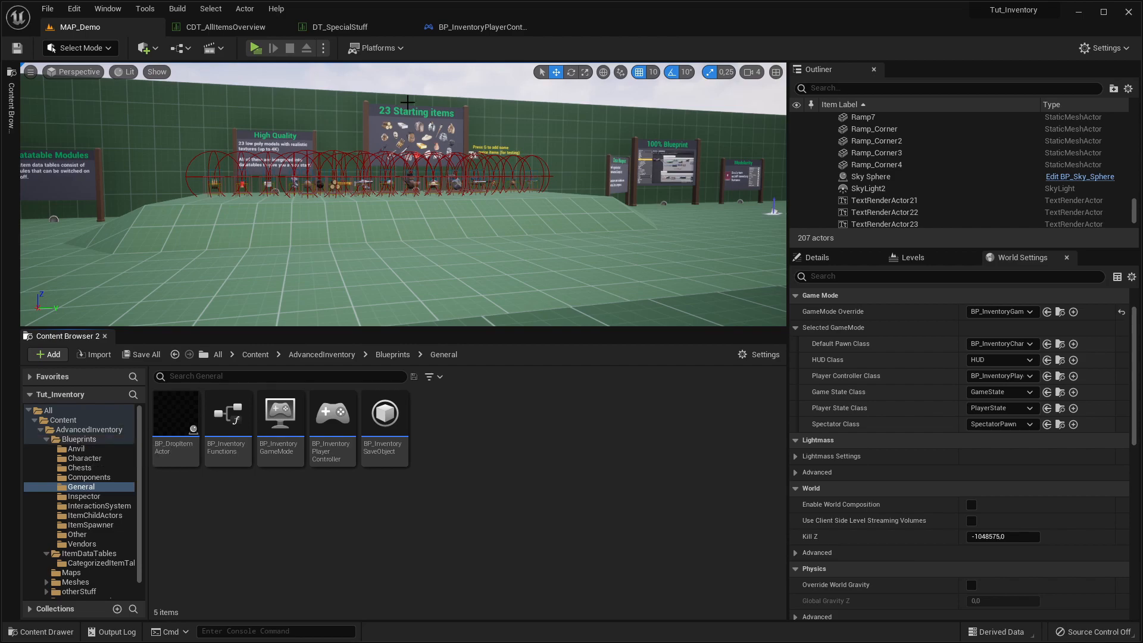
pyautogui.click(441, 30)
pyautogui.click(376, 24)
pyautogui.click(67, 27)
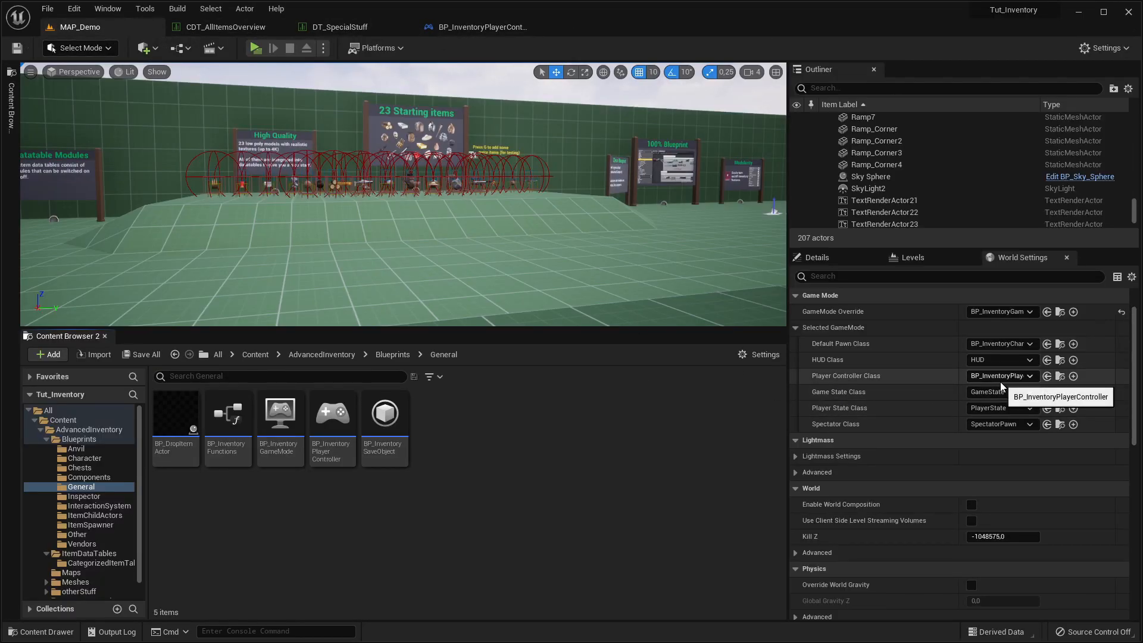
pyautogui.click(1060, 345)
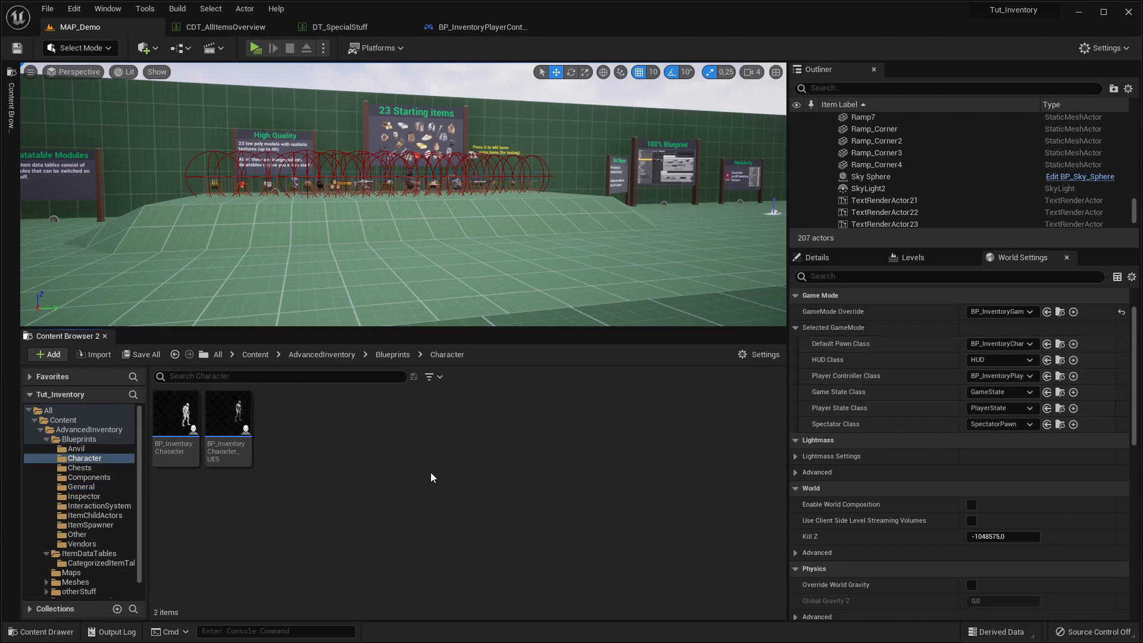
pyautogui.doubleClick(233, 424)
pyautogui.click(315, 70)
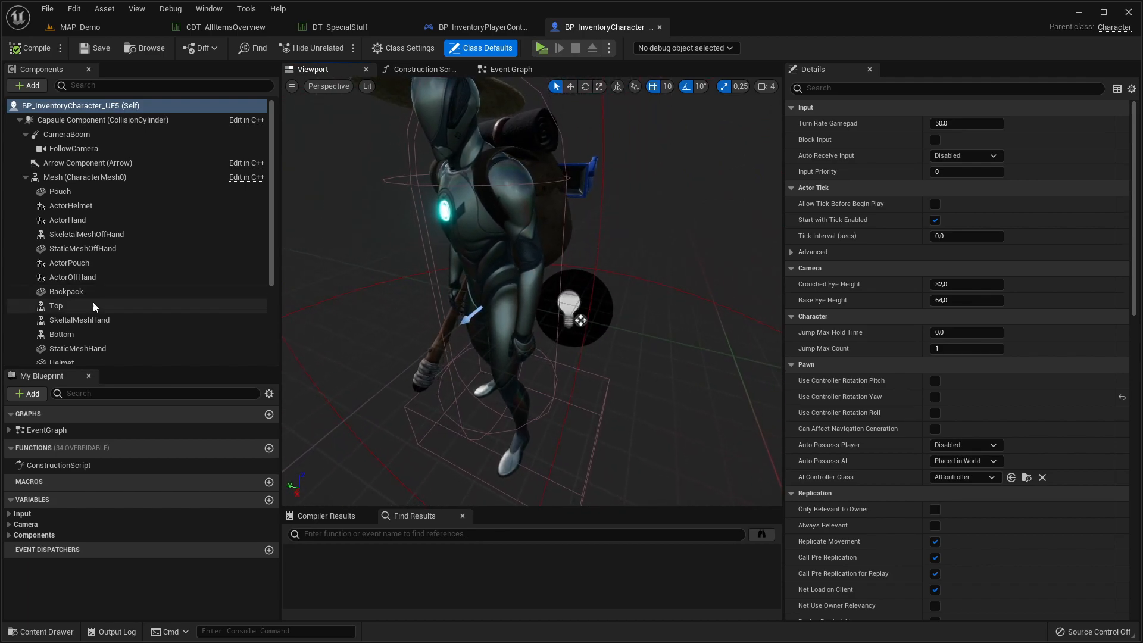
# Select the StaticMeshHand component under the character mesh and examine how the torch sits in the hand.
pyautogui.scroll(-4, 91, 300)
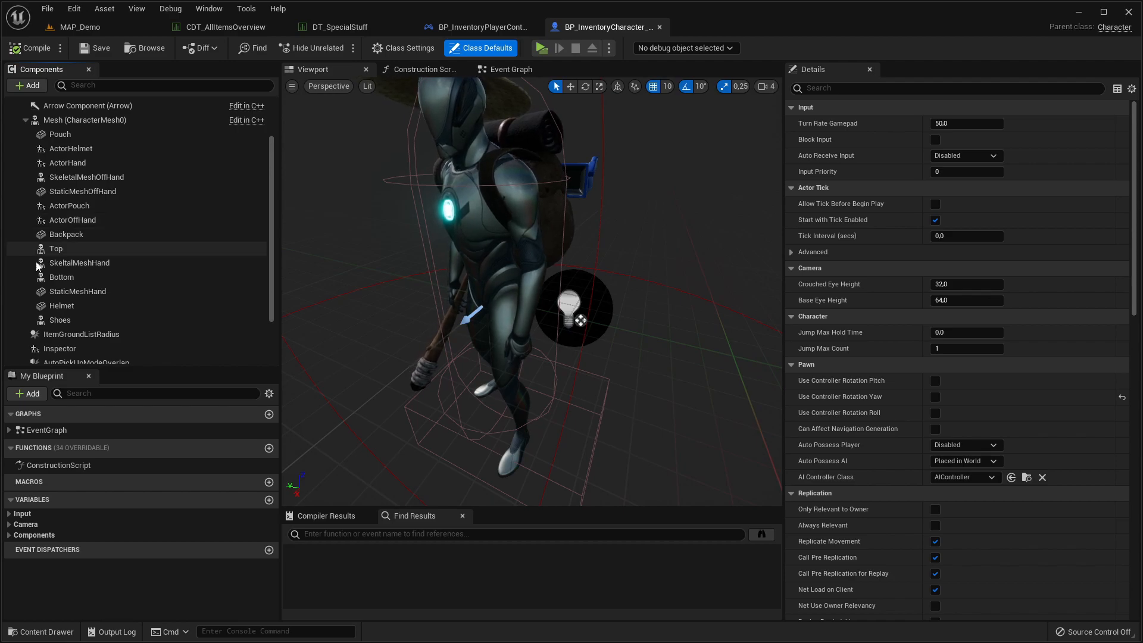
pyautogui.click(91, 292)
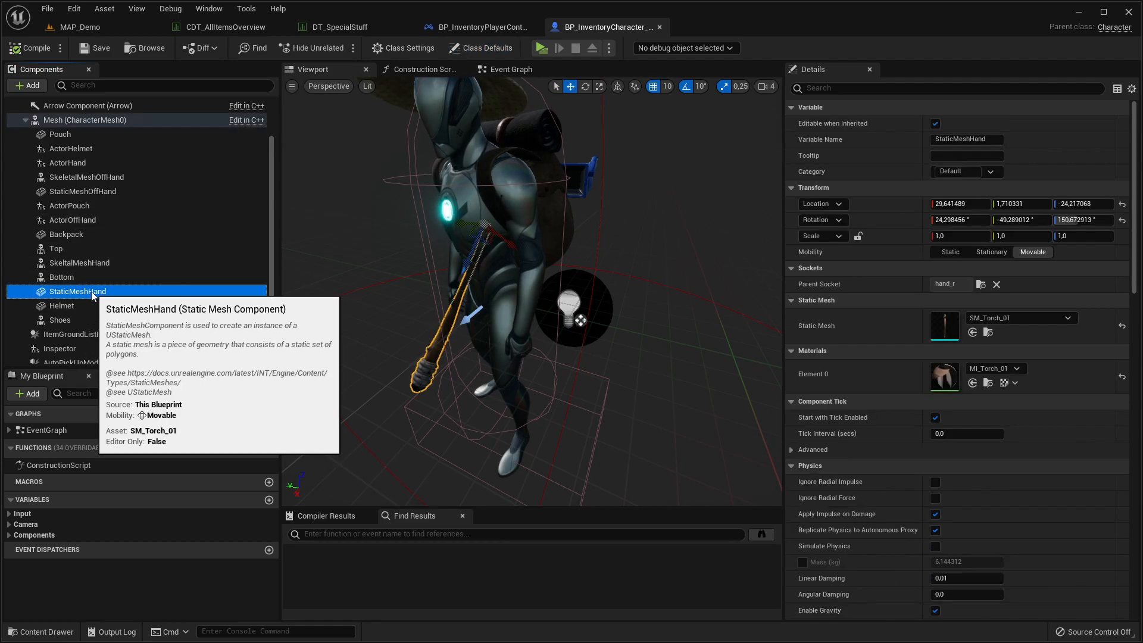
pyautogui.moveTo(407, 391); pyautogui.dragTo(536, 385, button='right')
pyautogui.press('w')
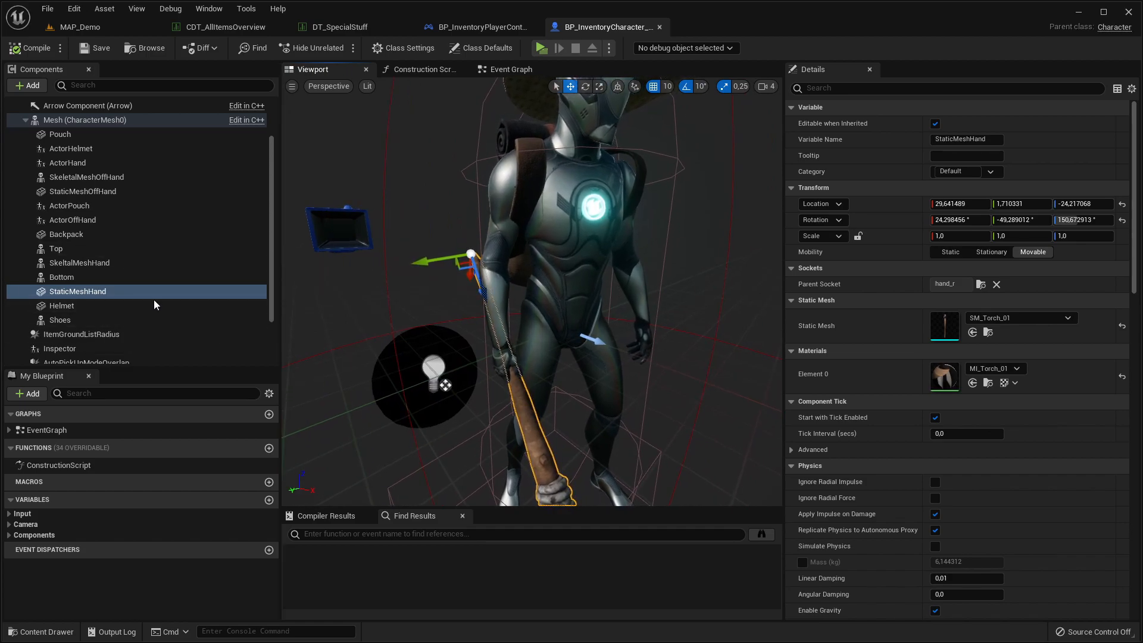
pyautogui.click(78, 294)
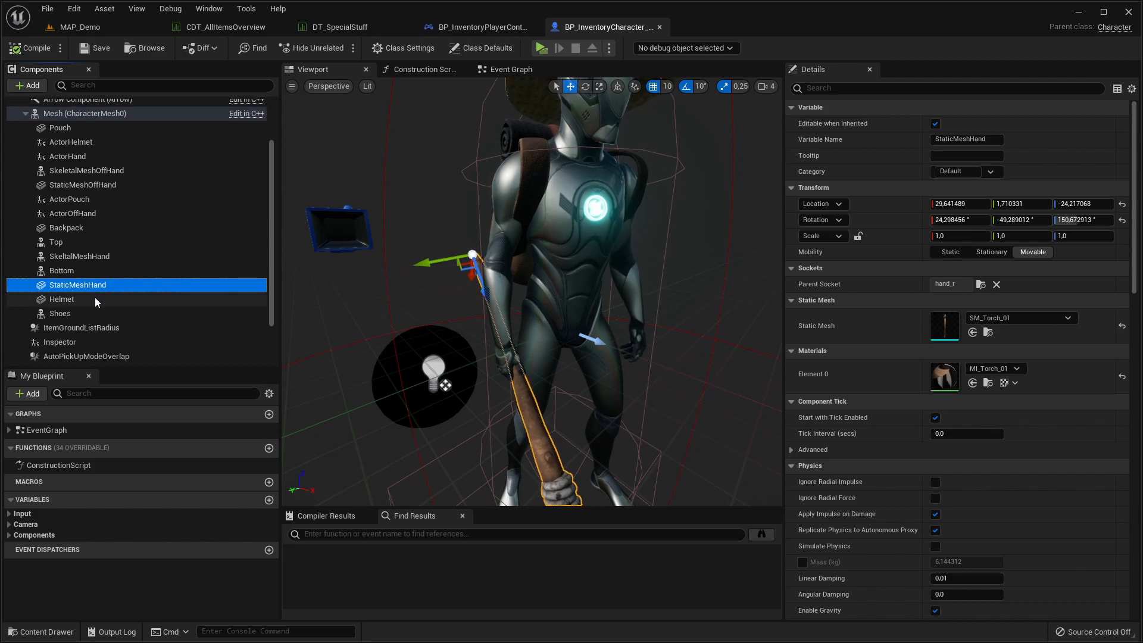
pyautogui.moveTo(75, 302); pyautogui.dragTo(79, 311, button='right')
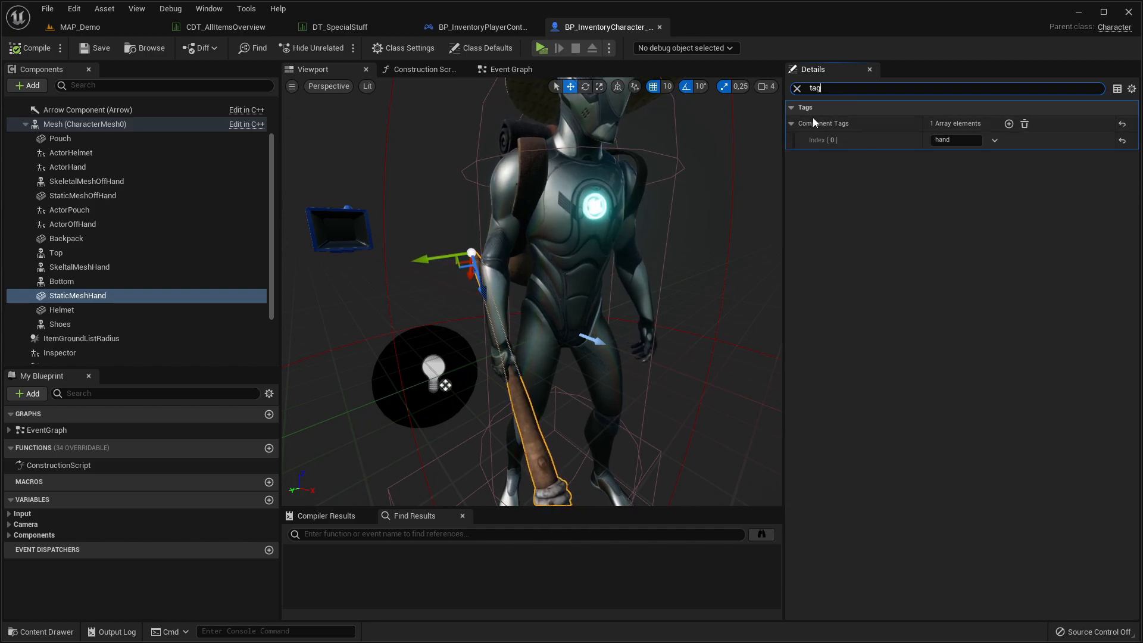
# Check the component tag of StaticMeshHand, clear the property filter and reselect the component.
pyautogui.doubleClick(943, 140)
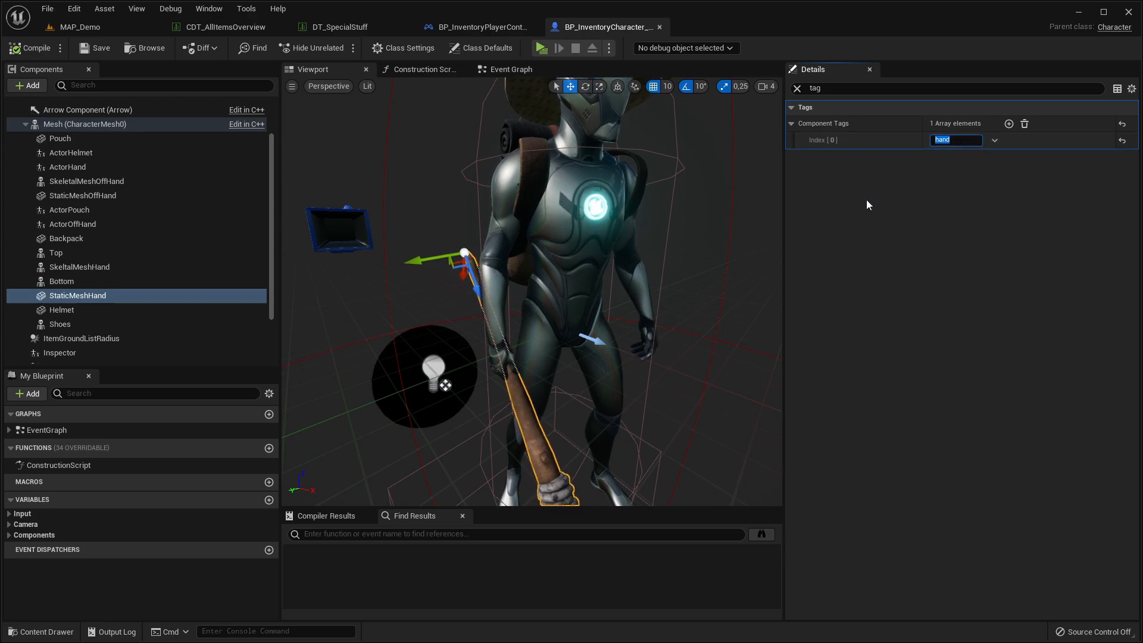
pyautogui.click(797, 89)
pyautogui.moveTo(536, 298); pyautogui.dragTo(592, 303, button='right')
pyautogui.click(92, 302)
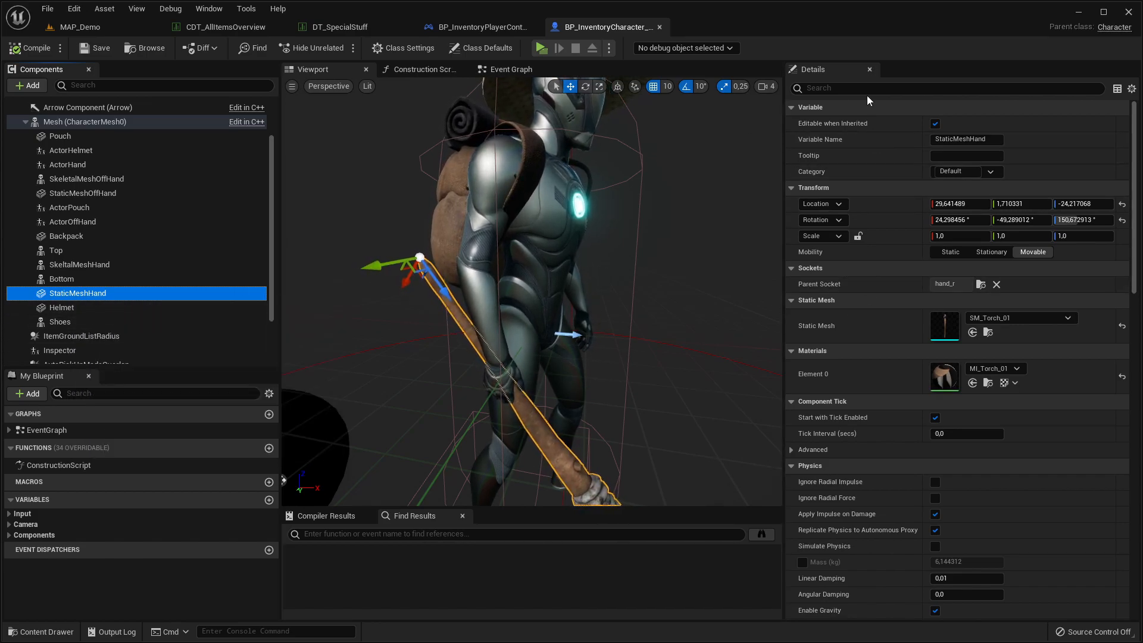
# Assign the SK_TutorialHat_01 mesh to StaticMeshHand and change its parent socket to hand_l.
pyautogui.click(983, 318)
pyautogui.write('hat')
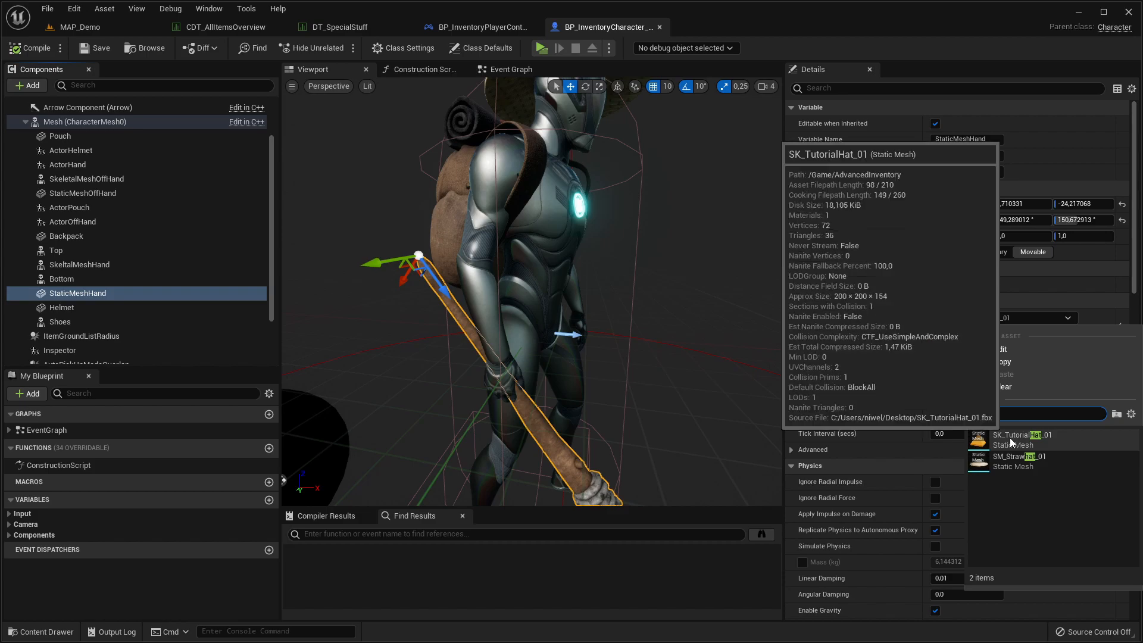
pyautogui.click(1016, 438)
pyautogui.moveTo(761, 294); pyautogui.dragTo(761, 295, button='right')
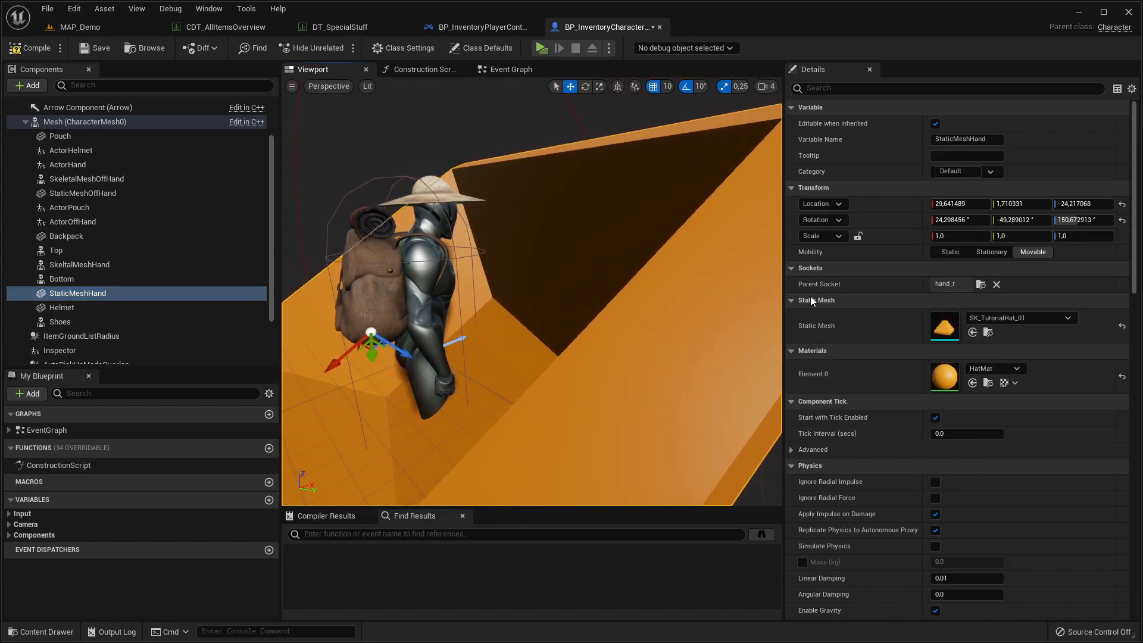
pyautogui.click(980, 285)
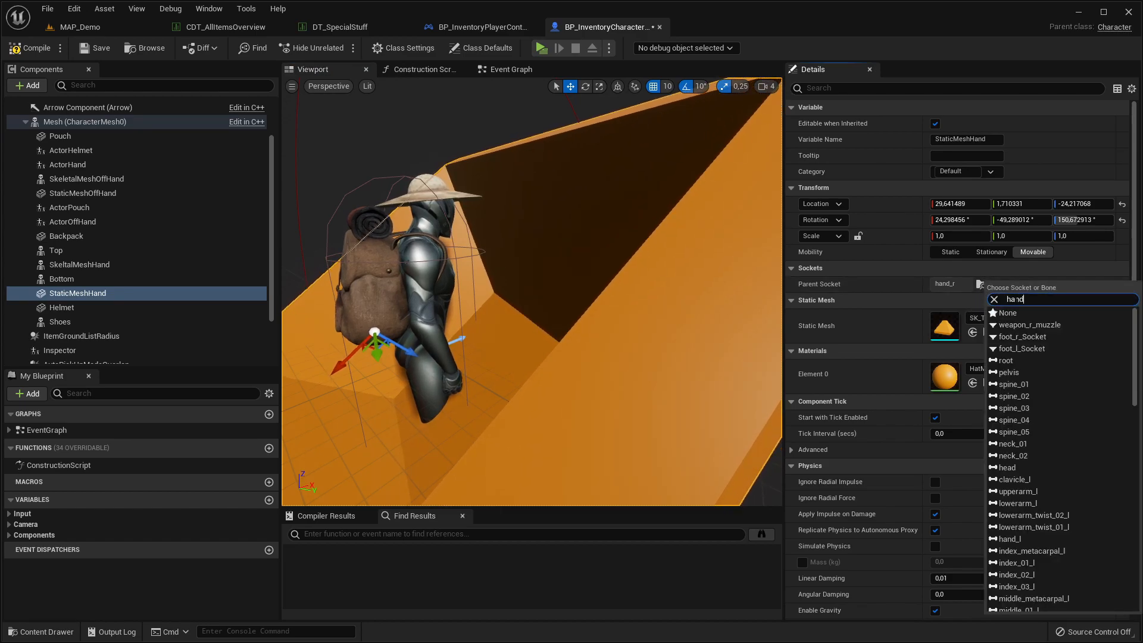
pyautogui.click(1013, 314)
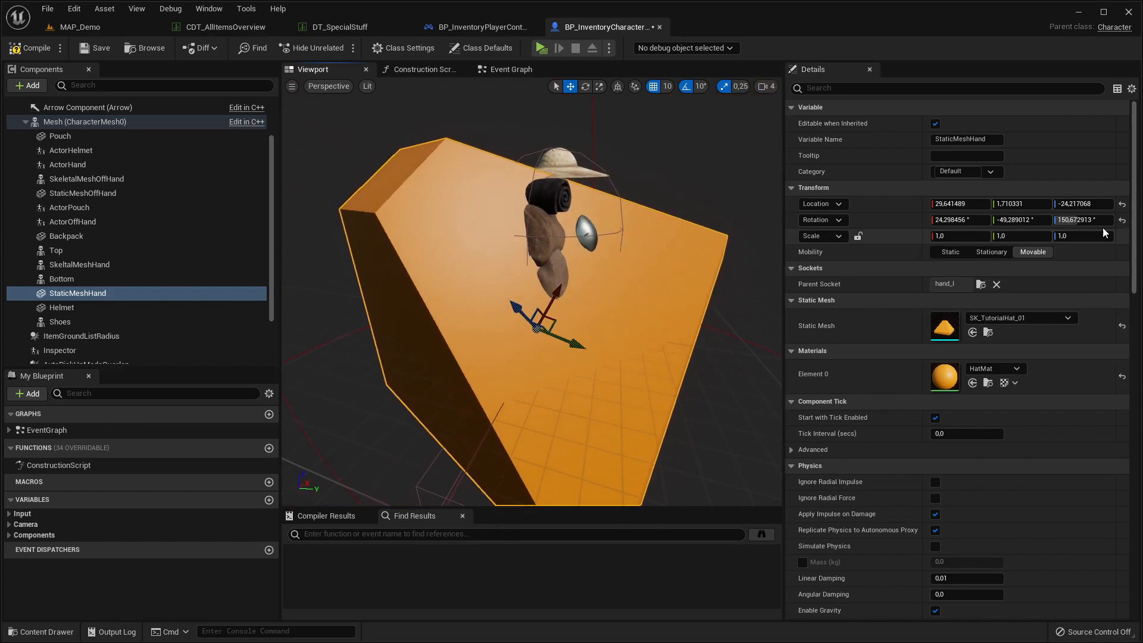
# Reset the location and rotation of StaticMeshHand to their defaults.
pyautogui.click(1122, 205)
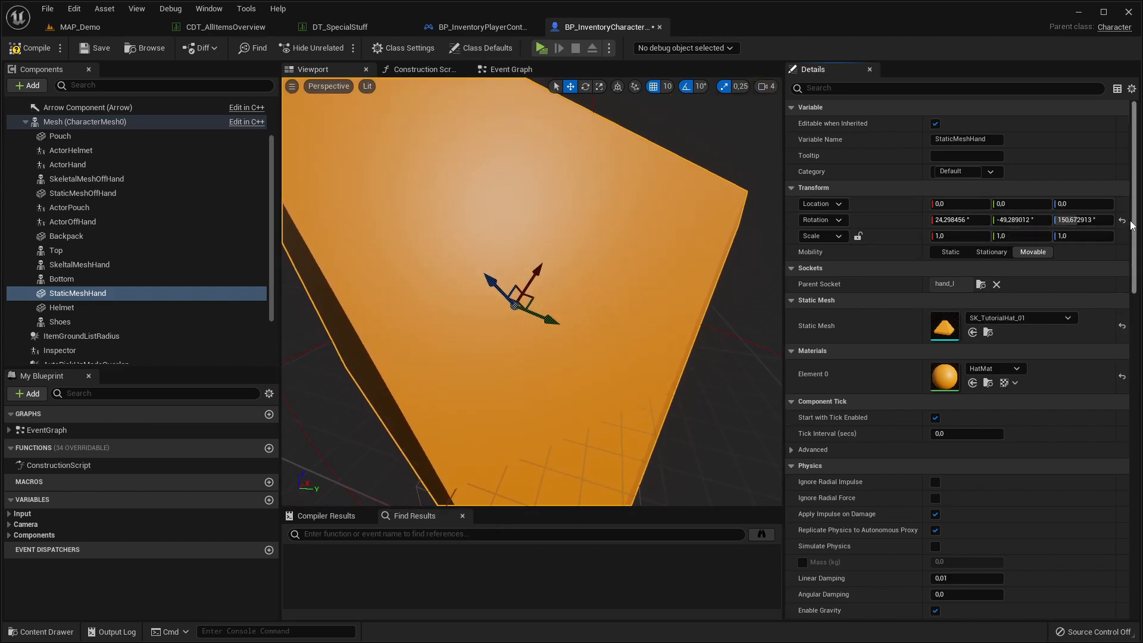
pyautogui.scroll(-2, 1123, 224)
pyautogui.click(1123, 157)
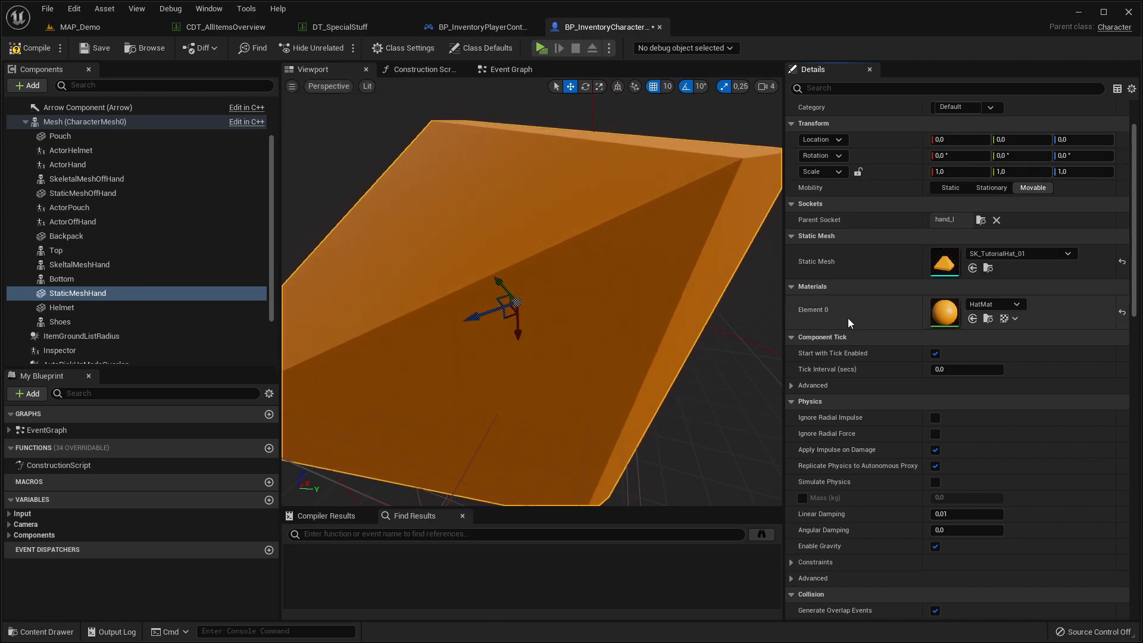
# Set the scale of StaticMeshHand to 0,1 on all three axes and inspect the hat at the hand.
pyautogui.scroll(1, 1042, 190)
pyautogui.click(953, 210)
pyautogui.write('.1')
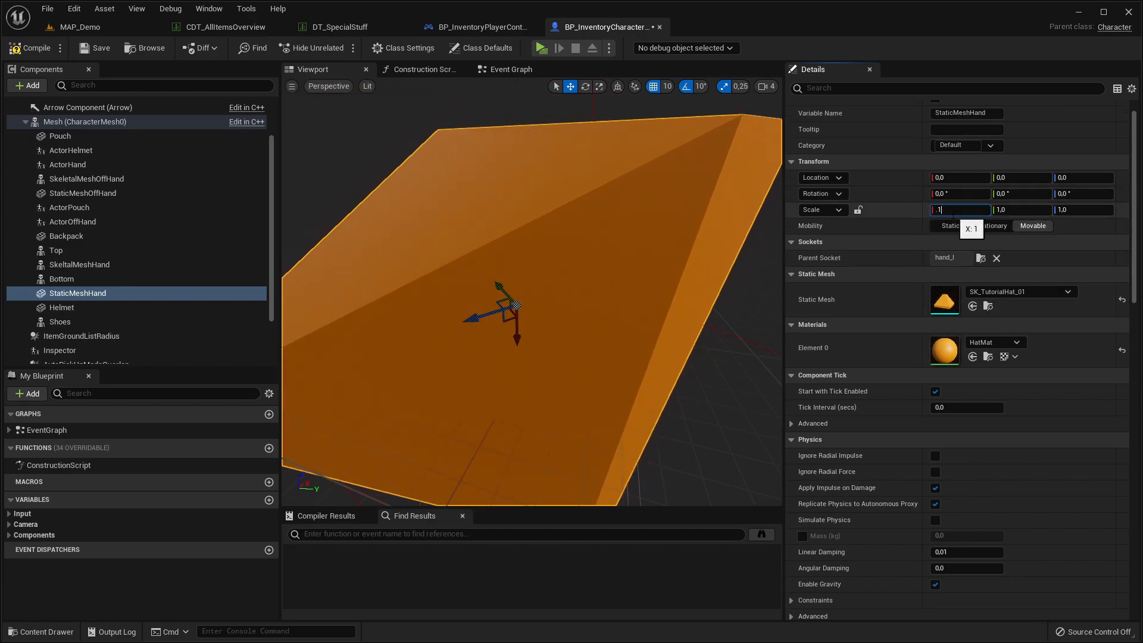
pyautogui.press('Tab')
pyautogui.write('.1')
pyautogui.press('Tab')
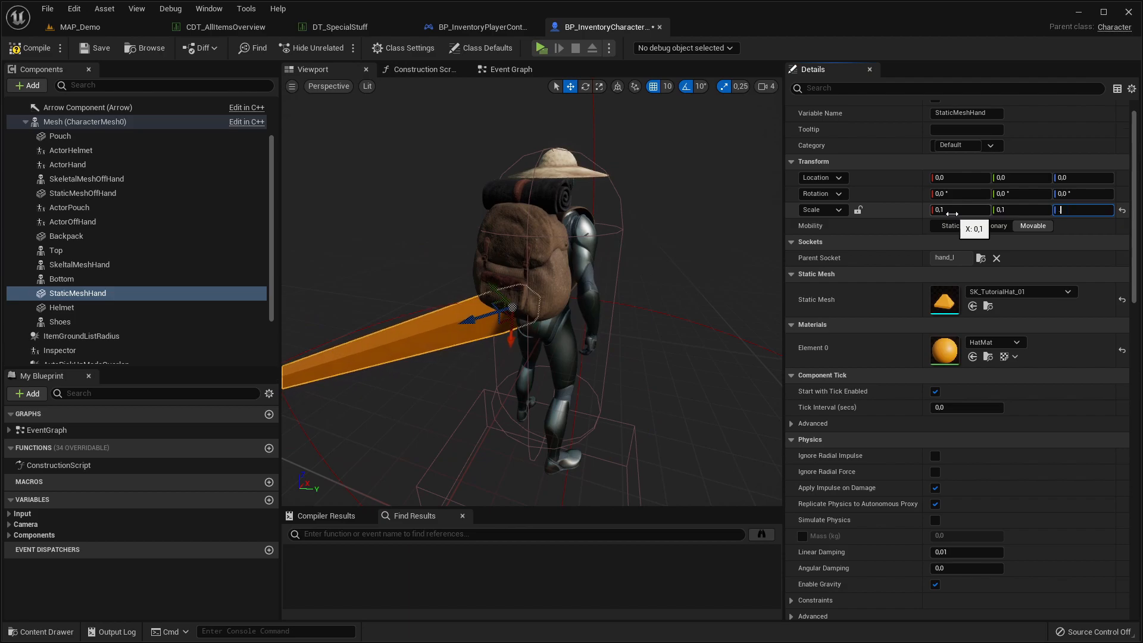
pyautogui.write('.1')
pyautogui.press('Return')
pyautogui.moveTo(685, 250); pyautogui.dragTo(780, 298, button='right')
pyautogui.moveTo(530, 313); pyautogui.dragTo(649, 313, button='right')
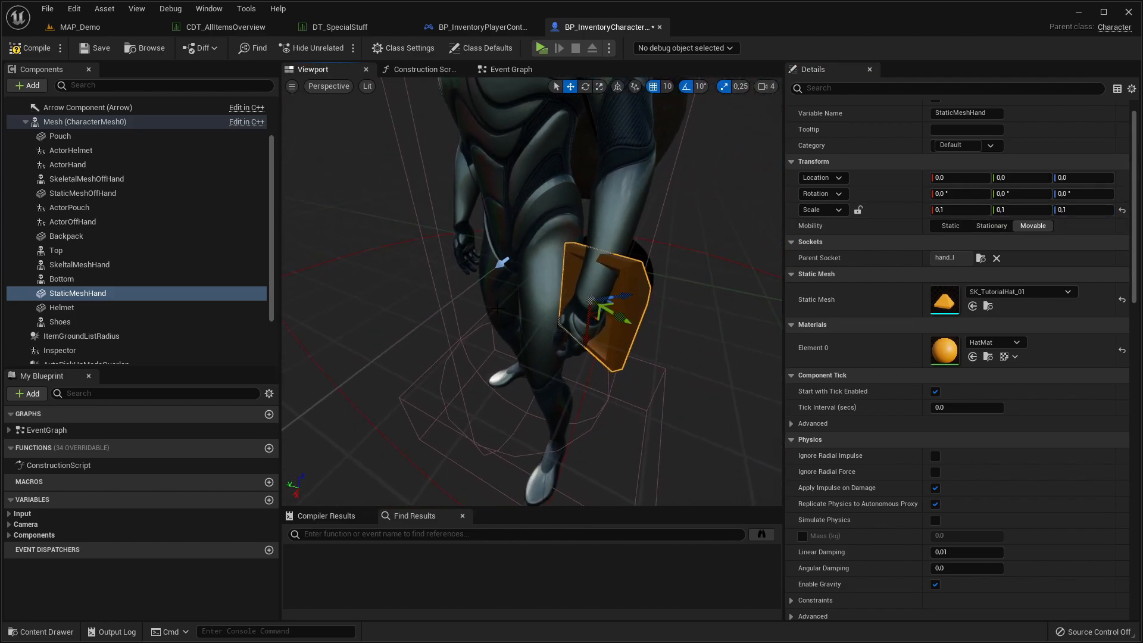
# Turn off the viewport's Realtime option and move the hat 10 units along its X axis.
pyautogui.click(293, 87)
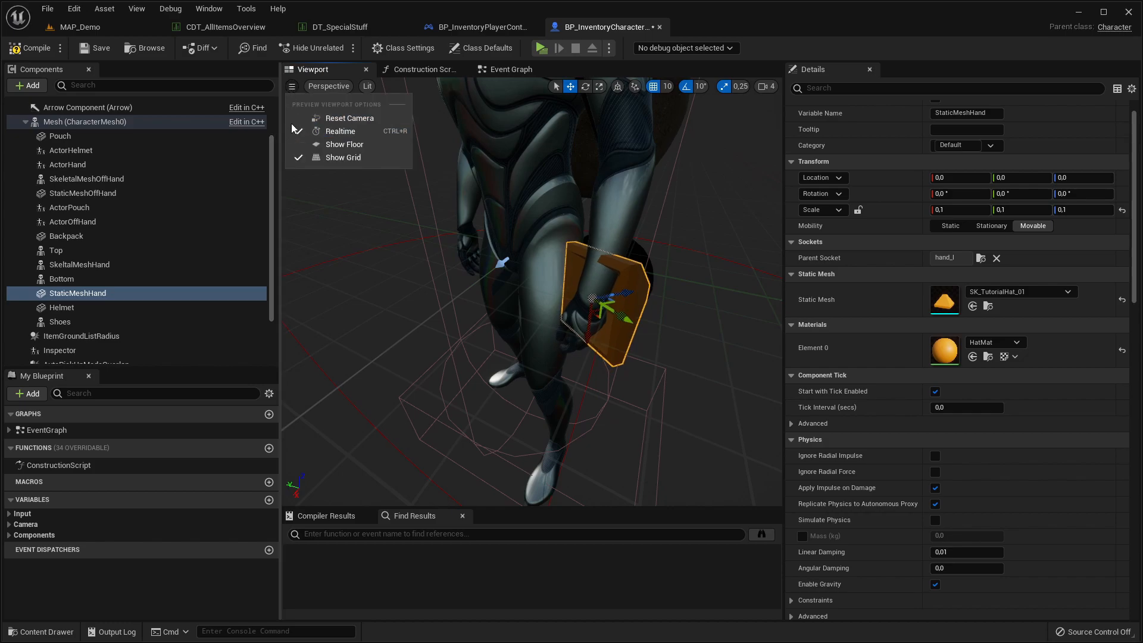
pyautogui.click(345, 131)
pyautogui.moveTo(509, 252); pyautogui.dragTo(512, 143, button='right')
pyautogui.moveTo(509, 277); pyautogui.dragTo(528, 362)
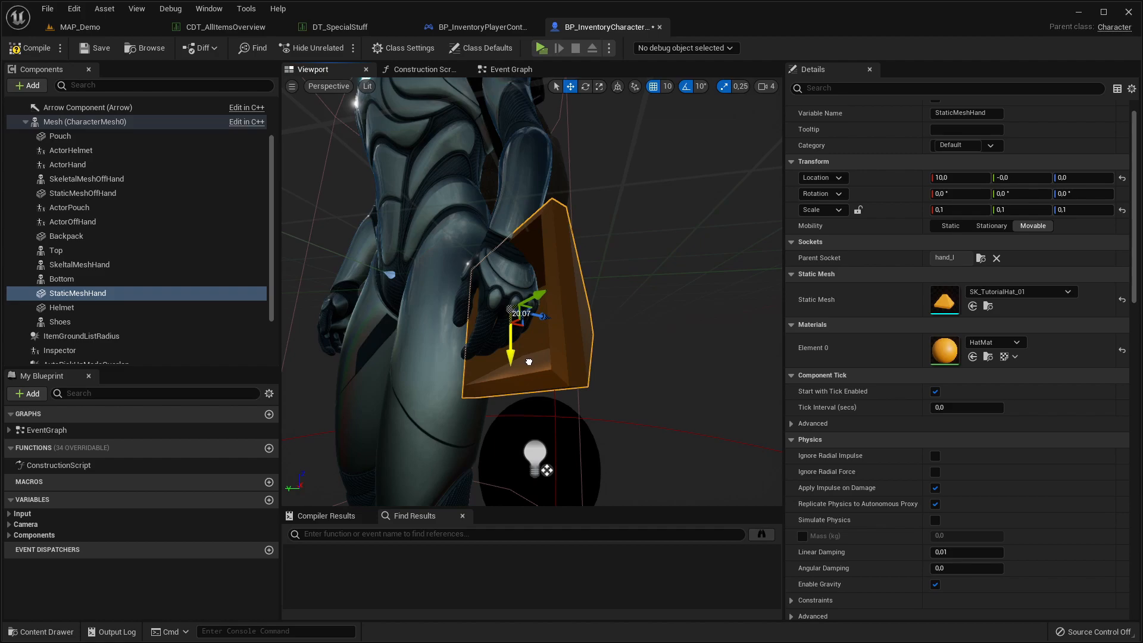
# Turn off rotation snapping, rotate the hat about 88° around X and shift it to about -4,55 in Y.
pyautogui.click(686, 87)
pyautogui.press('e')
pyautogui.moveTo(482, 266)
pyautogui.mouseDown()
pyautogui.moveTo(560, 277)
pyautogui.moveTo(497, 272)
pyautogui.mouseUp()
pyautogui.press('r')
pyautogui.moveTo(505, 344); pyautogui.dragTo(551, 342, button='right')
pyautogui.moveTo(545, 271); pyautogui.dragTo(503, 276)
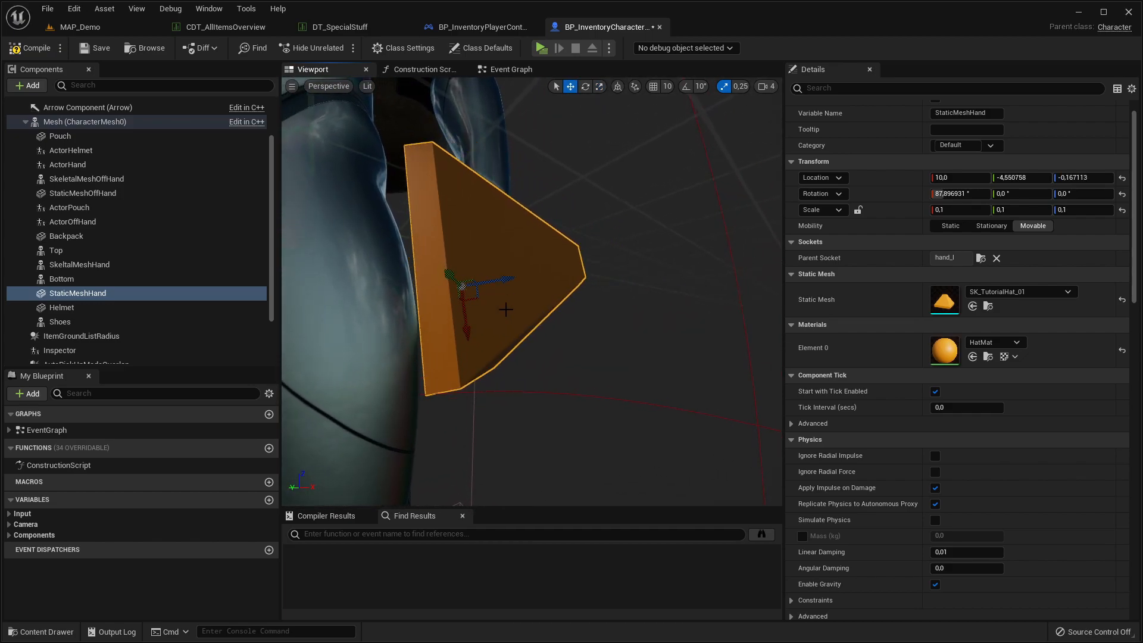
# Fine-tune the hat's position at the hand to about 12,5 in X, -7,4 in Y and -0,27 in Z.
pyautogui.moveTo(464, 330); pyautogui.dragTo(485, 361)
pyautogui.moveTo(595, 312); pyautogui.dragTo(582, 309, button='right')
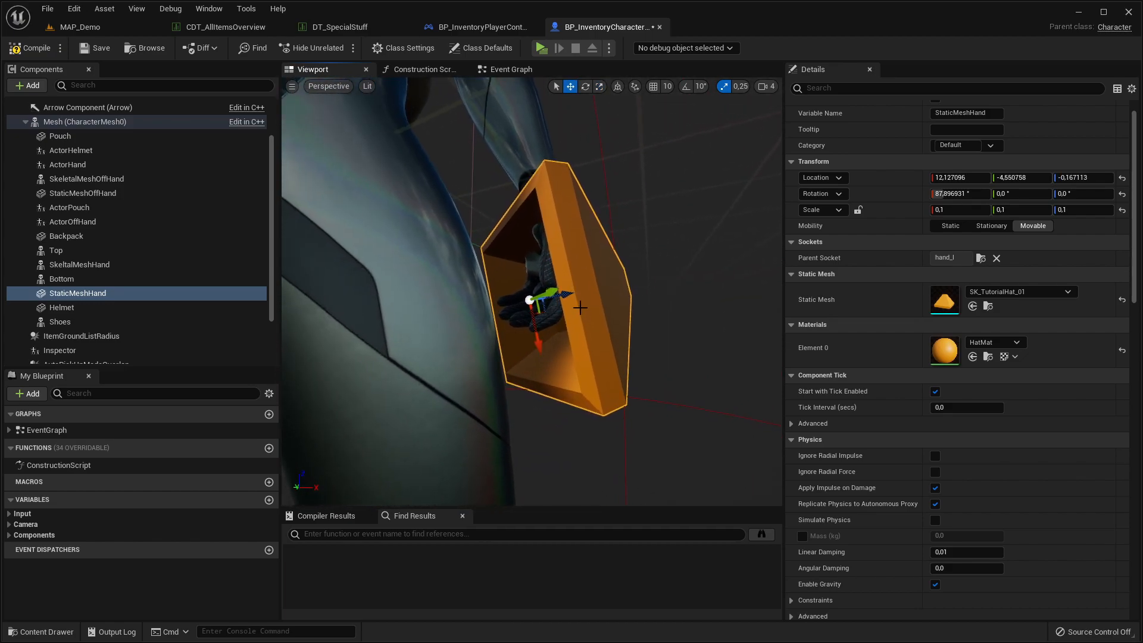
pyautogui.moveTo(568, 296); pyautogui.dragTo(558, 296)
pyautogui.moveTo(559, 299); pyautogui.dragTo(700, 360, button='right')
pyautogui.moveTo(500, 362)
pyautogui.mouseDown()
pyautogui.moveTo(542, 413)
pyautogui.moveTo(508, 362)
pyautogui.mouseUp()
pyautogui.moveTo(511, 364); pyautogui.dragTo(685, 378, button='right')
pyautogui.moveTo(524, 440); pyautogui.dragTo(546, 440, button='right')
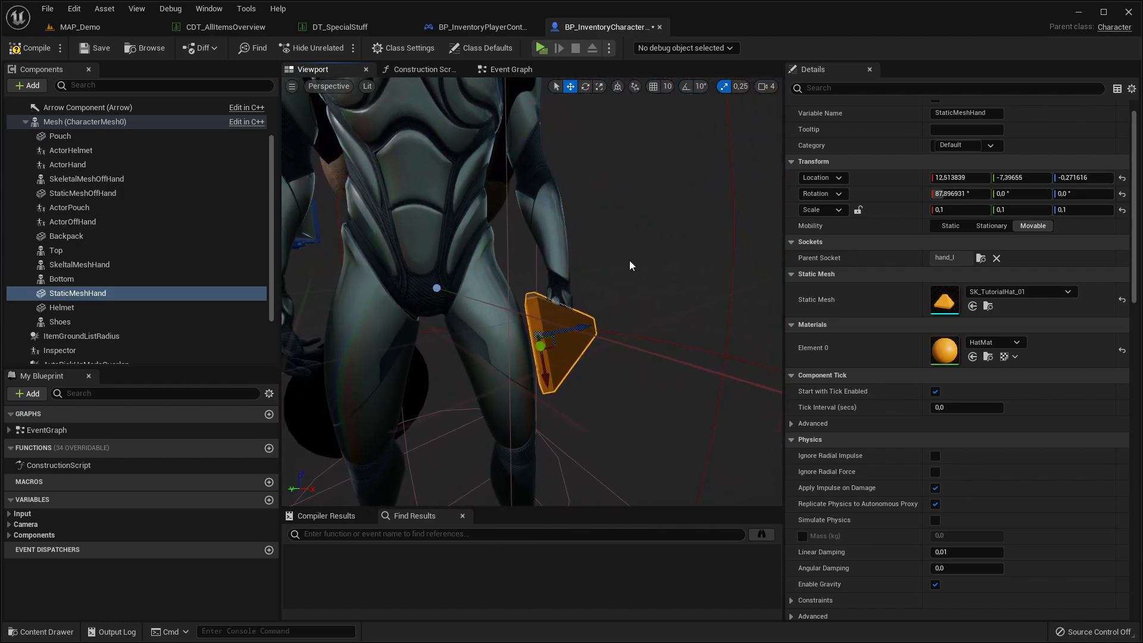
pyautogui.press('w')
pyautogui.moveTo(570, 327); pyautogui.dragTo(604, 337, button='right')
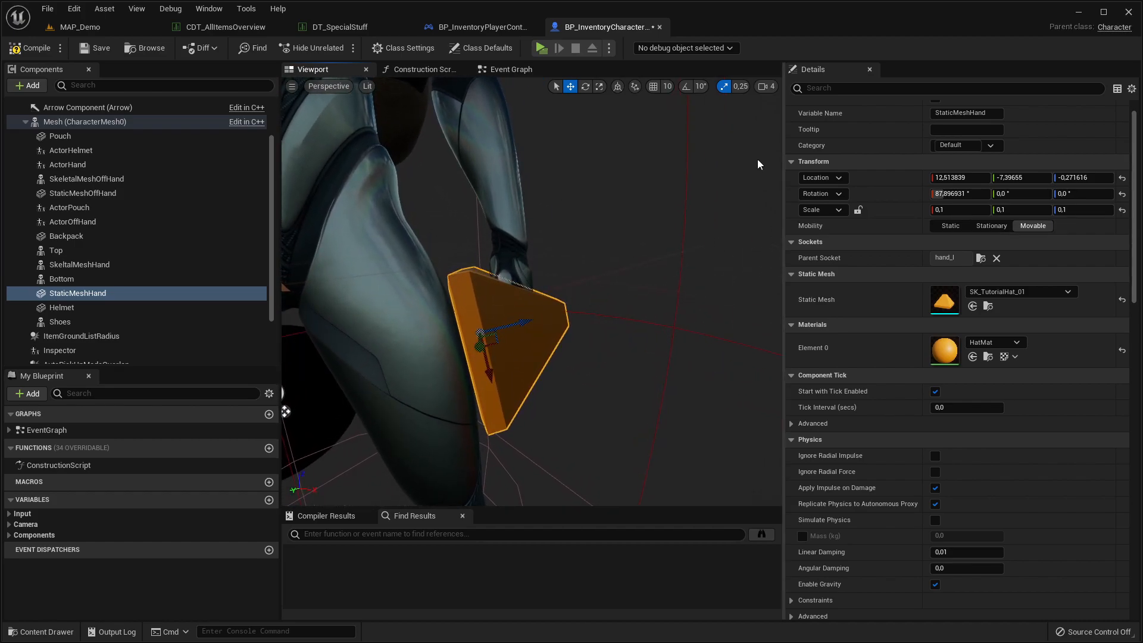
# Copy the location of StaticMeshHand and set EquipInHandBone of the myitem row in DT_SpecialStuff to hand_l.
pyautogui.rightClick(858, 181)
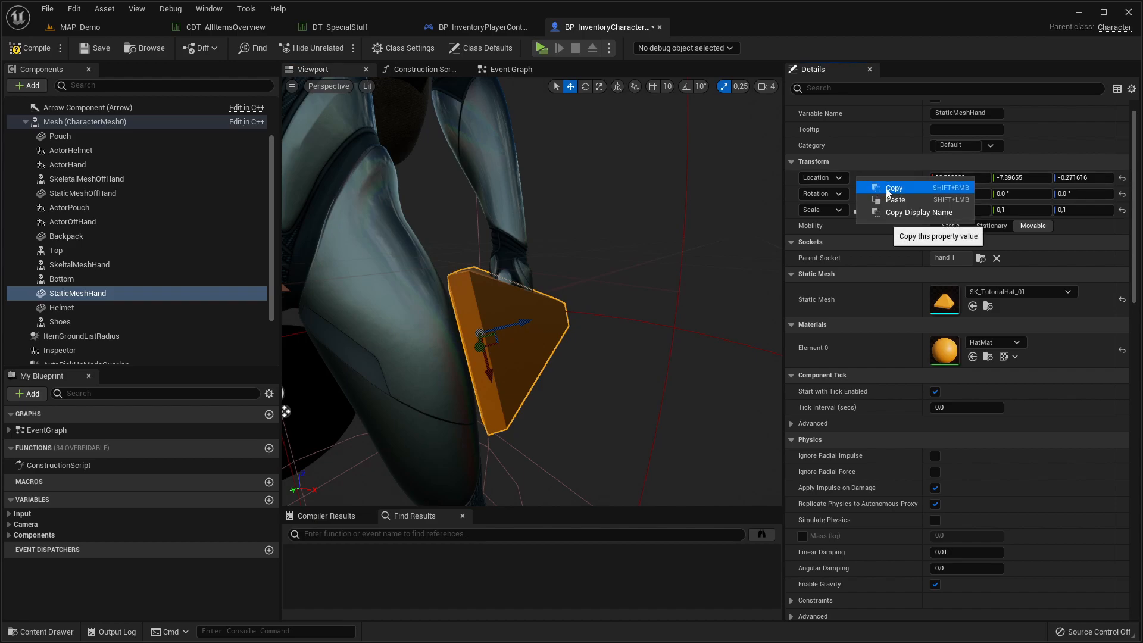
pyautogui.click(874, 184)
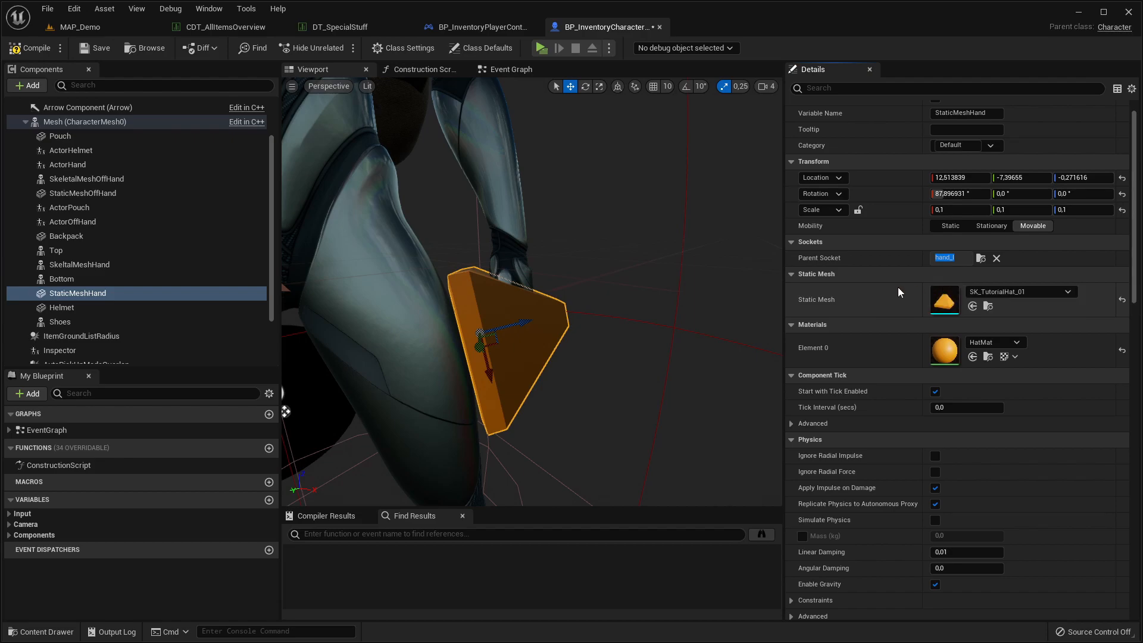
pyautogui.moveTo(362, 27); pyautogui.dragTo(470, 29)
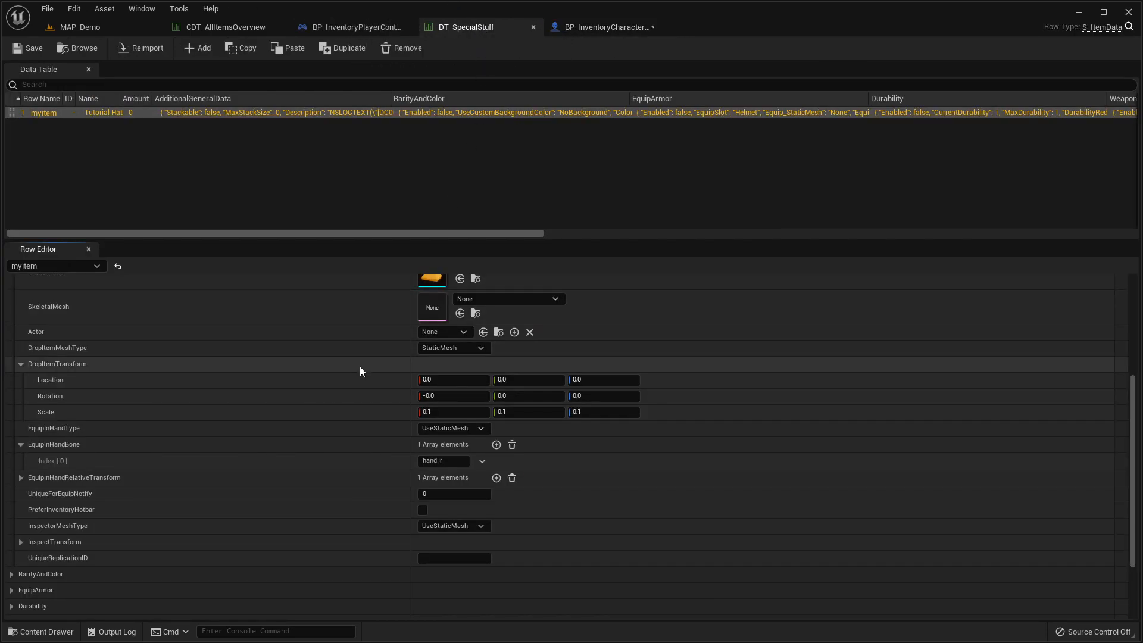
pyautogui.scroll(-1, 360, 351)
pyautogui.click(443, 442)
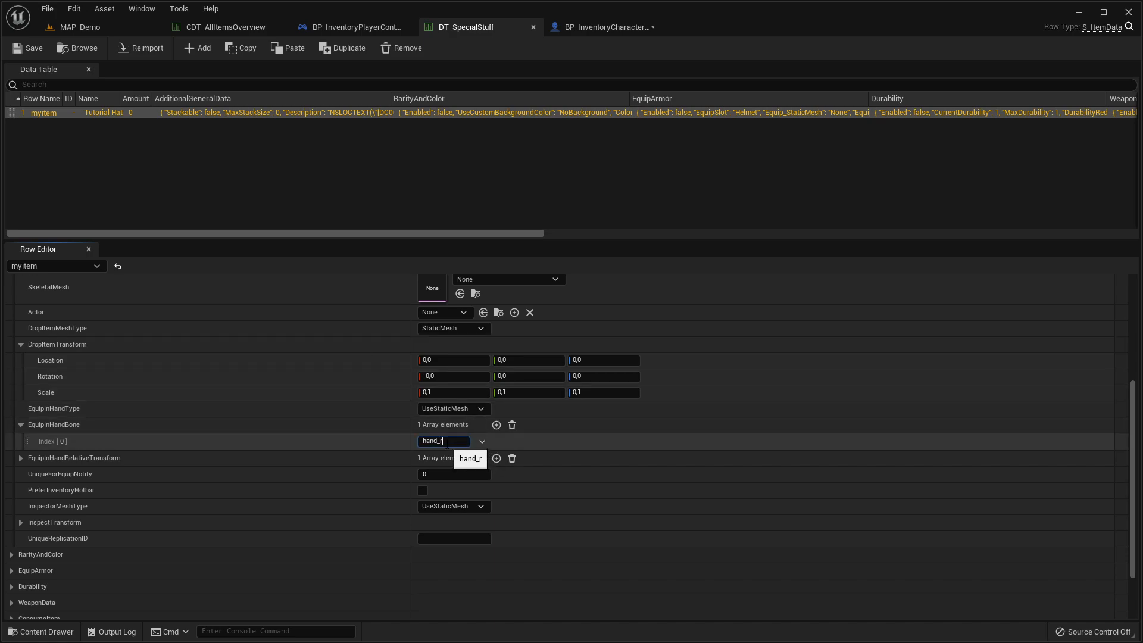
pyautogui.write('l')
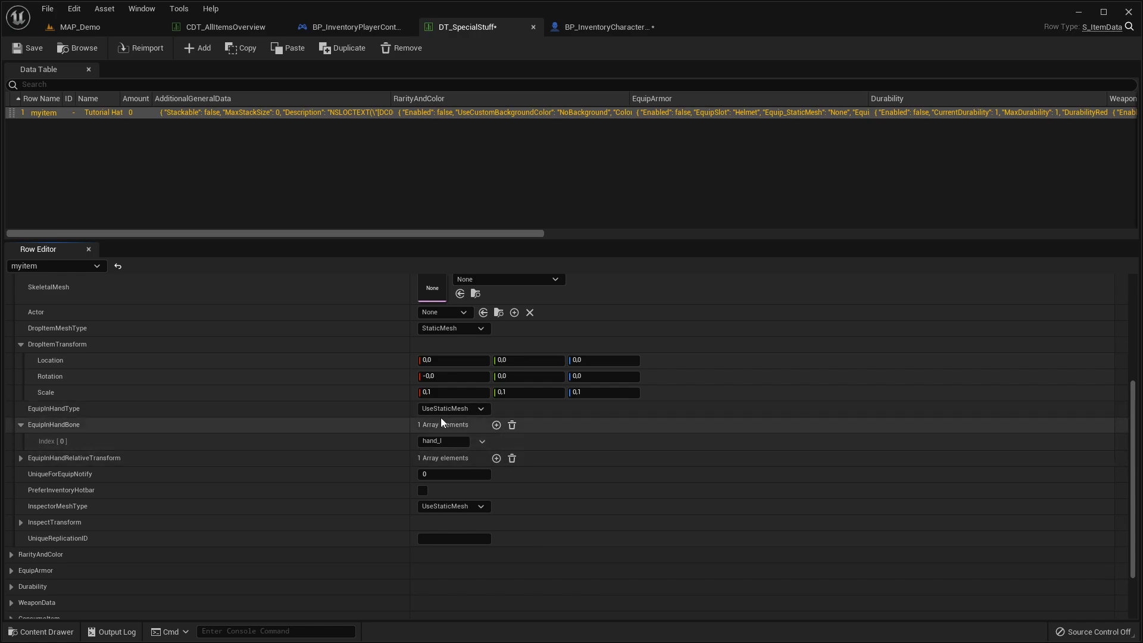
# Examine the location, rotation and scale fields of the first EquipInHandRelativeTransform element in the myitem row.
pyautogui.scroll(-1, 395, 419)
pyautogui.scroll(-1, 395, 420)
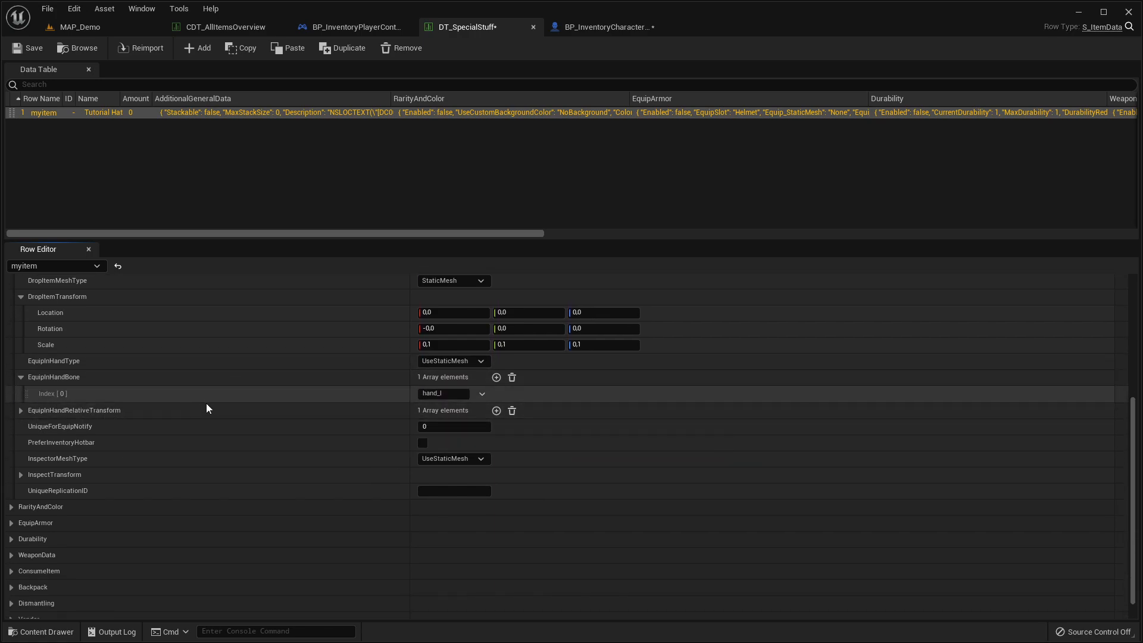
pyautogui.click(21, 411)
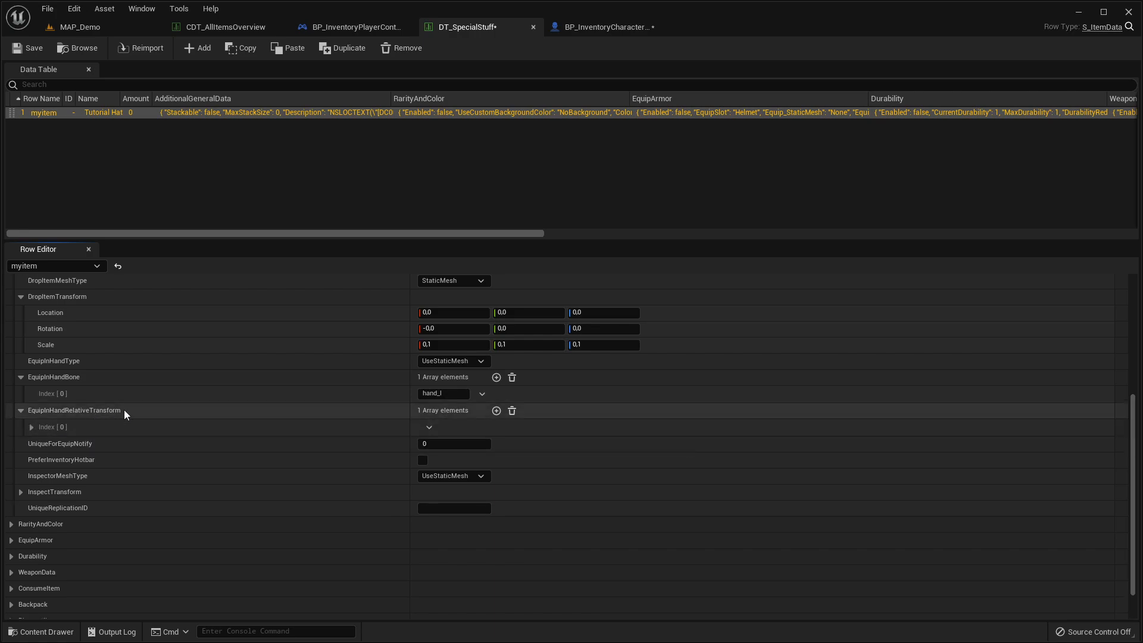
pyautogui.click(32, 427)
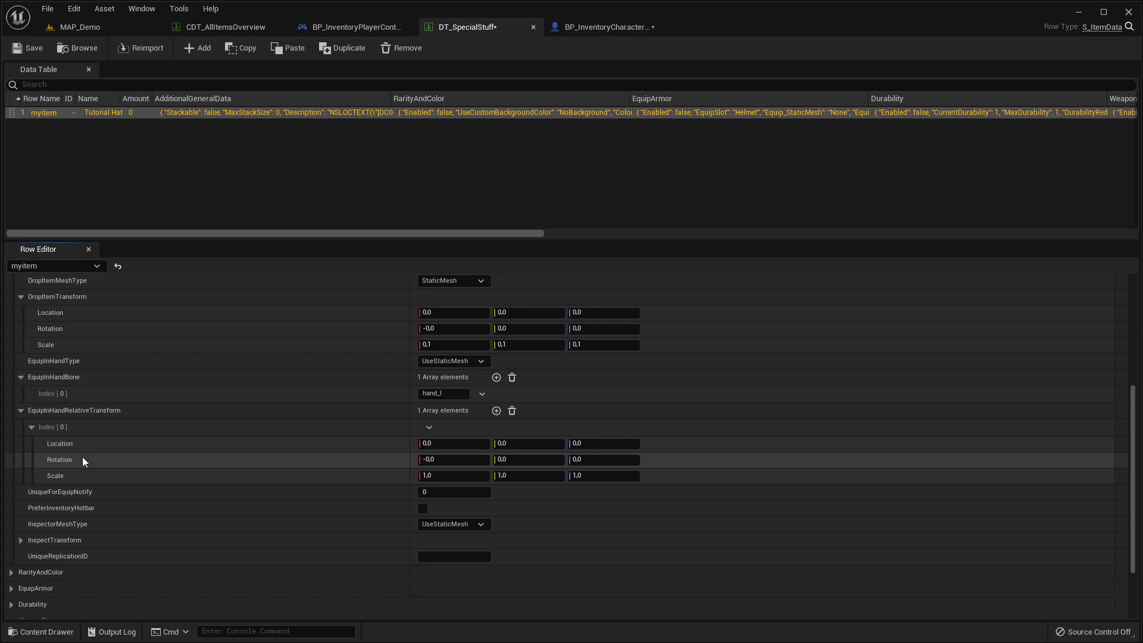
pyautogui.click(31, 427)
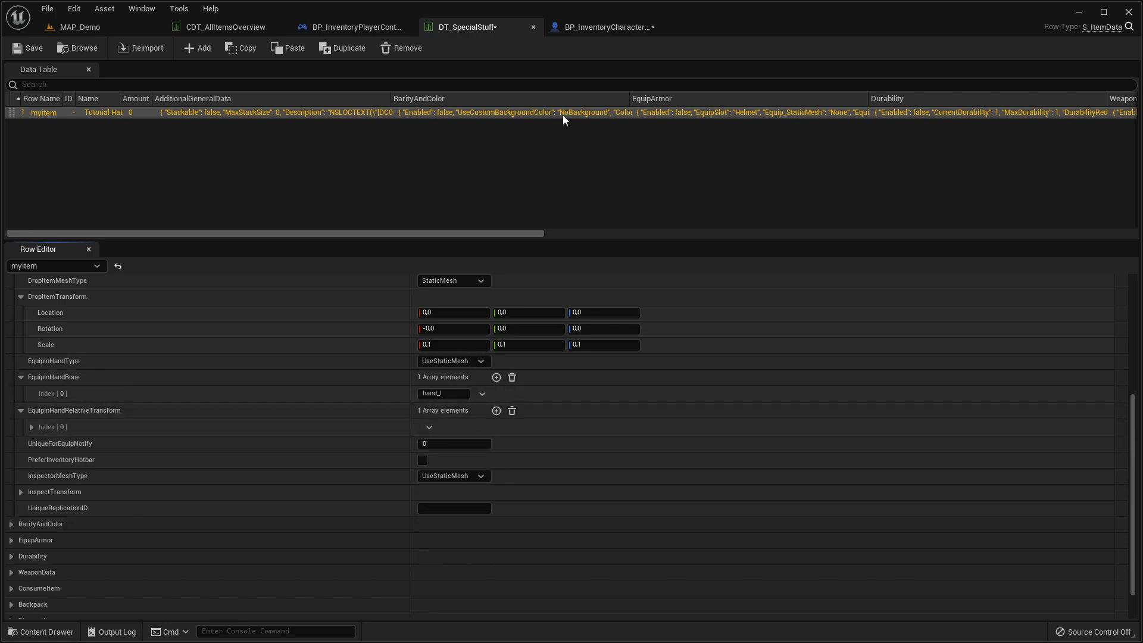
# Switch to the inventory character blueprint, check the hat and its transform at the hand, and compile the blueprint.
pyautogui.click(586, 27)
pyautogui.moveTo(479, 283); pyautogui.dragTo(476, 282, button='right')
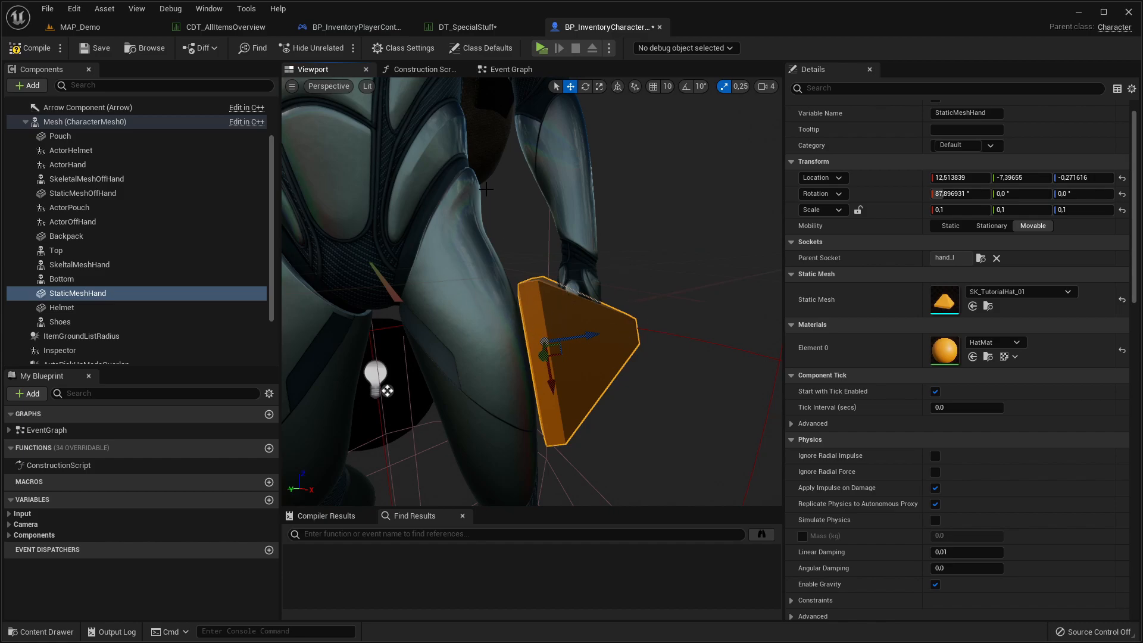
pyautogui.moveTo(470, 195); pyautogui.dragTo(477, 224, button='right')
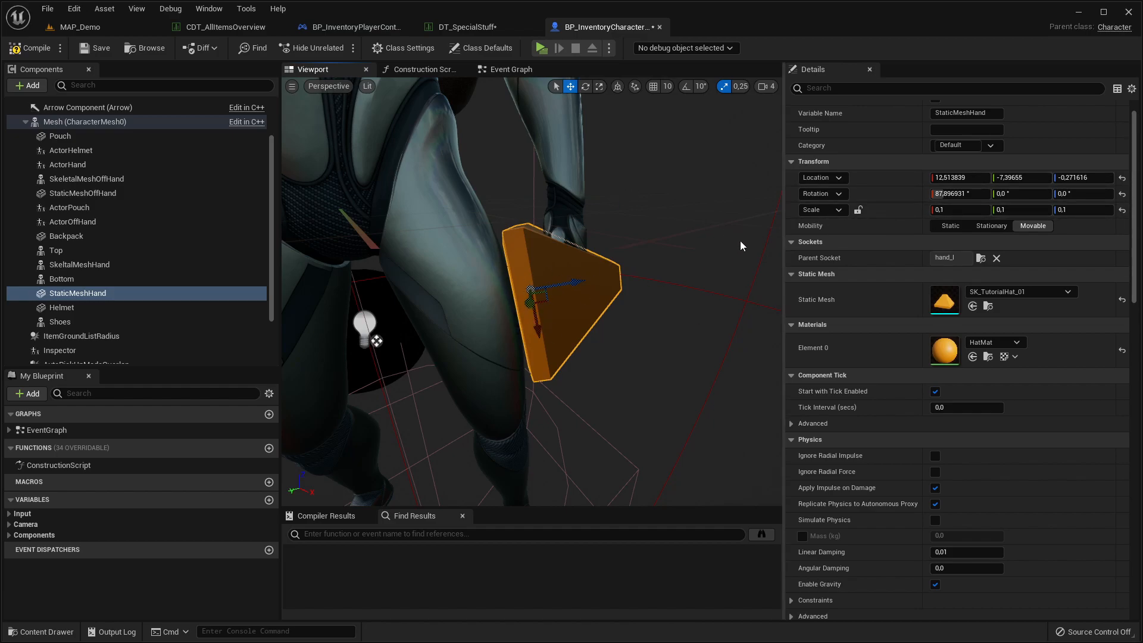
pyautogui.scroll(-2, 863, 194)
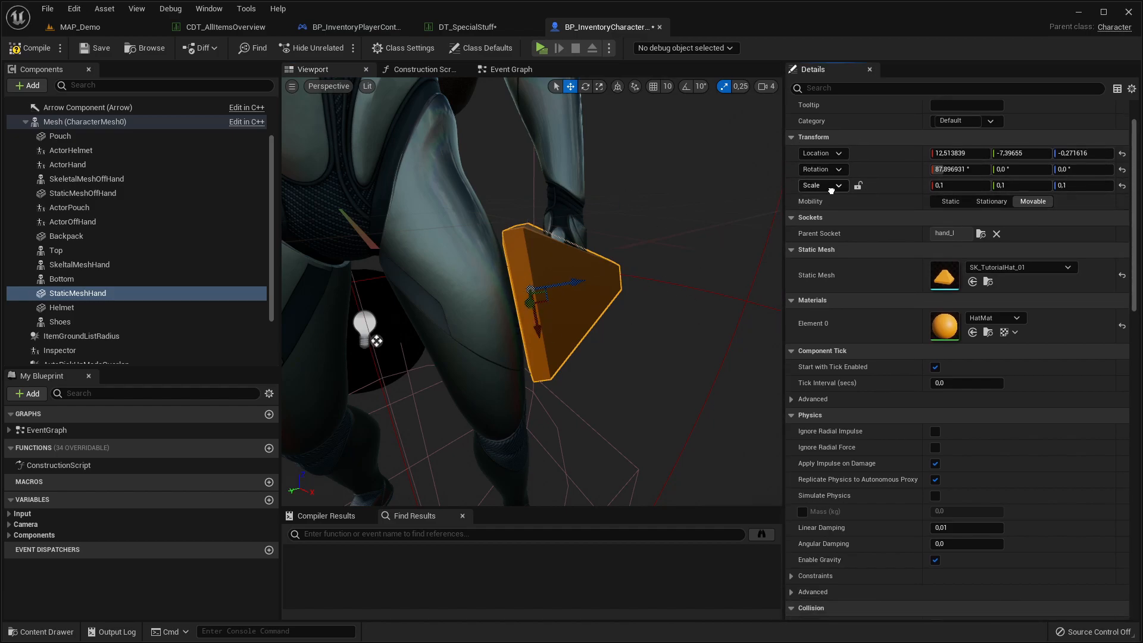
pyautogui.moveTo(506, 224); pyautogui.dragTo(514, 227, button='right')
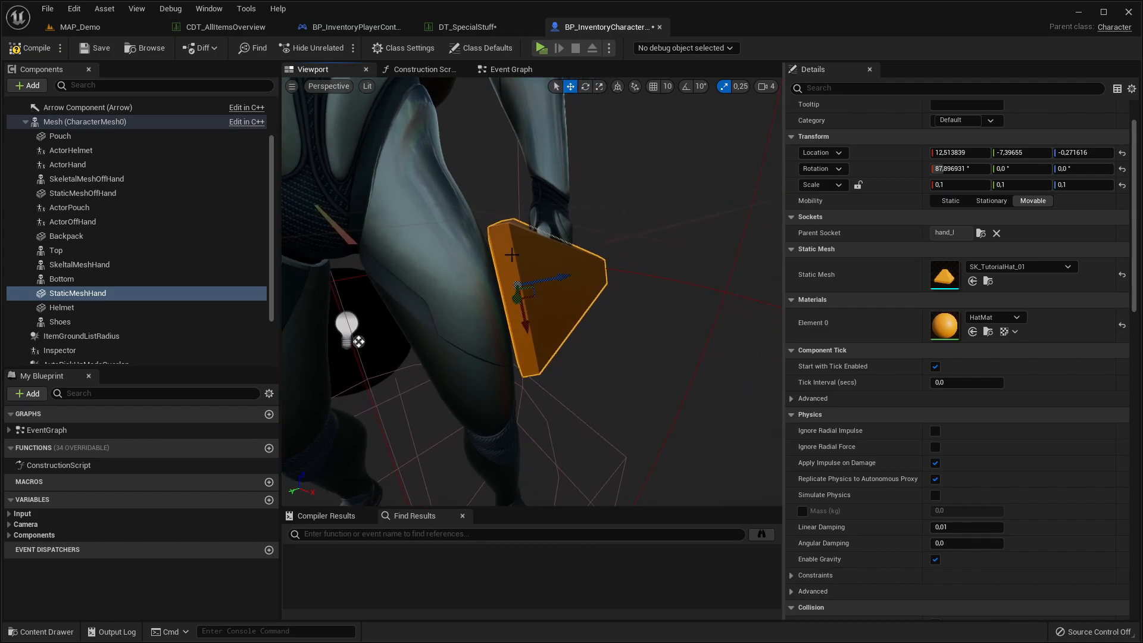
pyautogui.click(33, 48)
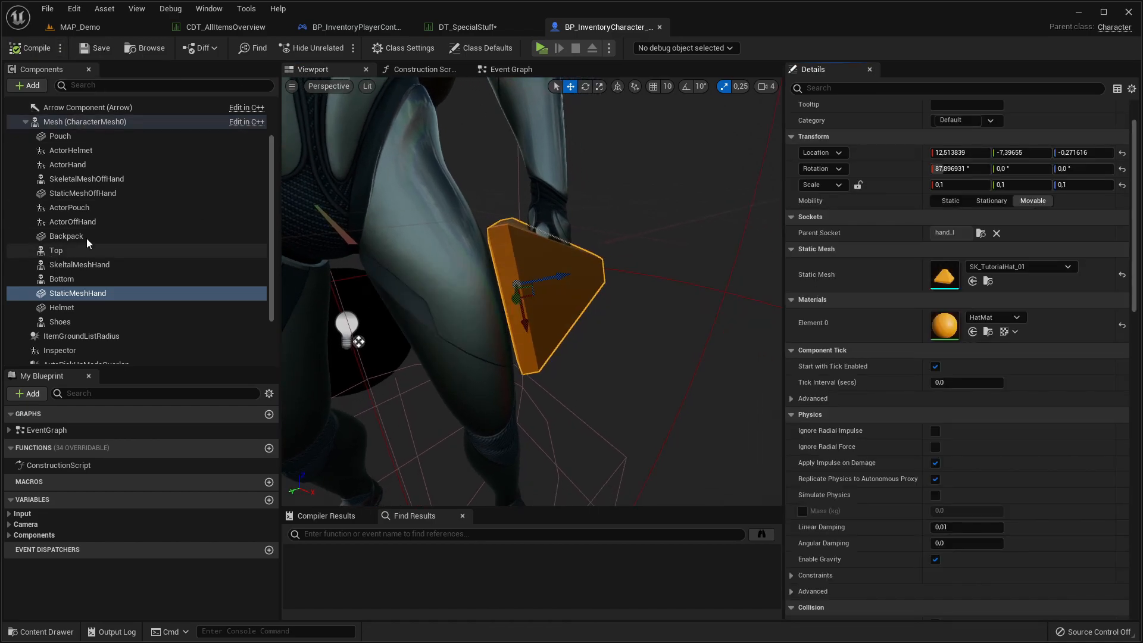
# Examine AC_InventoryCharacterComponent's Equip Hand Transform and Bone Index setting and the matching EquipInHandRelativeTransform element in DT_SpecialStuff.
pyautogui.scroll(-3, 113, 294)
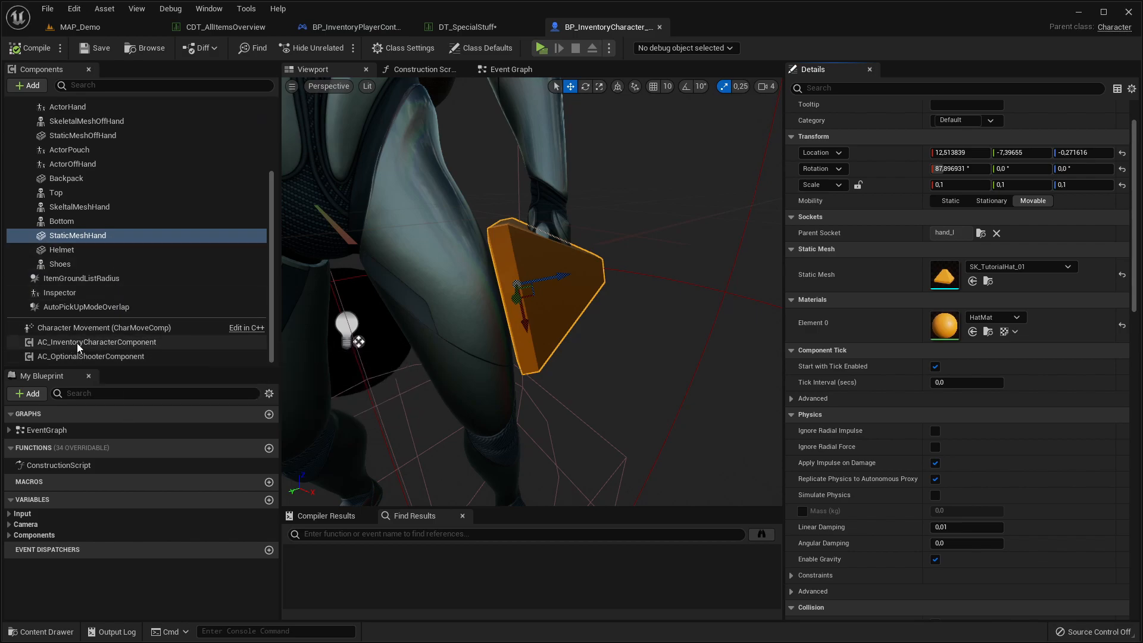
pyautogui.moveTo(536, 298); pyautogui.dragTo(482, 268, button='right')
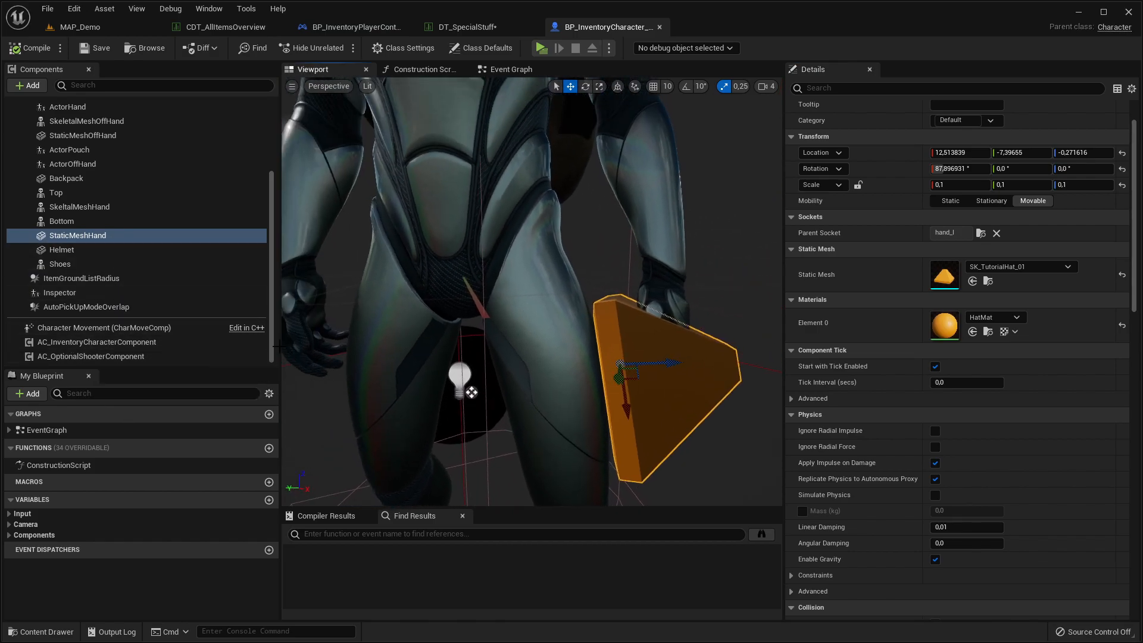
pyautogui.click(95, 342)
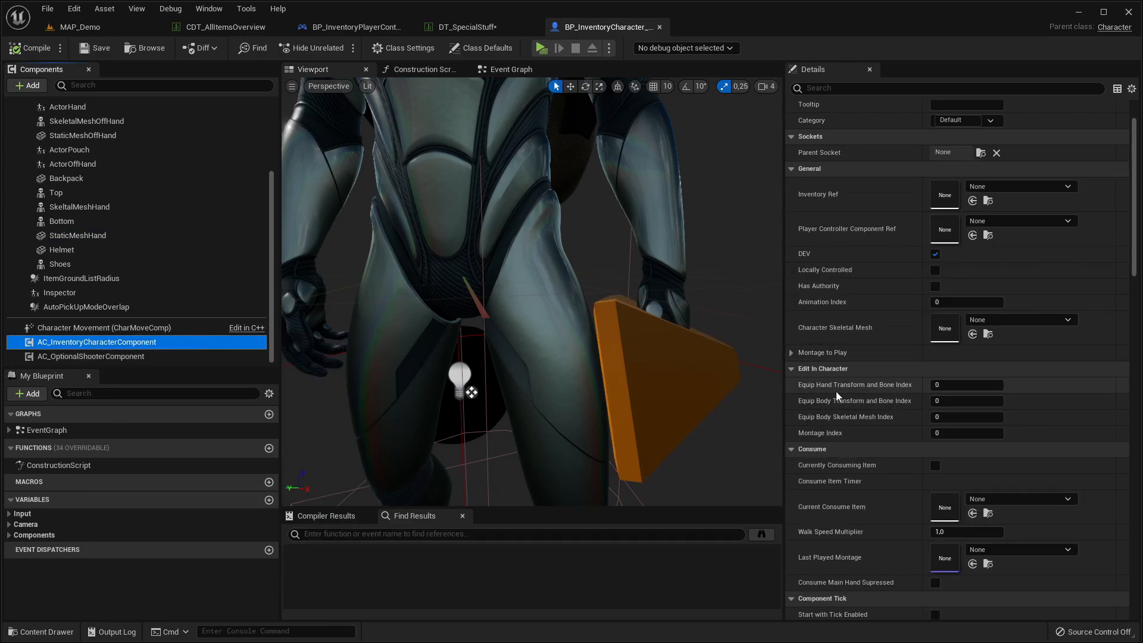
pyautogui.scroll(-1, 835, 381)
pyautogui.scroll(-1, 830, 357)
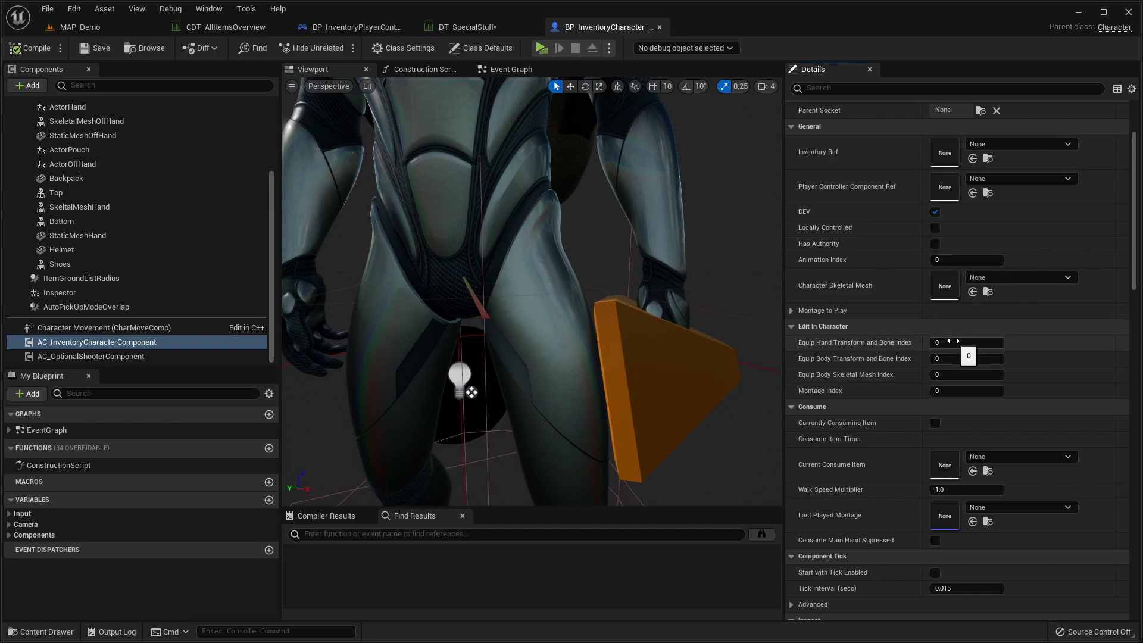
pyautogui.click(467, 27)
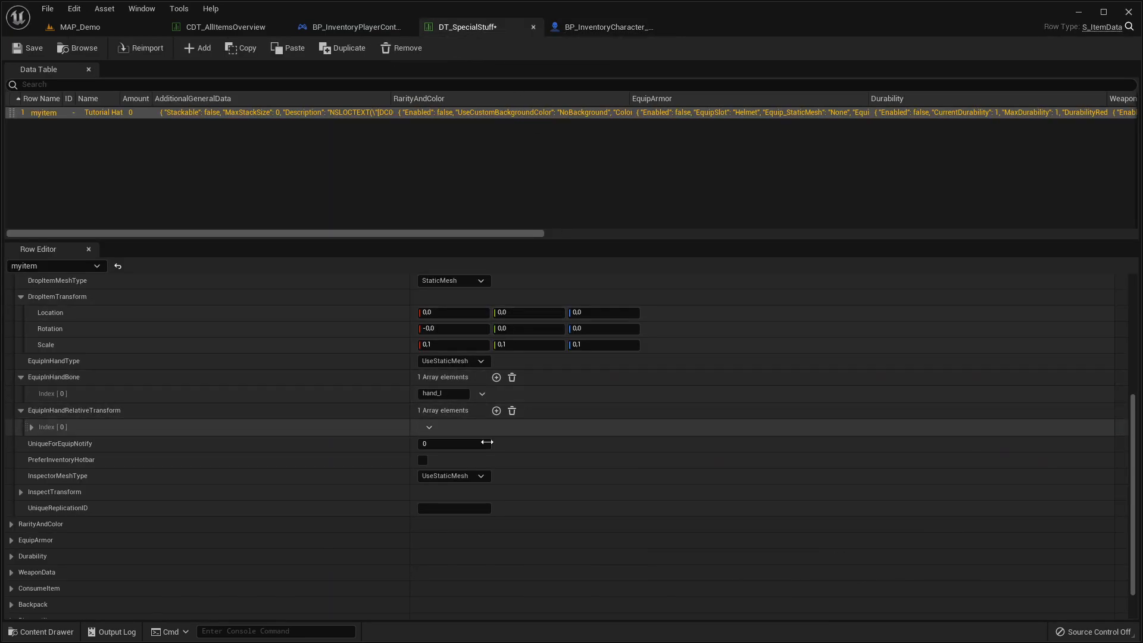
pyautogui.click(30, 427)
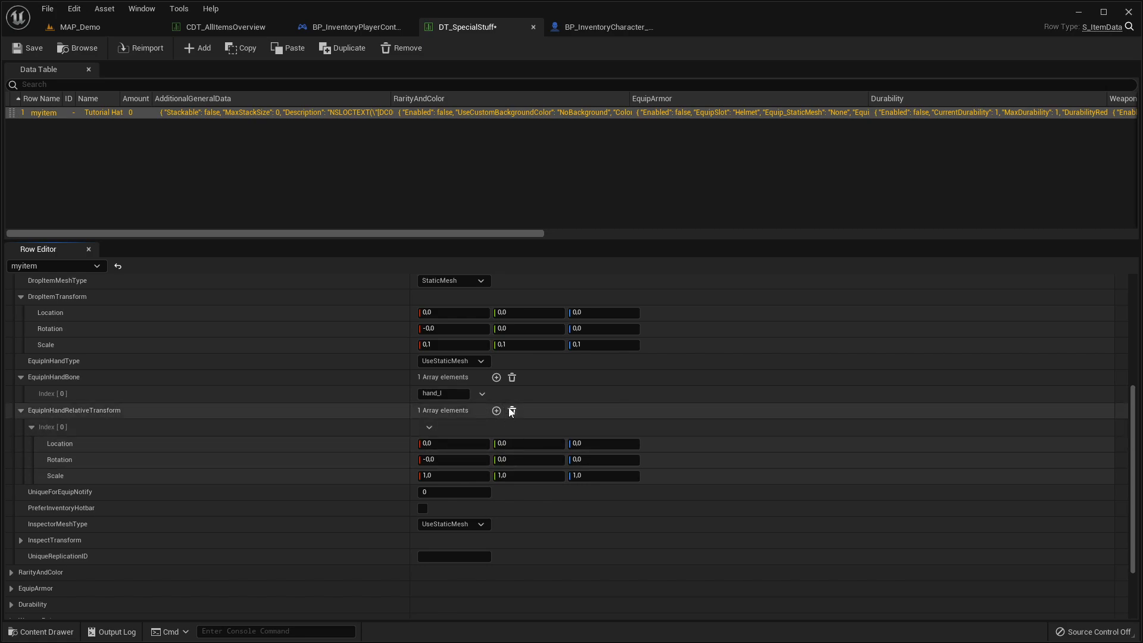
pyautogui.click(31, 428)
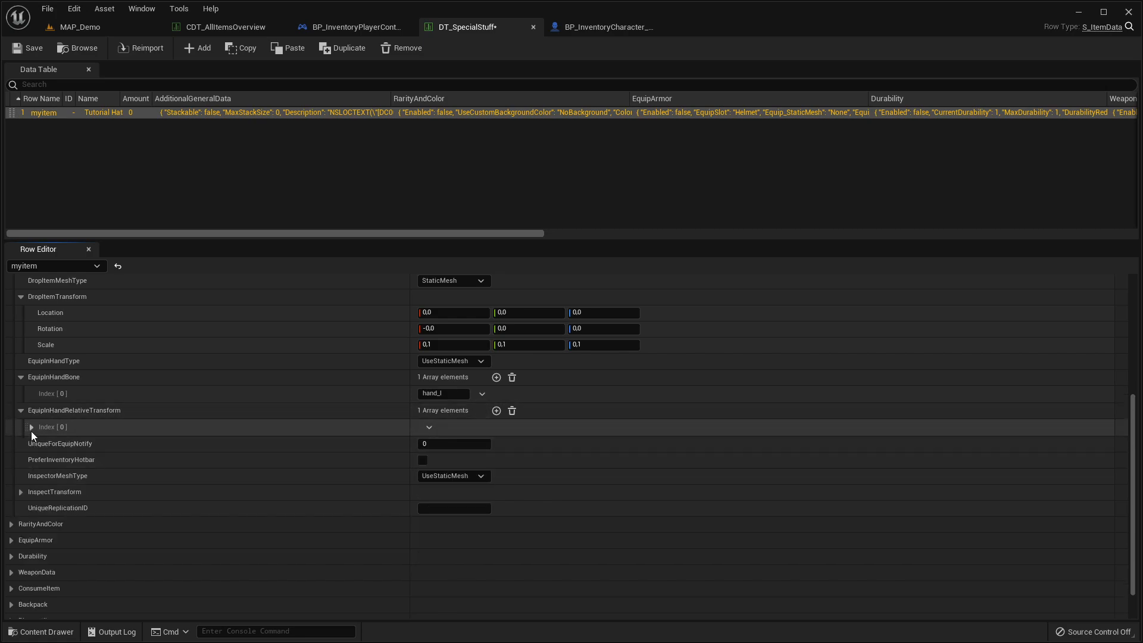
# Copy StaticMeshHand's location (12,513839, -7,39655, -0,271616) into the first EquipInHandRelativeTransform element of myitem in DT_SpecialStuff.
pyautogui.click(592, 24)
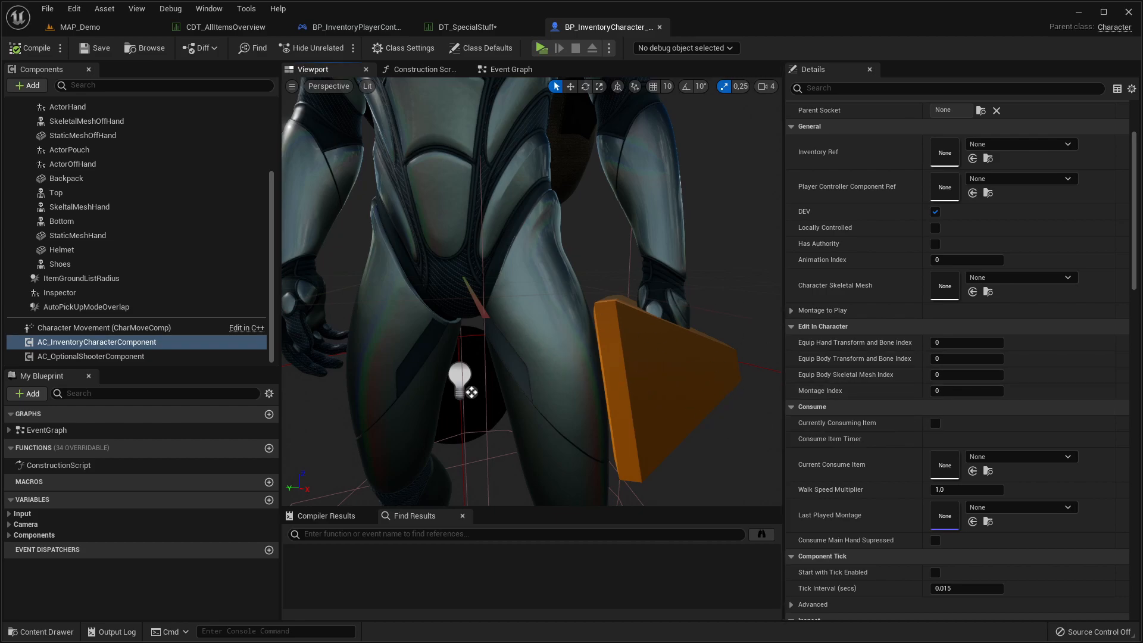
pyautogui.click(608, 385)
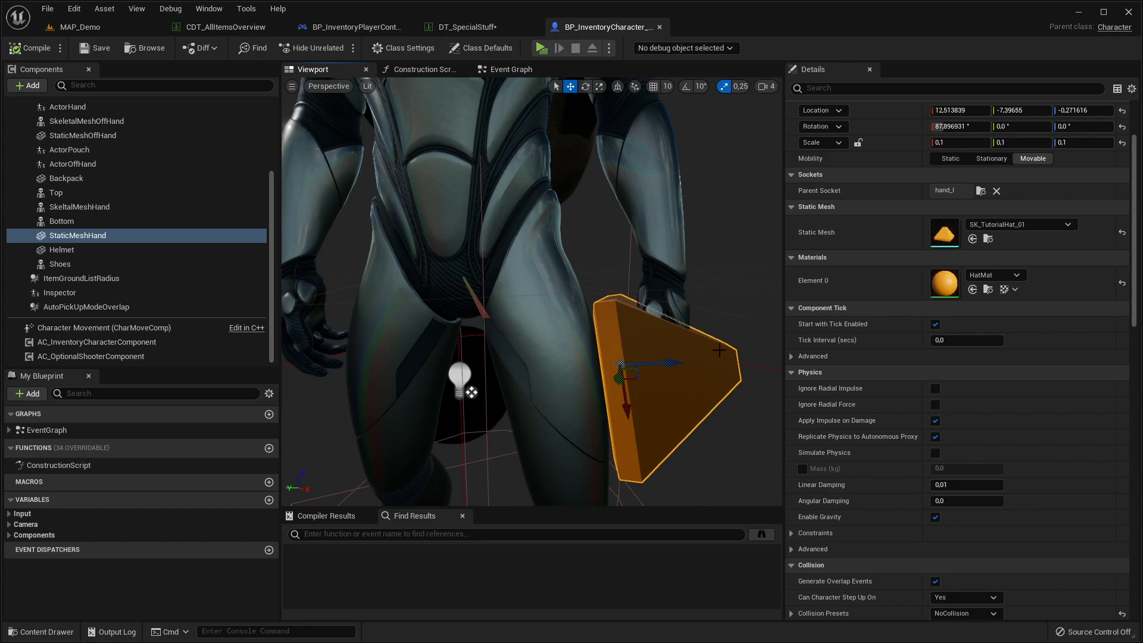
pyautogui.moveTo(628, 280); pyautogui.dragTo(524, 277, button='right')
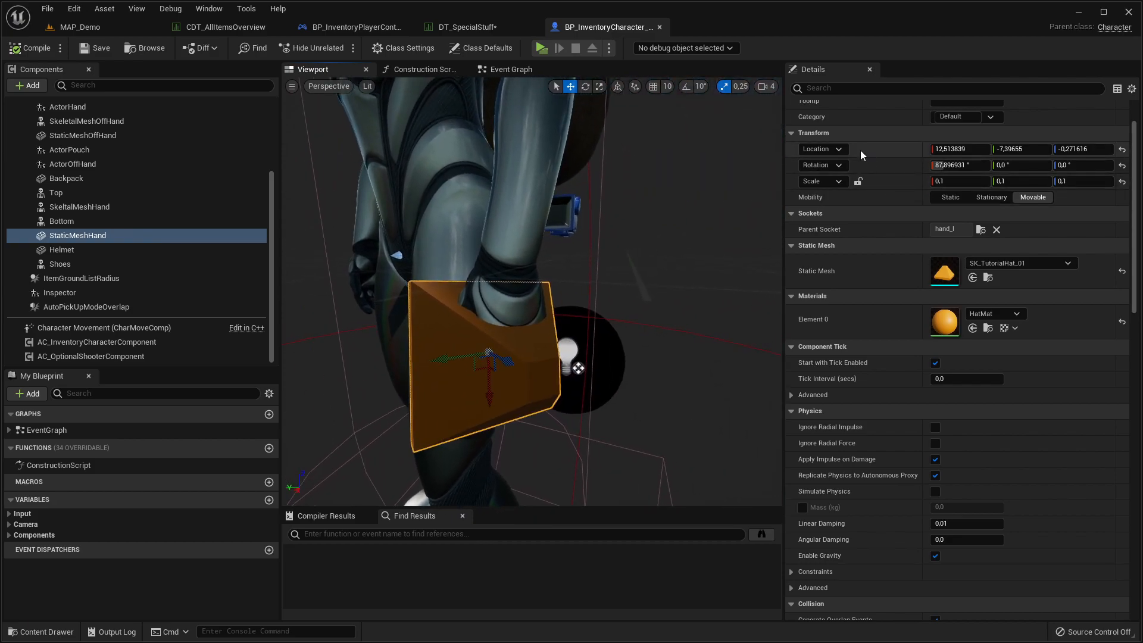
pyautogui.rightClick(861, 150)
pyautogui.click(884, 156)
pyautogui.rightClick(867, 149)
pyautogui.click(890, 157)
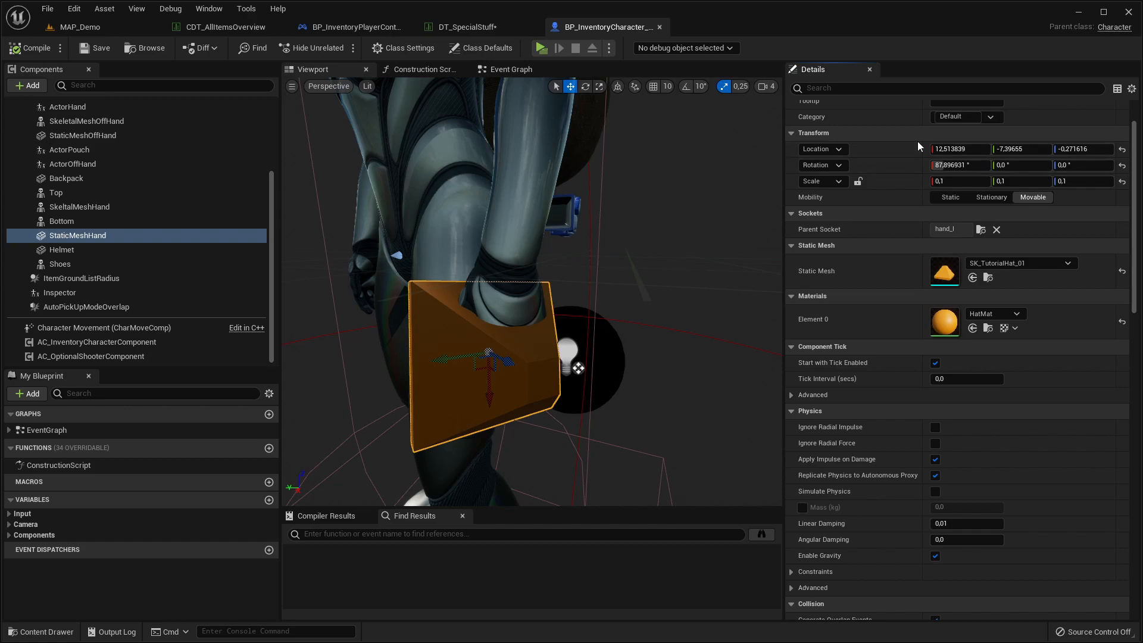
pyautogui.click(501, 31)
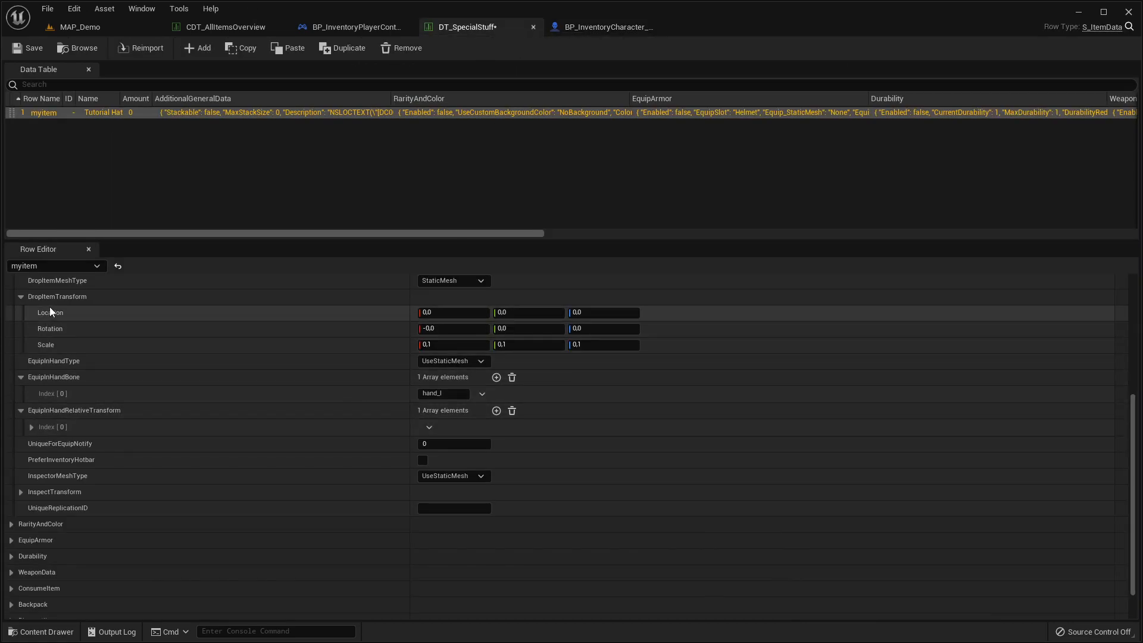
pyautogui.click(32, 428)
pyautogui.scroll(-2, 82, 455)
pyautogui.rightClick(61, 406)
pyautogui.click(84, 427)
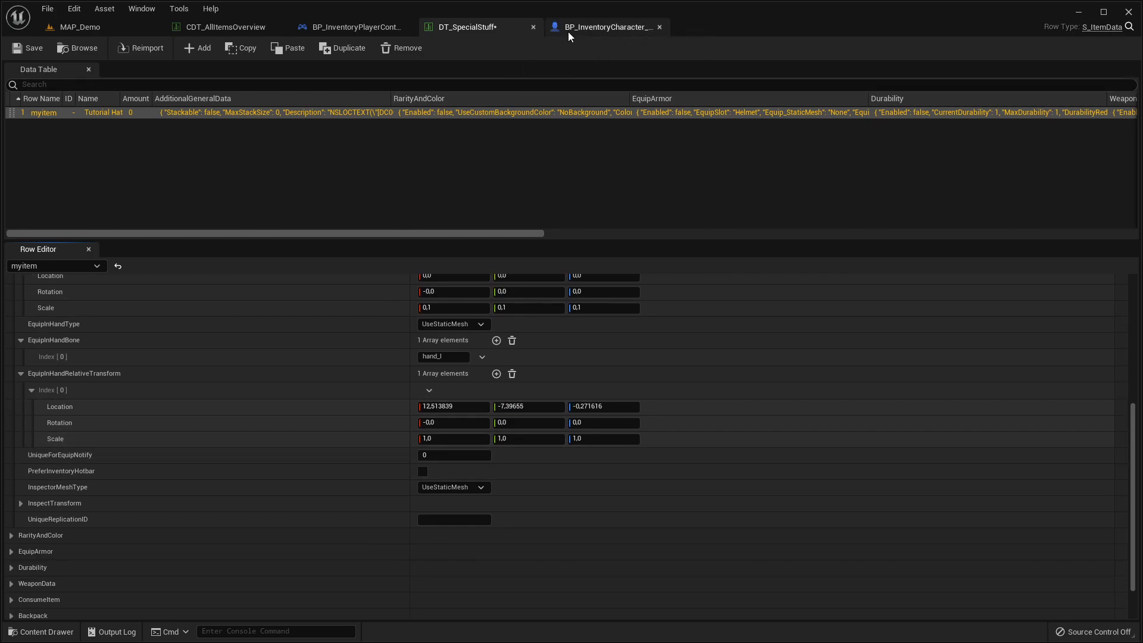
# Copy StaticMeshHand's rotation of 87,896931° around X into the rotation of the same EquipInHandRelativeTransform element.
pyautogui.click(594, 28)
pyautogui.rightClick(852, 165)
pyautogui.click(873, 174)
pyautogui.click(467, 27)
pyautogui.rightClick(153, 423)
pyautogui.click(176, 454)
# Copy StaticMeshHand's 0,1 scale into the EquipInHandRelativeTransform element's scale and collapse that element.
pyautogui.click(596, 27)
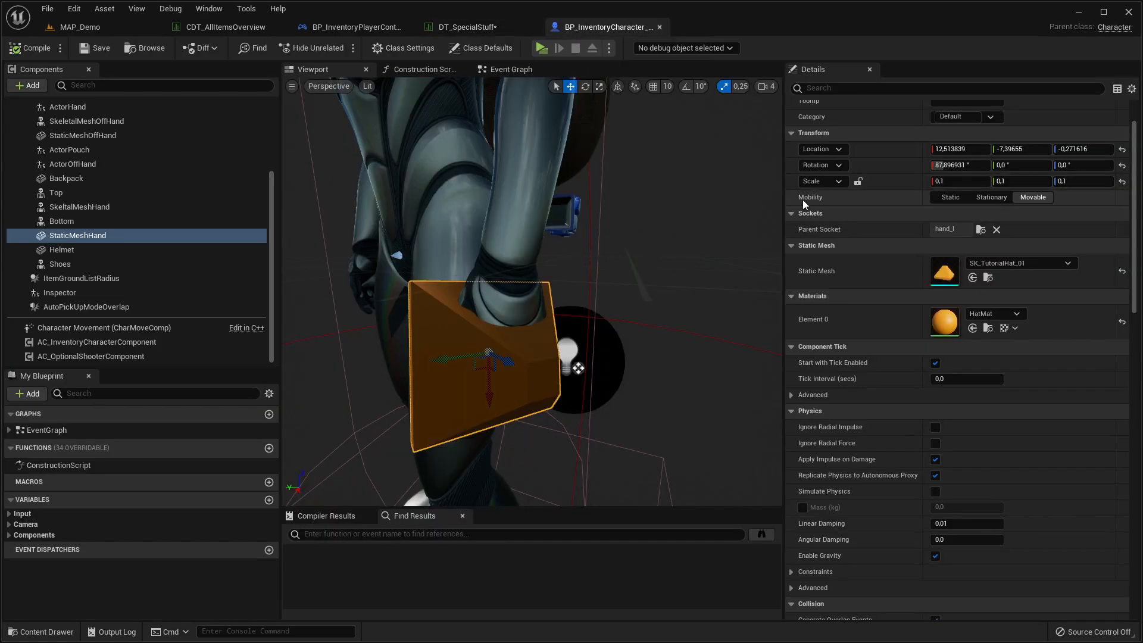
pyautogui.rightClick(871, 182)
pyautogui.click(887, 190)
pyautogui.click(481, 26)
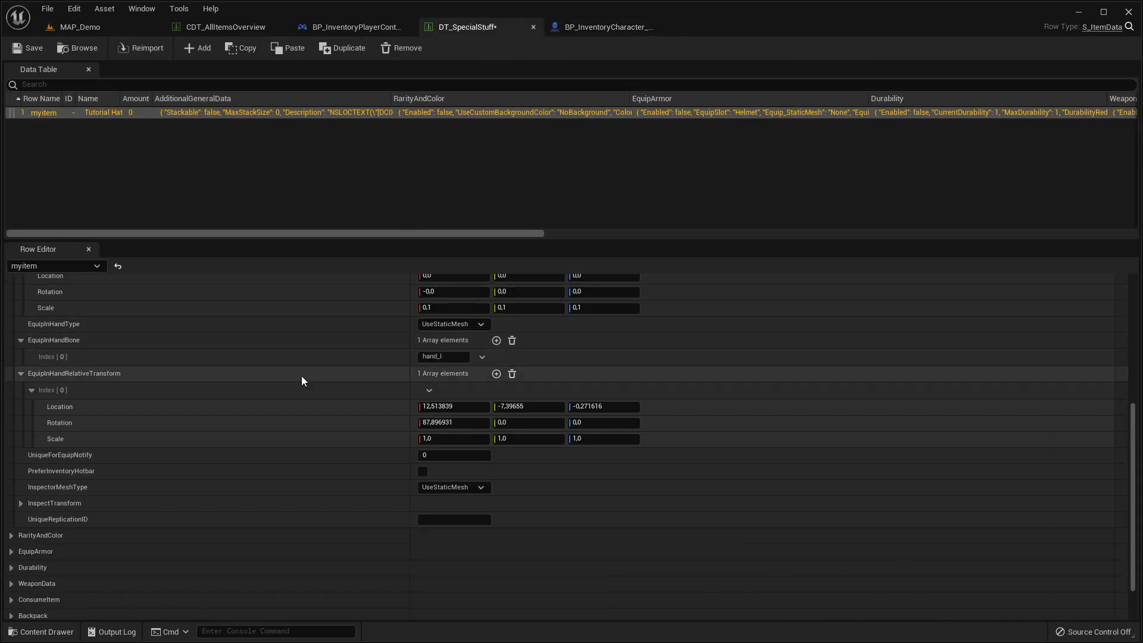
pyautogui.rightClick(83, 439)
pyautogui.click(117, 462)
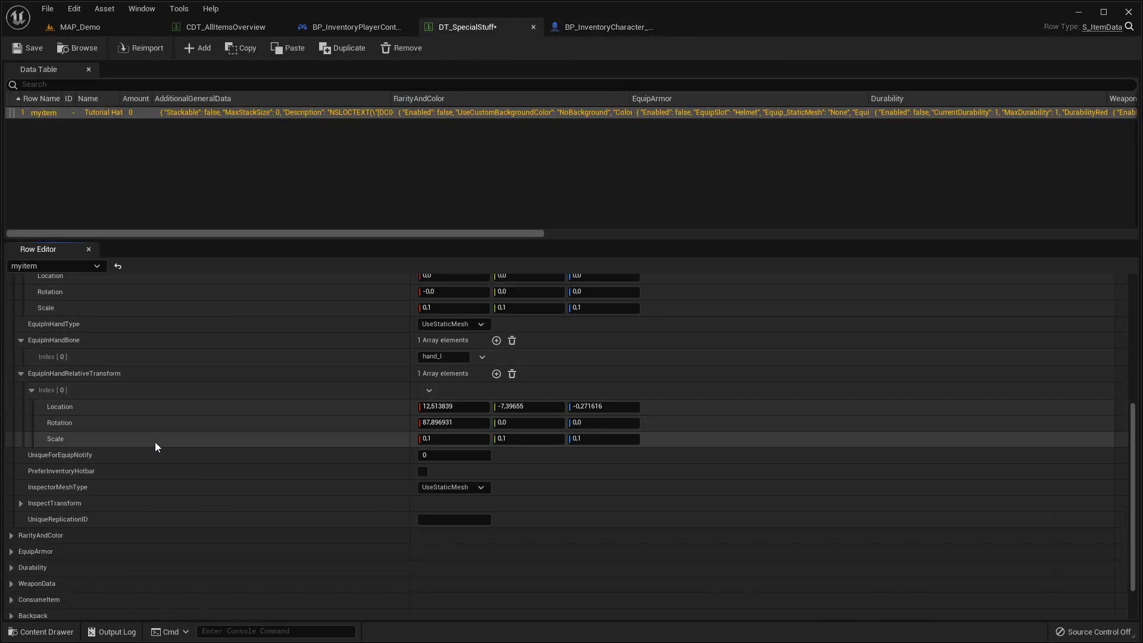
pyautogui.click(33, 391)
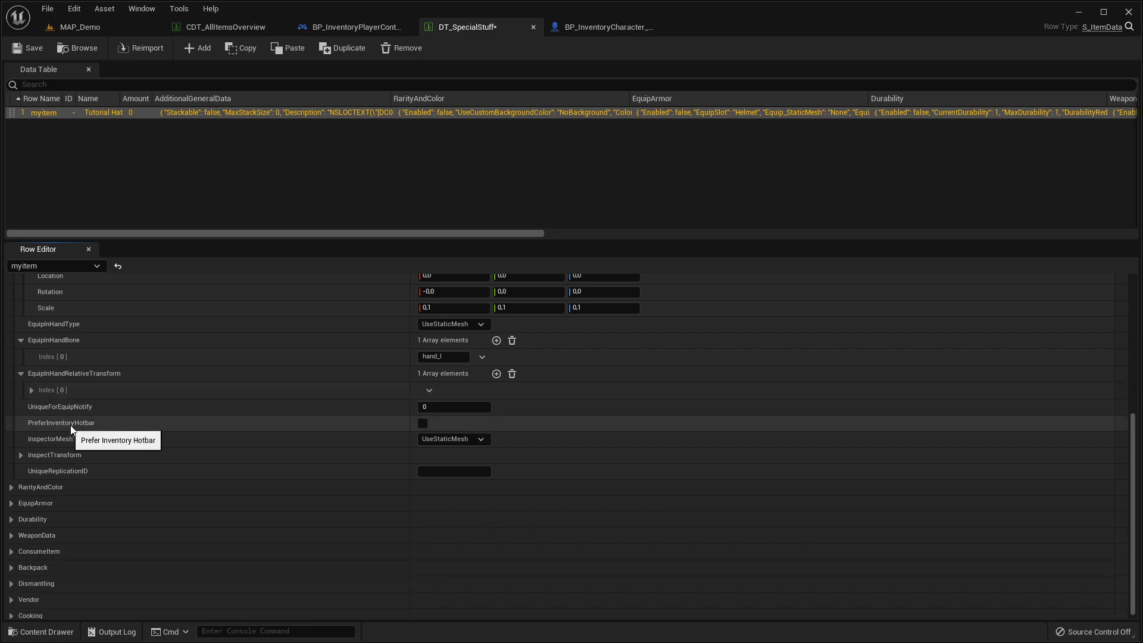
# Enable PreferInventoryHotbar for the myitem row.
pyautogui.moveTo(208, 426); pyautogui.dragTo(207, 406, button='right')
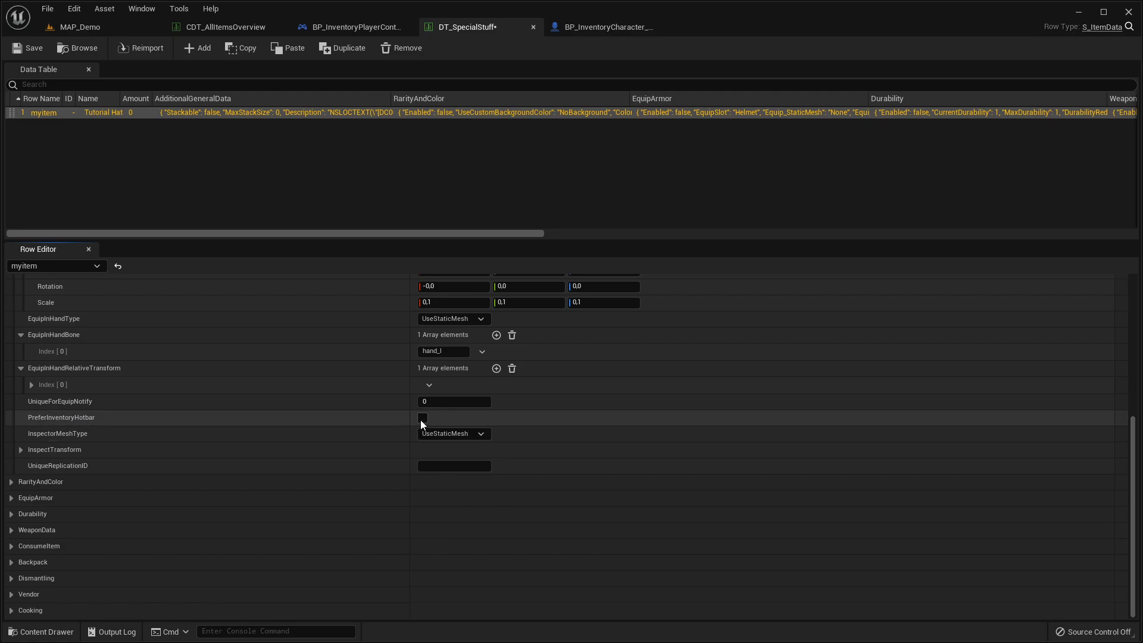
pyautogui.moveTo(126, 417); pyautogui.dragTo(126, 396, button='right')
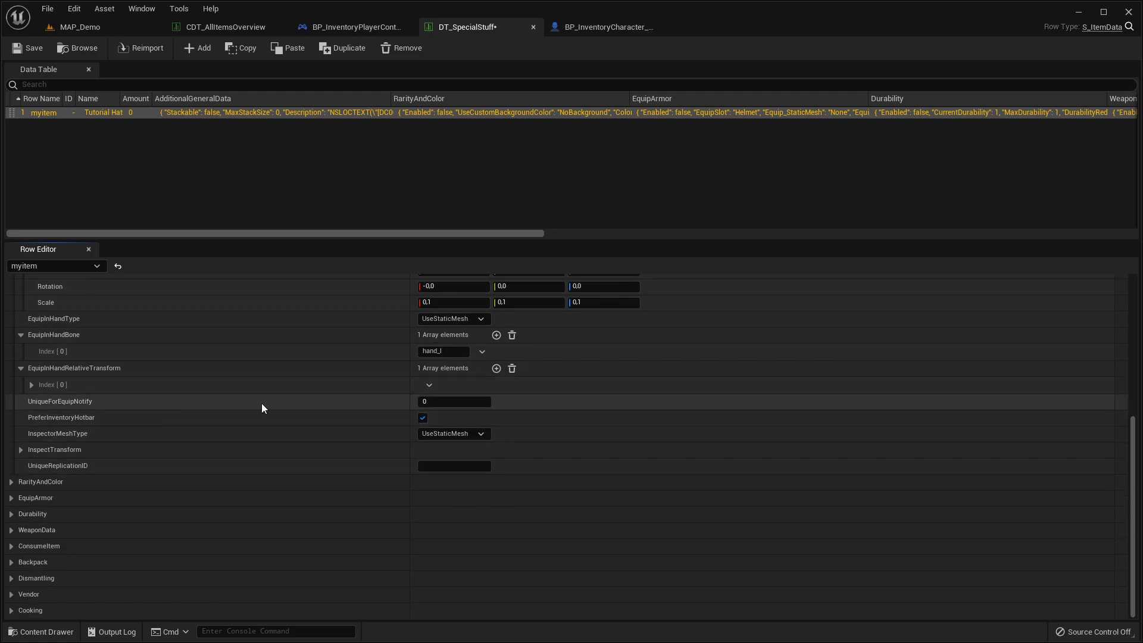
pyautogui.moveTo(47, 429); pyautogui.dragTo(46, 381, button='right')
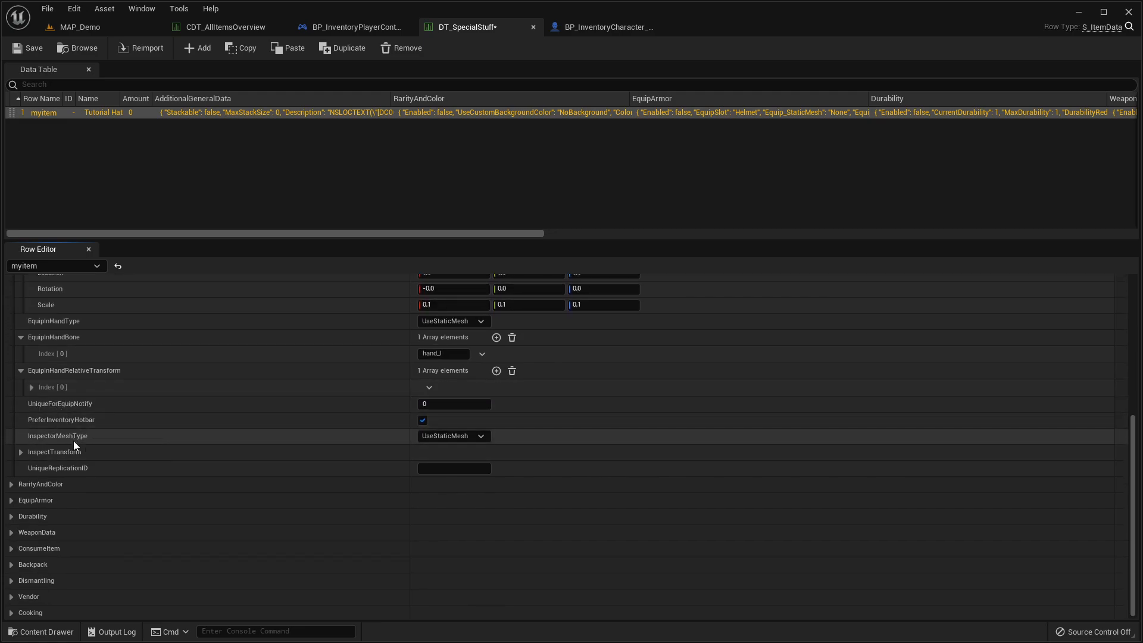
# Keep InspectorMeshType at UseStaticMesh, set the InspectTransform scale to 0,1 on all axes and save DT_SpecialStuff.
pyautogui.click(448, 437)
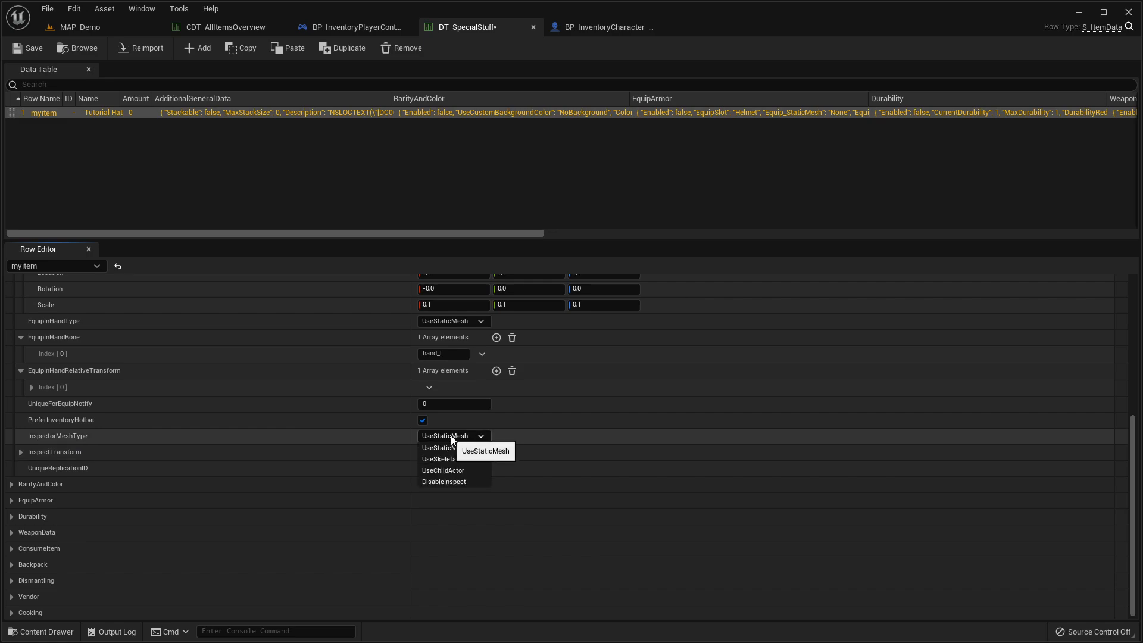
pyautogui.click(454, 438)
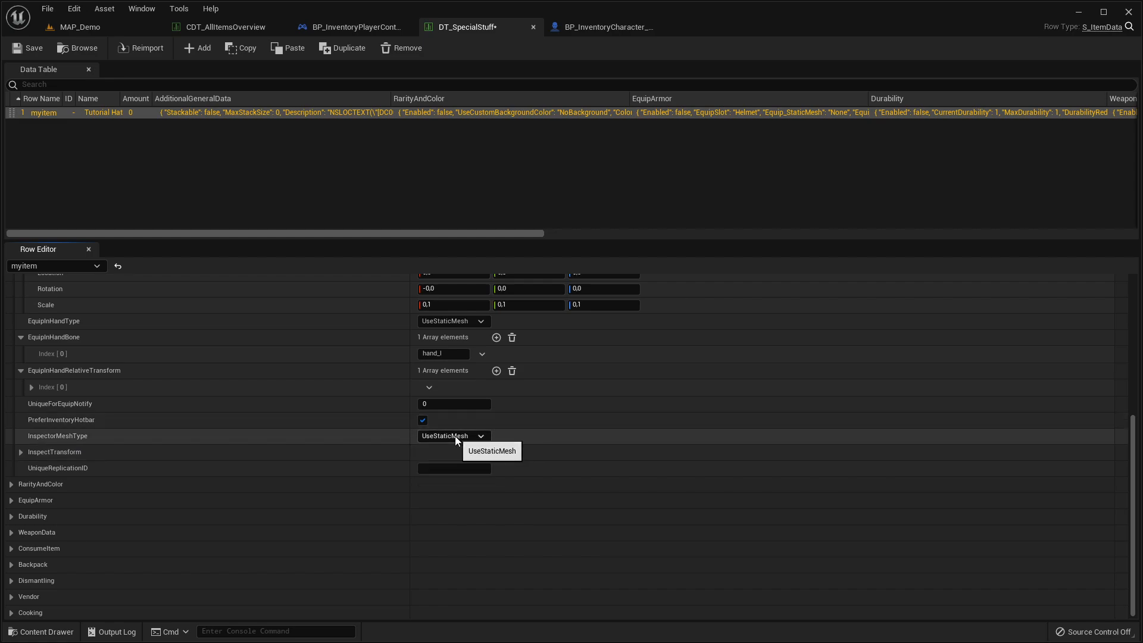
pyautogui.click(22, 452)
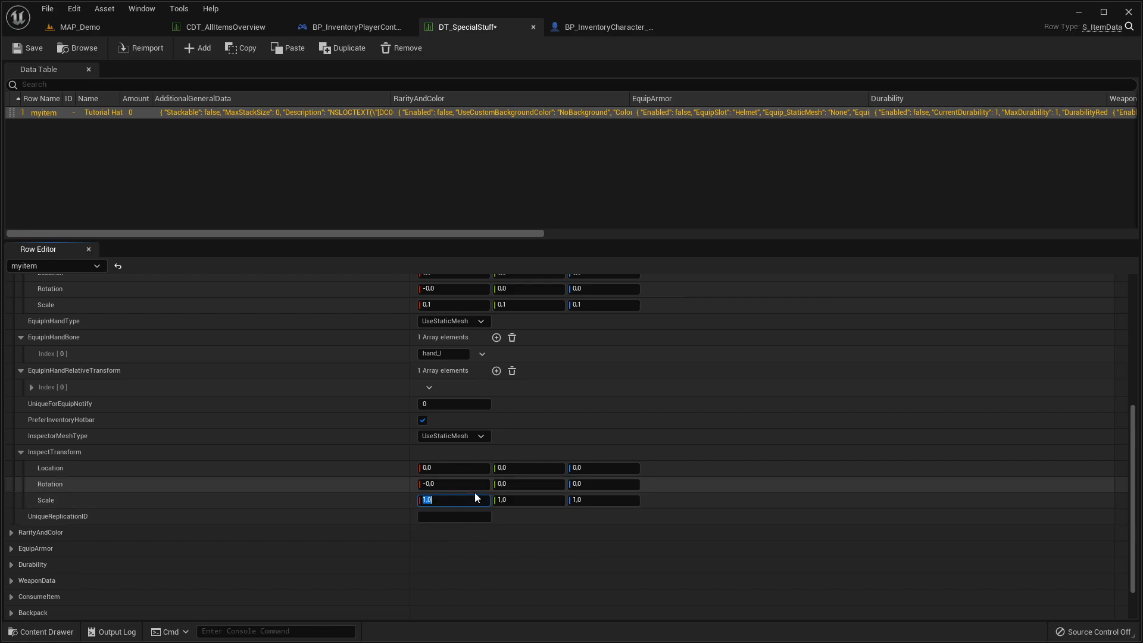
pyautogui.write('0,1')
pyautogui.press('Tab')
pyautogui.press('Tab')
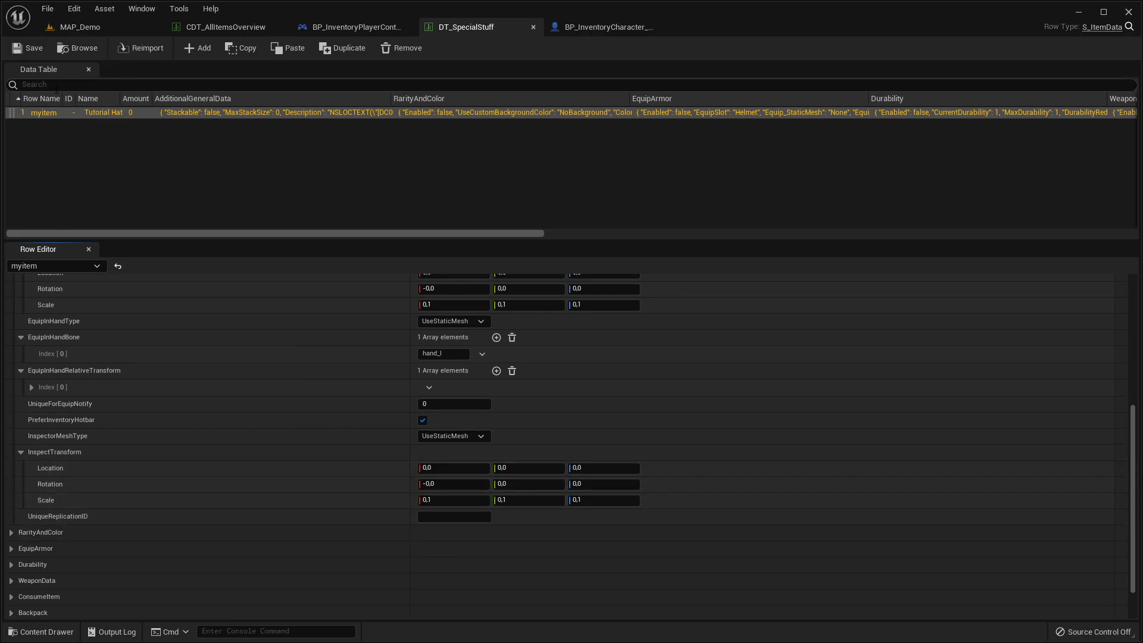
# Play MAP_Demo in a preview window and open the inventory to check the Tutorial Hat.
pyautogui.click(77, 26)
pyautogui.click(261, 51)
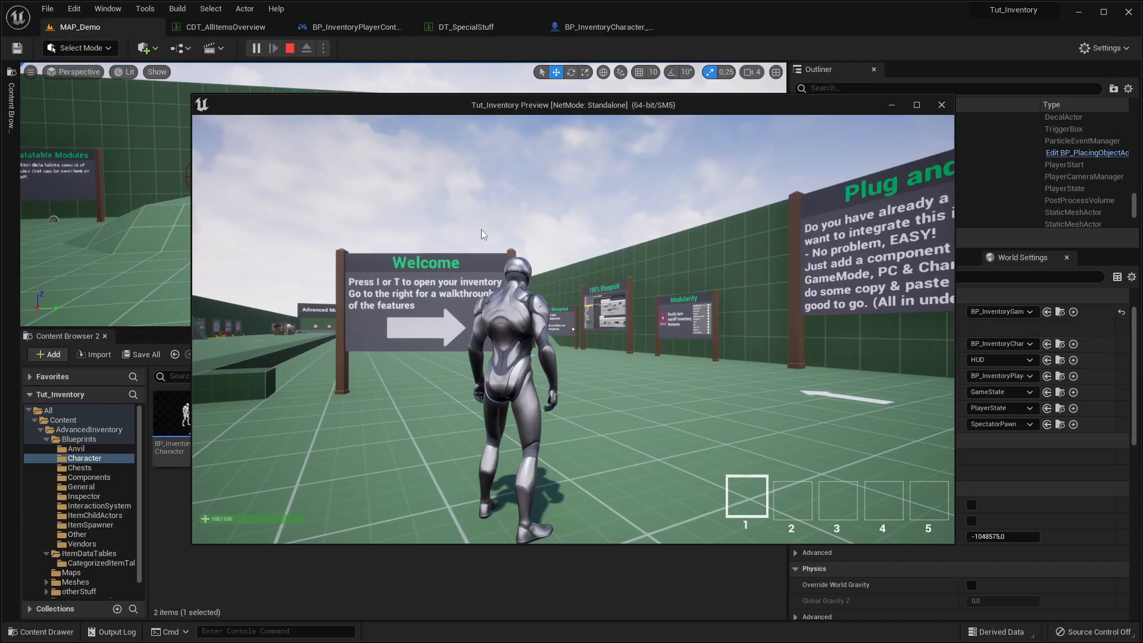
pyautogui.press('i')
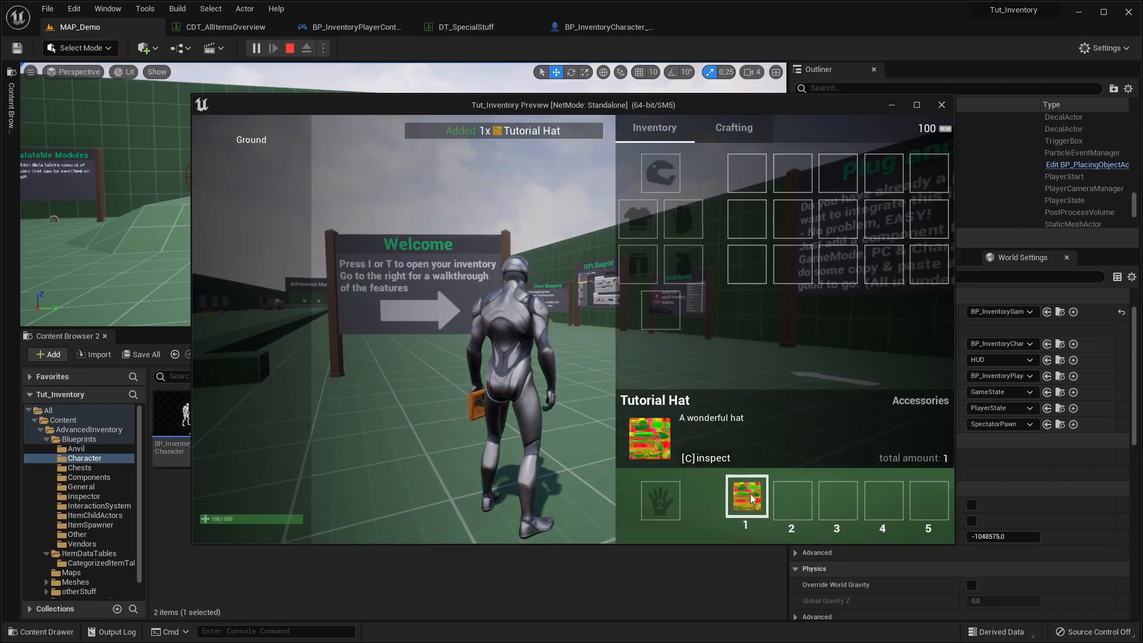
# Close the inventory and run the character around to view the Tutorial Hat held in its hand.
pyautogui.press('i')
pyautogui.press('w')
pyautogui.press('s')
pyautogui.press('w')
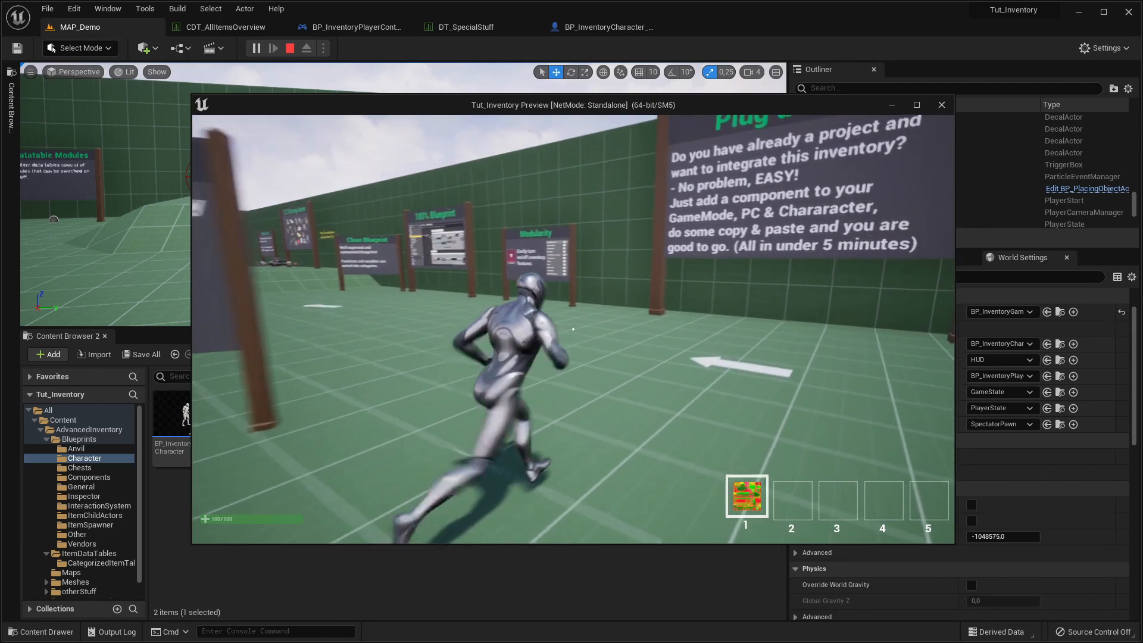
pyautogui.press('s')
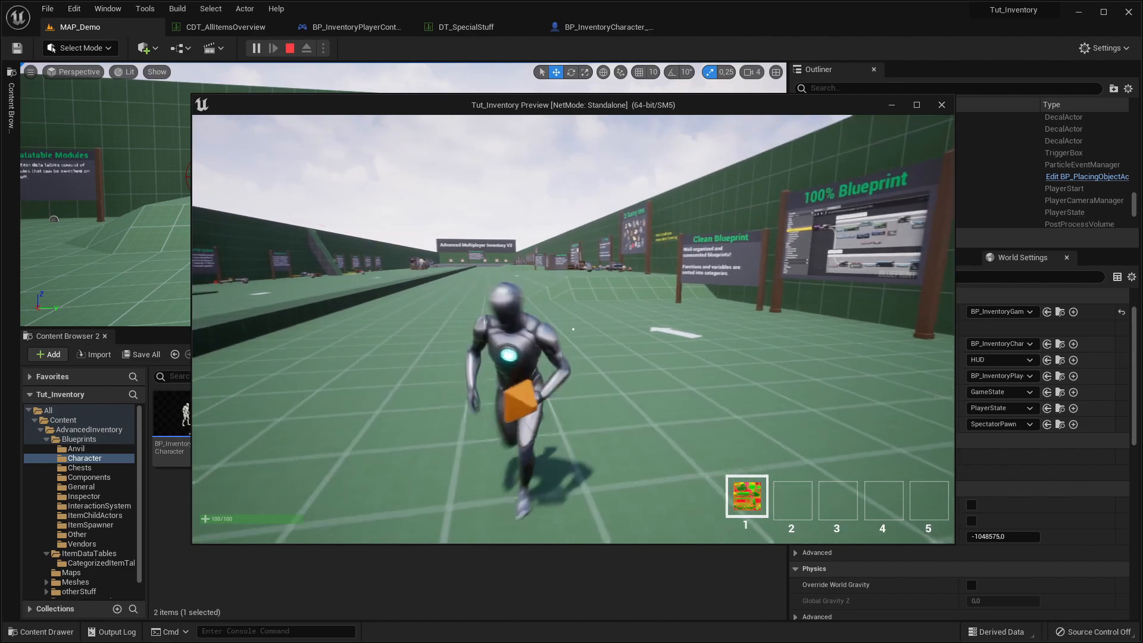
# Inspect the Tutorial Hat from the inventory, rotate it in the inspector and stop the preview.
pyautogui.press('i')
pyautogui.moveTo(747, 485); pyautogui.dragTo(501, 162)
pyautogui.press('i')
pyautogui.press('c')
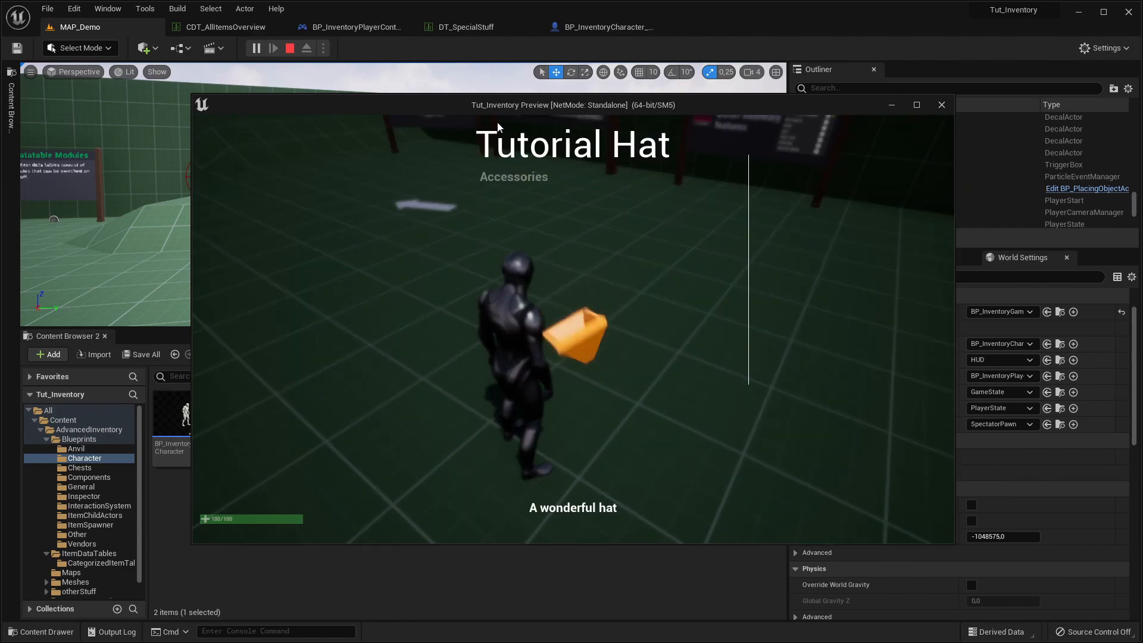
pyautogui.moveTo(595, 263); pyautogui.dragTo(494, 316)
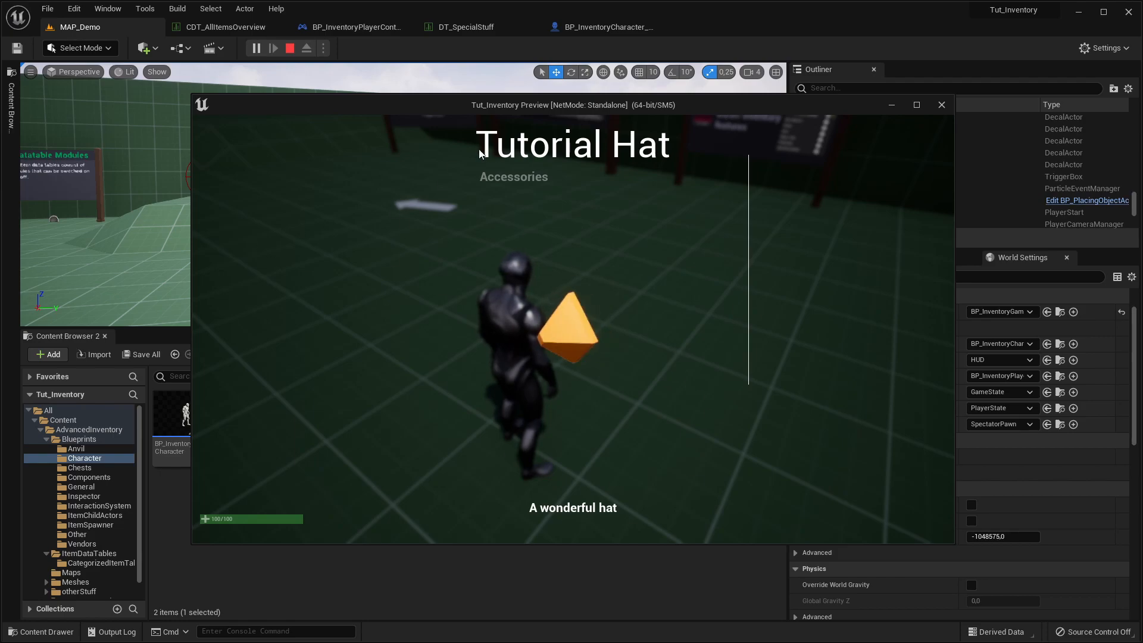
pyautogui.press('Escape')
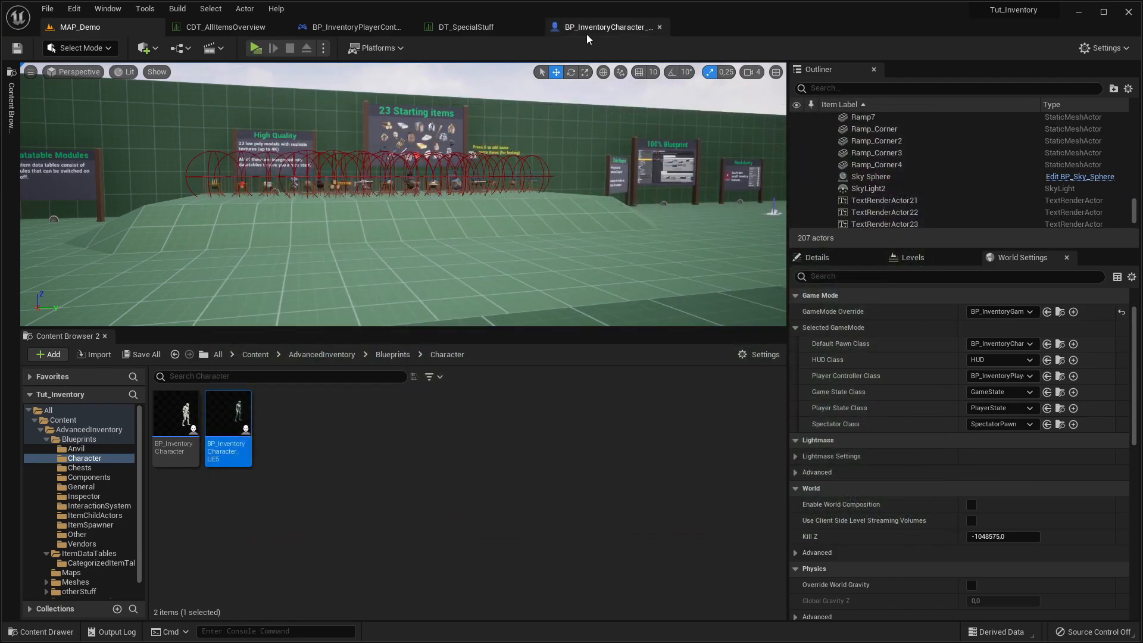
# In DT_SpecialStuff, set the InspectTransform scale of myitem to 0,3 on all axes and save the table.
pyautogui.click(587, 30)
pyautogui.click(437, 26)
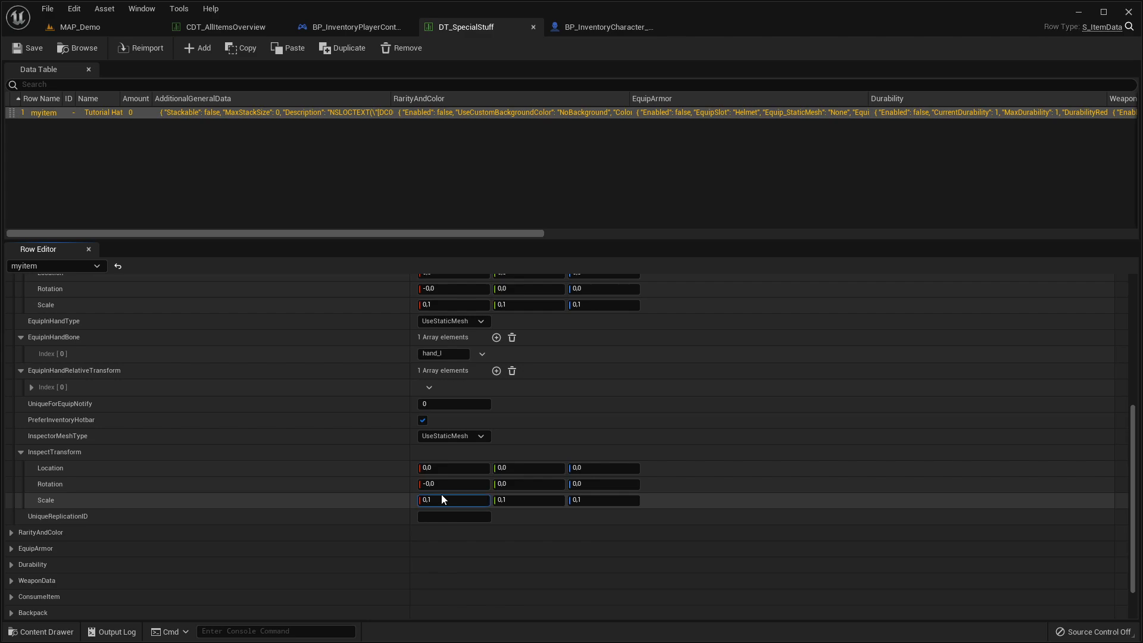
pyautogui.write('0,3')
pyautogui.press('Tab')
pyautogui.write('0,3')
pyautogui.press('Return')
pyautogui.hotkey('ctrl', 's')
# Play MAP_Demo, inspect the Tutorial Hat at its new inspector scale, rotate it and stop the preview.
pyautogui.click(77, 33)
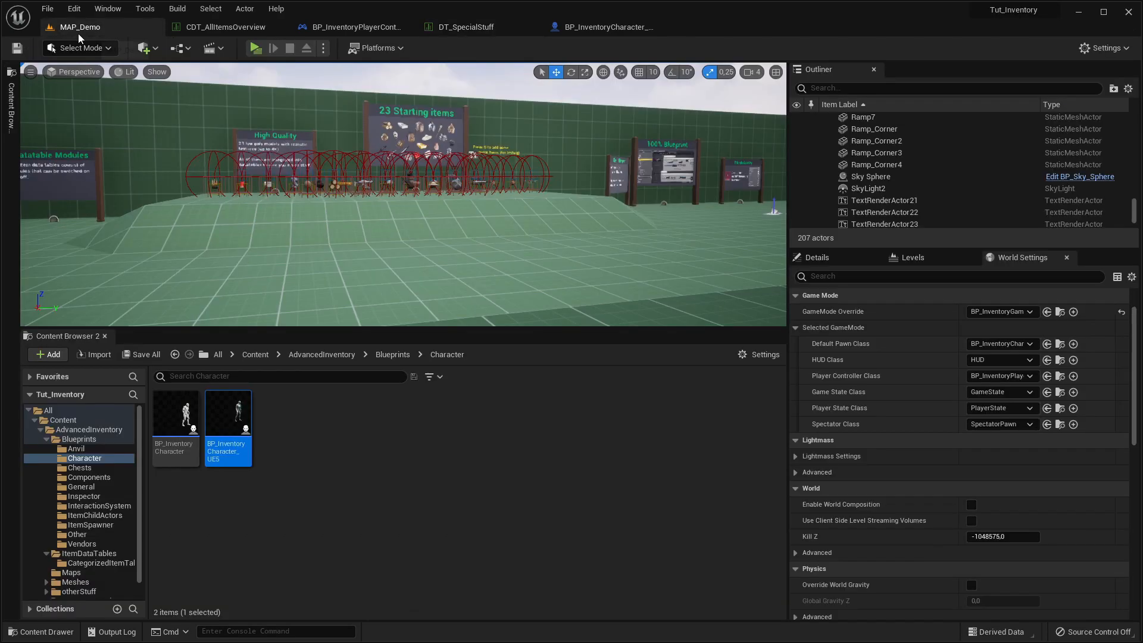
pyautogui.click(258, 53)
pyautogui.press('t')
pyautogui.press('g')
pyautogui.click(746, 493)
pyautogui.click(658, 445)
pyautogui.moveTo(657, 442); pyautogui.dragTo(791, 419)
pyautogui.press('Escape')
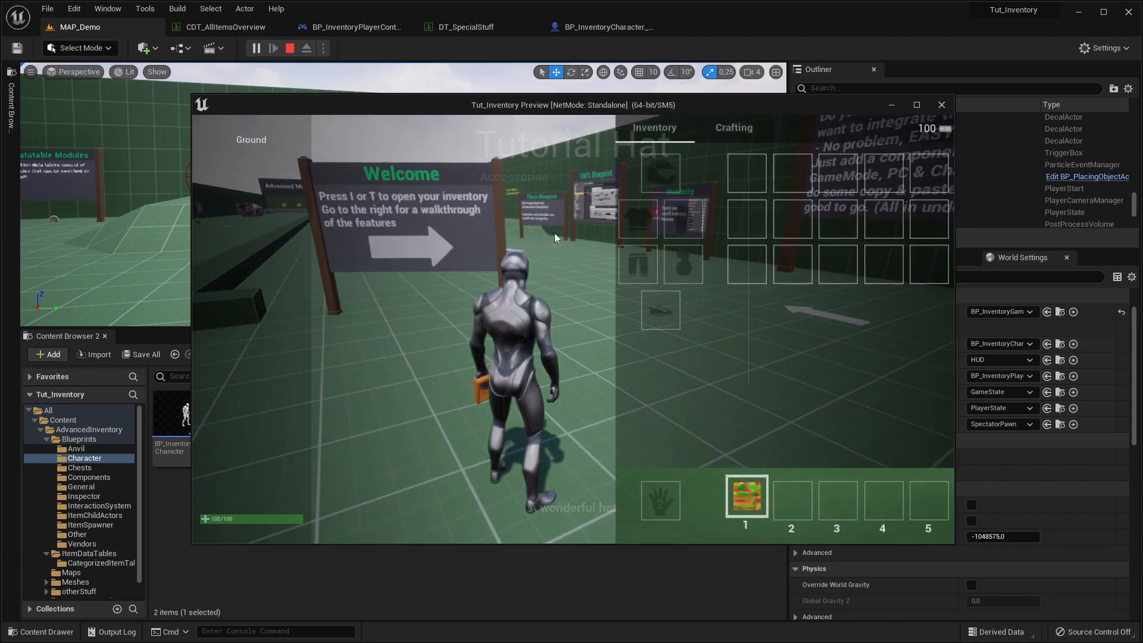
pyautogui.press('Escape')
# Return to DT_SpecialStuff and collapse the InspectTransform and AdditionalGeneralData sections of the myitem row.
pyautogui.click(586, 26)
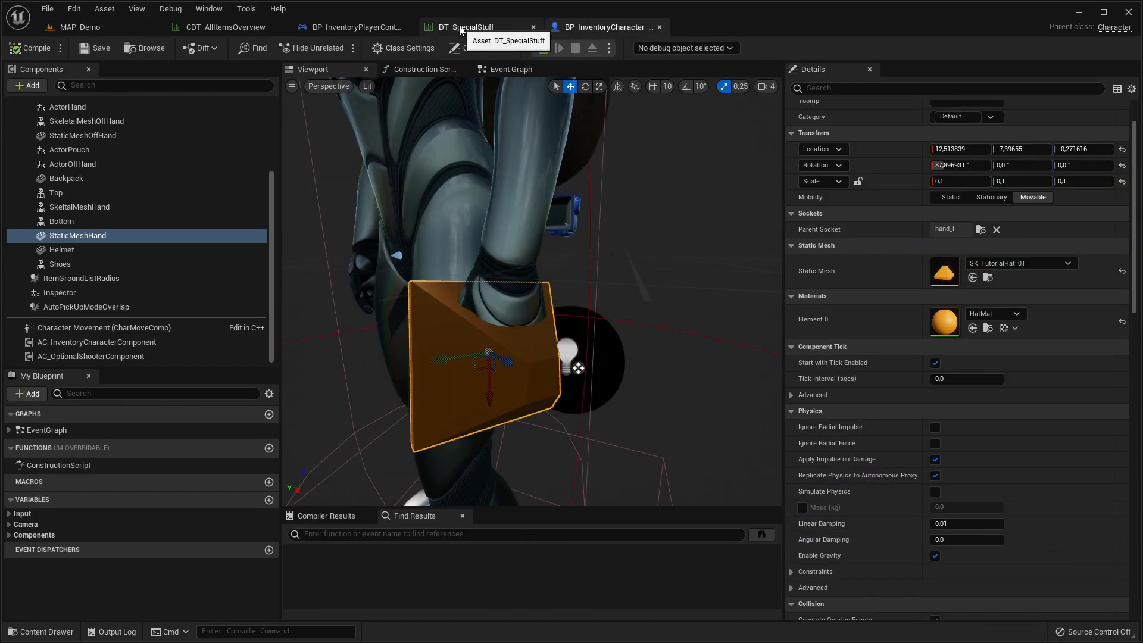
pyautogui.click(479, 27)
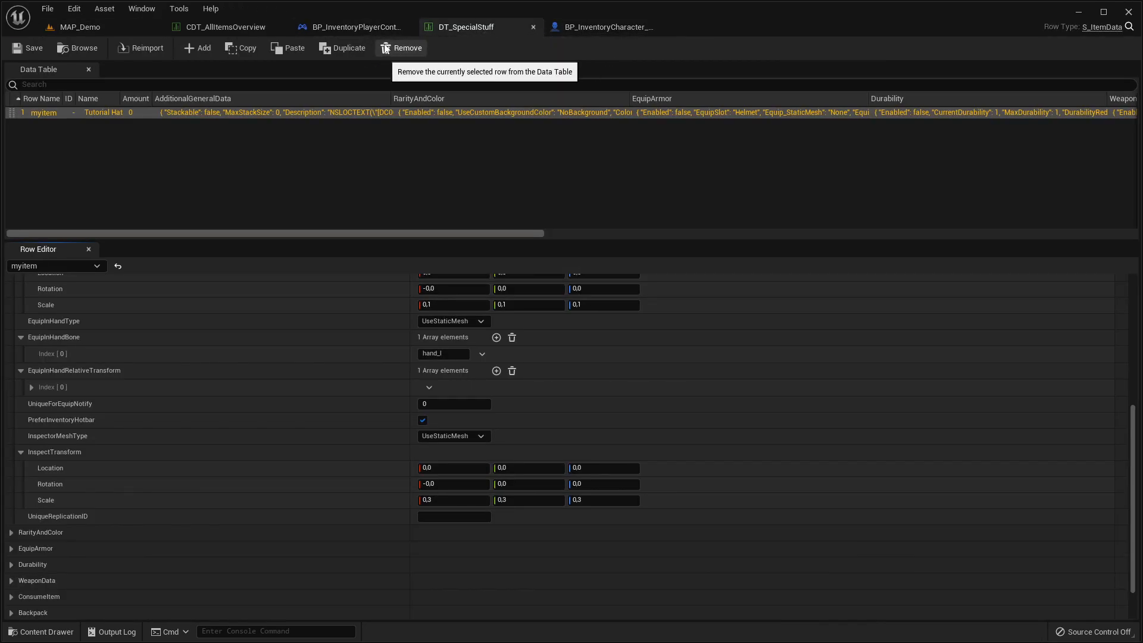
pyautogui.click(375, 28)
pyautogui.click(449, 30)
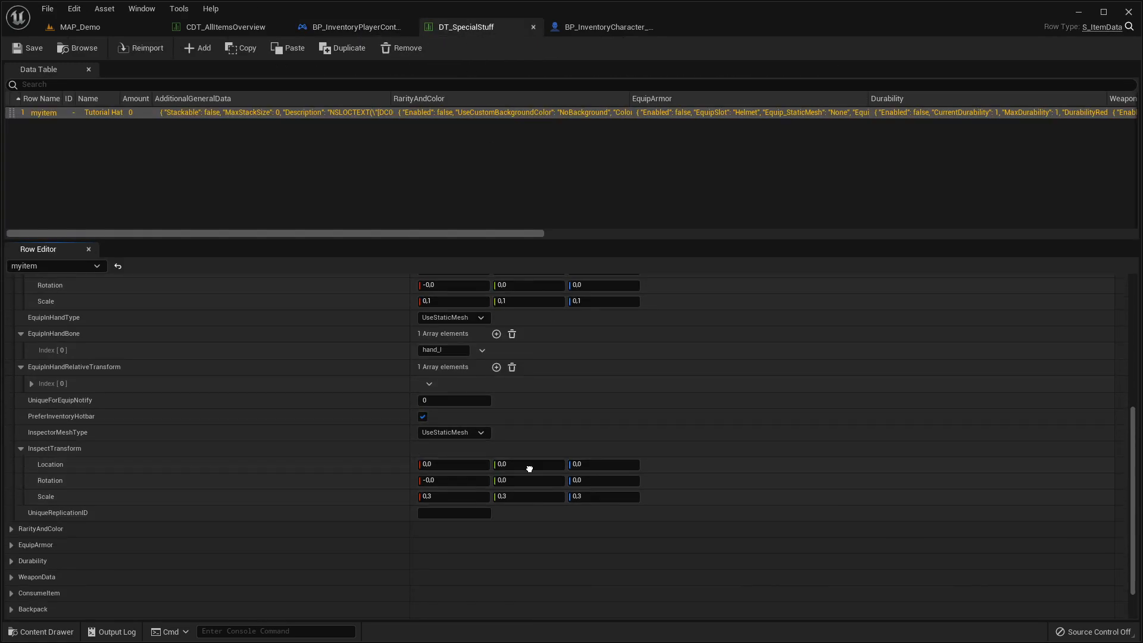
pyautogui.scroll(-2, 527, 459)
pyautogui.moveTo(404, 447); pyautogui.dragTo(172, 415, button='right')
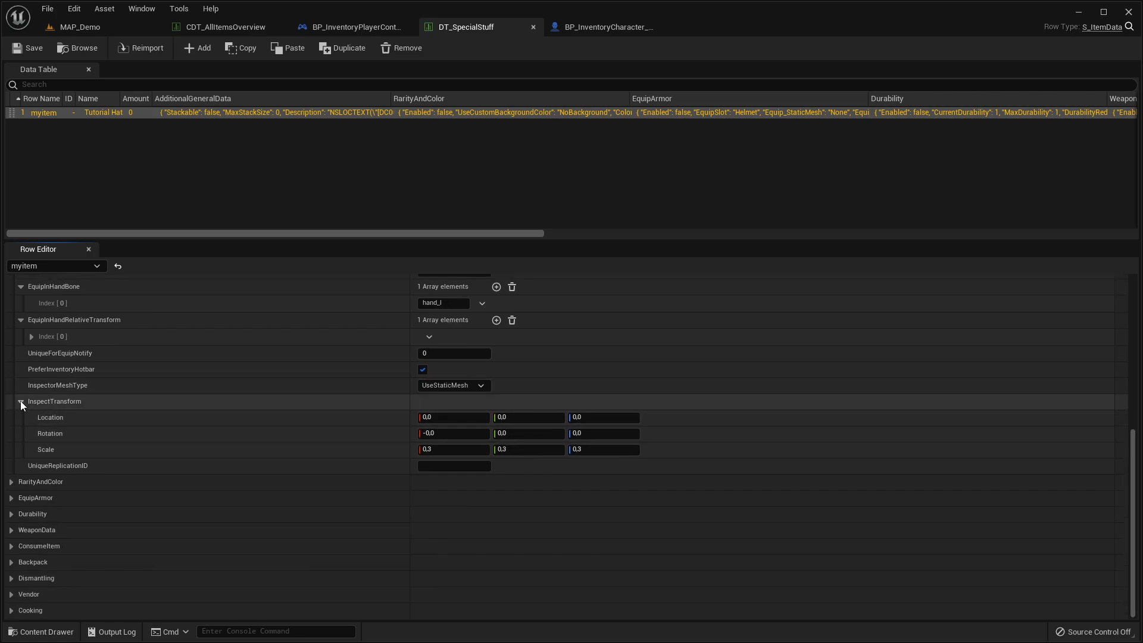
pyautogui.click(20, 401)
pyautogui.moveTo(62, 469); pyautogui.dragTo(59, 445, button='right')
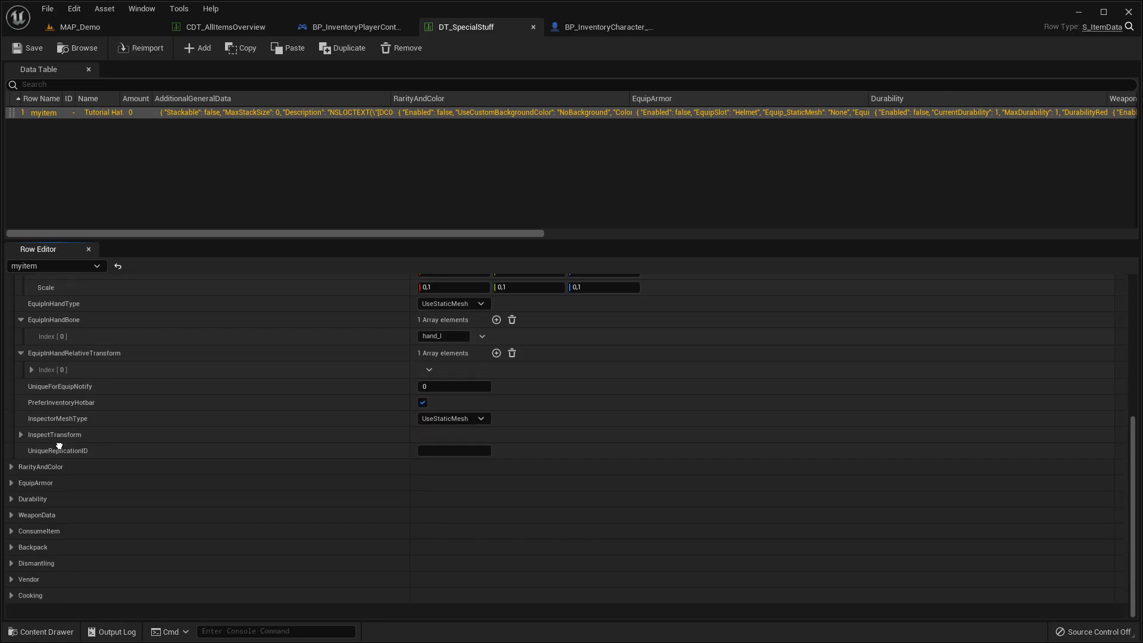
pyautogui.scroll(1, 59, 429)
pyautogui.scroll(3, 64, 420)
pyautogui.scroll(15, 64, 418)
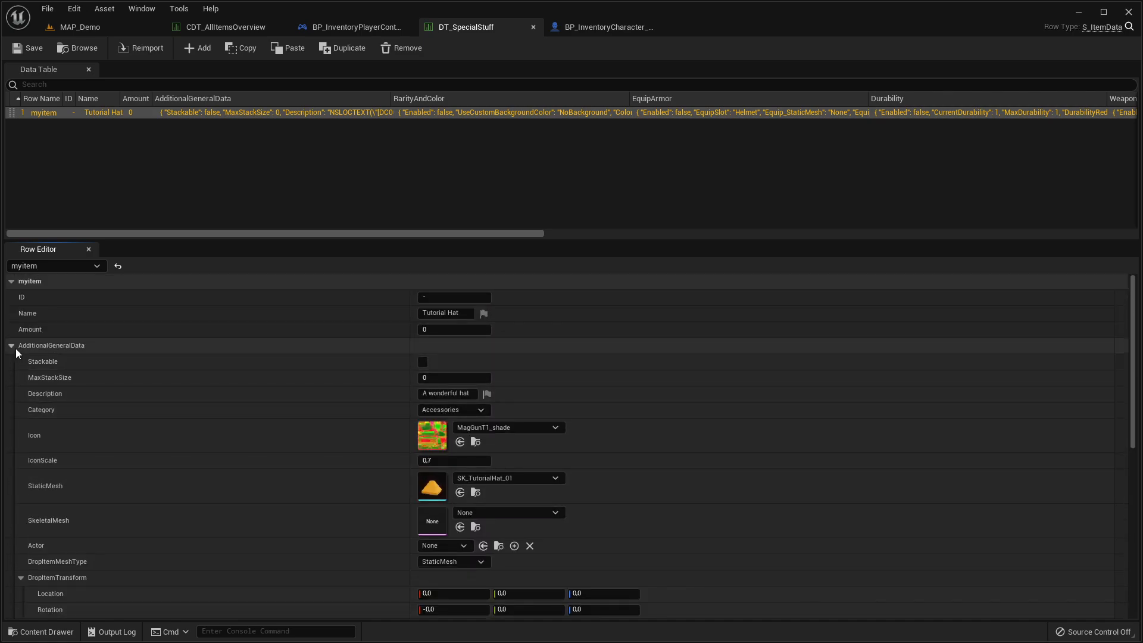
pyautogui.click(11, 346)
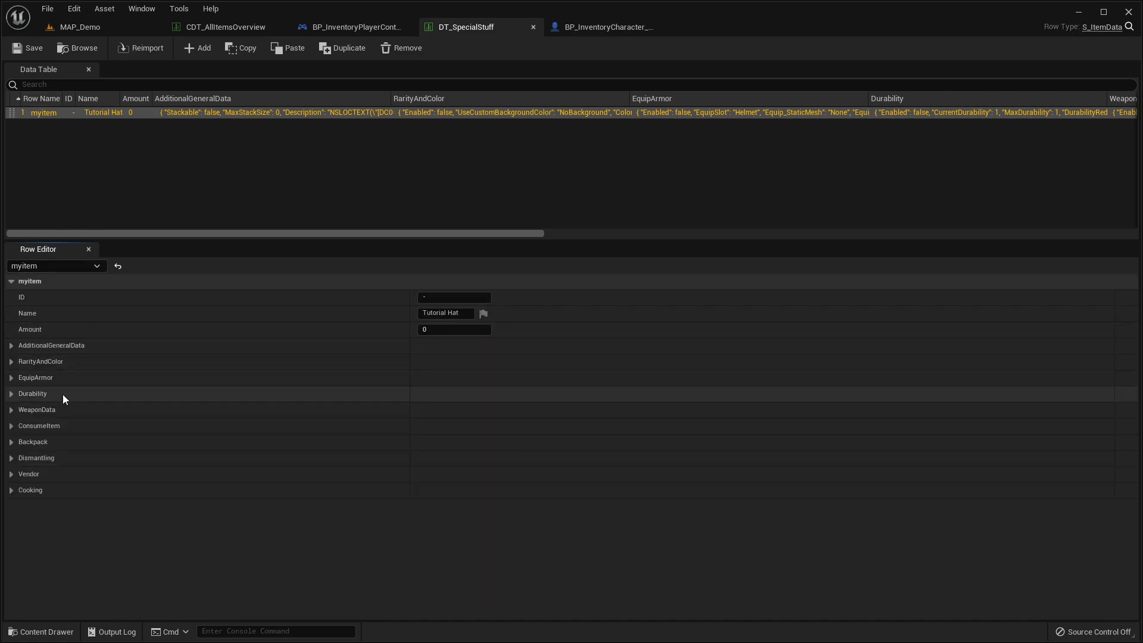
# Enable RarityAndColor for myitem and set UseCustomBackgroundColor to UseBackgroundColorPreset.
pyautogui.click(16, 364)
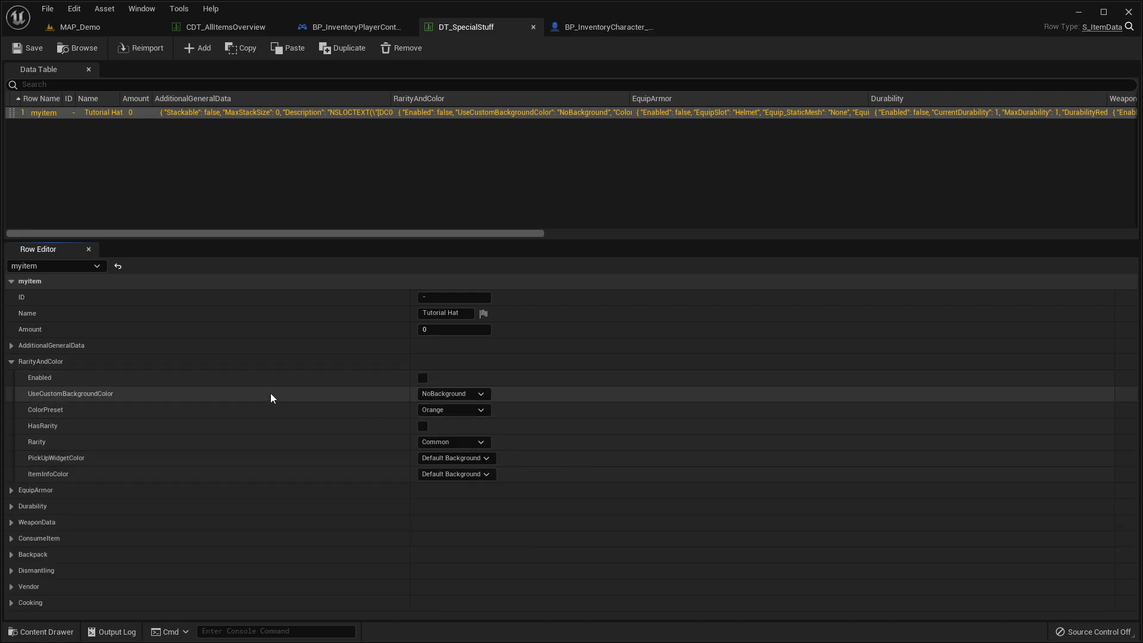
pyautogui.click(424, 379)
pyautogui.click(423, 379)
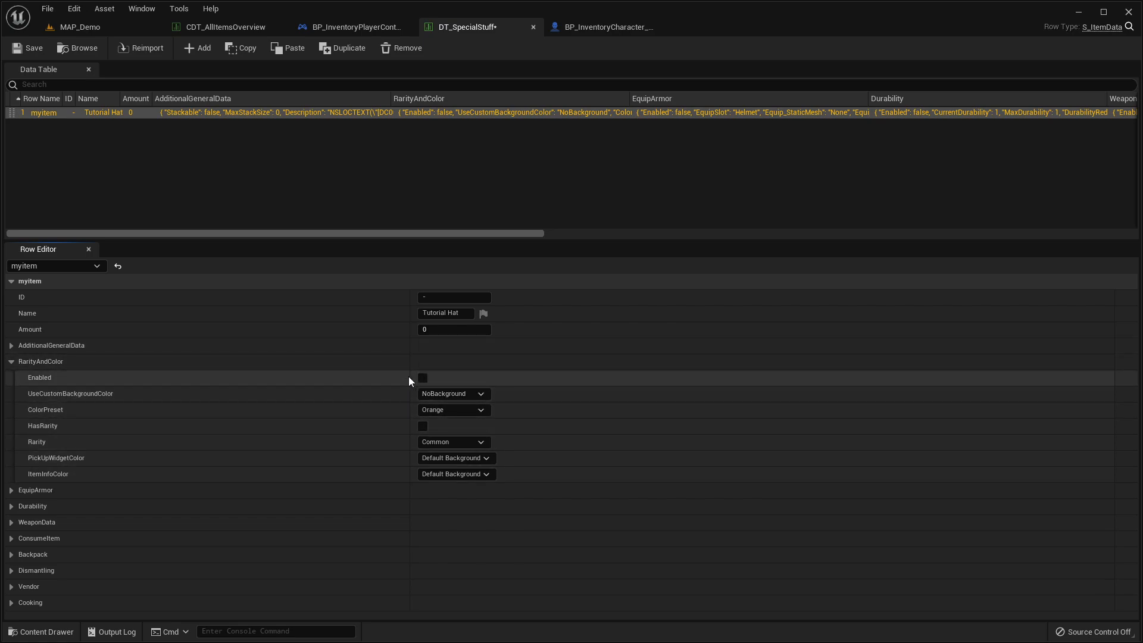
pyautogui.click(423, 378)
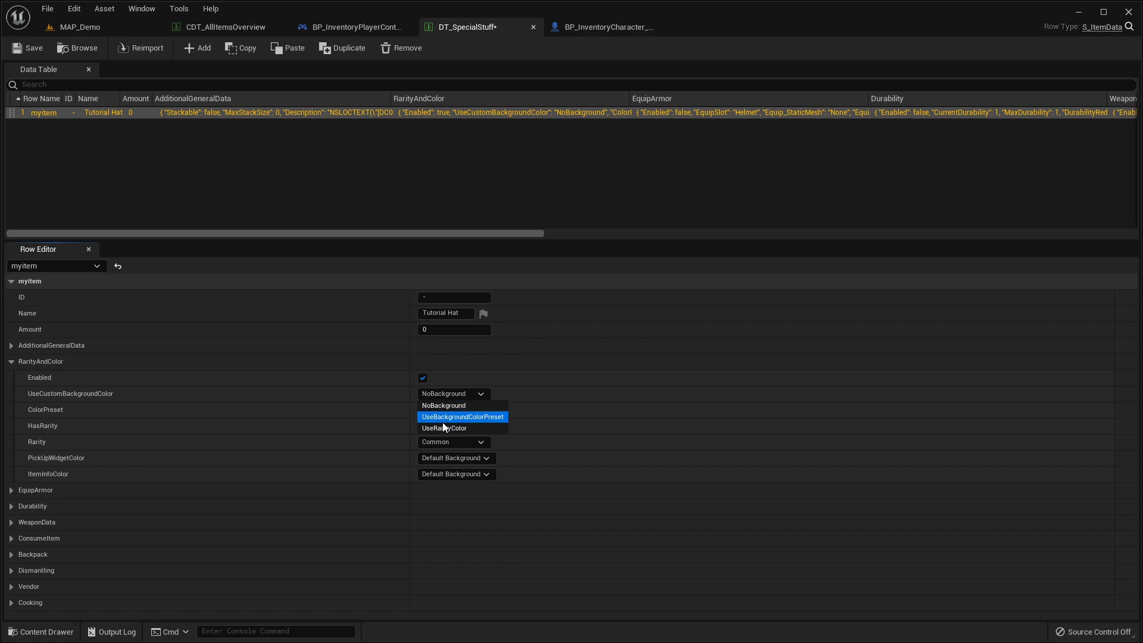
pyautogui.click(470, 417)
# Set the RarityAndColor ColorPreset to Blue and save DT_SpecialStuff.
pyautogui.click(434, 410)
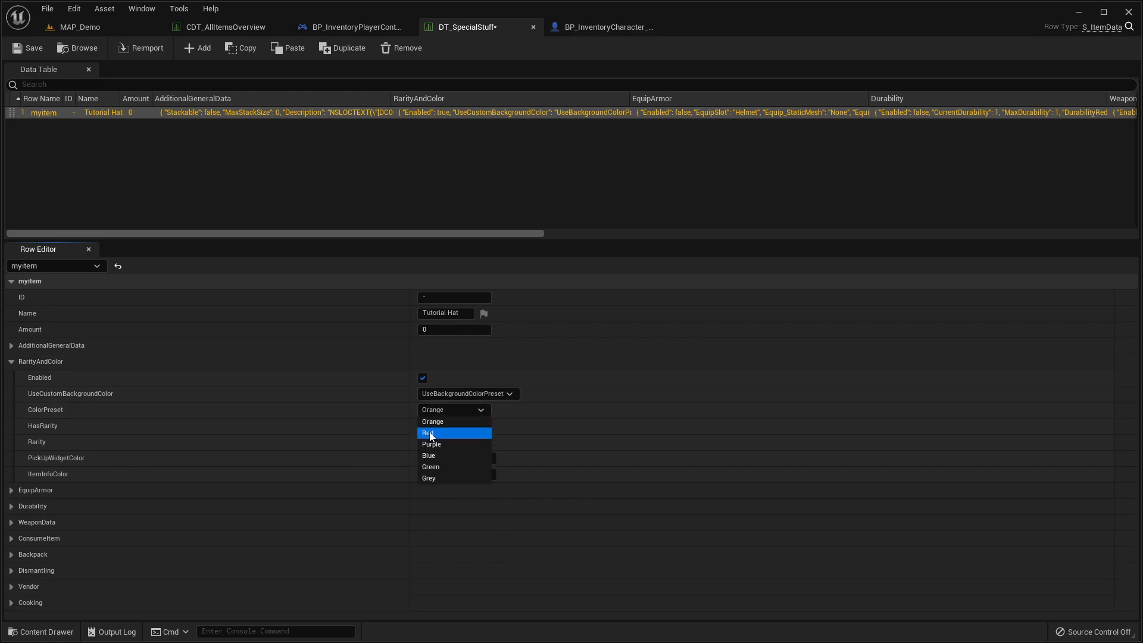
pyautogui.click(452, 433)
pyautogui.click(443, 411)
pyautogui.click(441, 456)
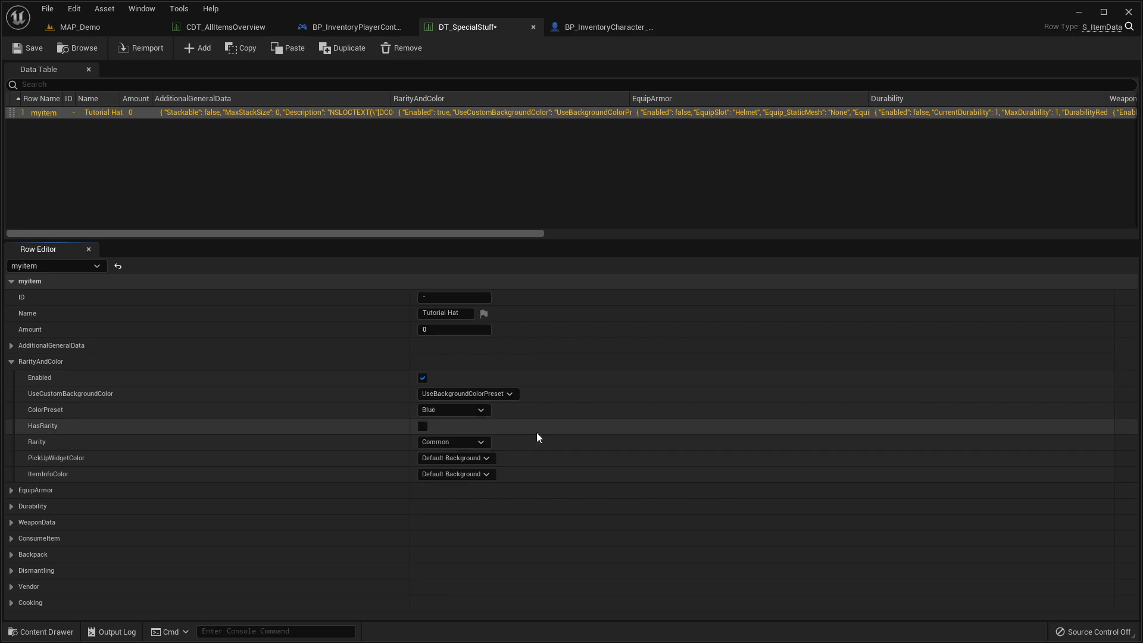
pyautogui.click(440, 411)
pyautogui.click(452, 405)
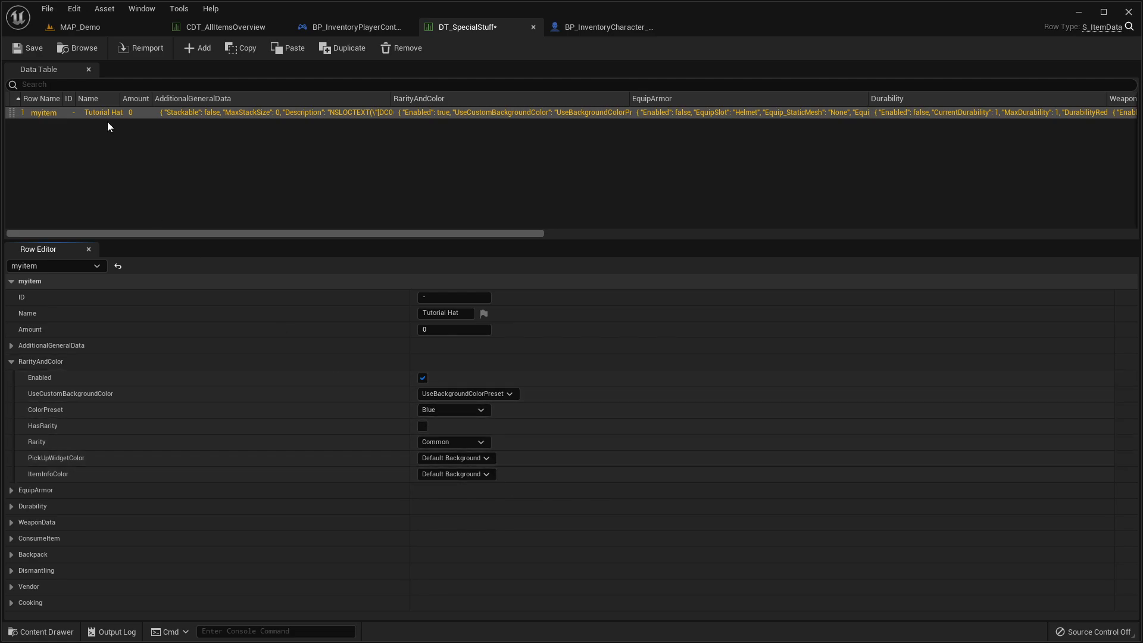
pyautogui.click(42, 47)
# Play MAP_Demo, open the inventory to check the Tutorial Hat's background color in the hotbar, and stop the preview.
pyautogui.click(80, 27)
pyautogui.click(256, 48)
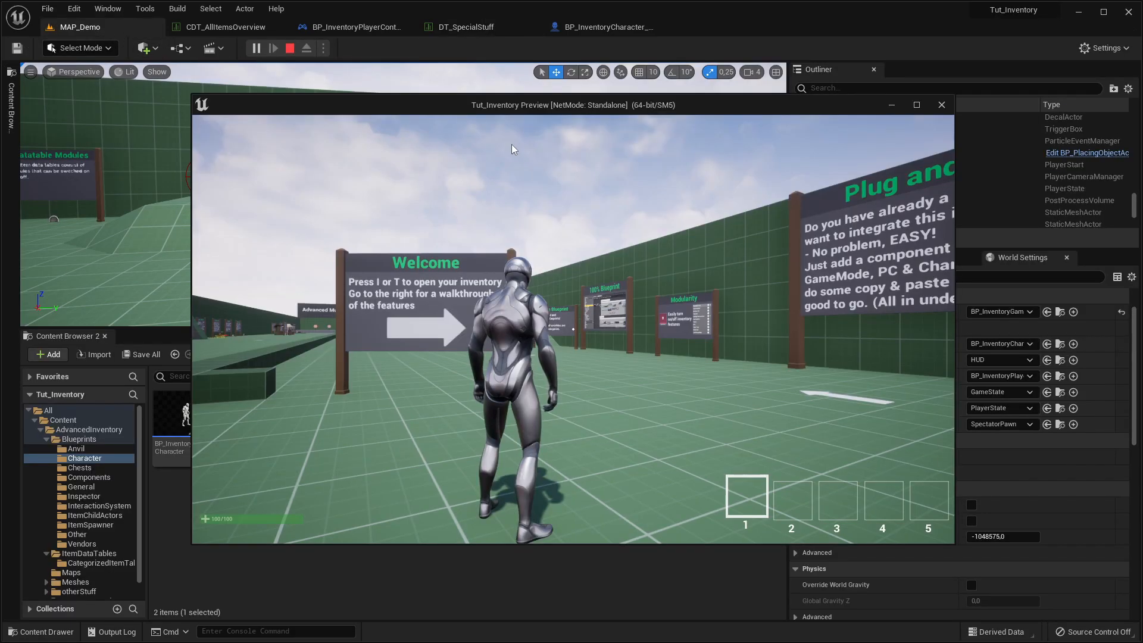
pyautogui.press('w')
pyautogui.press('Tab')
pyautogui.moveTo(732, 494)
pyautogui.moveTo(736, 496); pyautogui.dragTo(575, 432)
pyautogui.scroll(-2, 801, 499)
pyautogui.scroll(1, 801, 499)
pyautogui.scroll(1, 744, 511)
pyautogui.press('Tab')
pyautogui.press('Escape')
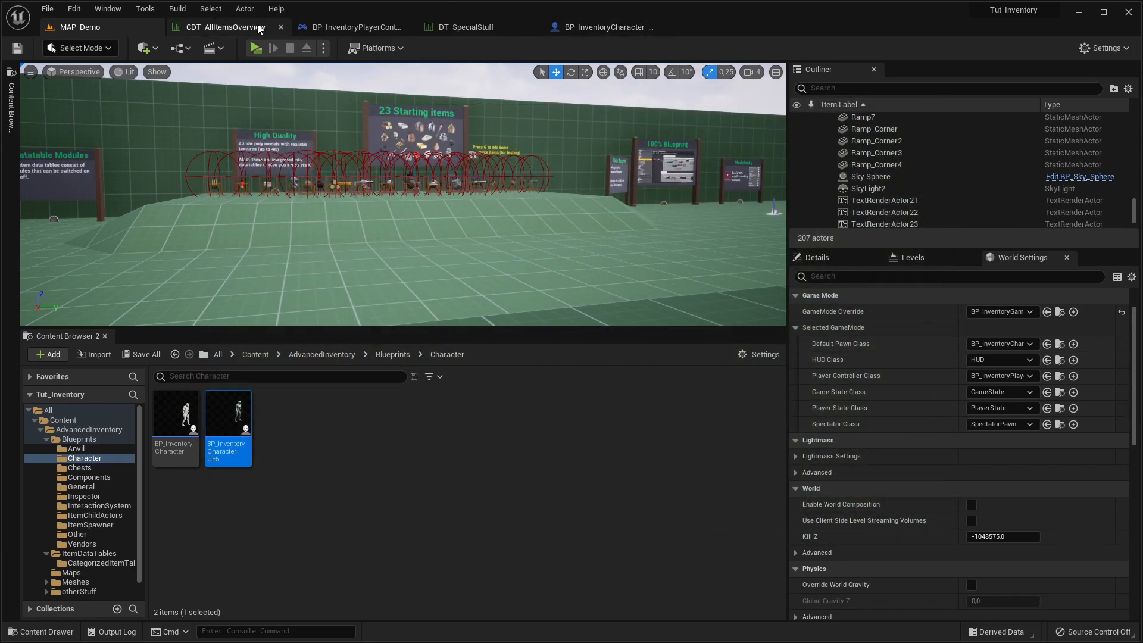
# In DT_SpecialStuff, collapse RarityAndColor and enable EquipArmor for the myitem row.
pyautogui.click(464, 27)
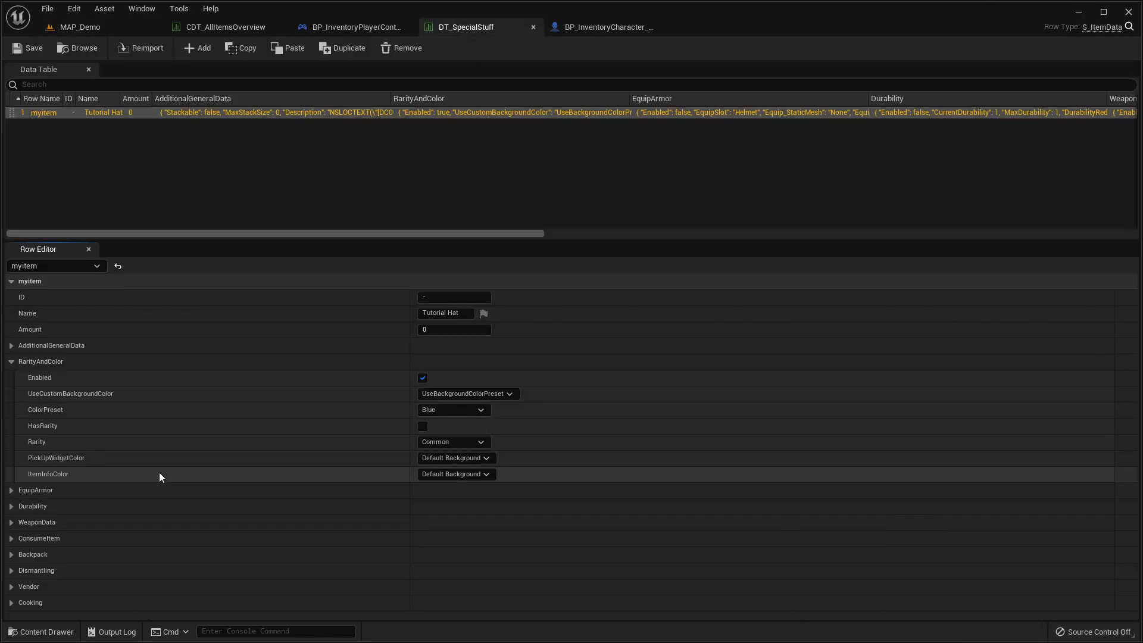
pyautogui.click(11, 362)
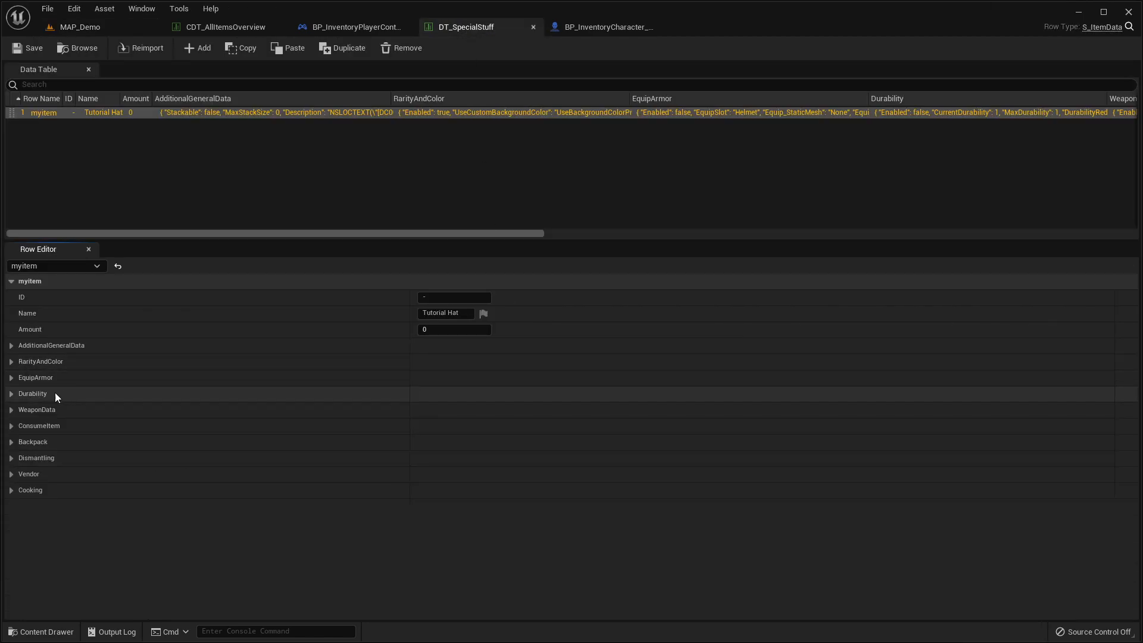
pyautogui.click(11, 378)
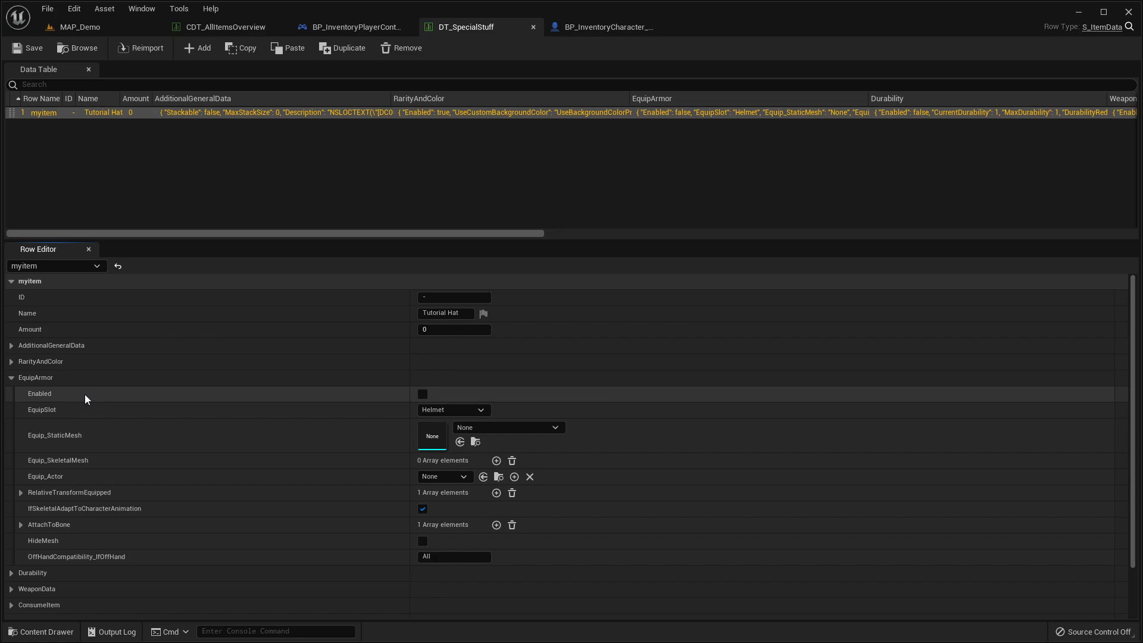
pyautogui.click(422, 394)
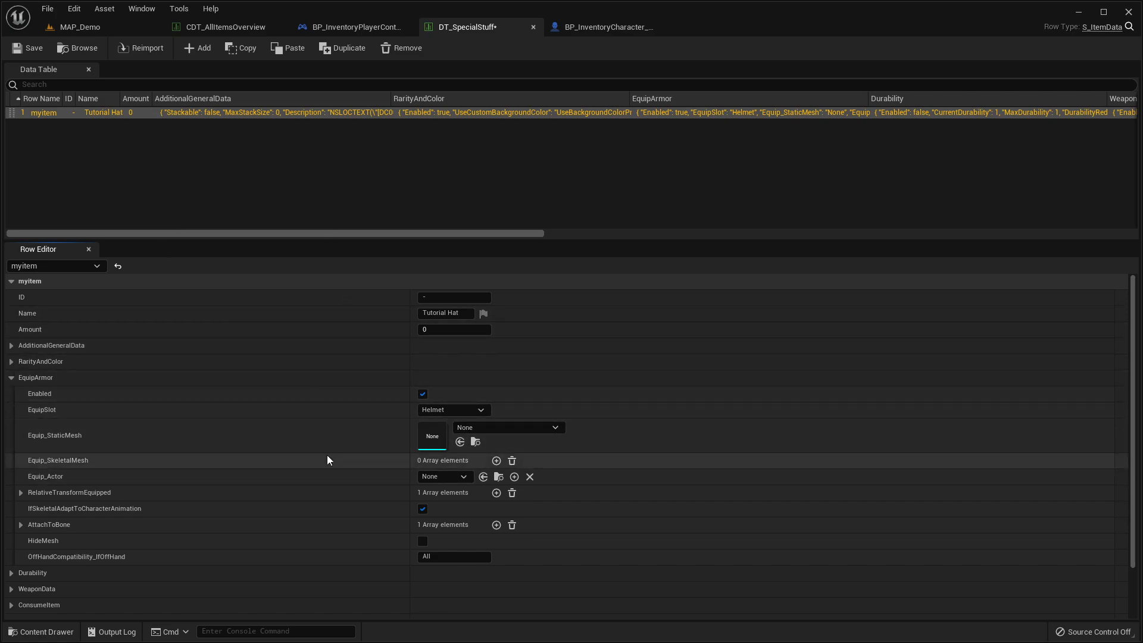
# Keep the EquipArmor EquipSlot at Helmet and set Equip_StaticMesh to SK_TutorialHat_01.
pyautogui.scroll(-1, 334, 441)
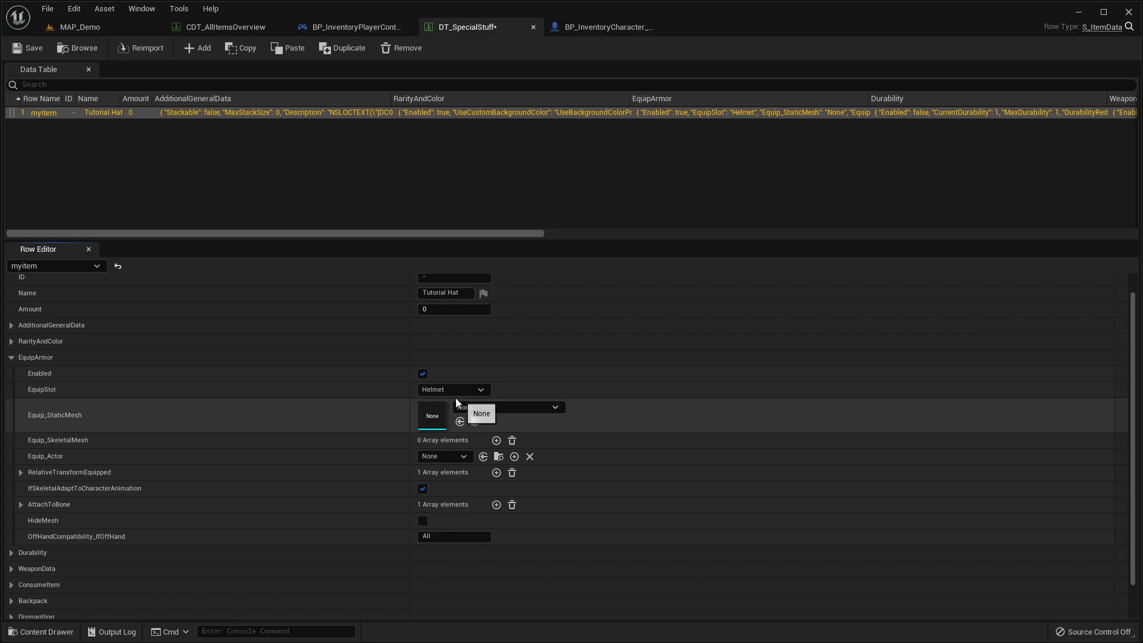
pyautogui.click(438, 390)
pyautogui.click(335, 422)
pyautogui.moveTo(319, 426); pyautogui.dragTo(315, 397, button='right')
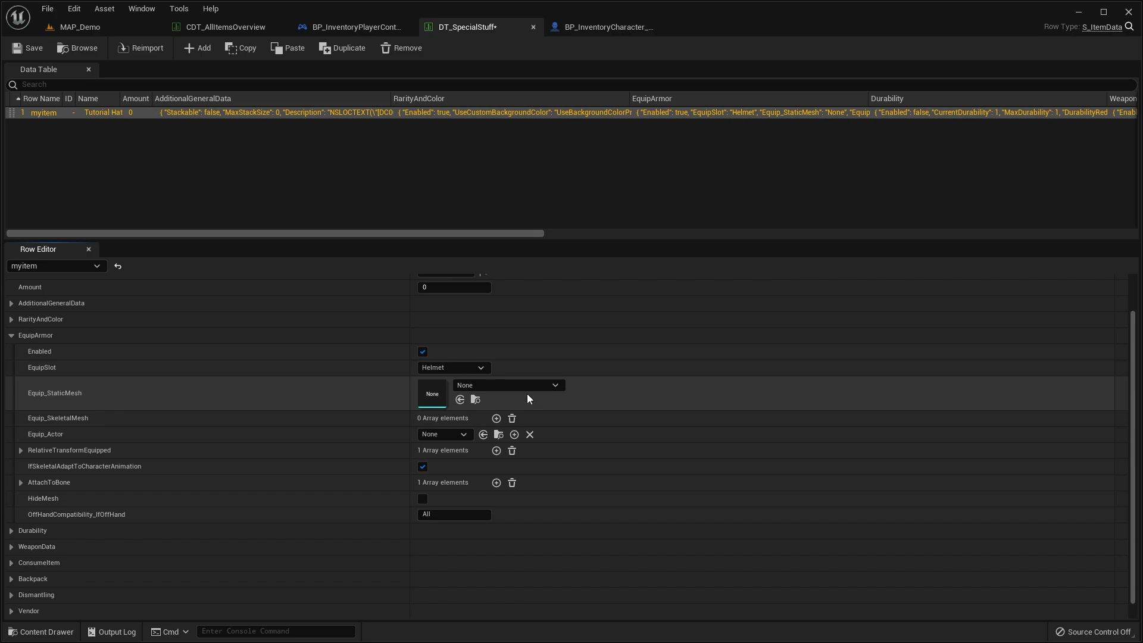
pyautogui.click(489, 387)
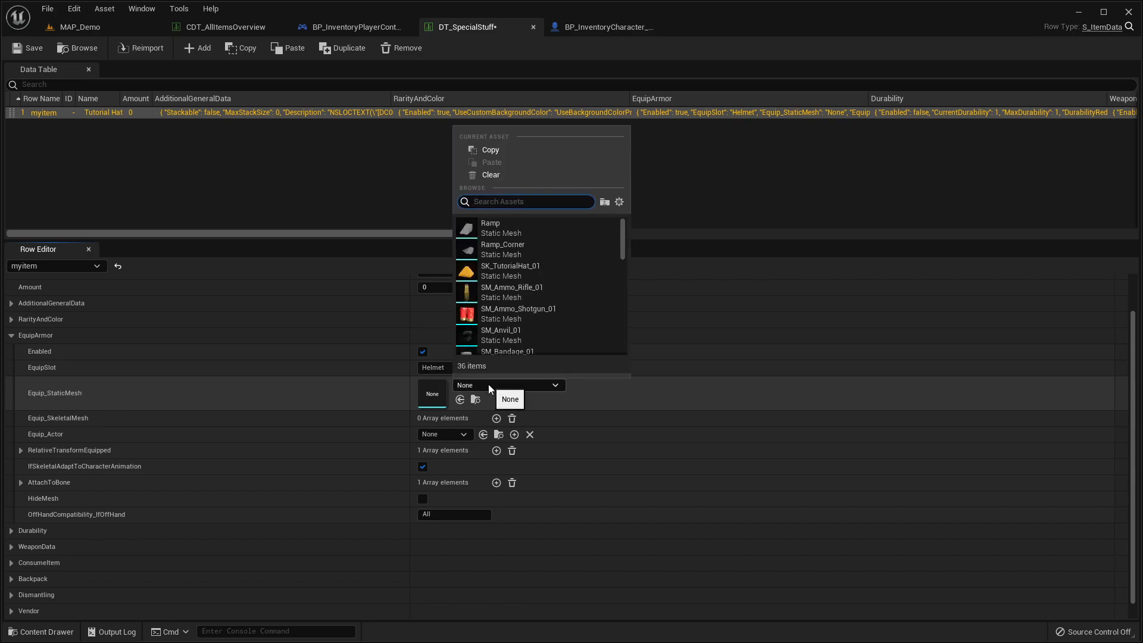
pyautogui.click(527, 270)
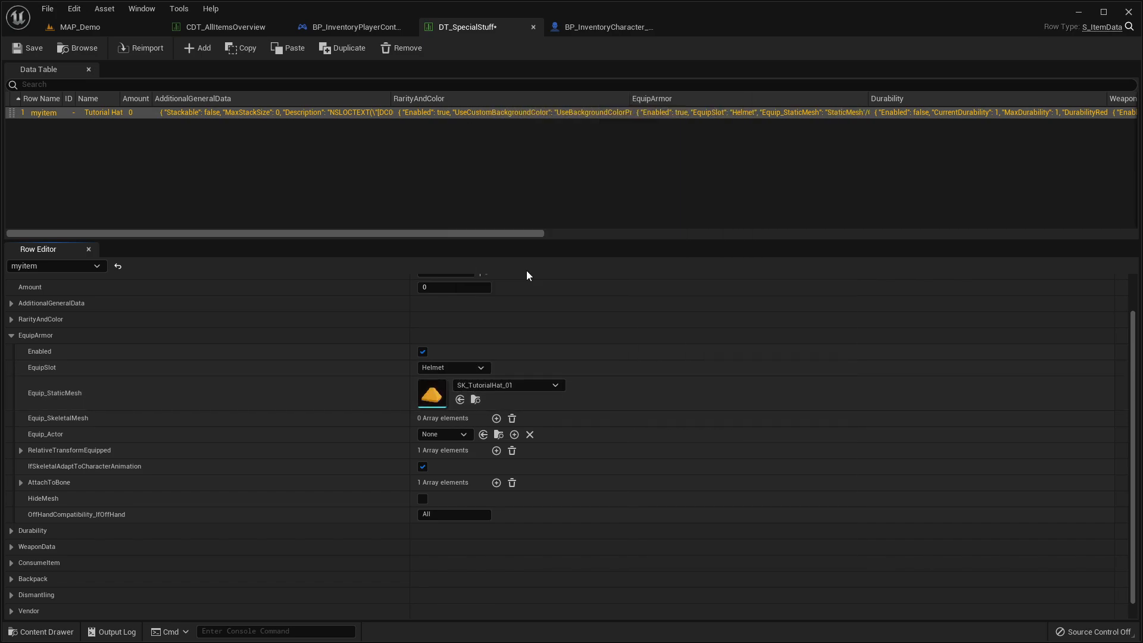
# Expand Index [0] of RelativeTransformEquipped under EquipArmor to show its location, rotation and scale.
pyautogui.moveTo(379, 397); pyautogui.dragTo(377, 360, button='right')
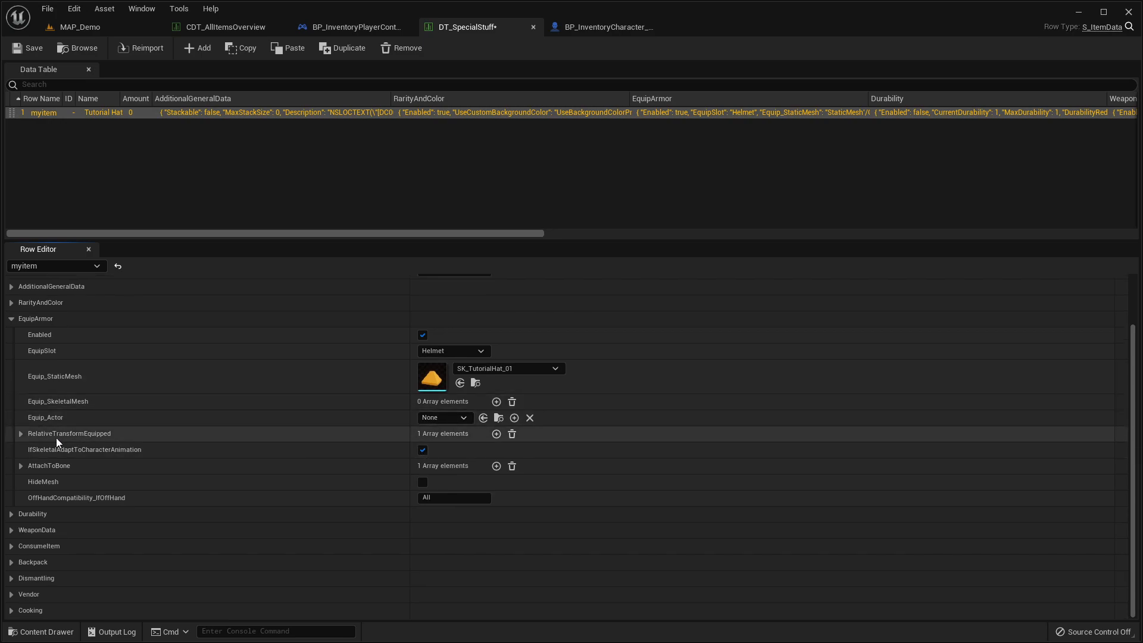
pyautogui.click(20, 434)
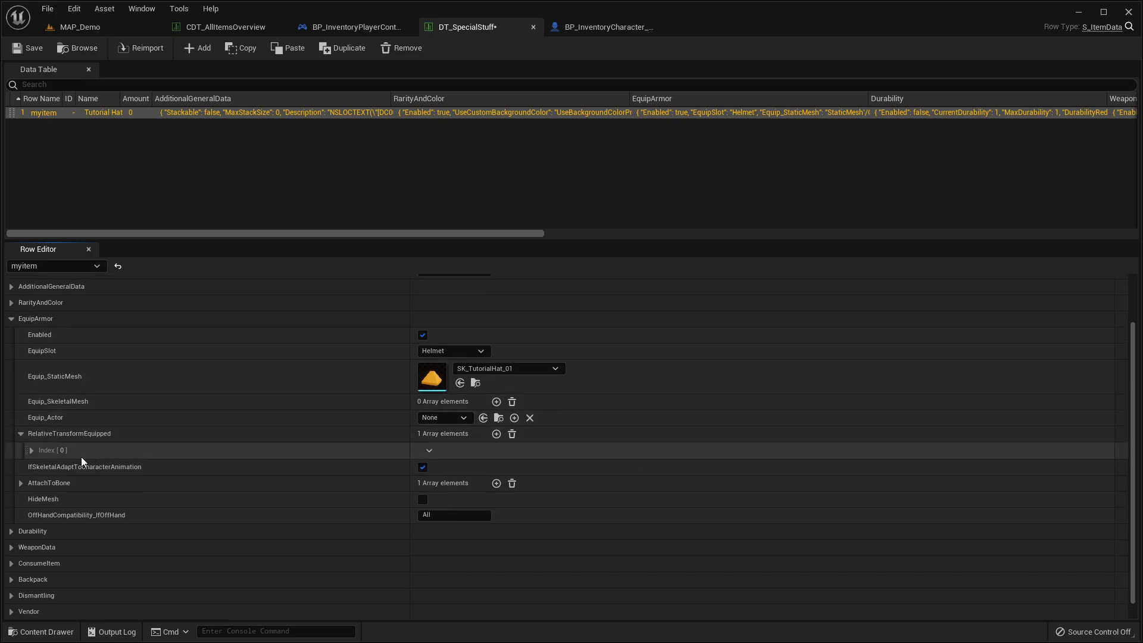
pyautogui.click(32, 451)
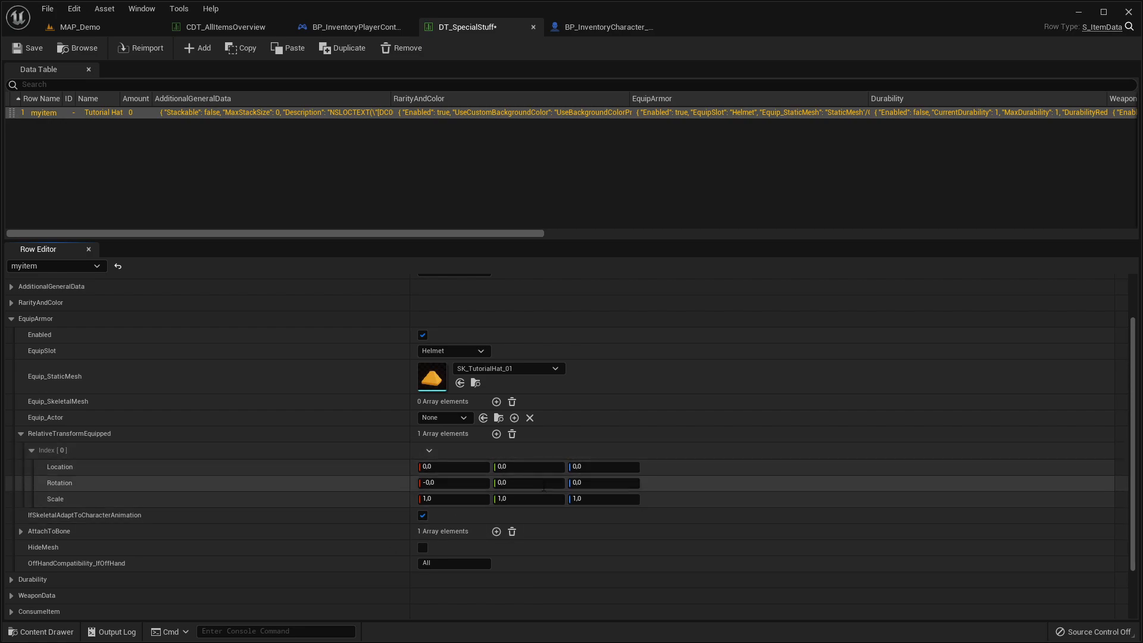
# Switch to the BP_InventoryCharacter blueprint and select the straw hat Helmet component on the character's head.
pyautogui.click(581, 28)
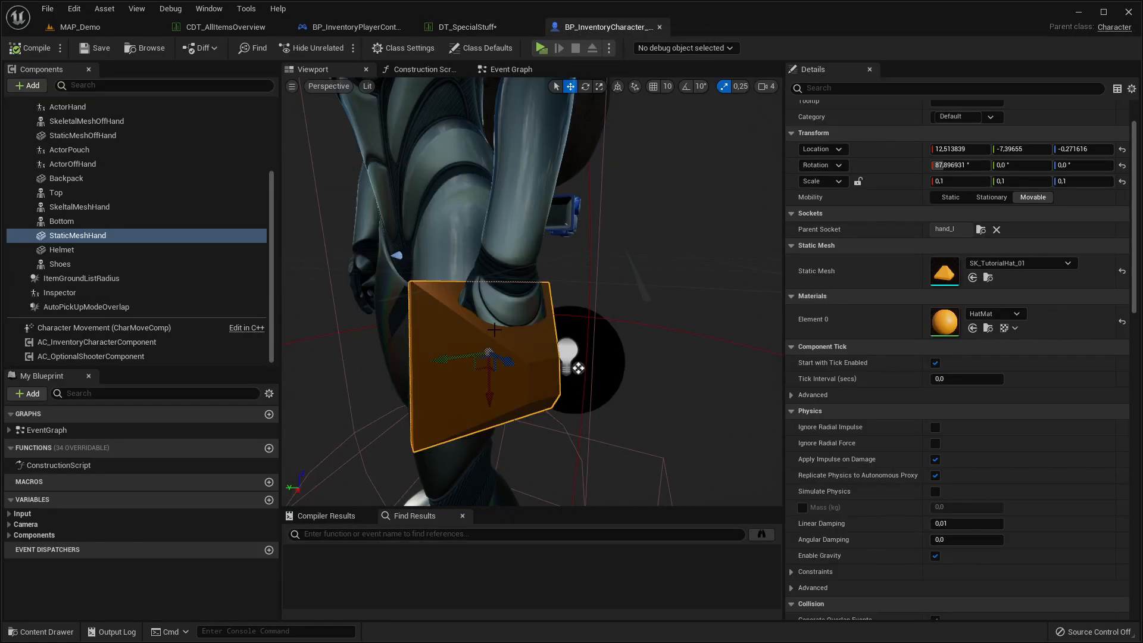
pyautogui.press('s')
pyautogui.moveTo(515, 338)
pyautogui.mouseDown(button='right')
pyautogui.moveTo(506, 429)
pyautogui.moveTo(488, 416)
pyautogui.moveTo(497, 328)
pyautogui.mouseUp(button='right')
pyautogui.press('w')
pyautogui.moveTo(572, 299)
pyautogui.mouseDown(button='right')
pyautogui.moveTo(557, 313)
pyautogui.moveTo(571, 299)
pyautogui.mouseUp(button='right')
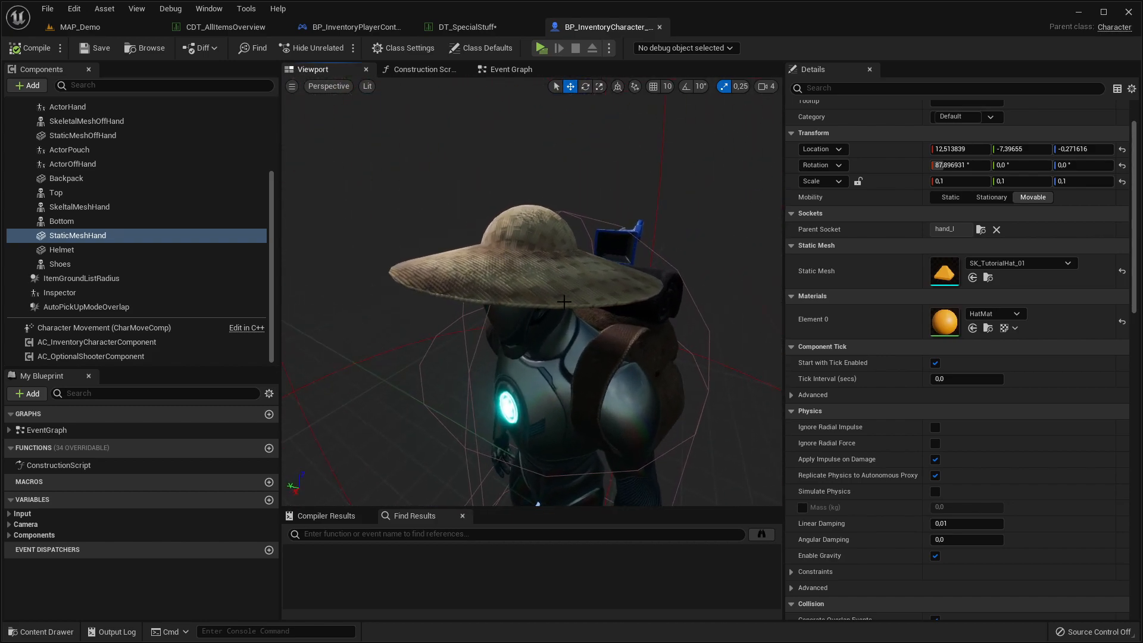
pyautogui.click(516, 282)
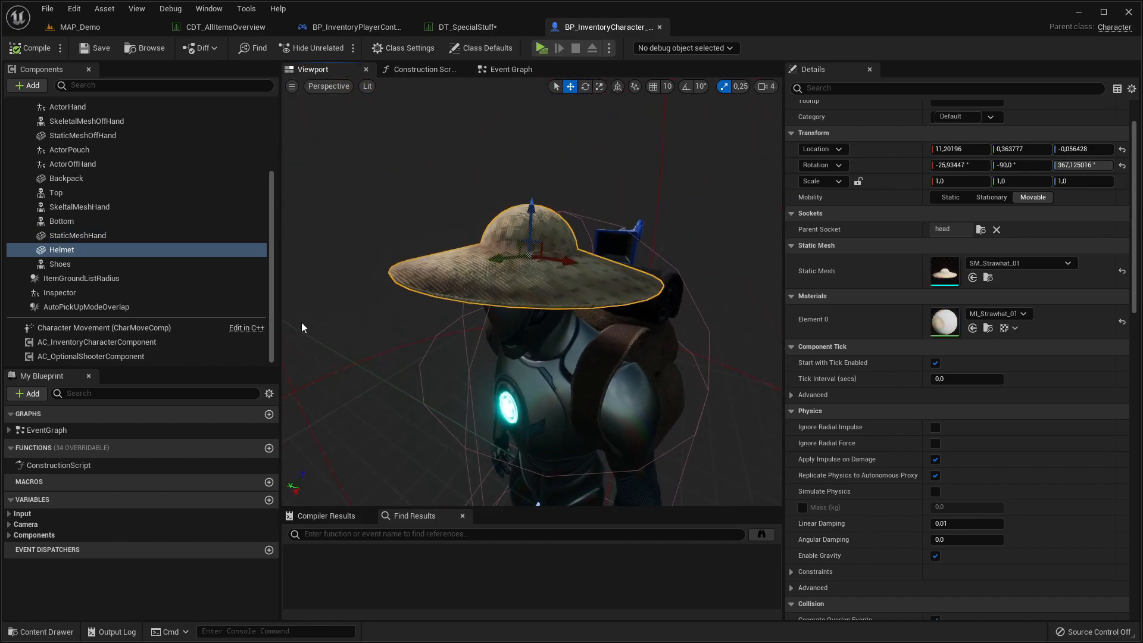
# Filter the Helmet component's details by "tag" and check its component tag.
pyautogui.click(68, 250)
pyautogui.scroll(1, 75, 234)
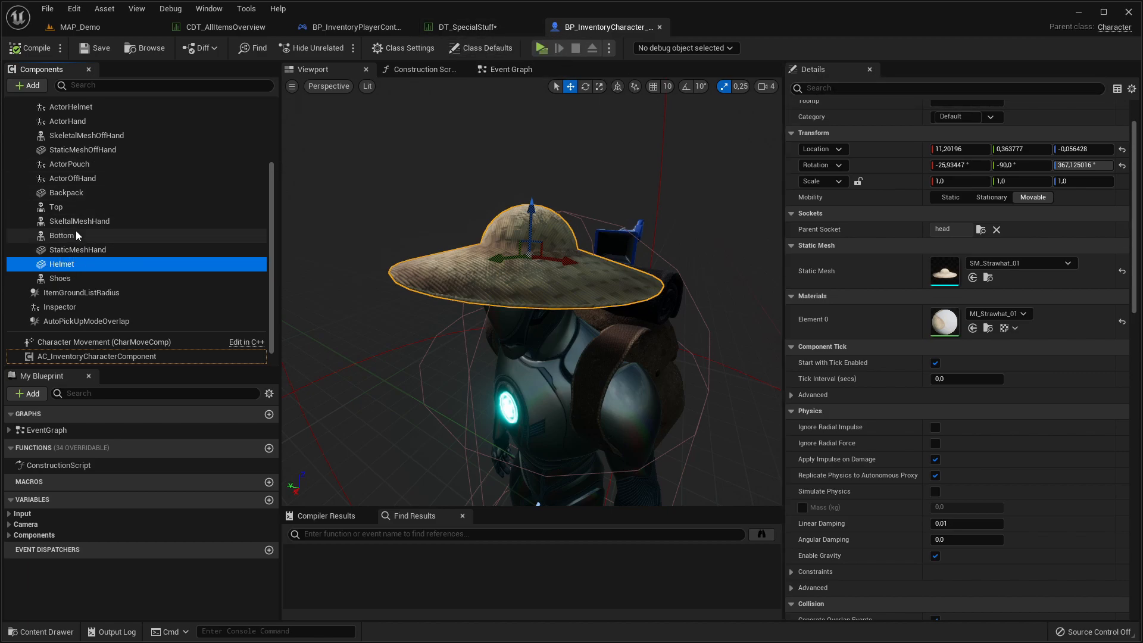
pyautogui.scroll(1, 149, 267)
pyautogui.click(840, 88)
pyautogui.write('tag')
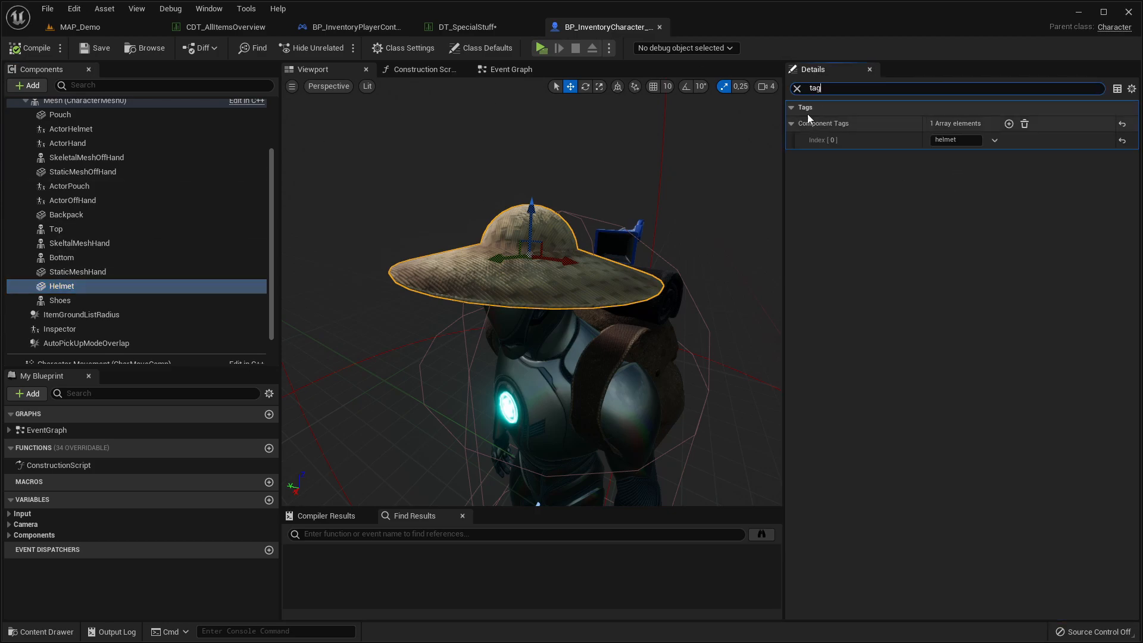
pyautogui.click(930, 139)
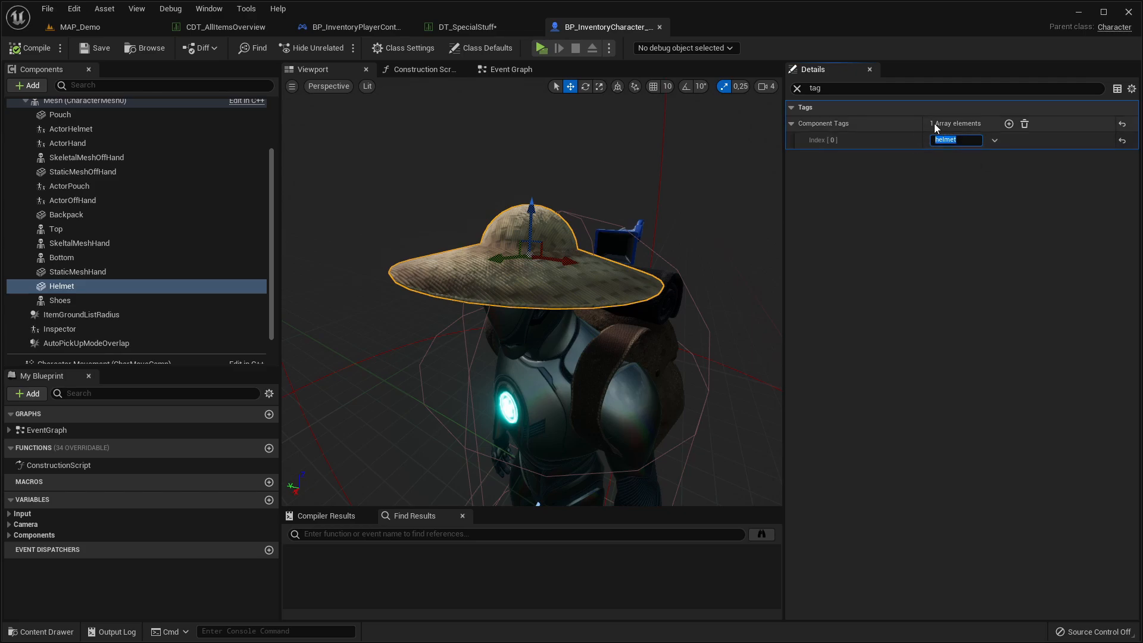
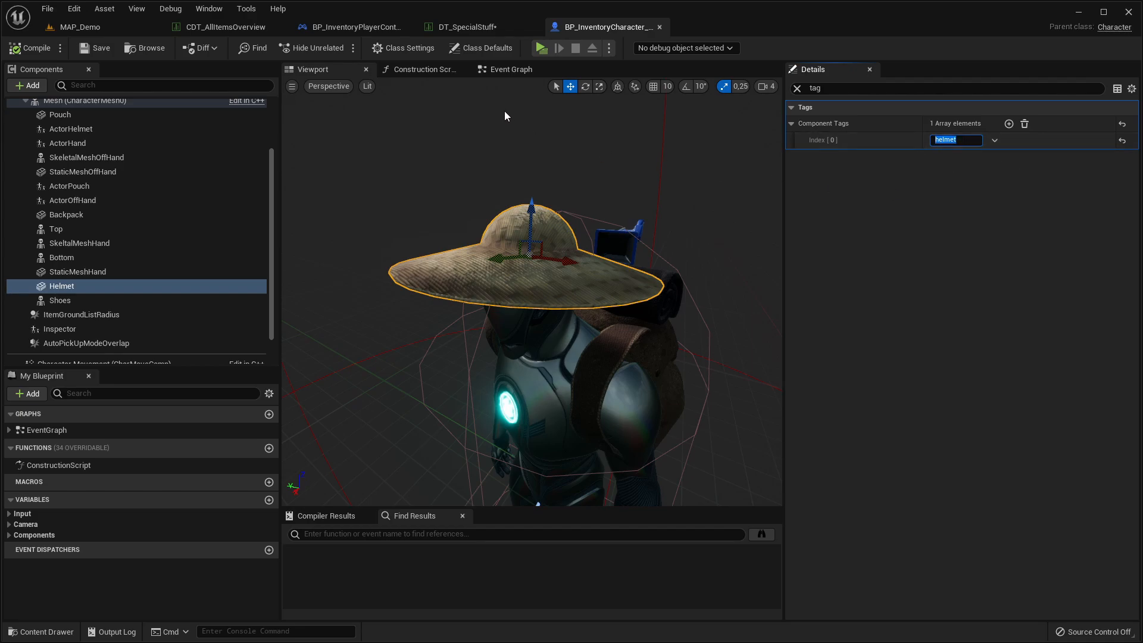
# In DT_SpecialStuff, review the available EquipSlot options of EquipArmor while keeping Helmet selected.
pyautogui.click(472, 28)
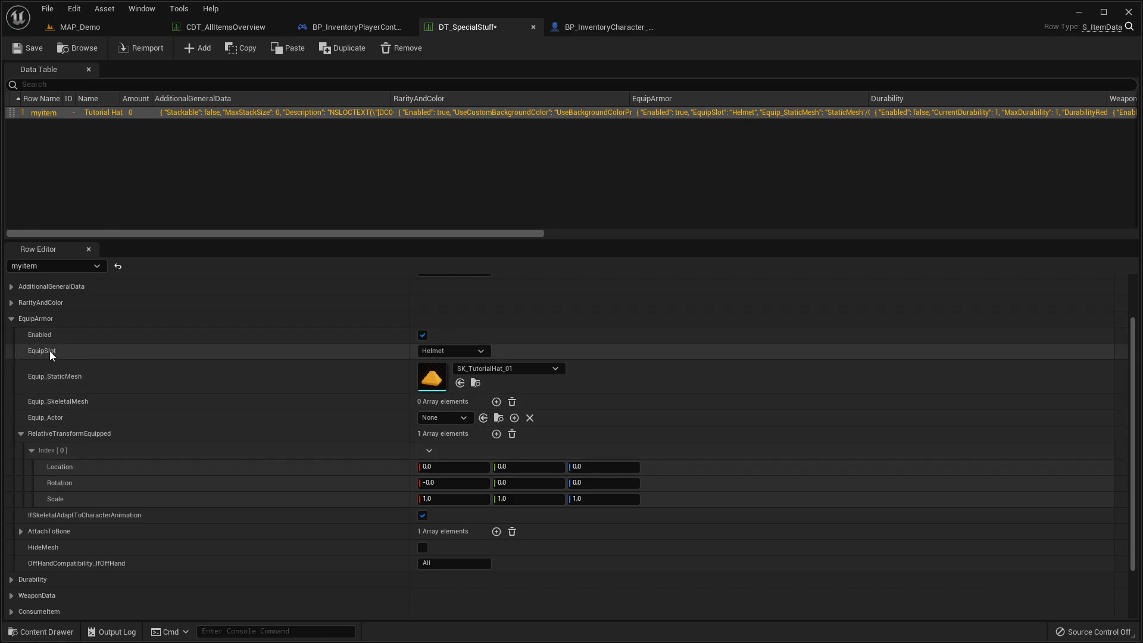
pyautogui.click(446, 352)
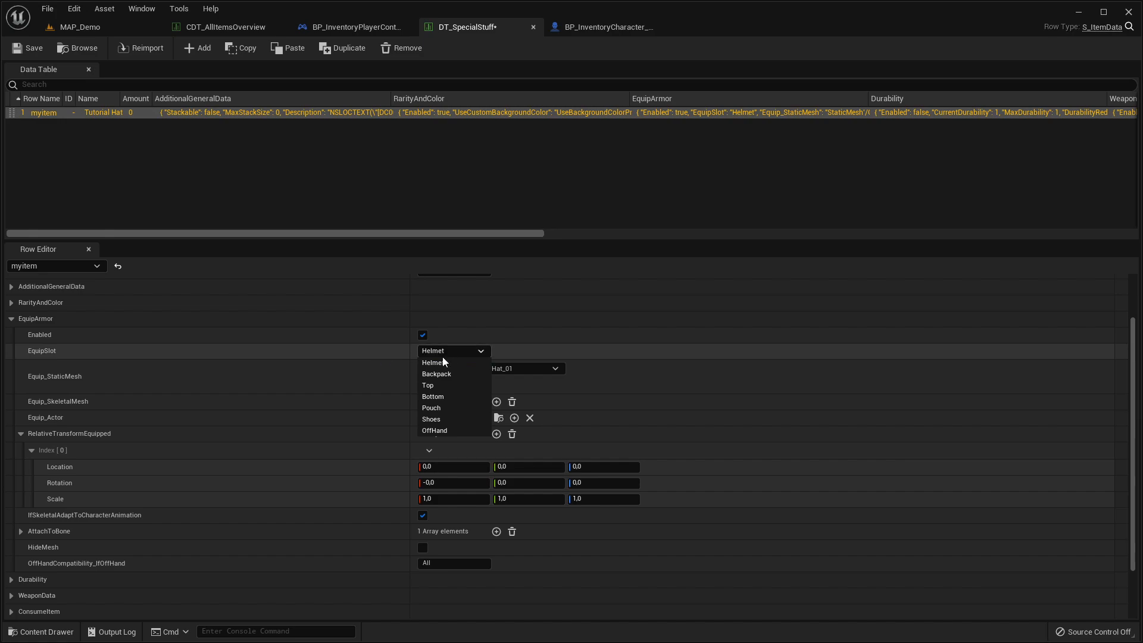
pyautogui.click(446, 351)
pyautogui.click(452, 352)
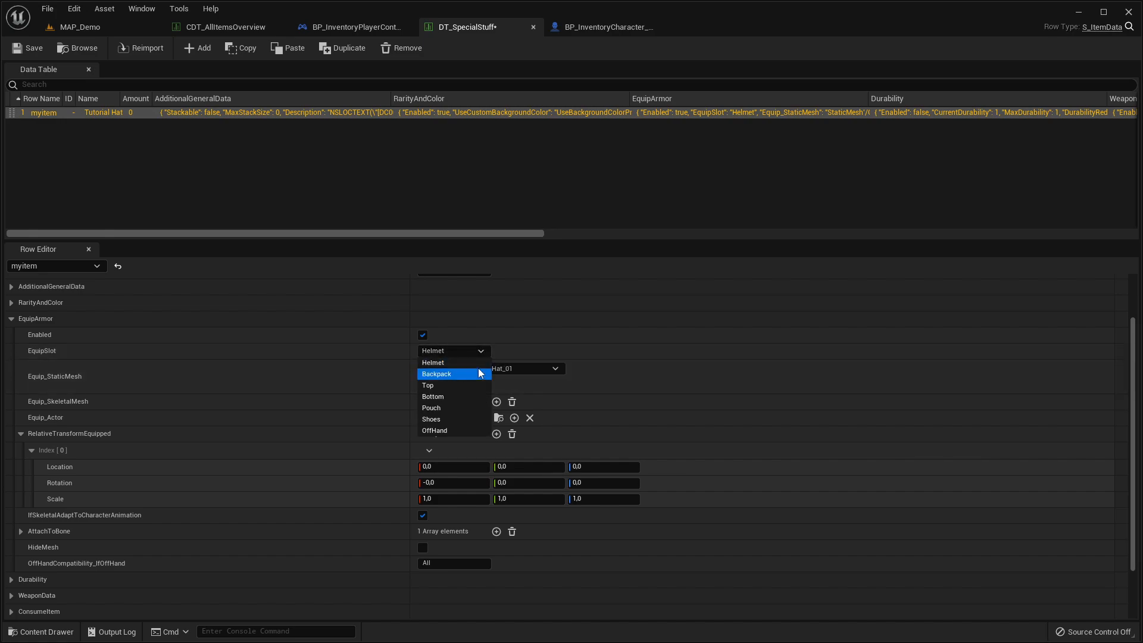
pyautogui.click(448, 351)
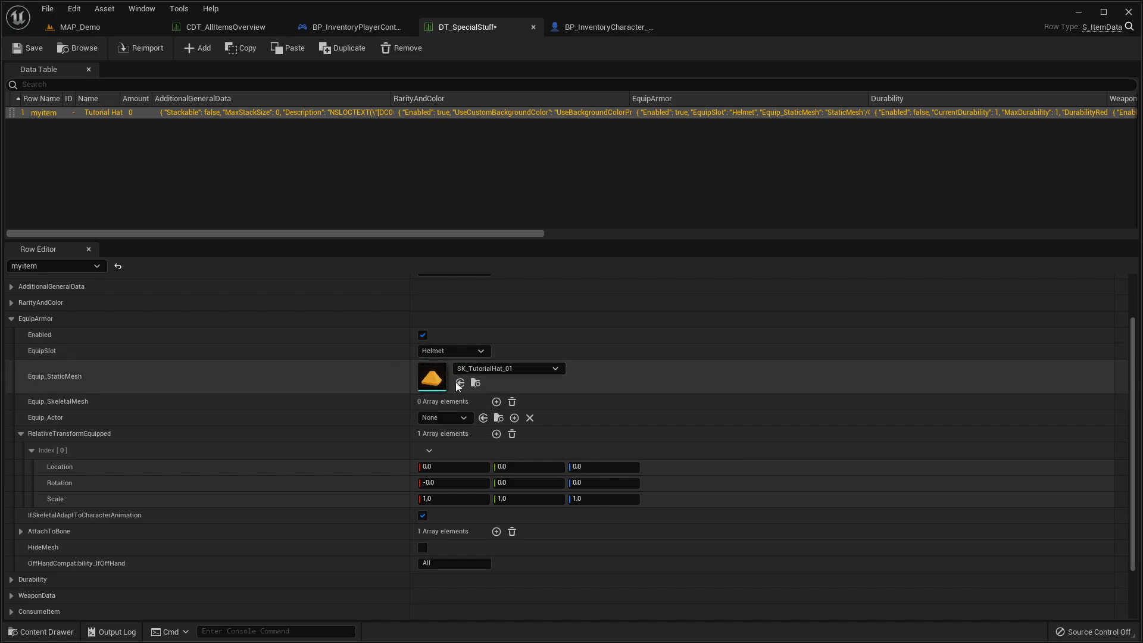
# In the BP_InventoryCharacter blueprint, examine the components under the character Mesh and the Helmet component's tag.
pyautogui.click(591, 29)
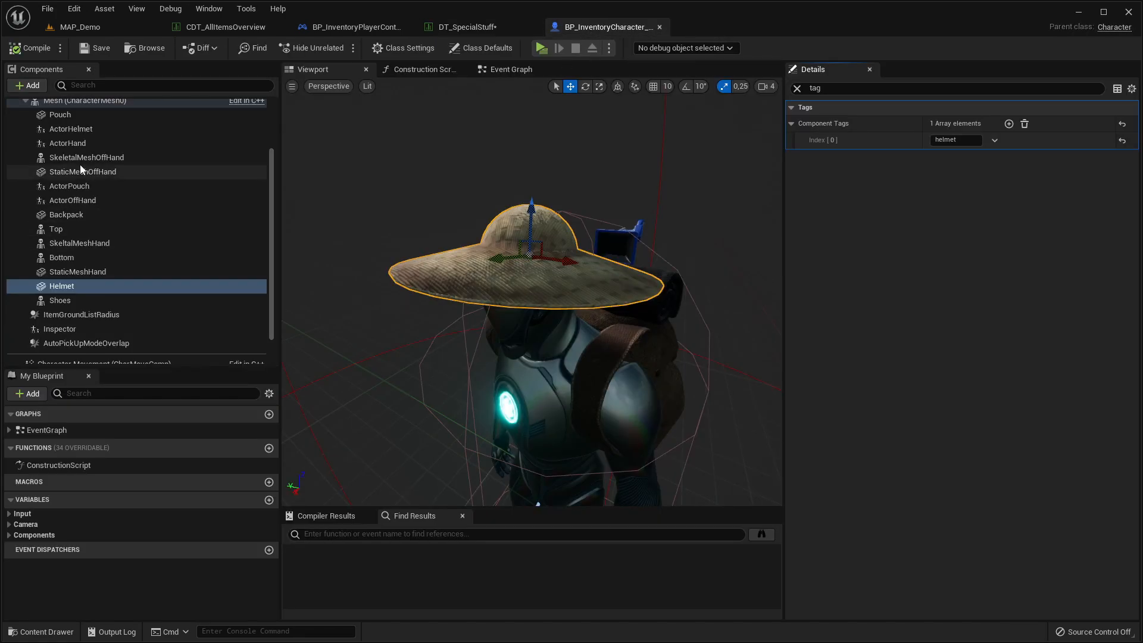
pyautogui.scroll(3, 76, 180)
pyautogui.click(59, 141)
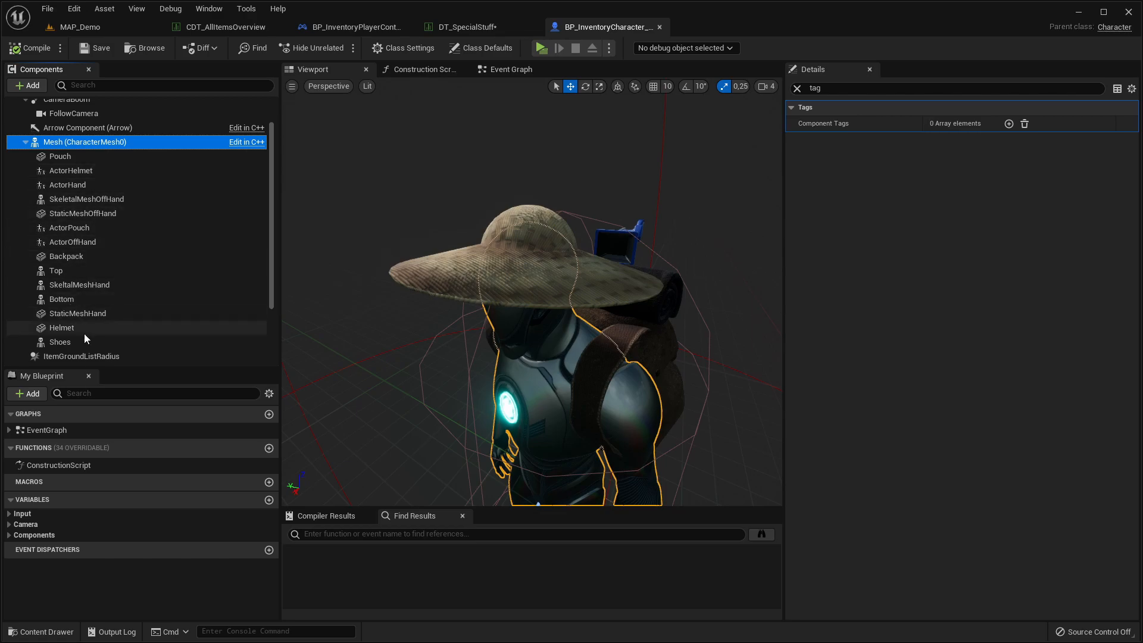
pyautogui.scroll(-1, 183, 357)
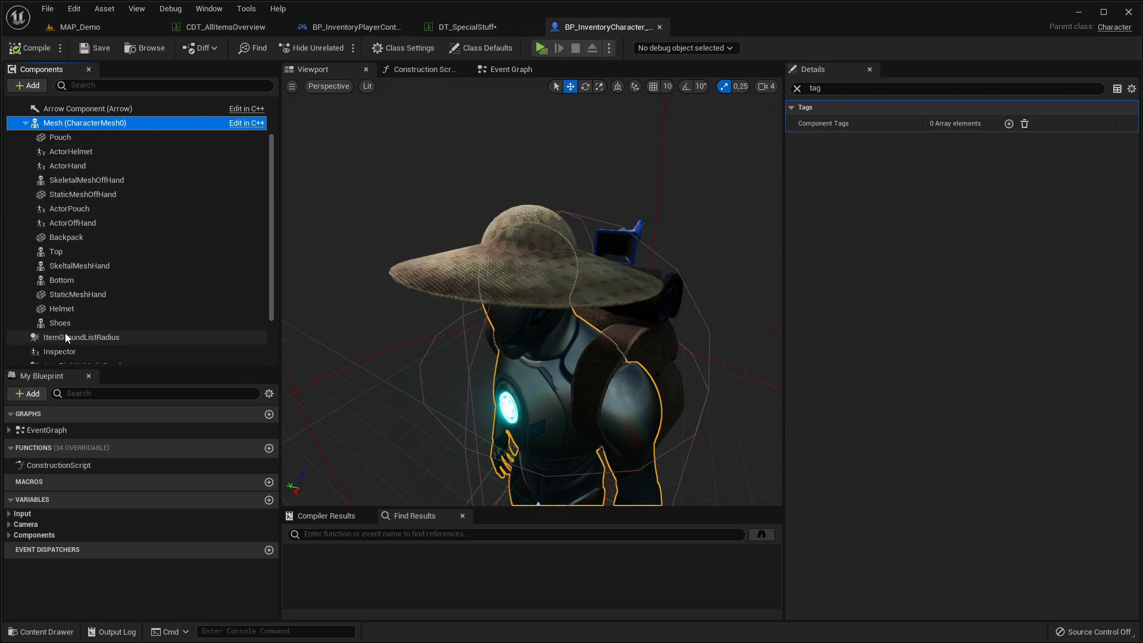
pyautogui.click(72, 310)
pyautogui.click(953, 139)
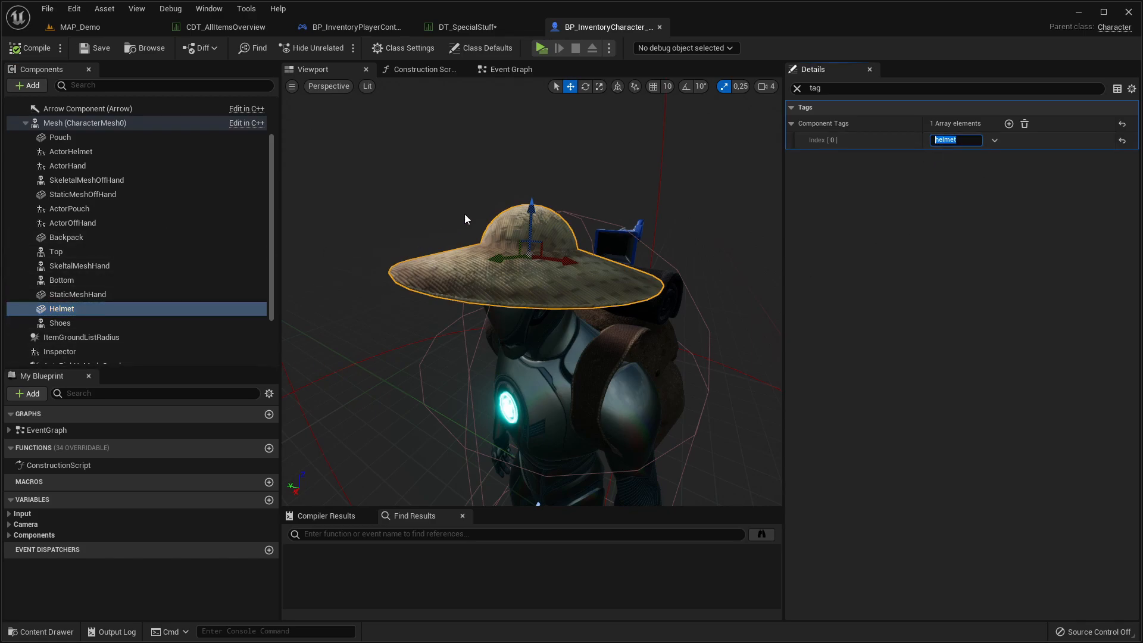
pyautogui.moveTo(438, 269); pyautogui.dragTo(449, 273, button='right')
pyautogui.moveTo(429, 266); pyautogui.dragTo(405, 251, button='right')
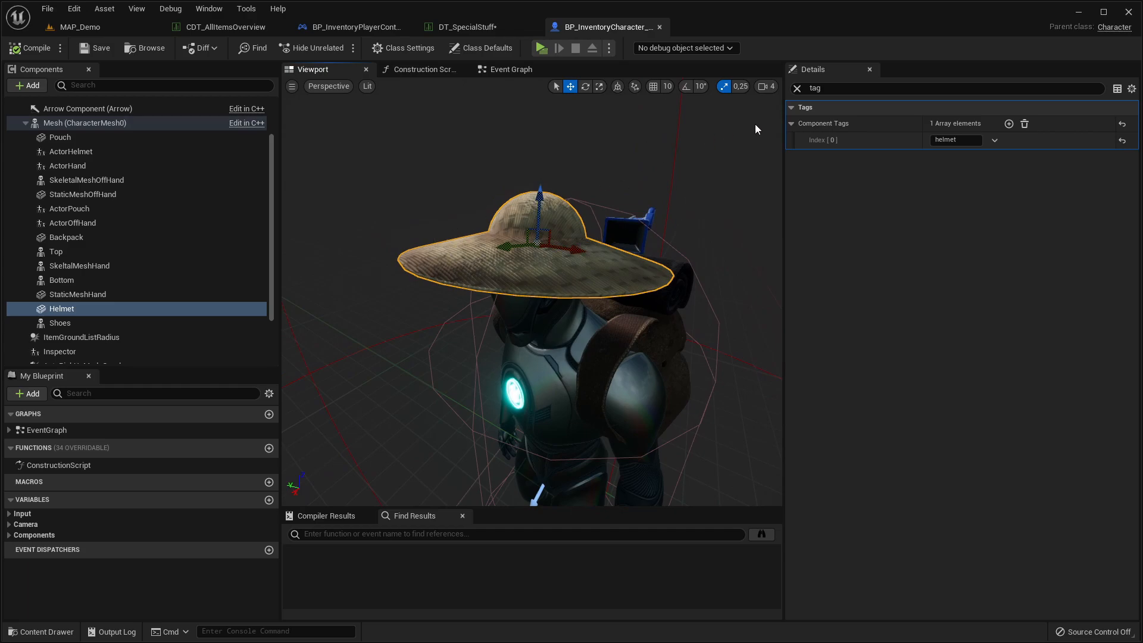
# Clear the details filter and set the Helmet component's Static Mesh to SK_TutorialHat_01.
pyautogui.click(797, 88)
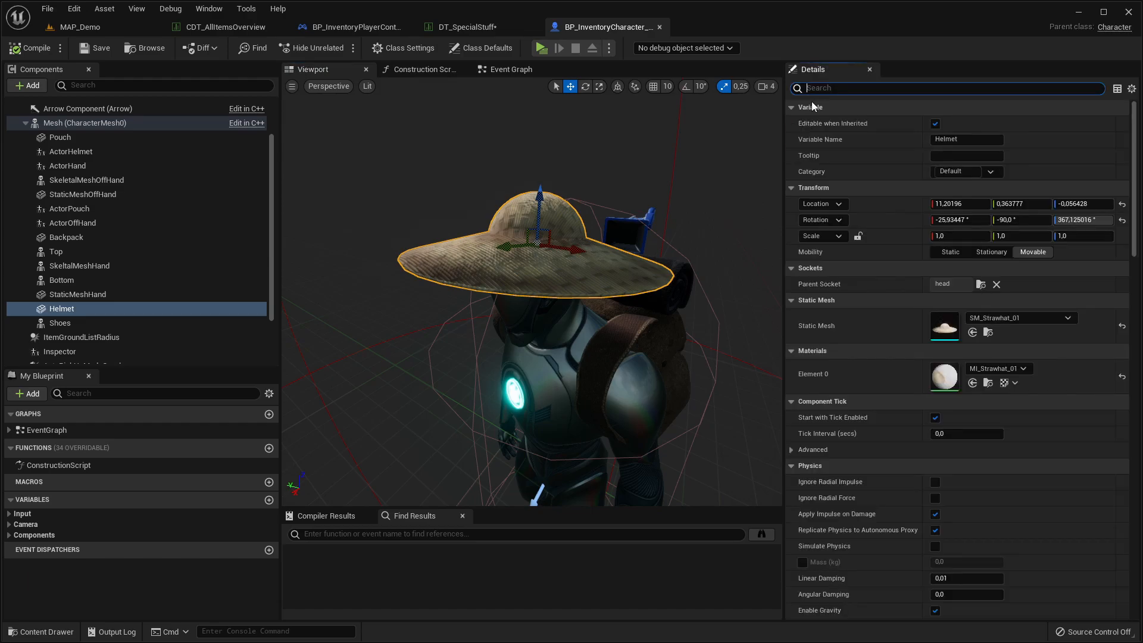
pyautogui.click(1018, 318)
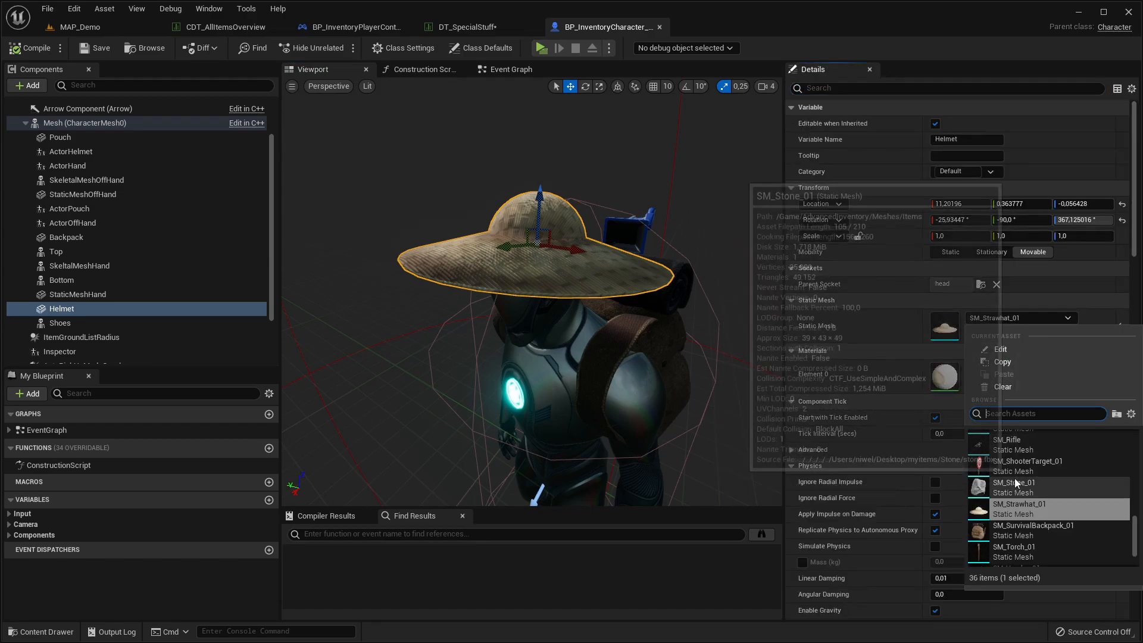
pyautogui.write('t')
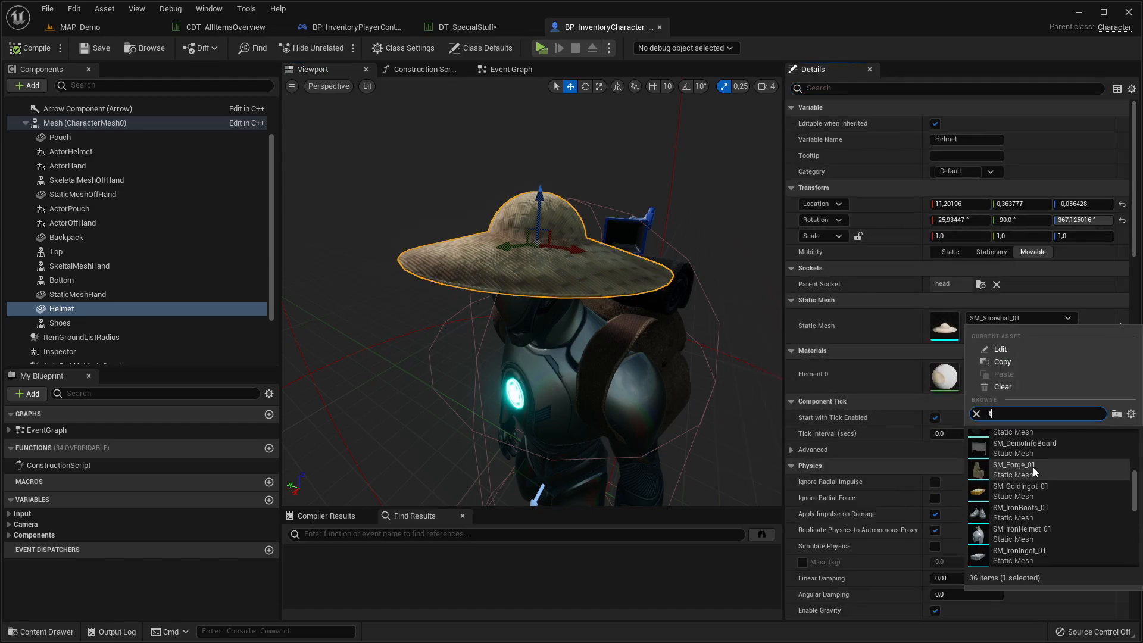
pyautogui.write('u')
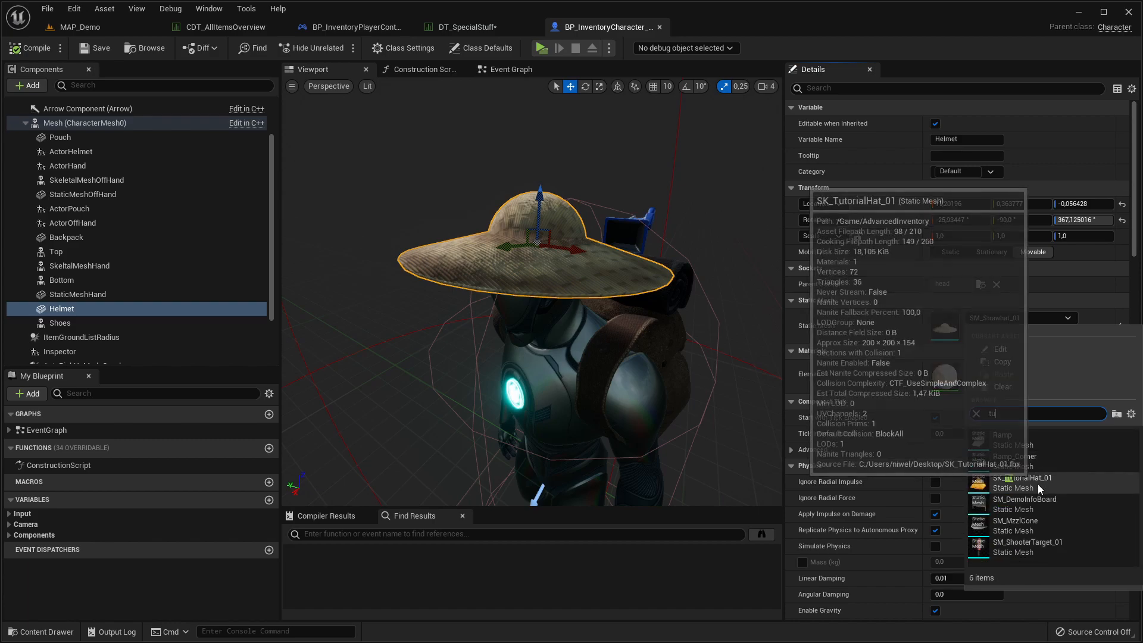
pyautogui.click(1038, 484)
# Set the Helmet component's scale to 0,12 on all three axes, then compile and save the blueprint.
pyautogui.moveTo(639, 366); pyautogui.dragTo(638, 328, button='right')
pyautogui.press('s')
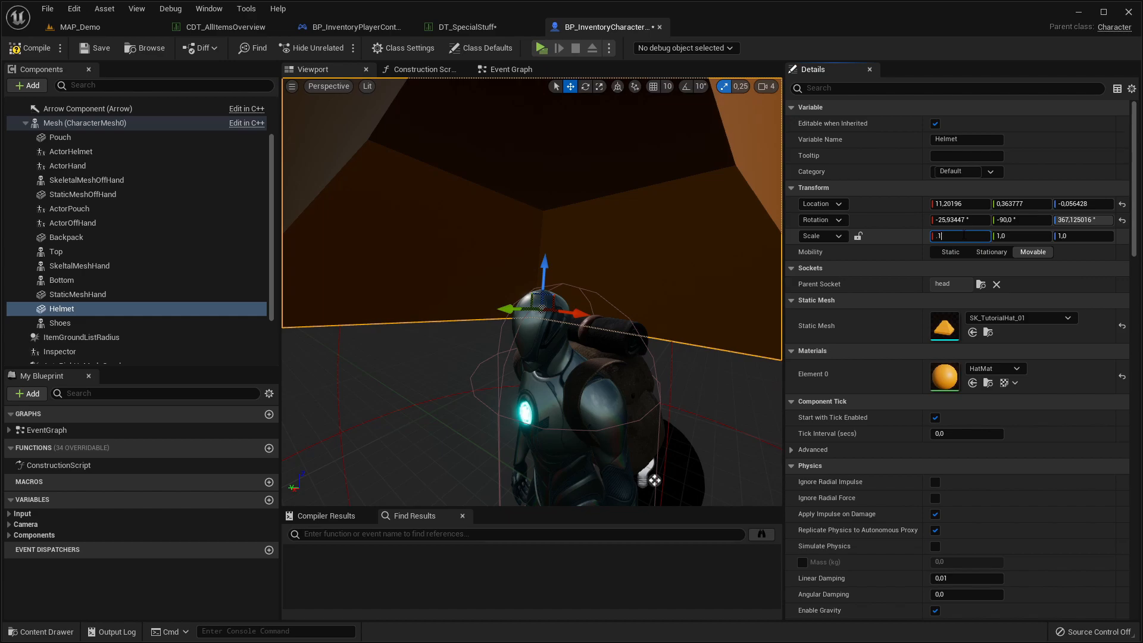
pyautogui.click(1006, 235)
pyautogui.write('0,12')
pyautogui.click(1071, 237)
pyautogui.write('0,12')
pyautogui.press('Return')
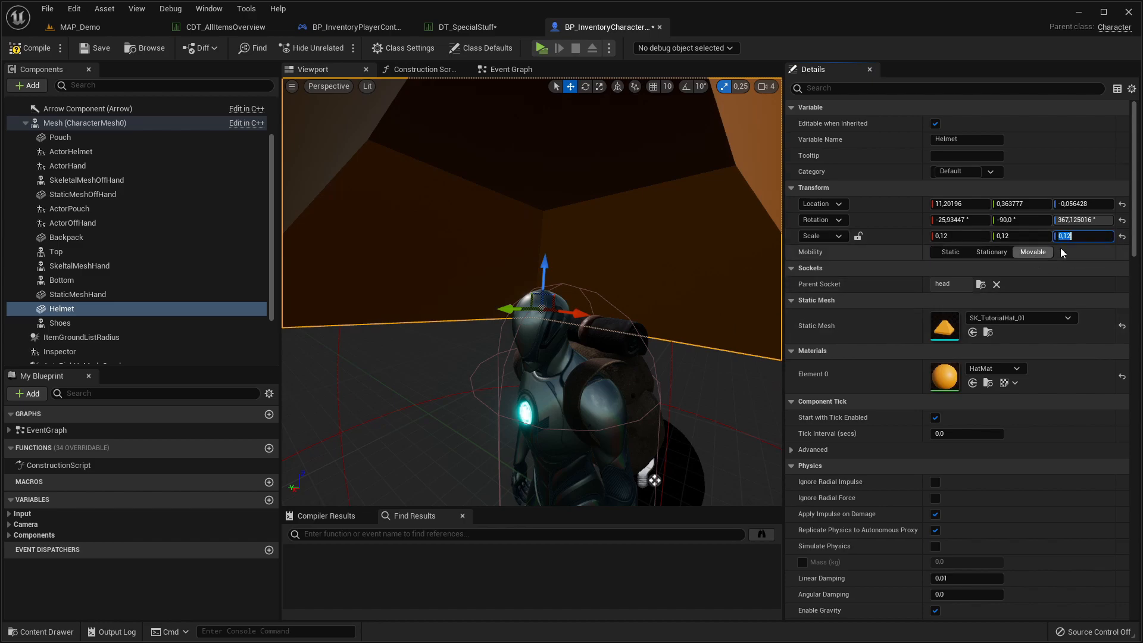
pyautogui.click(37, 52)
pyautogui.click(92, 51)
# Zero the Helmet's location and move the hat onto the character's head, at about X 9,58, Y 1,63, Z 0.
pyautogui.keyDown('alt'); pyautogui.moveTo(470, 280); pyautogui.dragTo(322, 274); pyautogui.keyUp('alt')
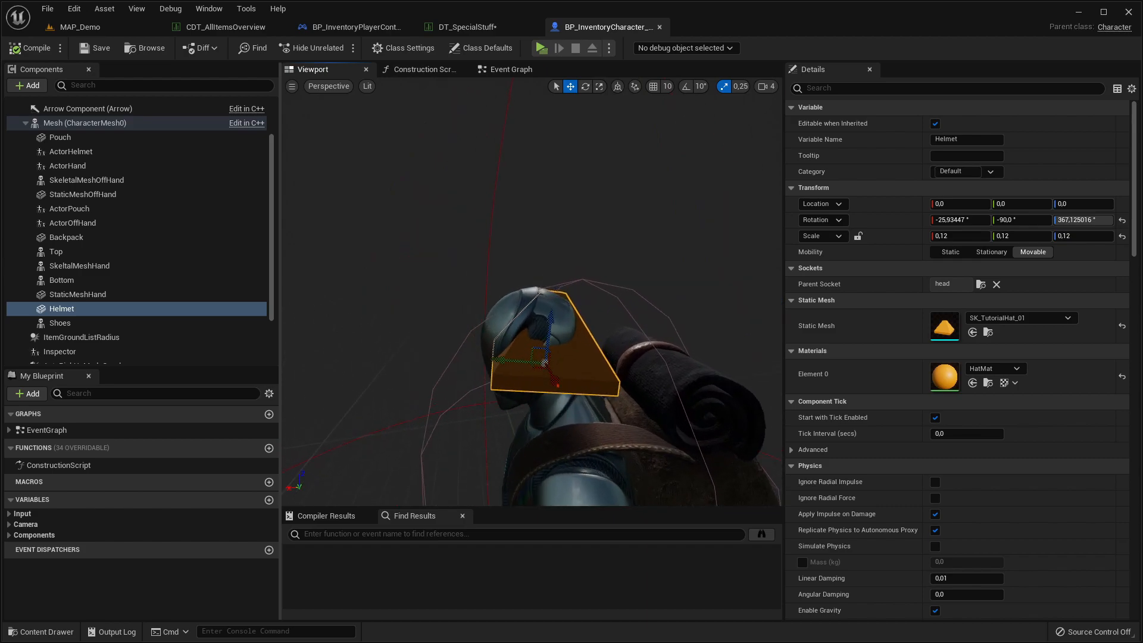
pyautogui.moveTo(559, 381); pyautogui.dragTo(572, 388, button='right')
pyautogui.moveTo(575, 372); pyautogui.dragTo(527, 356)
pyautogui.moveTo(580, 327); pyautogui.dragTo(630, 234)
pyautogui.moveTo(613, 344)
pyautogui.mouseDown(button='right')
pyautogui.moveTo(715, 344)
pyautogui.moveTo(623, 344)
pyautogui.mouseUp(button='right')
pyautogui.moveTo(617, 258); pyautogui.dragTo(609, 296)
pyautogui.moveTo(672, 342); pyautogui.dragTo(357, 341, button='right')
pyautogui.moveTo(570, 262); pyautogui.dragTo(476, 266, button='right')
pyautogui.moveTo(572, 273); pyautogui.dragTo(562, 281)
pyautogui.keyDown('alt'); pyautogui.moveTo(562, 281); pyautogui.dragTo(357, 274); pyautogui.keyUp('alt')
pyautogui.moveTo(676, 323); pyautogui.dragTo(615, 334, button='right')
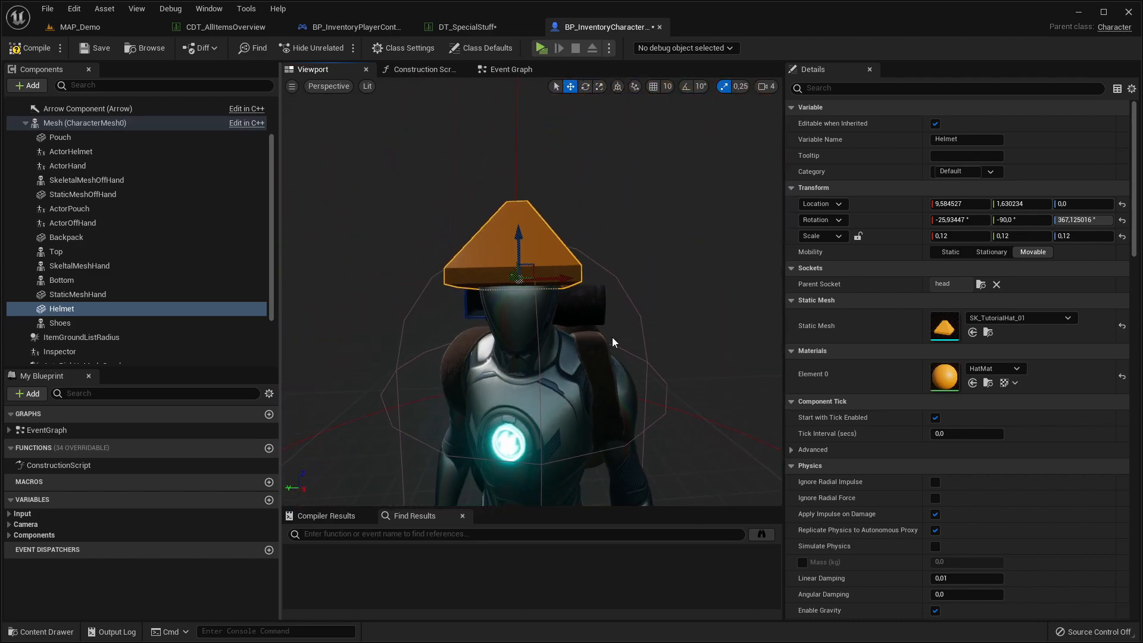
# Copy the Helmet component's location into the RelativeTransformEquipped Location of myitem in DT_SpecialStuff.
pyautogui.rightClick(861, 203)
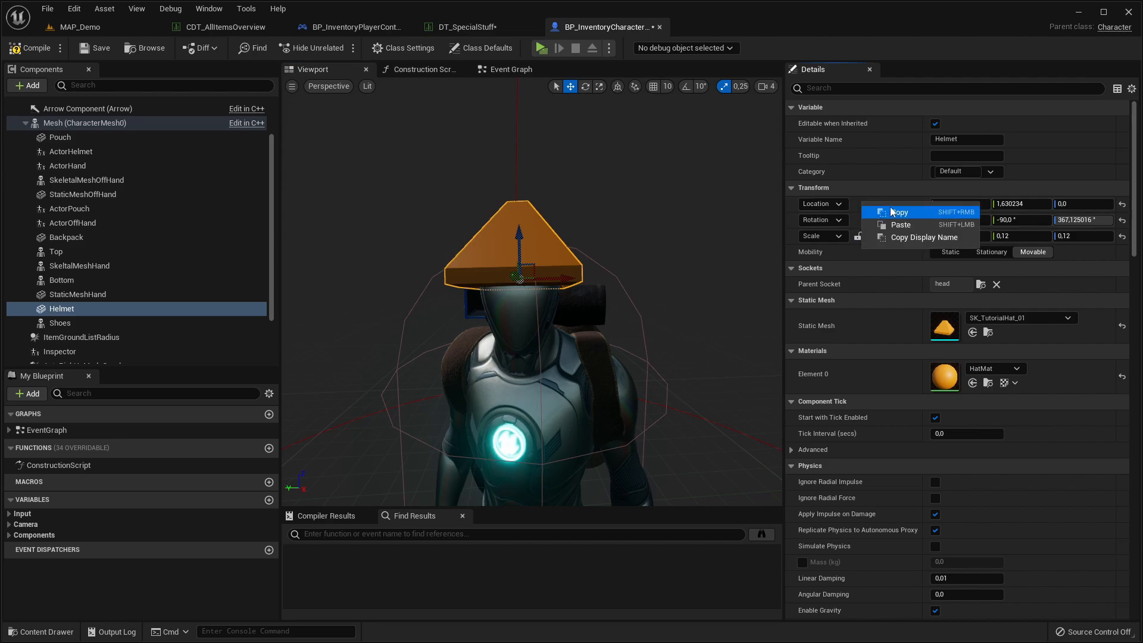
pyautogui.click(887, 213)
pyautogui.click(467, 27)
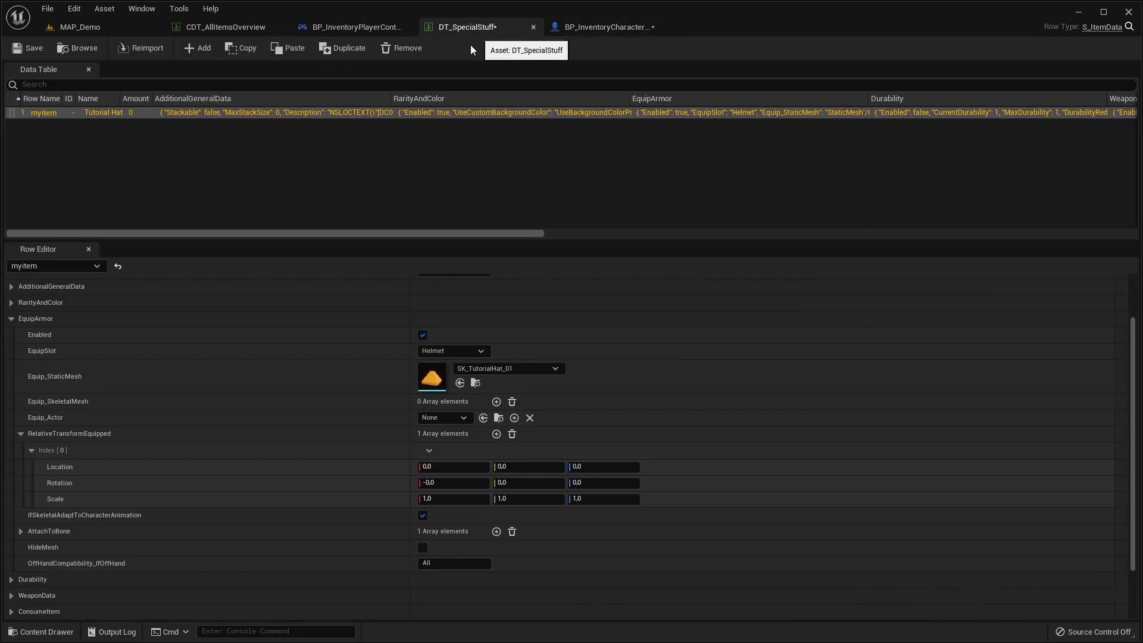
pyautogui.rightClick(56, 469)
pyautogui.click(95, 492)
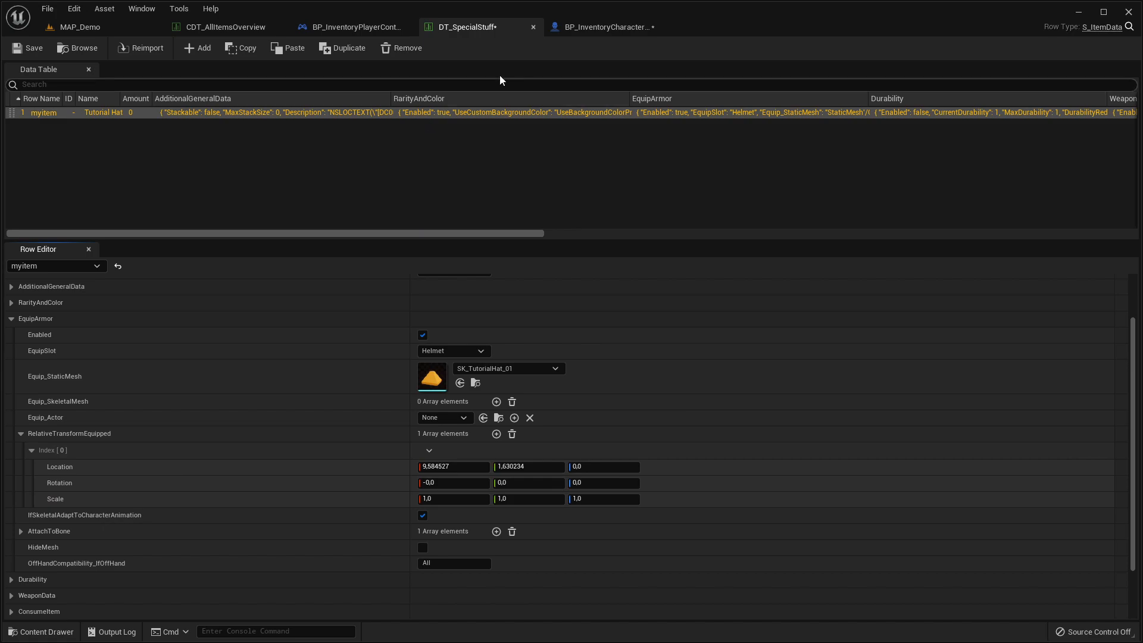
# Copy the Helmet component's rotation into the RelativeTransformEquipped Rotation of myitem in DT_SpecialStuff.
pyautogui.click(606, 27)
pyautogui.rightClick(877, 221)
pyautogui.click(890, 231)
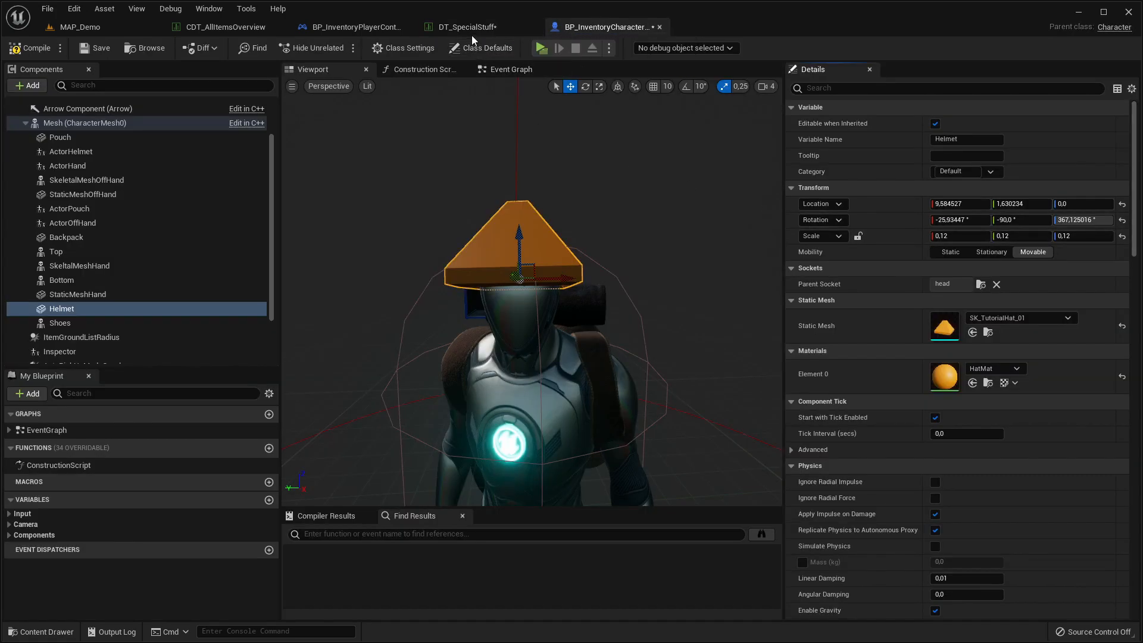
pyautogui.click(468, 27)
pyautogui.rightClick(79, 486)
pyautogui.click(98, 505)
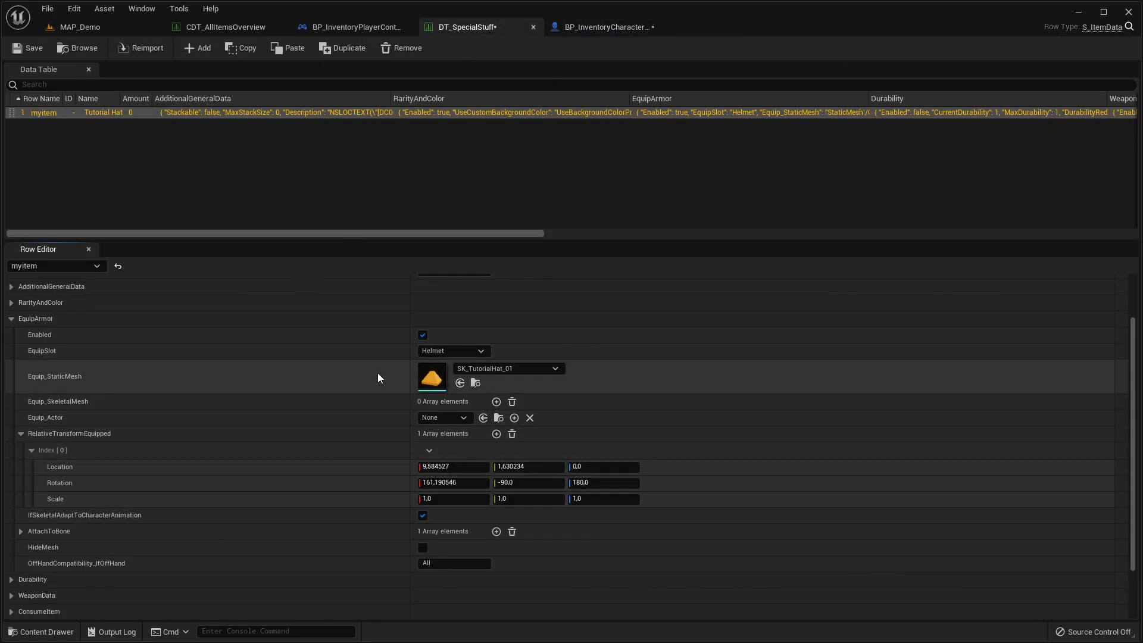
# Copy the Helmet component's scale of 0,12 into the RelativeTransformEquipped Scale of myitem in DT_SpecialStuff.
pyautogui.click(606, 26)
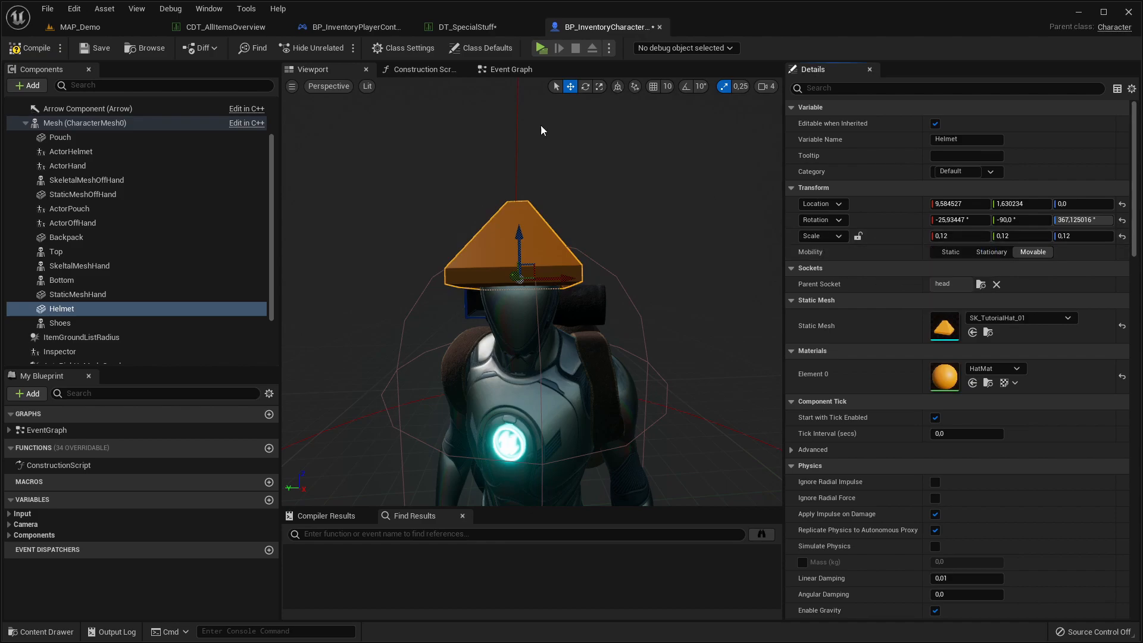
pyautogui.click(467, 27)
pyautogui.rightClick(80, 501)
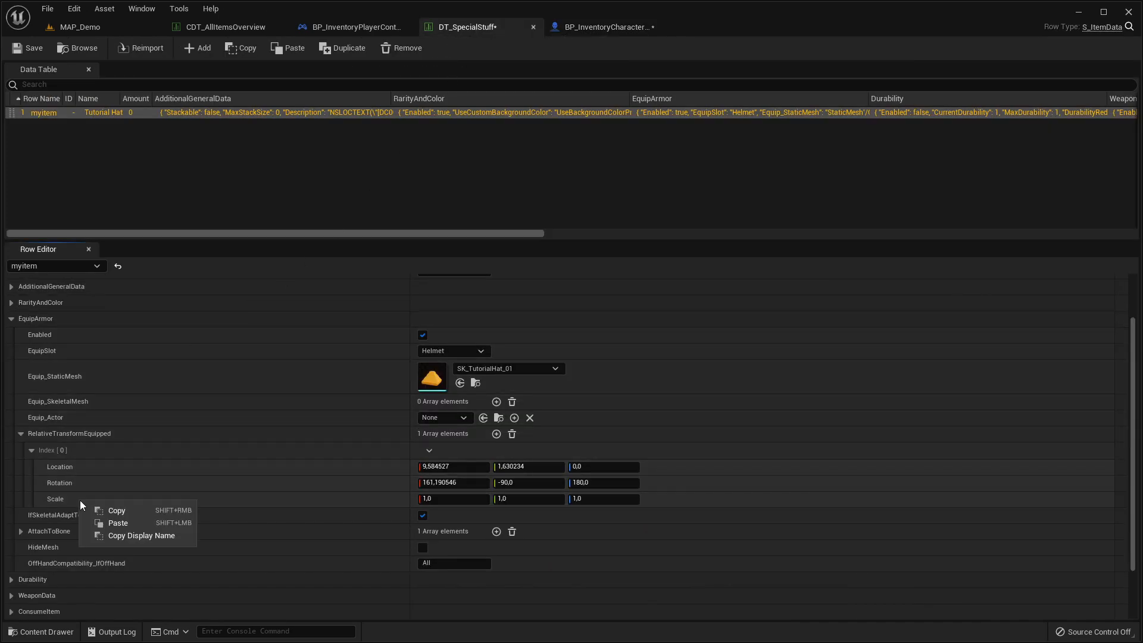
pyautogui.click(124, 526)
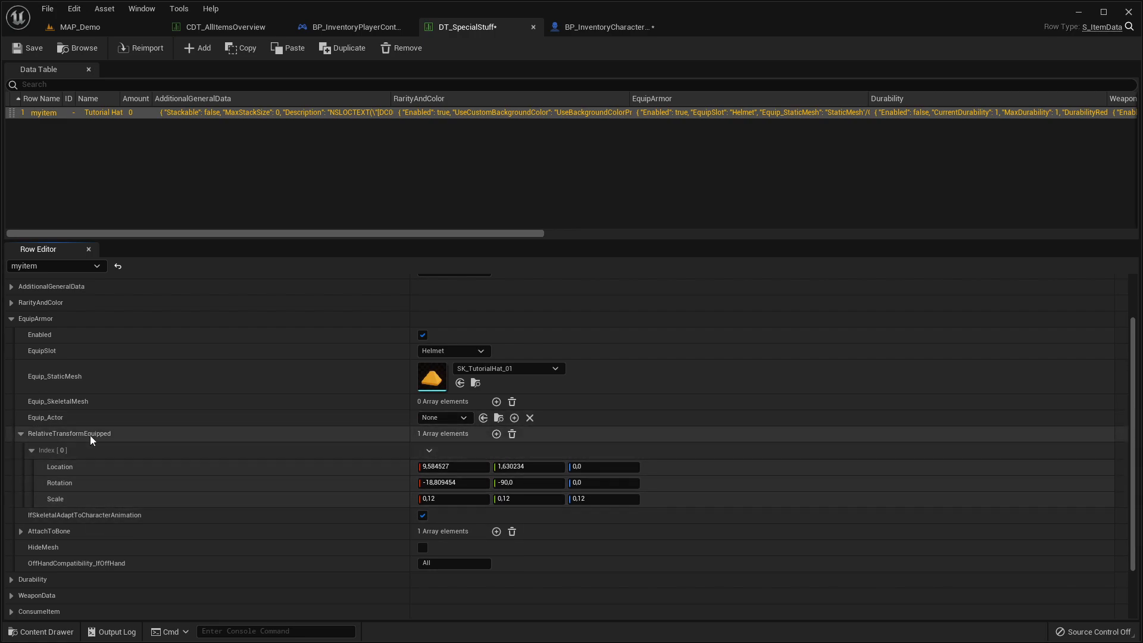
# Review the remaining EquipArmor options of myitem below RelativeTransformEquipped, including IfSkeletalAdaptToCharacterAnimation and Equip_StaticMesh.
pyautogui.click(32, 451)
pyautogui.scroll(-1, 79, 470)
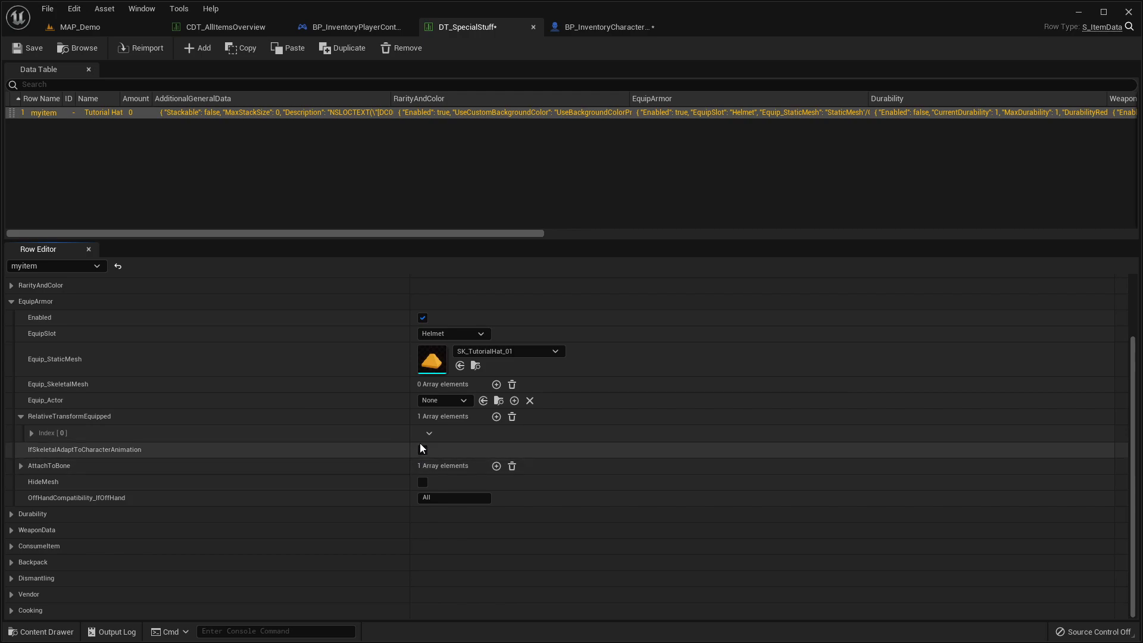
pyautogui.scroll(-1, 111, 450)
pyautogui.scroll(1, 111, 443)
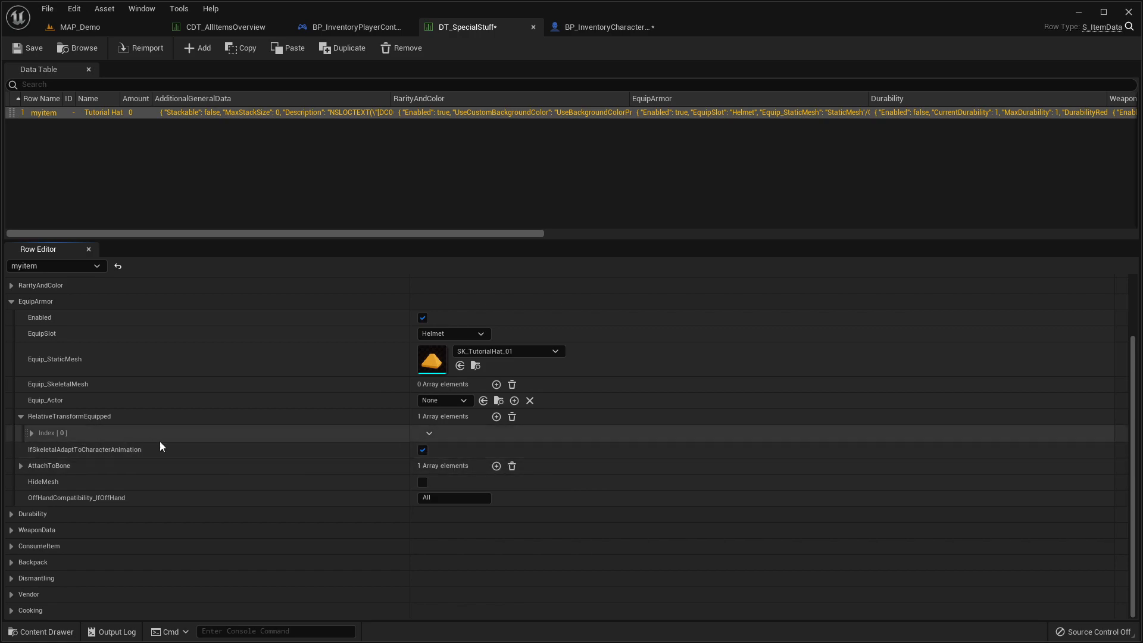
pyautogui.scroll(-1, 102, 449)
pyautogui.scroll(1, 102, 452)
pyautogui.scroll(-1, 98, 439)
pyautogui.scroll(1, 89, 450)
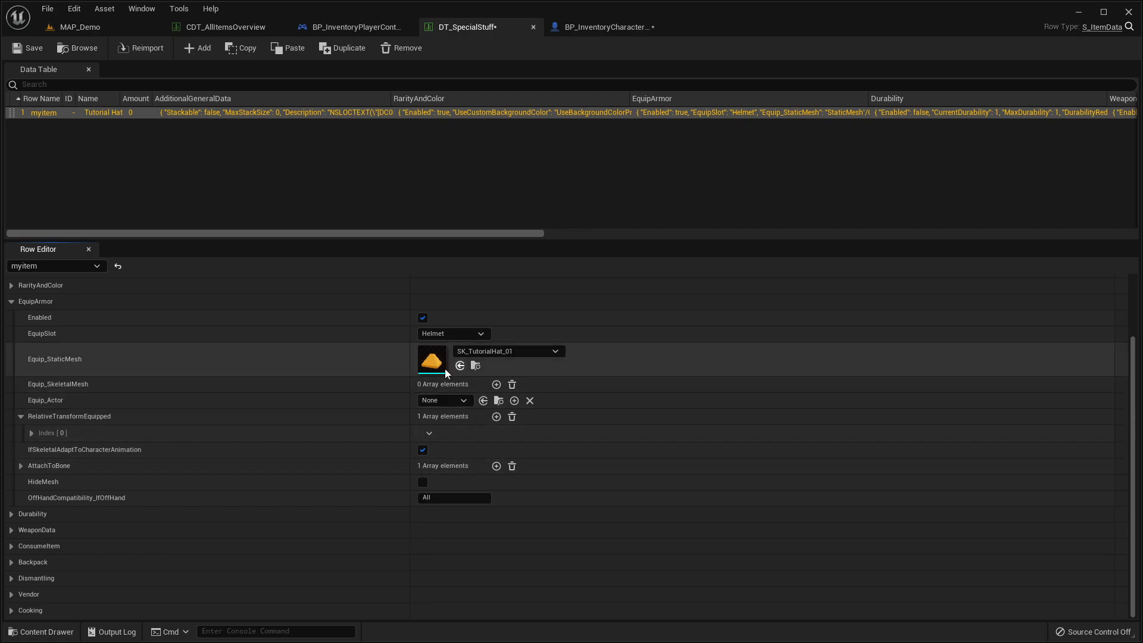
# Set the AttachToBone entry of myitem to head, matching the Helmet component's parent socket, and save DT_SpecialStuff.
pyautogui.click(20, 465)
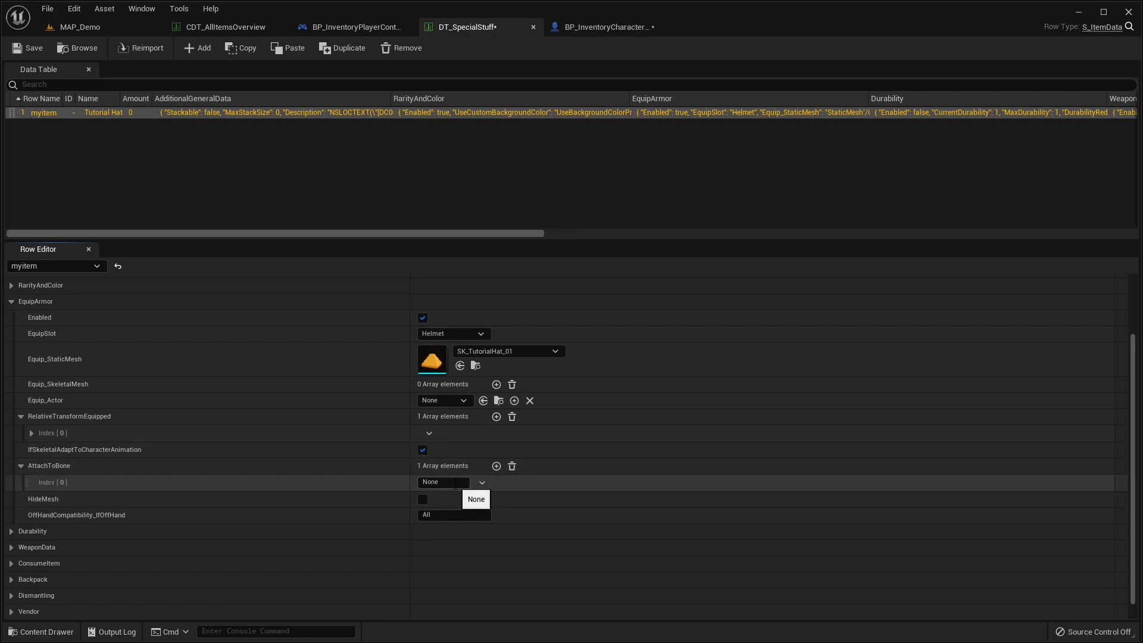
pyautogui.click(576, 26)
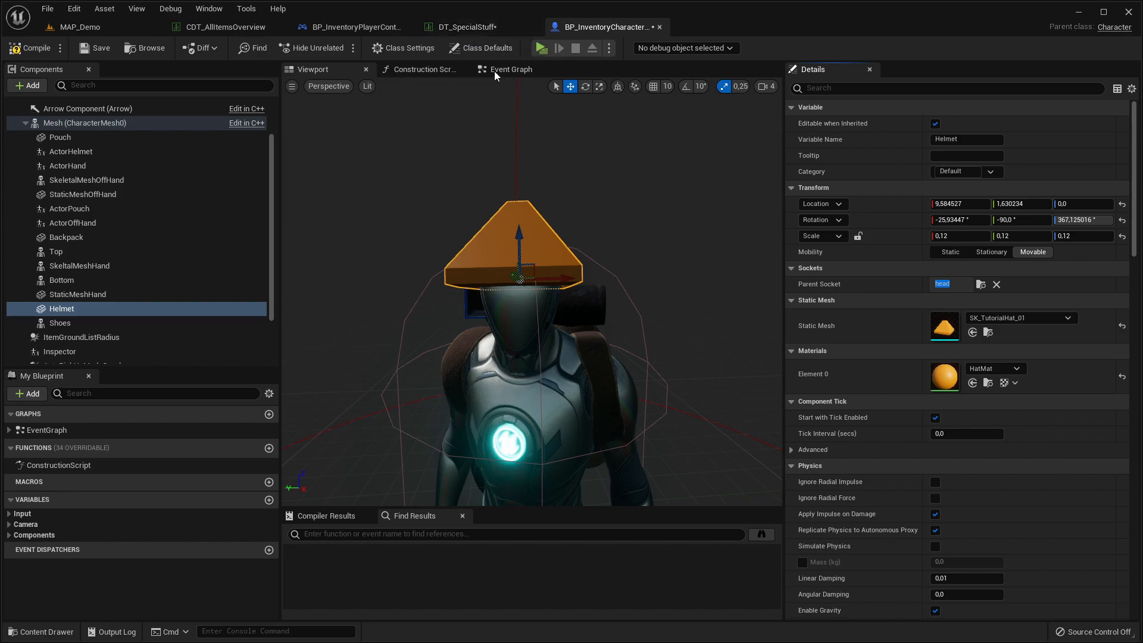
pyautogui.click(468, 27)
pyautogui.click(443, 482)
pyautogui.write('head')
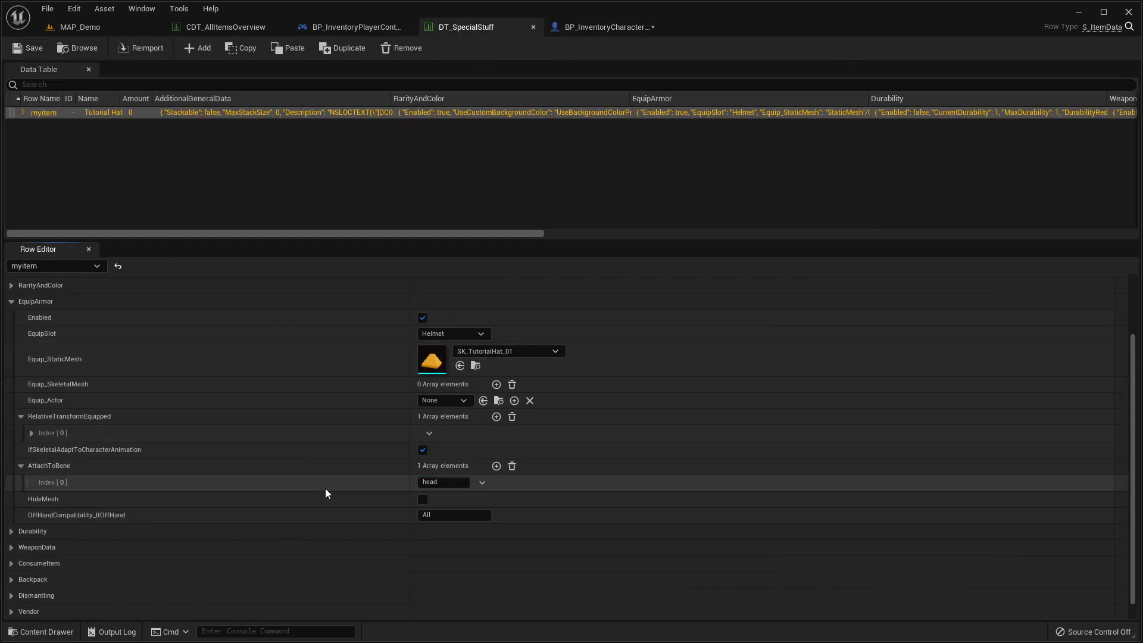
# Examine the AttachToBone entry and the HideMesh and OffHandCompatibility_IfOffHand options of myitem.
pyautogui.scroll(-1, 332, 466)
pyautogui.scroll(1, 332, 456)
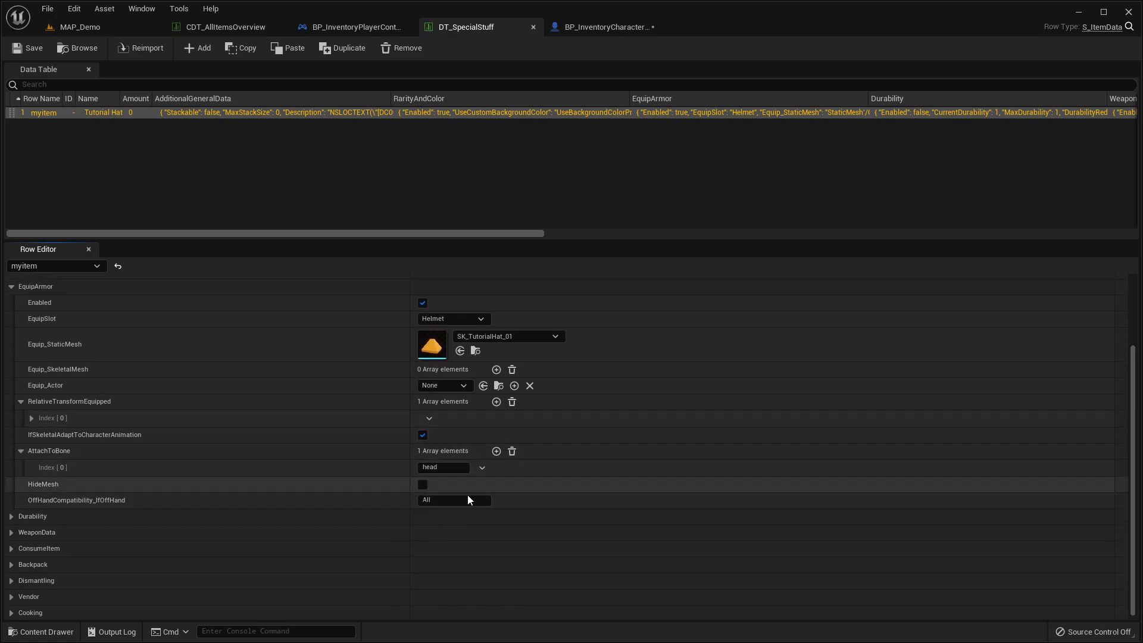
pyautogui.click(437, 467)
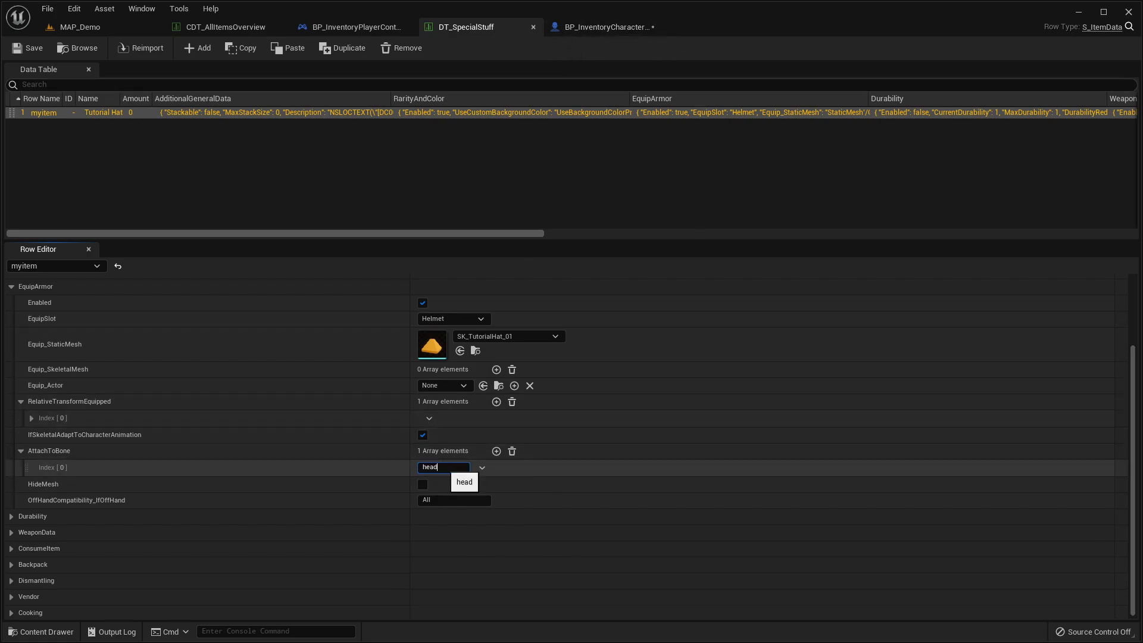
pyautogui.click(51, 486)
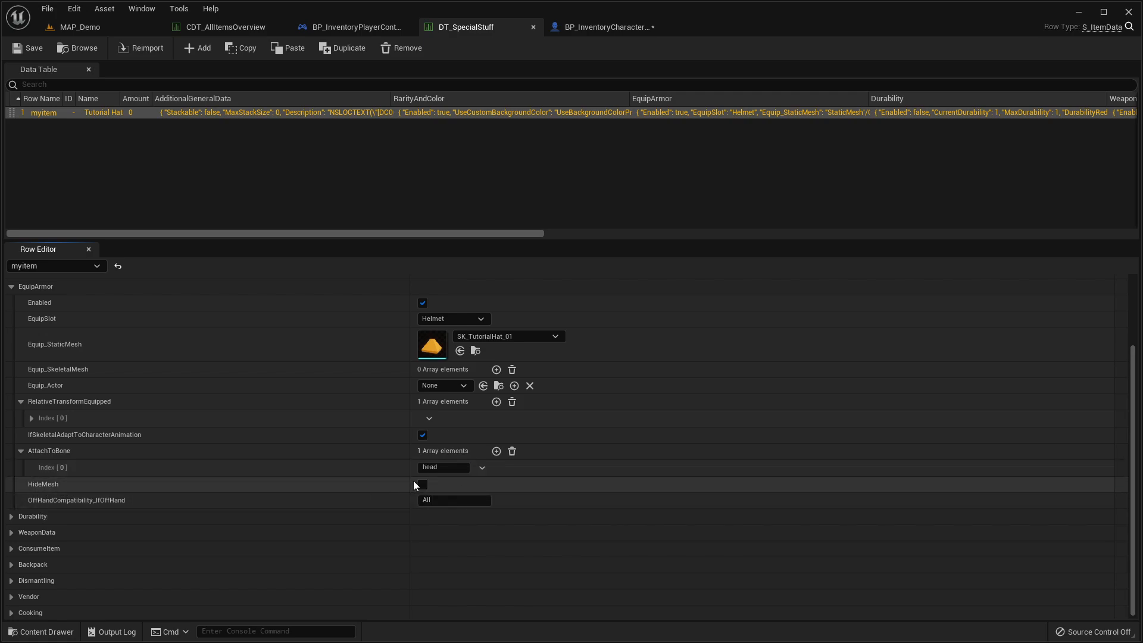
pyautogui.scroll(-1, 408, 481)
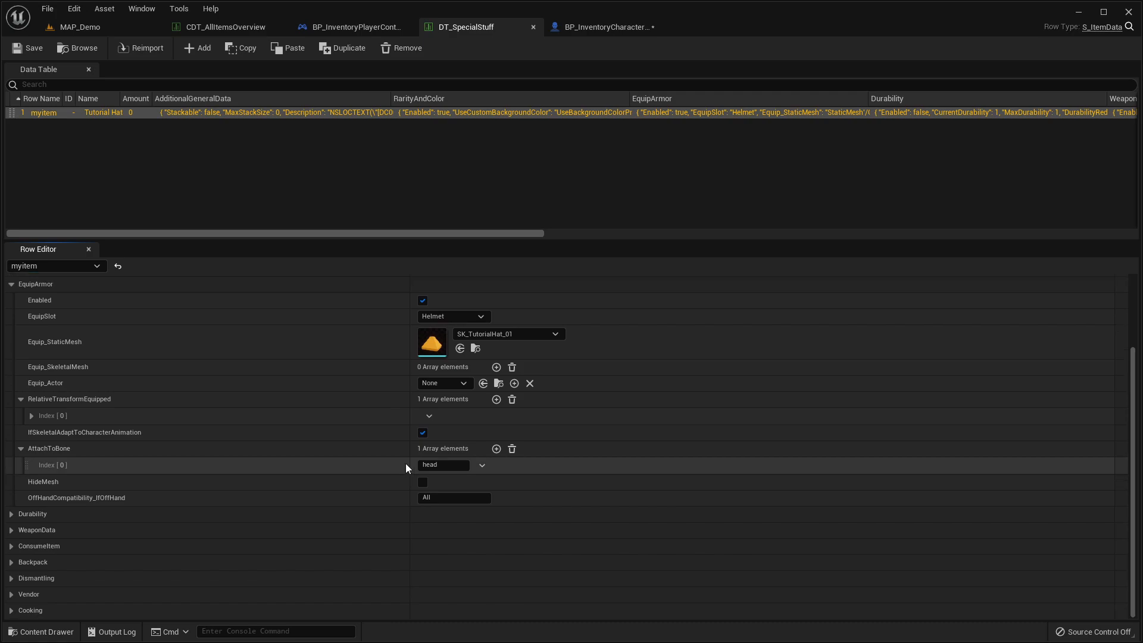
# In the character blueprint, move the Helmet hat off the head to about X -2,36, Y 5,70, Z 29,68.
pyautogui.click(603, 27)
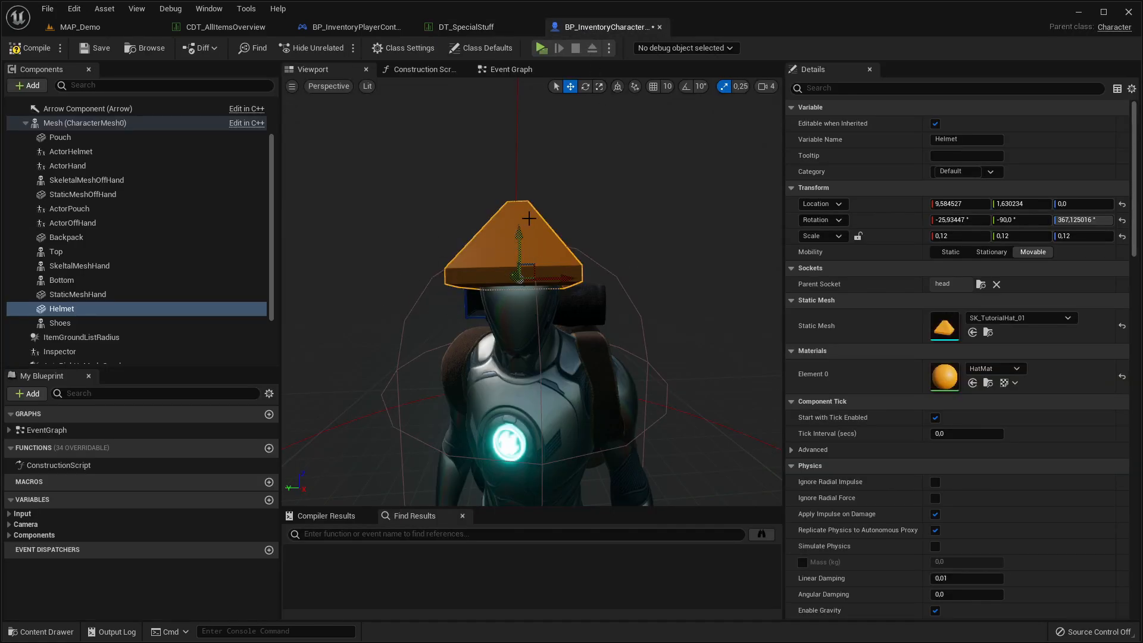
pyautogui.click(1019, 318)
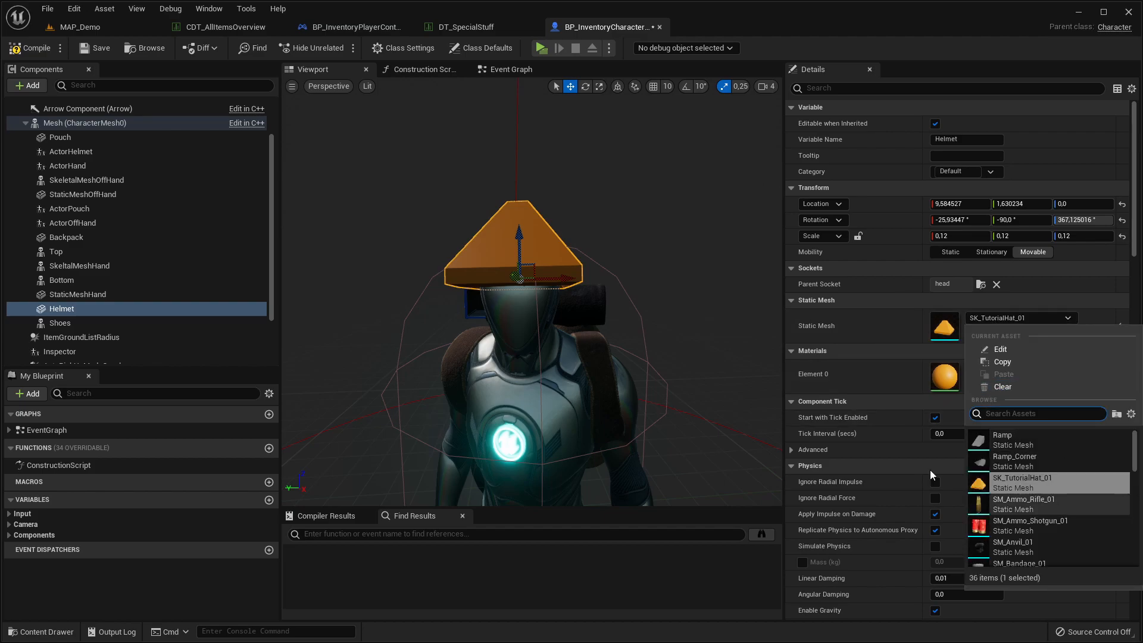
pyautogui.moveTo(554, 279); pyautogui.dragTo(425, 279)
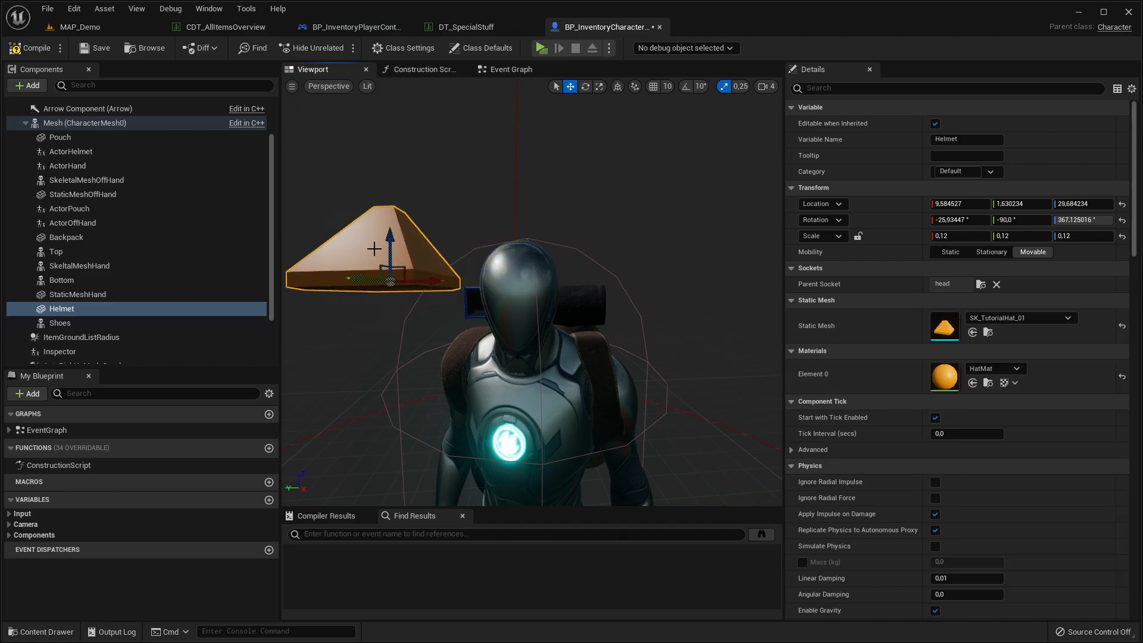
pyautogui.moveTo(391, 236); pyautogui.dragTo(409, 294)
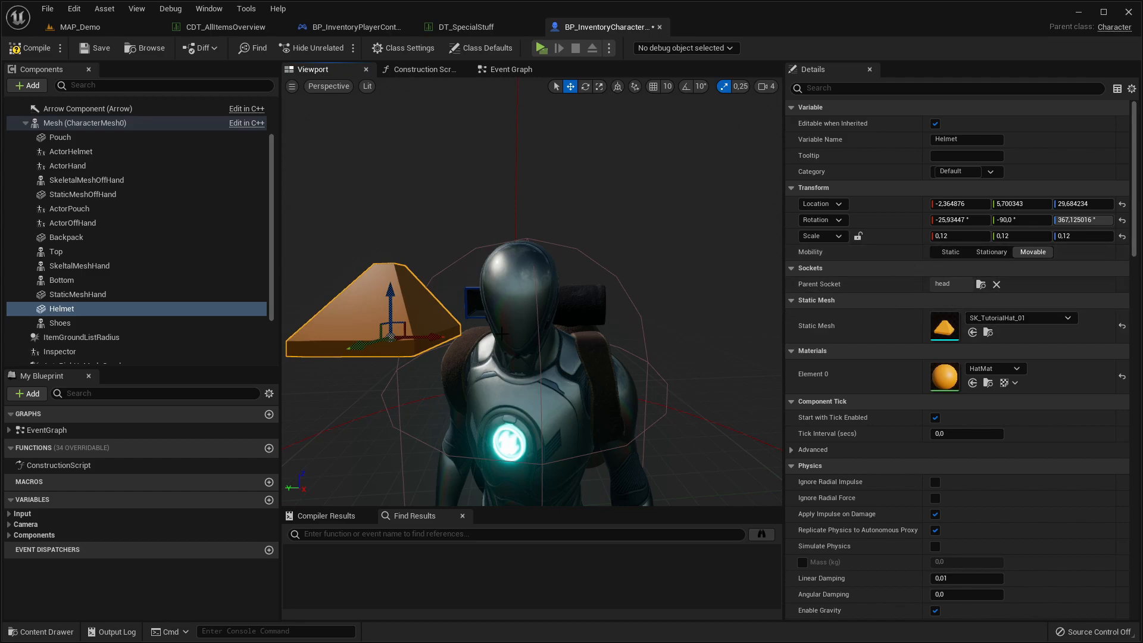
# Enable Durability for myitem in DT_SpecialStuff.
pyautogui.click(492, 28)
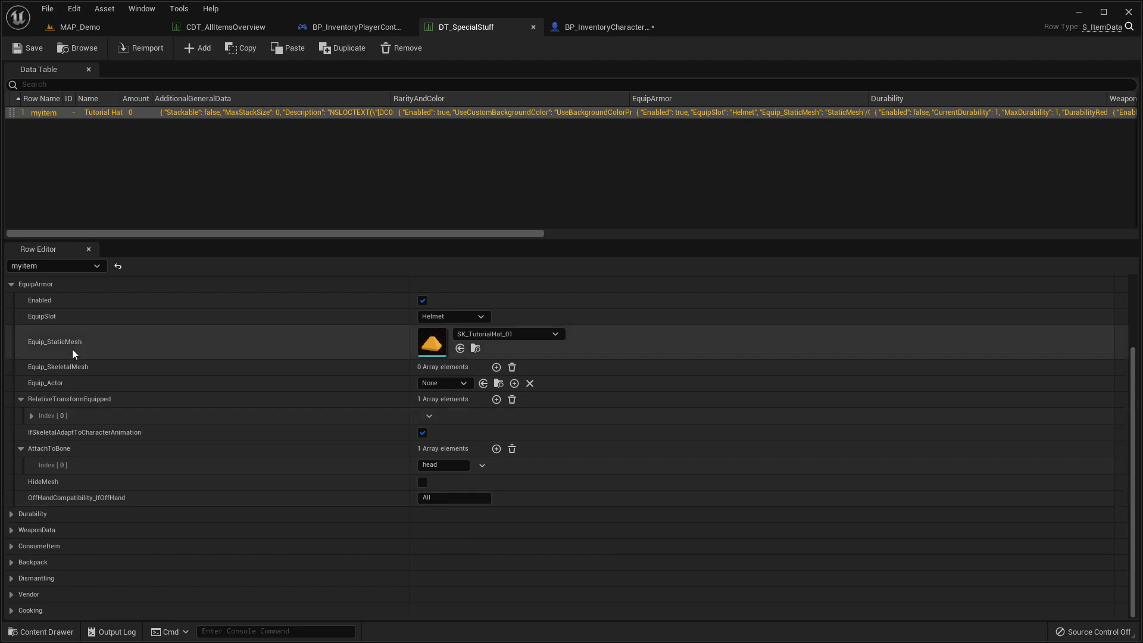
pyautogui.scroll(3, 53, 375)
pyautogui.click(11, 378)
pyautogui.click(12, 394)
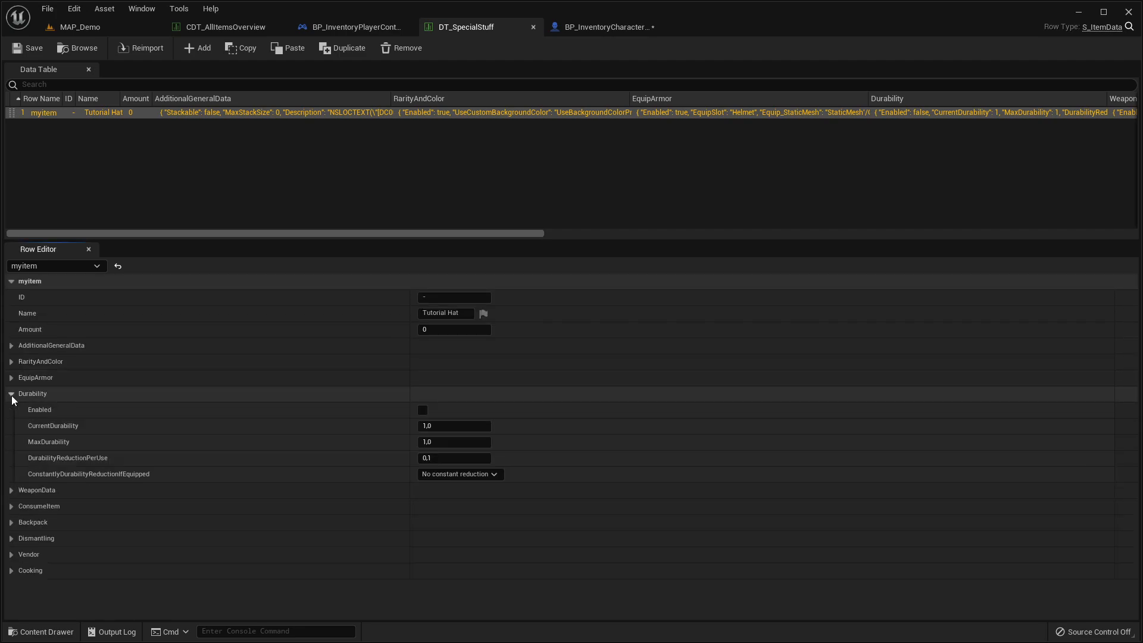
pyautogui.click(422, 410)
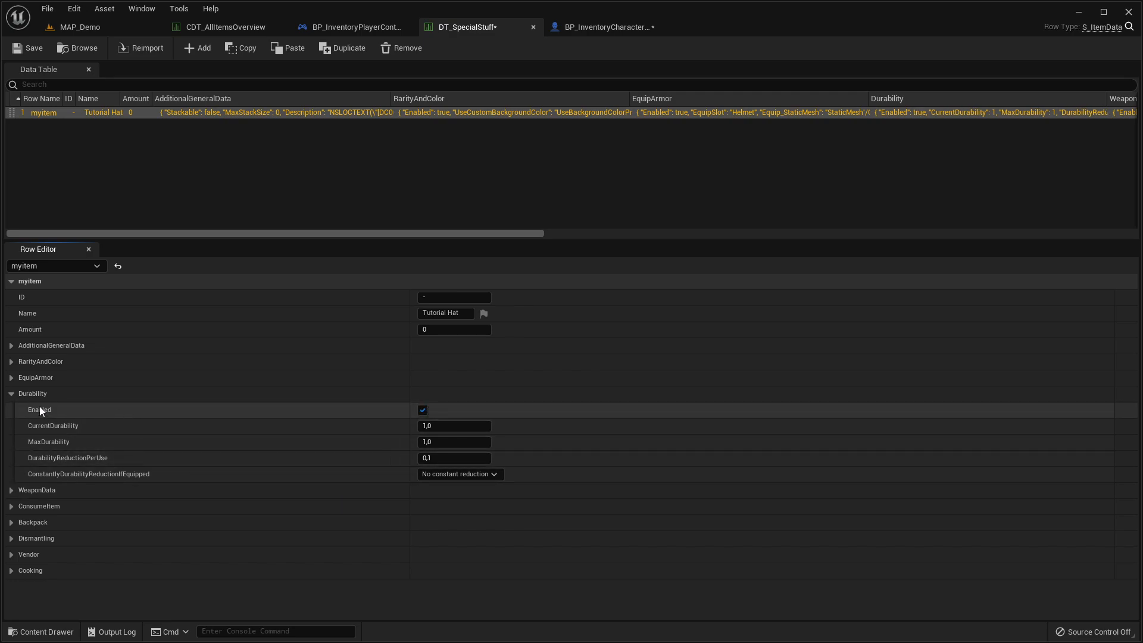
pyautogui.click(10, 394)
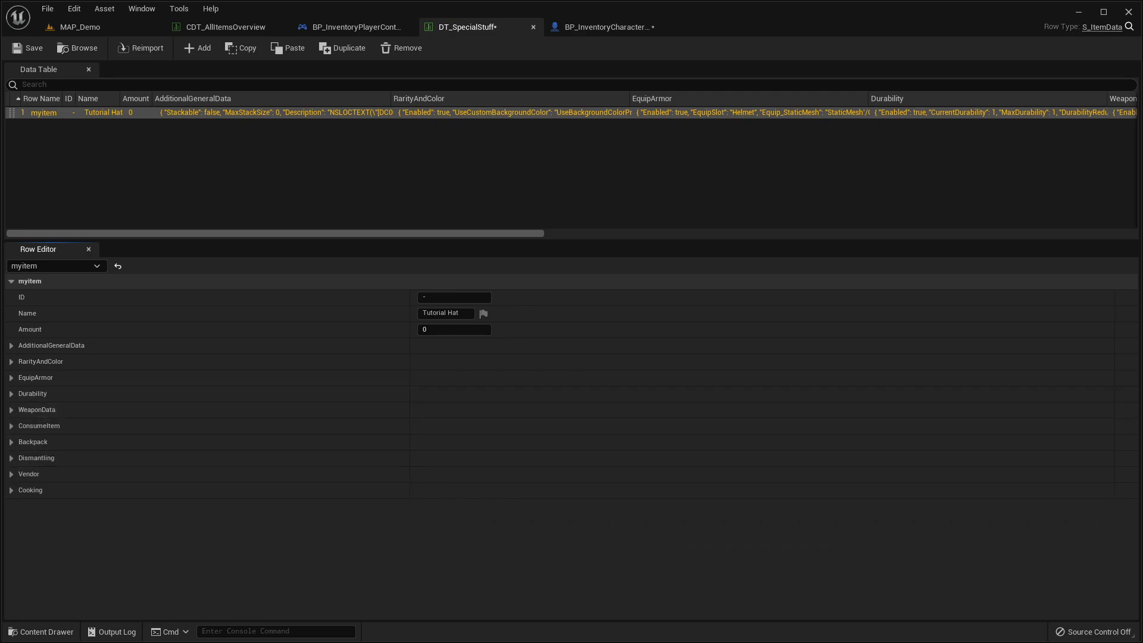
# Review the WeaponData, ConsumeItem, Backpack and Dismantling settings of myitem.
pyautogui.click(12, 410)
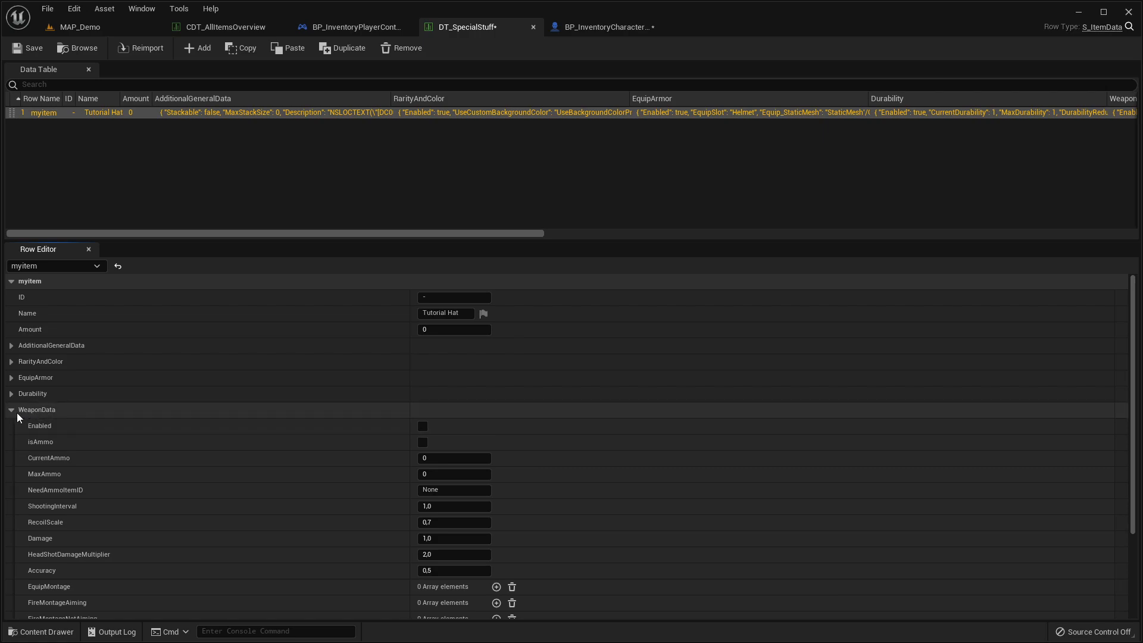
pyautogui.click(12, 410)
pyautogui.click(11, 426)
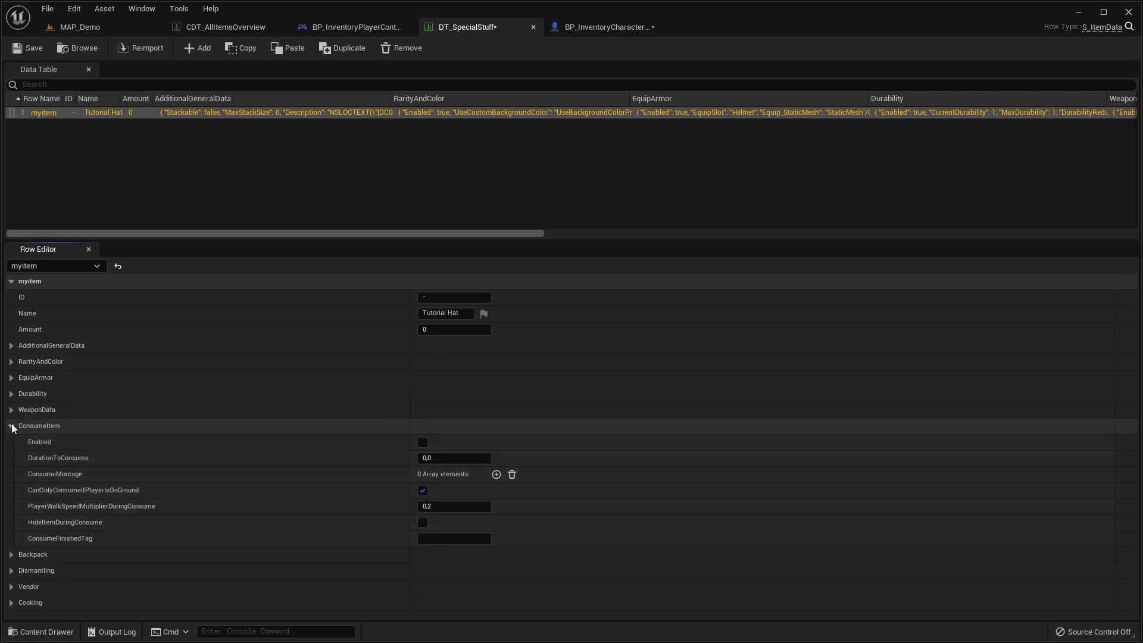
pyautogui.scroll(-2, 196, 427)
pyautogui.scroll(2, 113, 436)
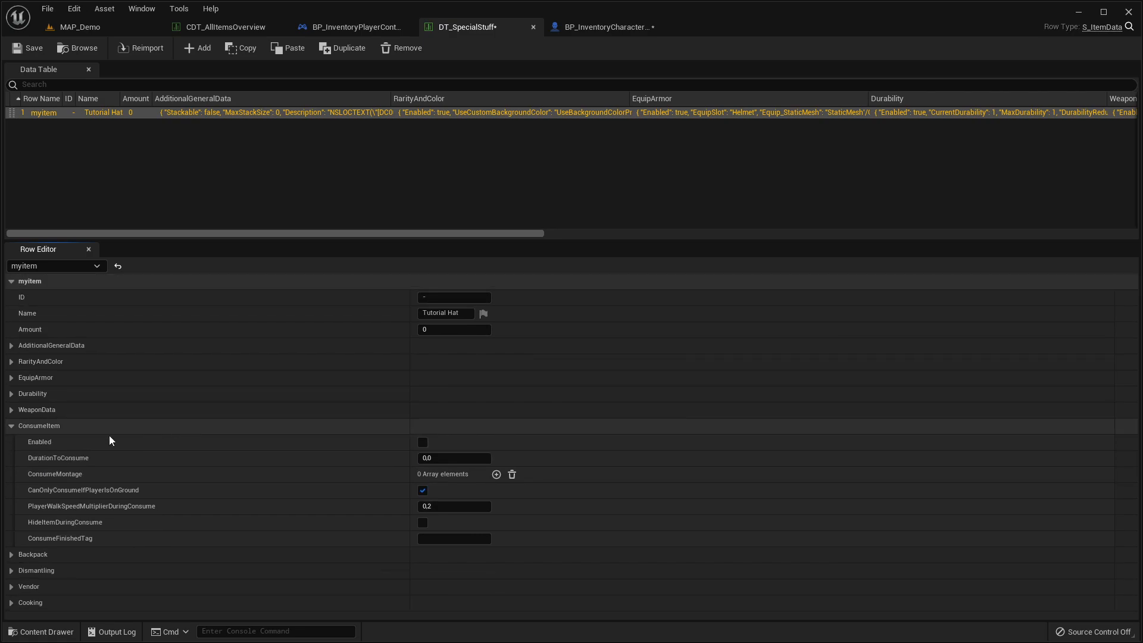
pyautogui.click(13, 425)
pyautogui.click(13, 441)
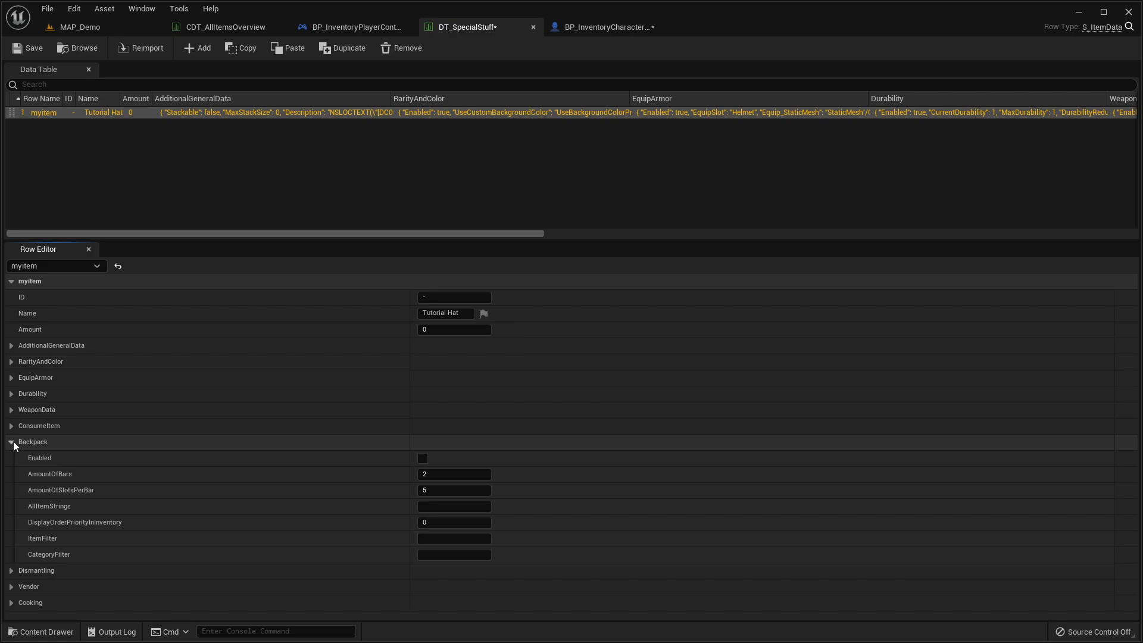
pyautogui.click(10, 442)
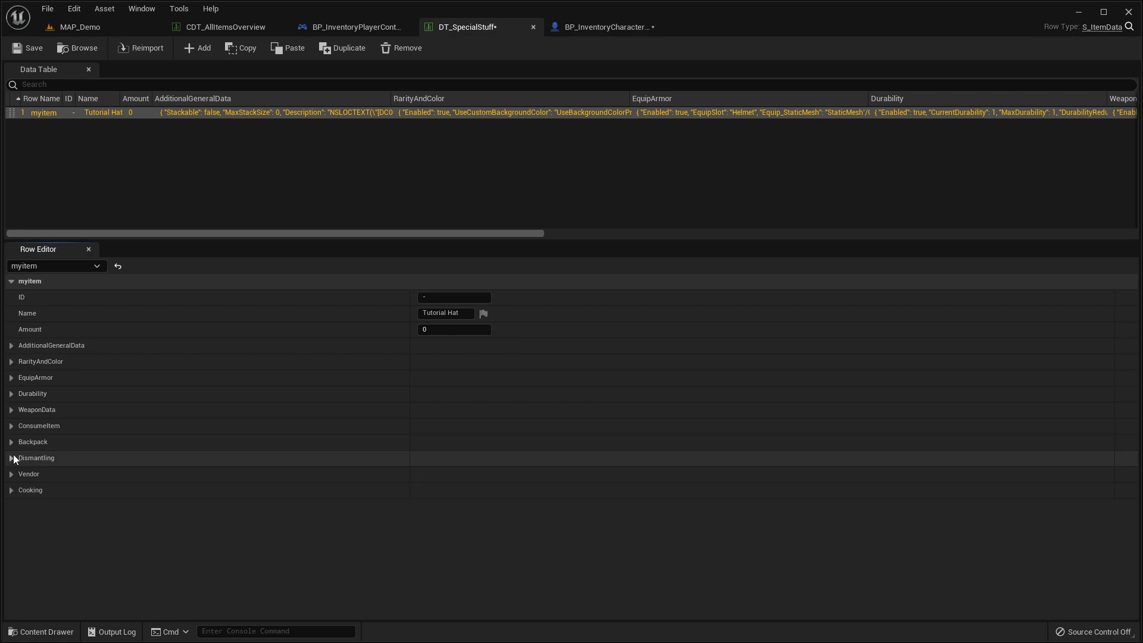
pyautogui.click(11, 458)
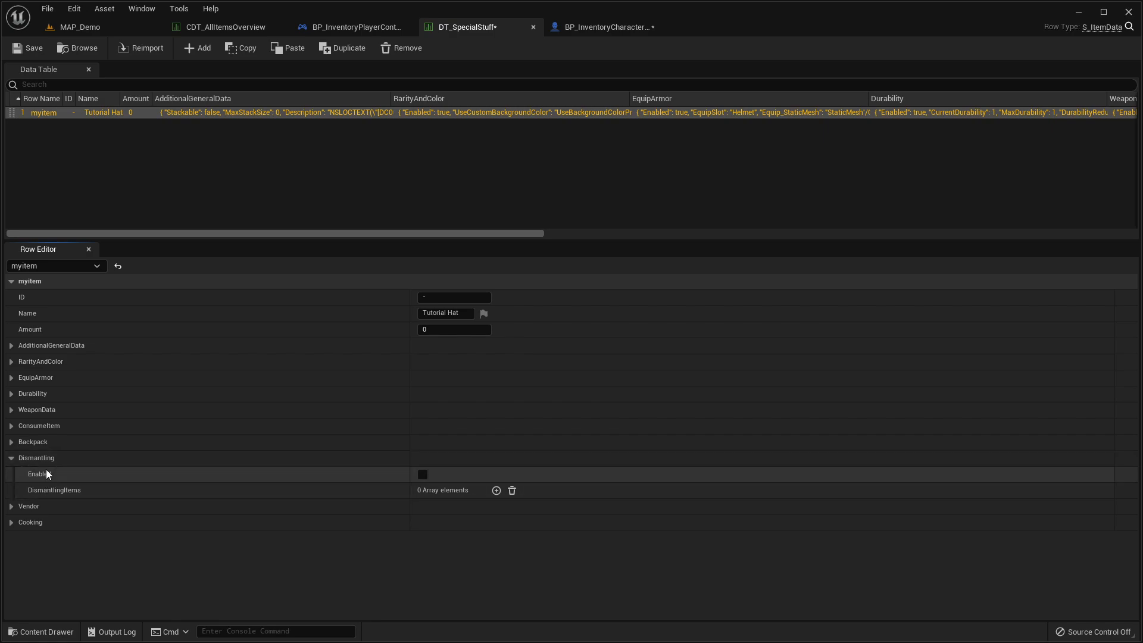
pyautogui.moveTo(75, 463); pyautogui.dragTo(73, 459, button='right')
pyautogui.click(16, 458)
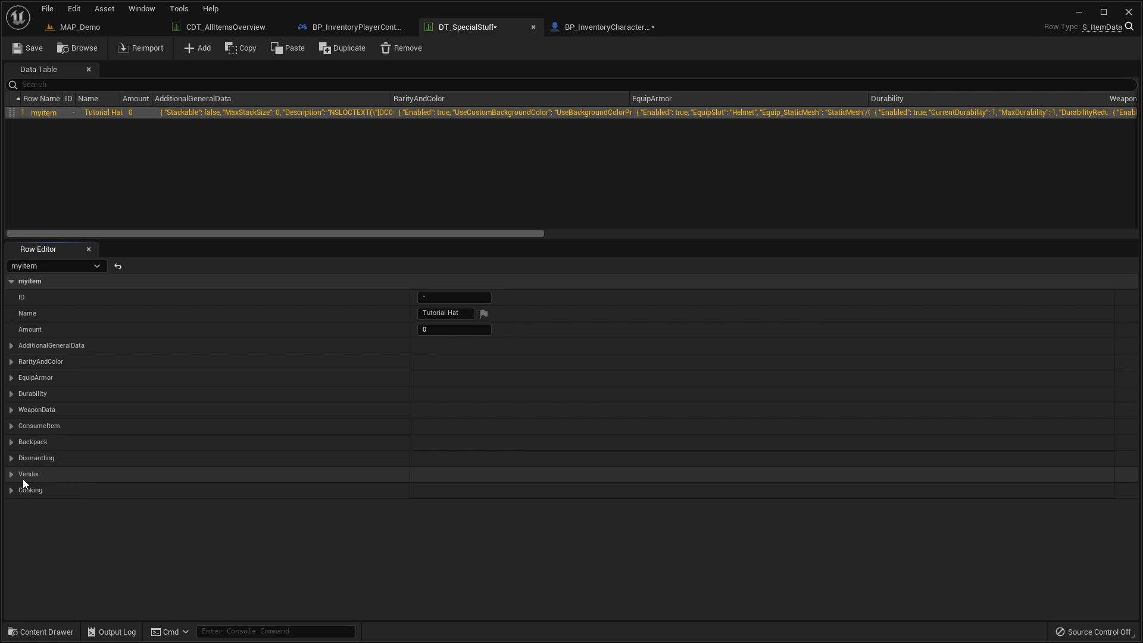
# Review the Vendor settings with their sell and buy prices, and the Cooking settings of myitem.
pyautogui.click(12, 474)
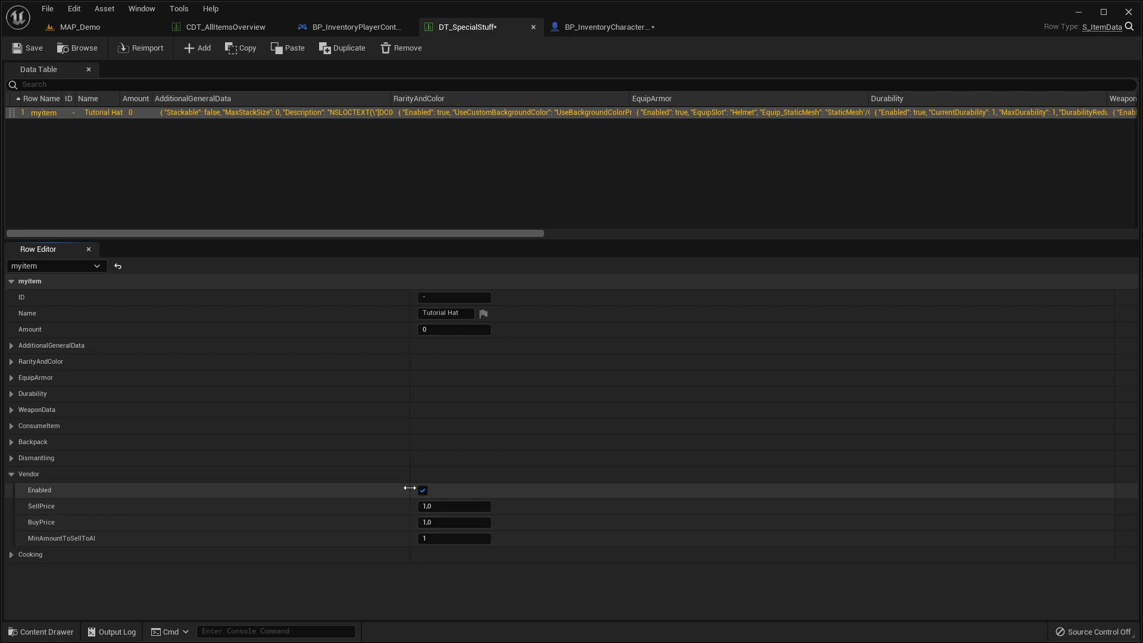
pyautogui.scroll(-1, 230, 492)
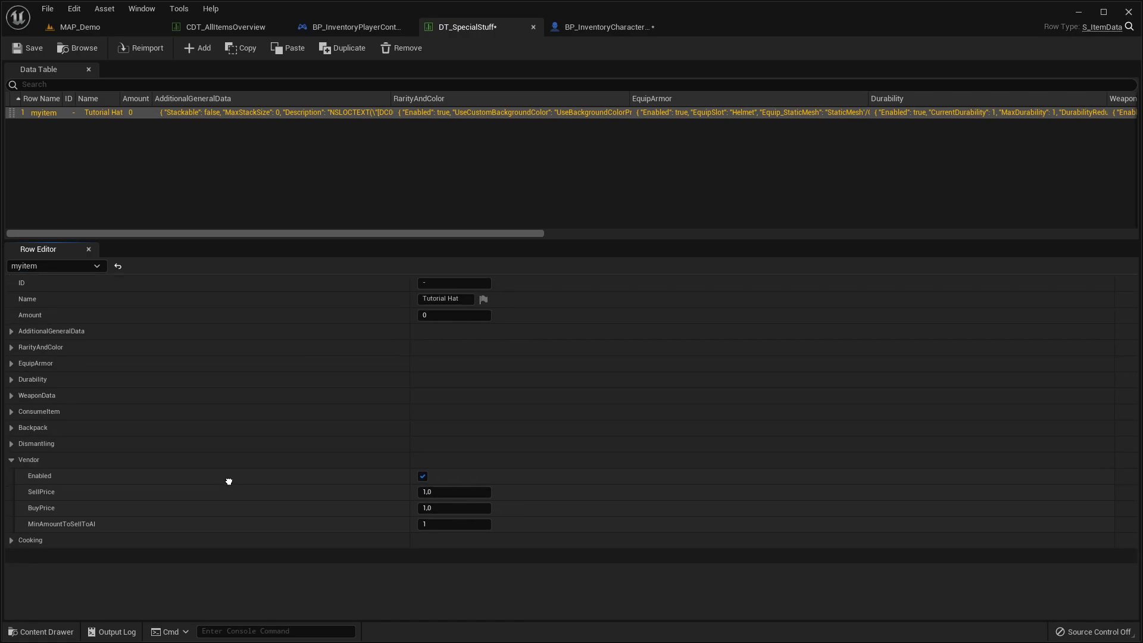
pyautogui.scroll(1, 228, 481)
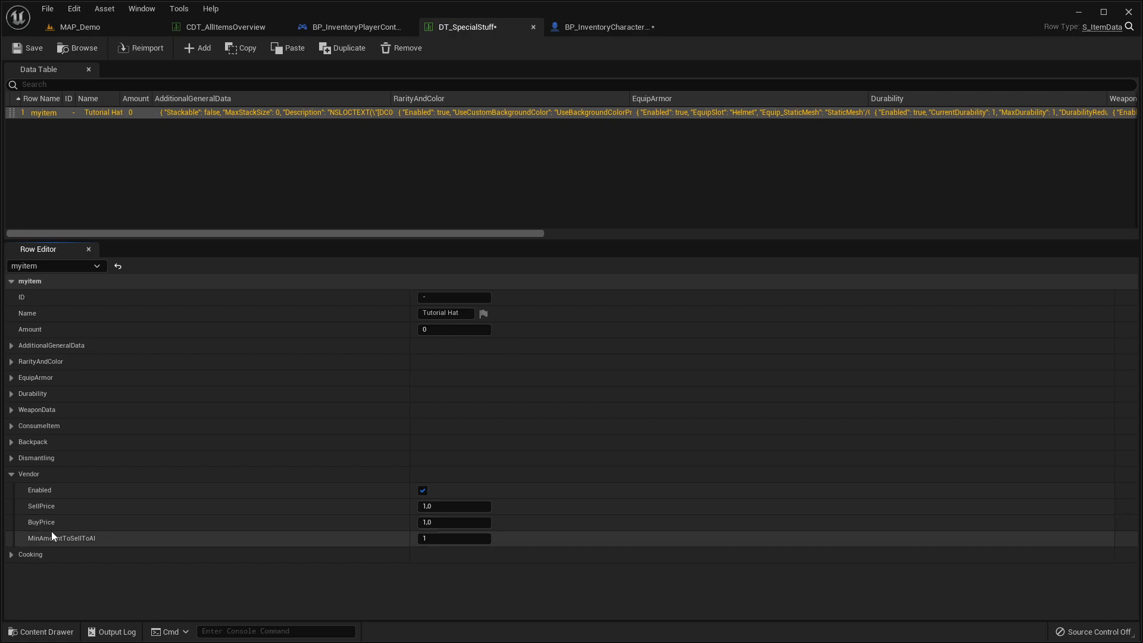
pyautogui.click(431, 522)
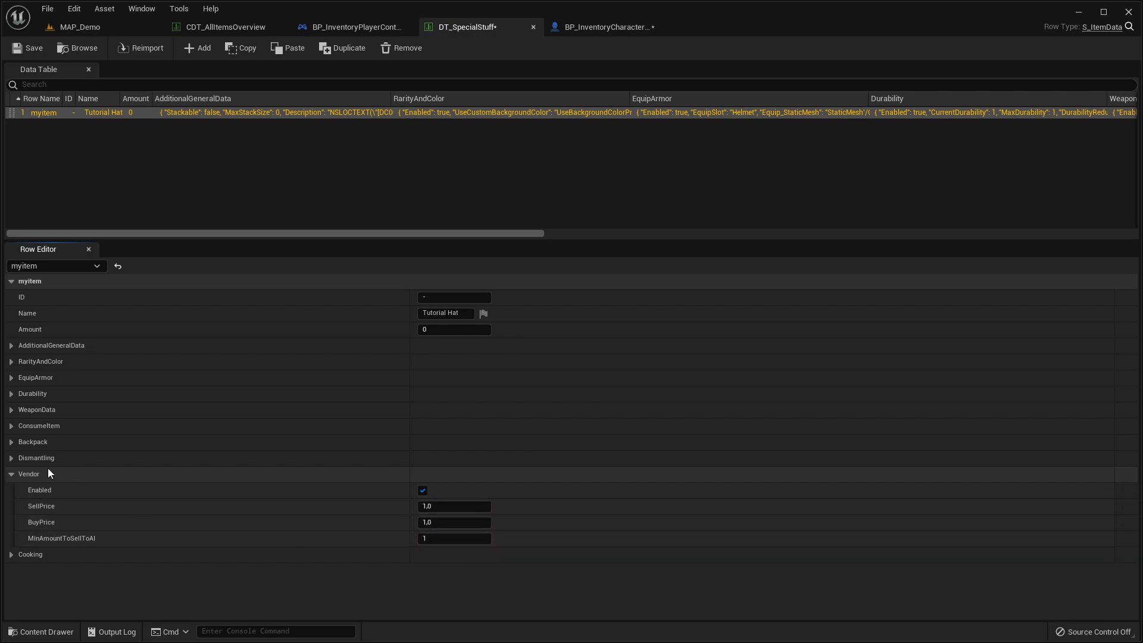
pyautogui.click(16, 476)
pyautogui.click(13, 492)
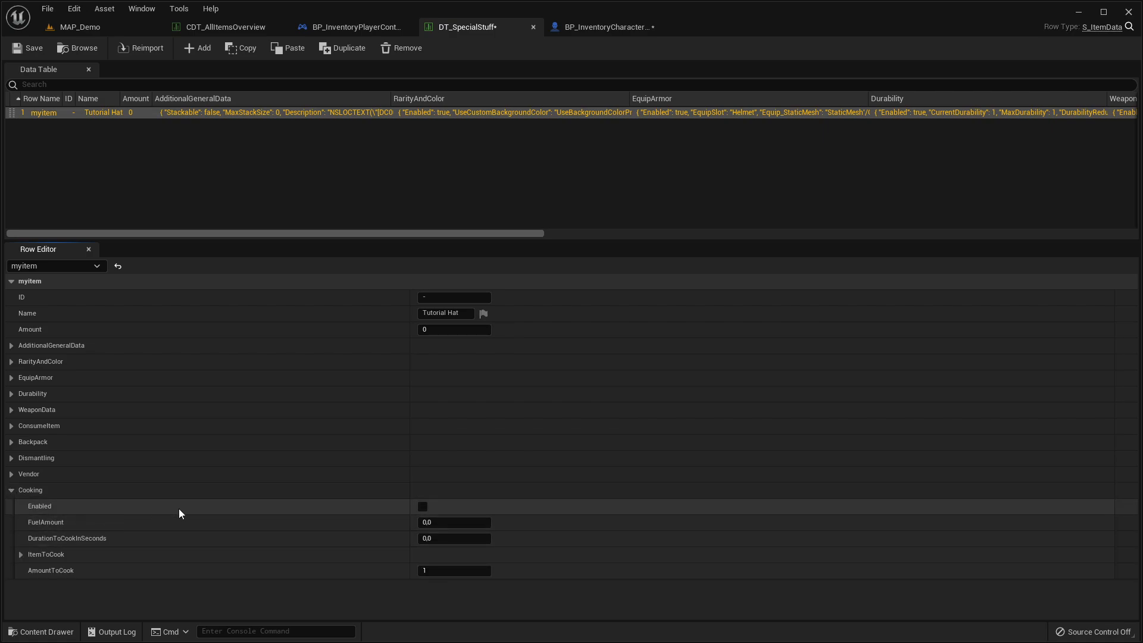
pyautogui.click(12, 490)
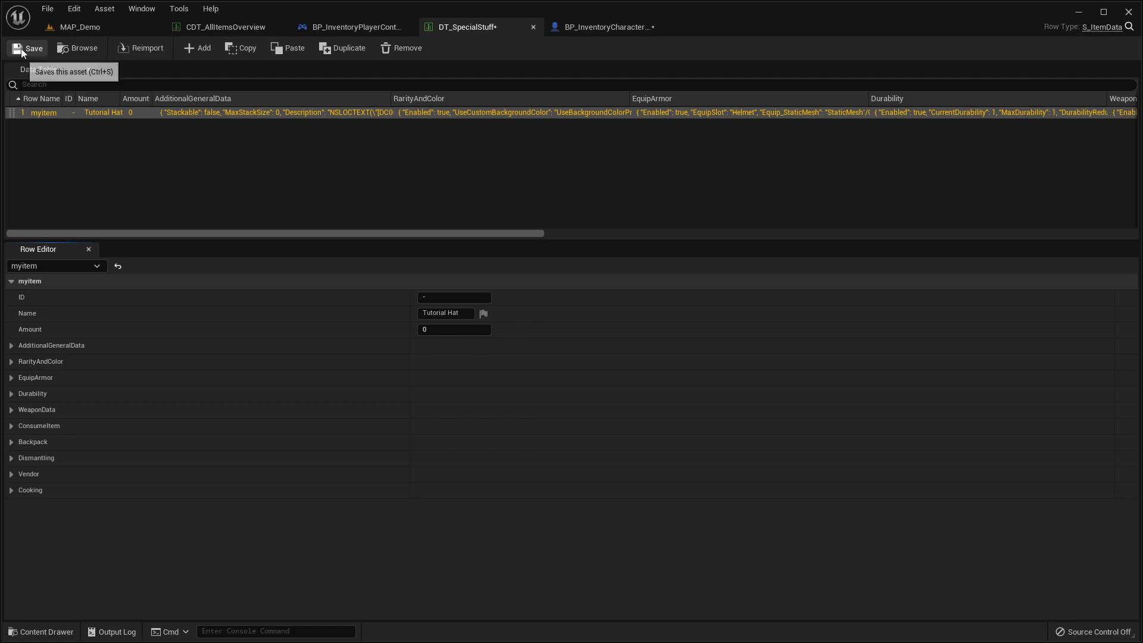
# Start a play preview of MAP_Demo and open the in-game inventory.
pyautogui.click(81, 29)
pyautogui.click(256, 48)
pyautogui.press('i')
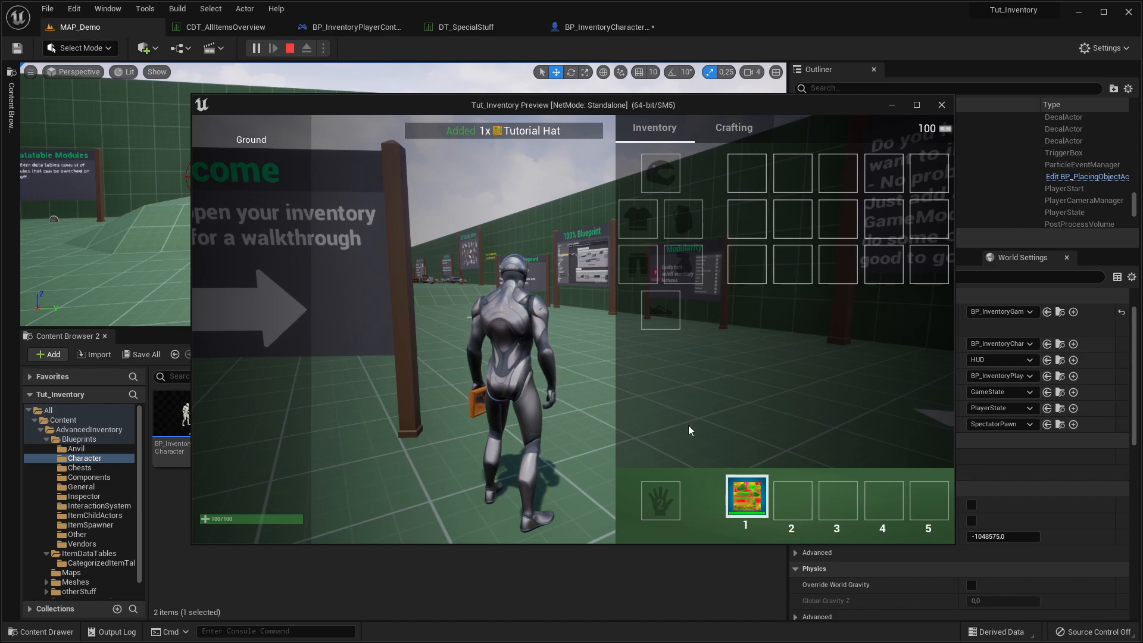
# Equip the Tutorial Hat in the helmet slot, close the inventory, and run and jump with the character wearing it.
pyautogui.moveTo(739, 487)
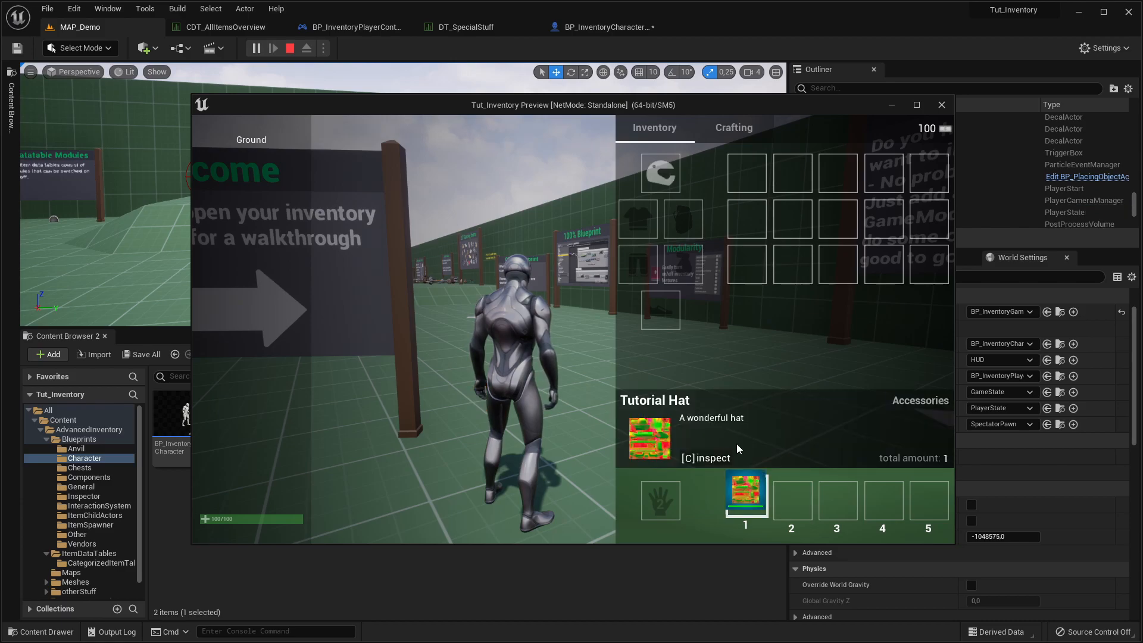
pyautogui.press('Tab')
pyautogui.press('w')
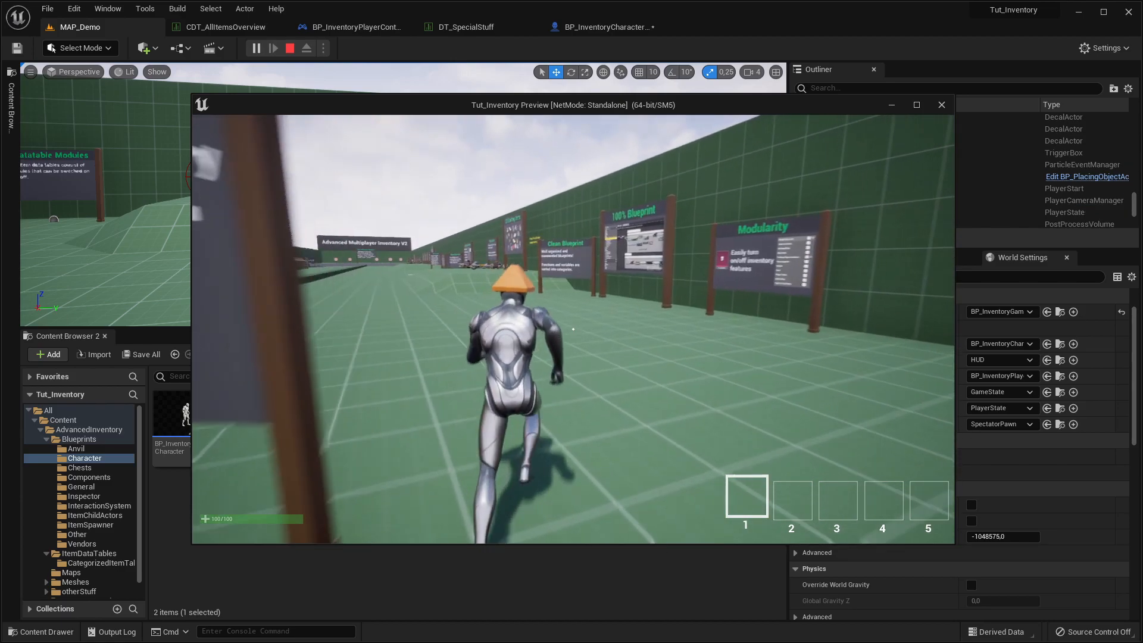
pyautogui.press('s')
pyautogui.press('w')
pyautogui.press('space')
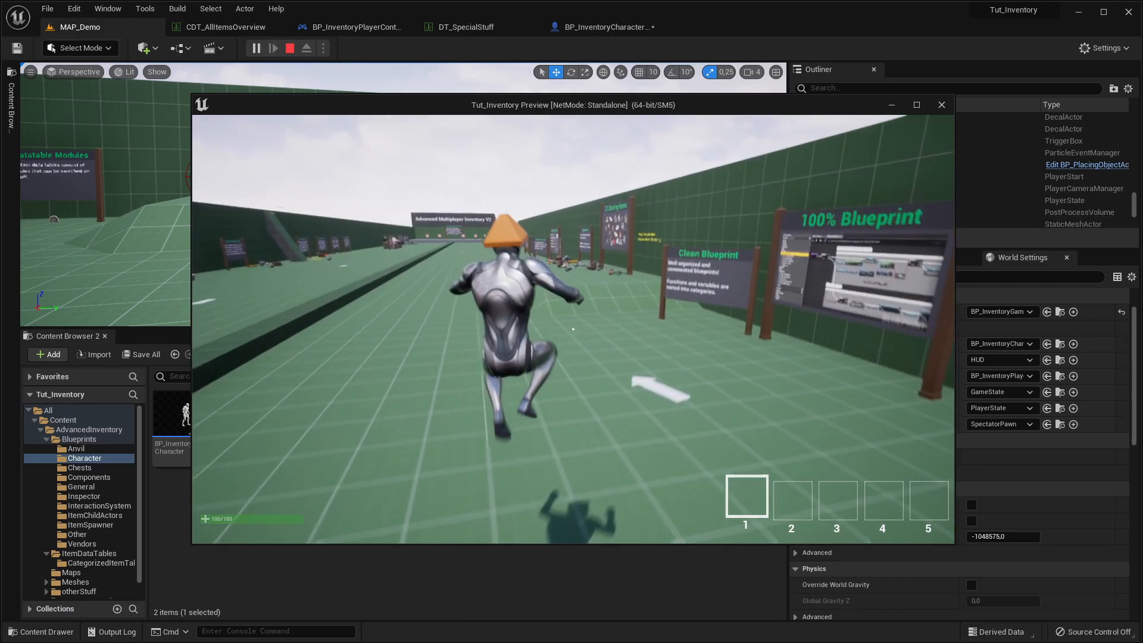
# Unequip the Tutorial Hat from the helmet slot into hotbar slot 1, close the inventory, and run with the hat in hand.
pyautogui.press('Tab')
pyautogui.rightClick(668, 183)
pyautogui.press('Tab')
pyautogui.press('w')
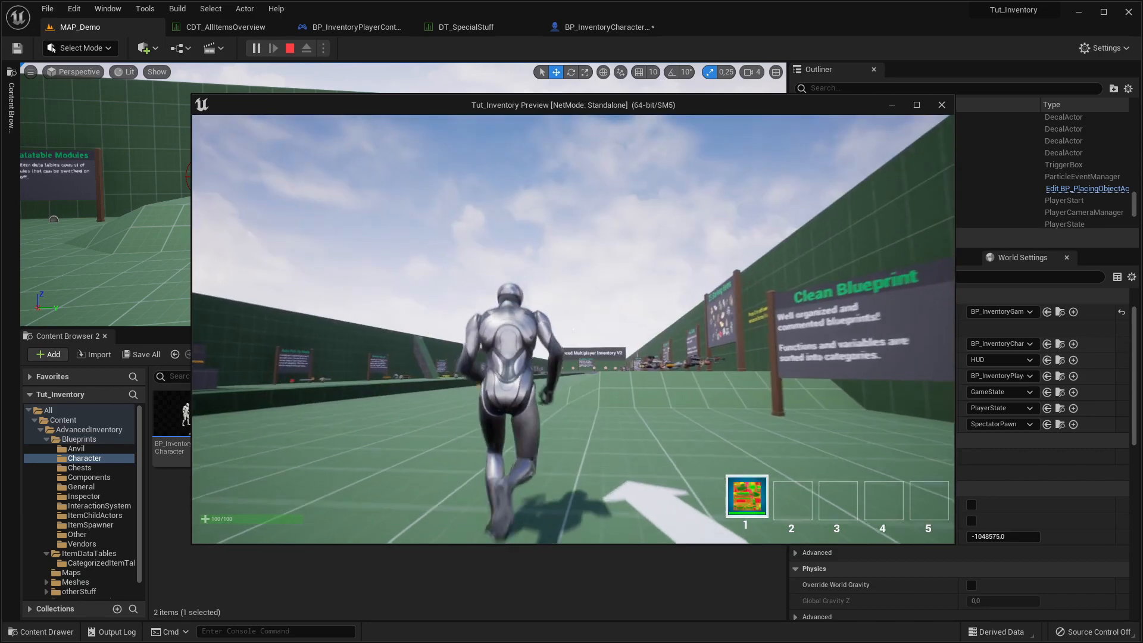
pyautogui.scroll(-2, 573, 329)
pyautogui.scroll(1, 573, 329)
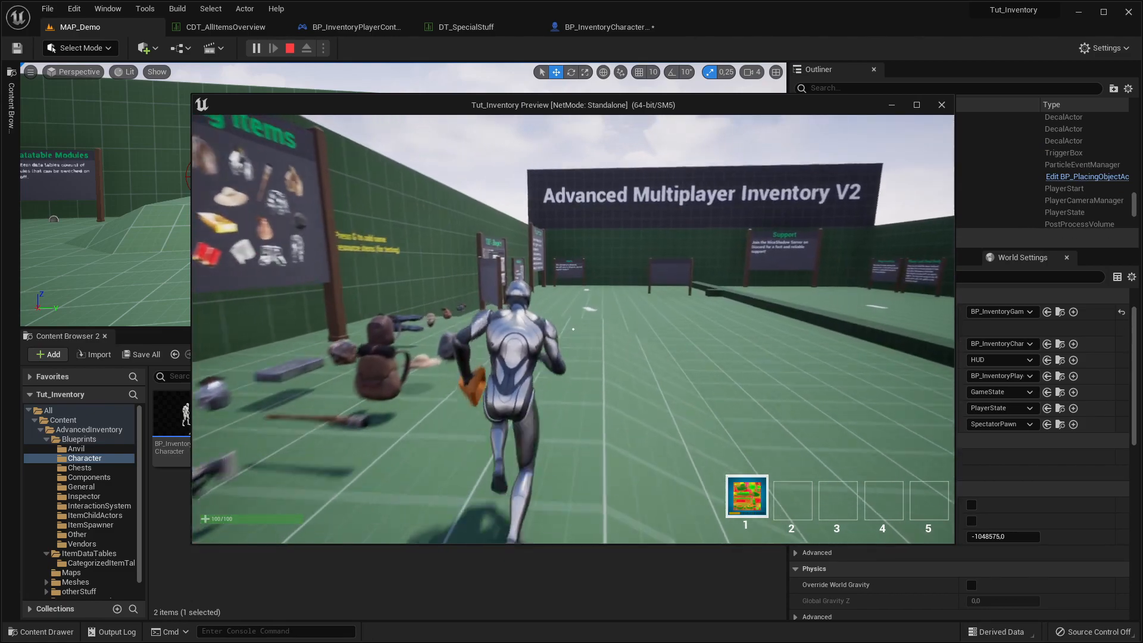
# Inspect the Tutorial Hat from the in-game inventory, rotate its 3D model, and close the inspector and inventory.
pyautogui.press('i')
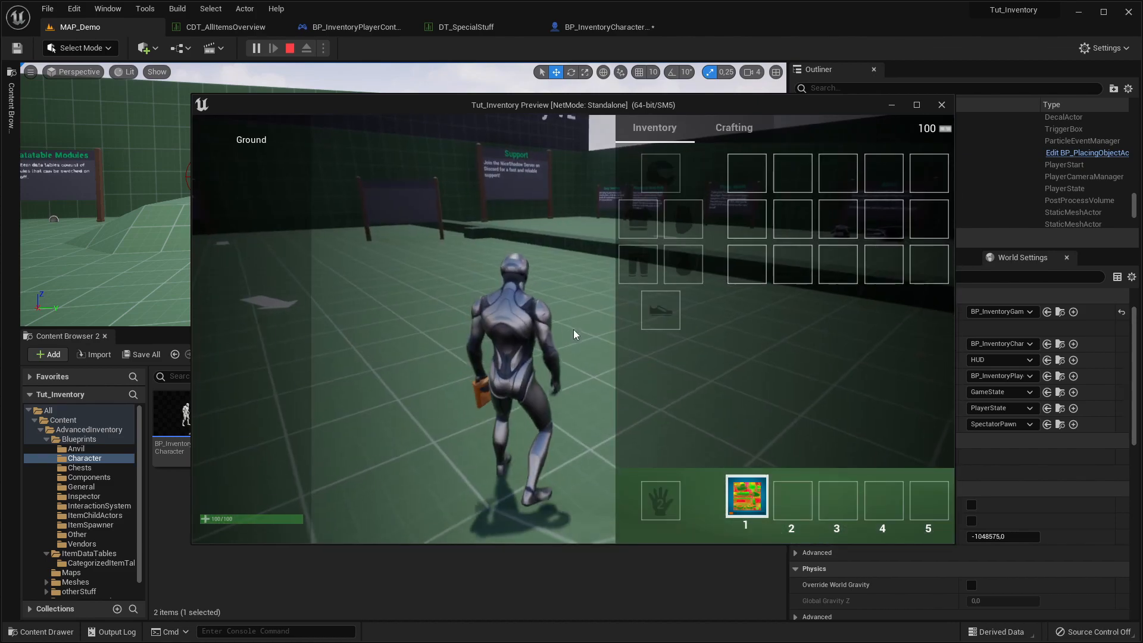
pyautogui.press('c')
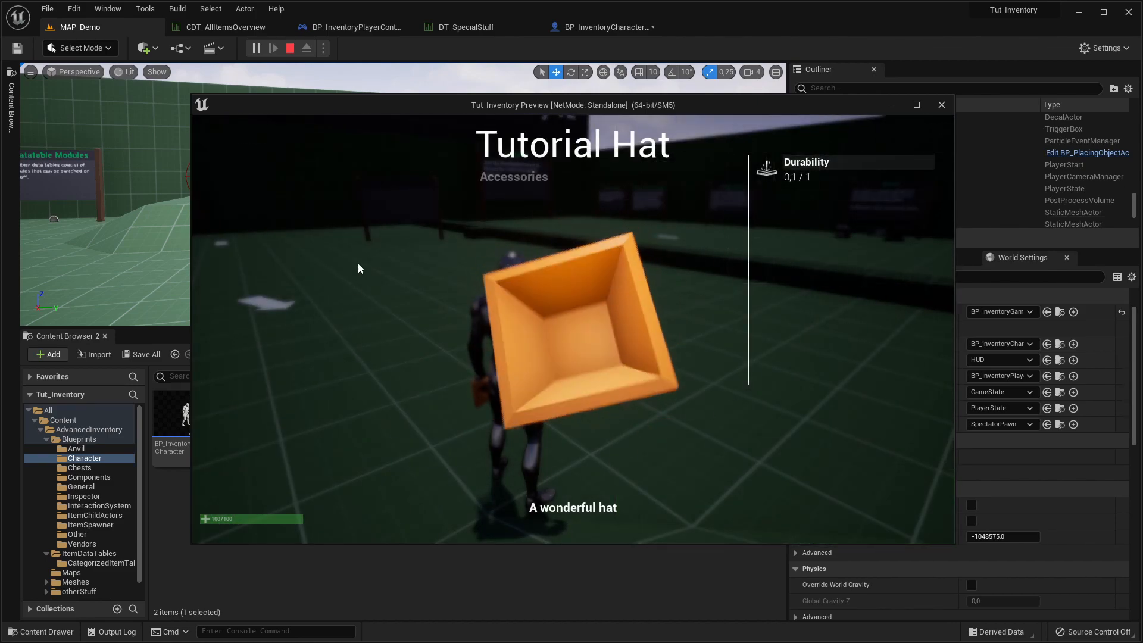
pyautogui.moveTo(534, 369); pyautogui.dragTo(590, 327)
pyautogui.press('c')
pyautogui.press('i')
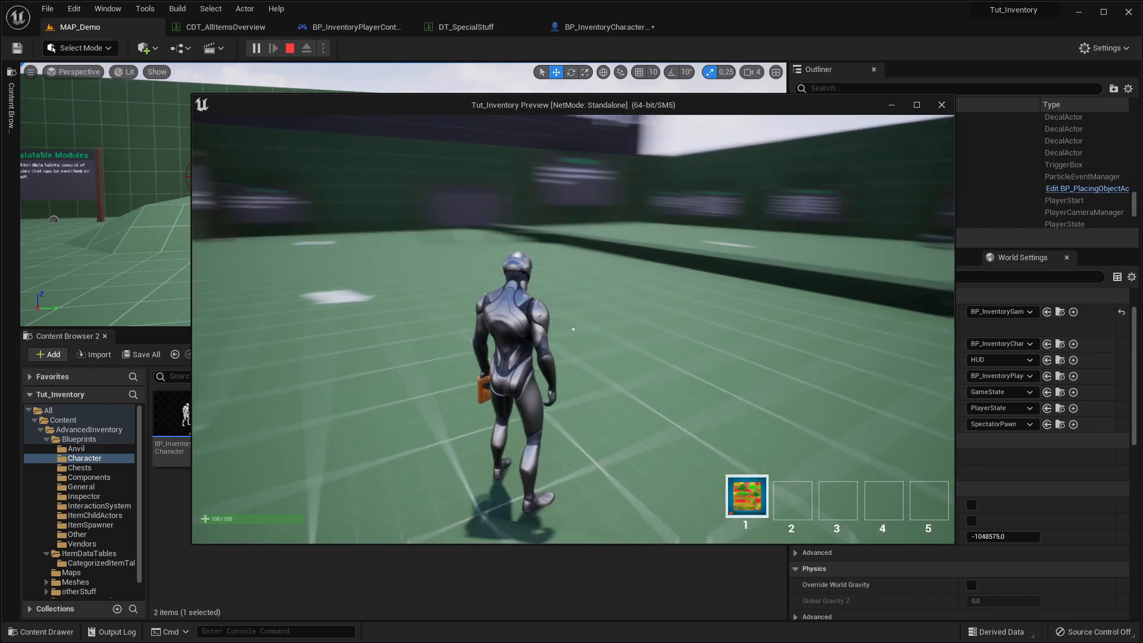
# Run and jump around the demo map with the Tutorial Hat in hand, and end the play preview.
pyautogui.press('w')
pyautogui.press('space')
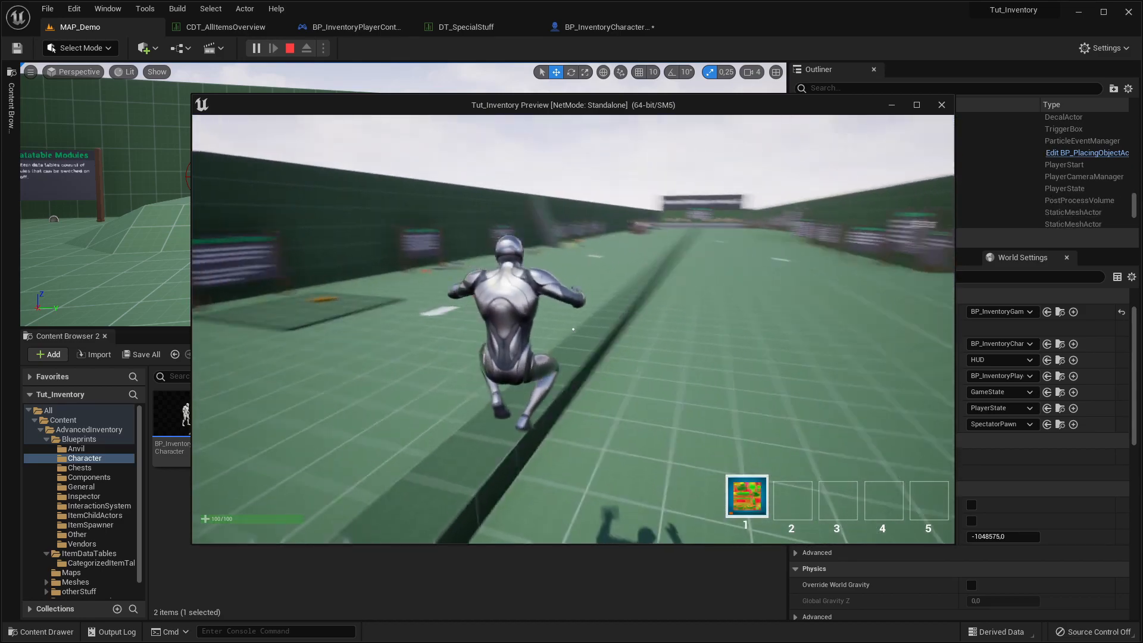
pyautogui.press('space')
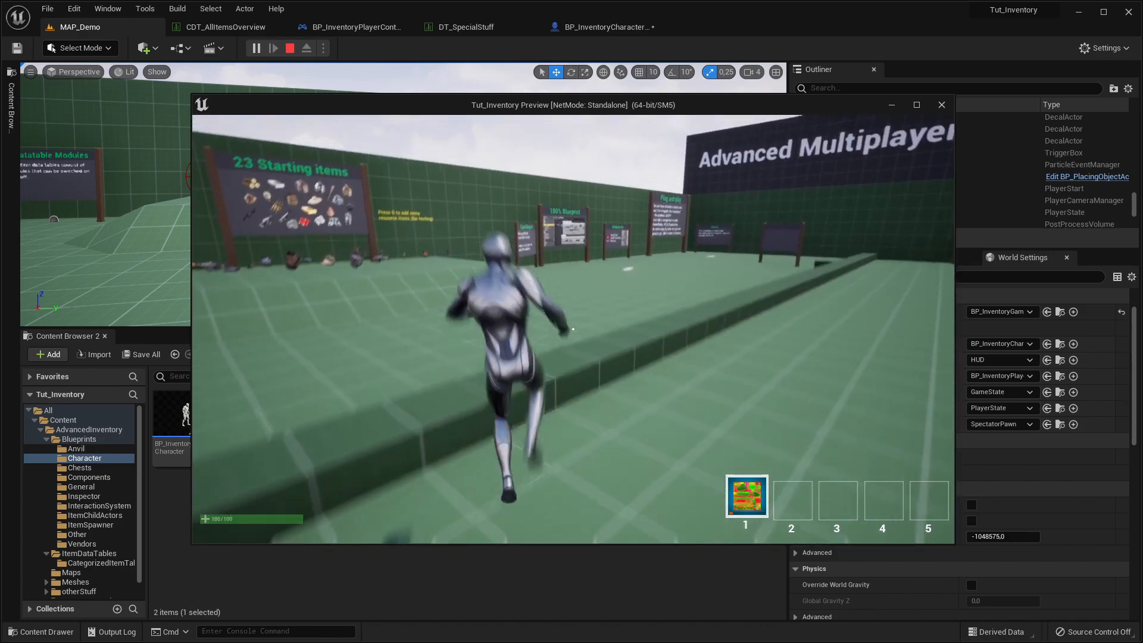
pyautogui.press('space')
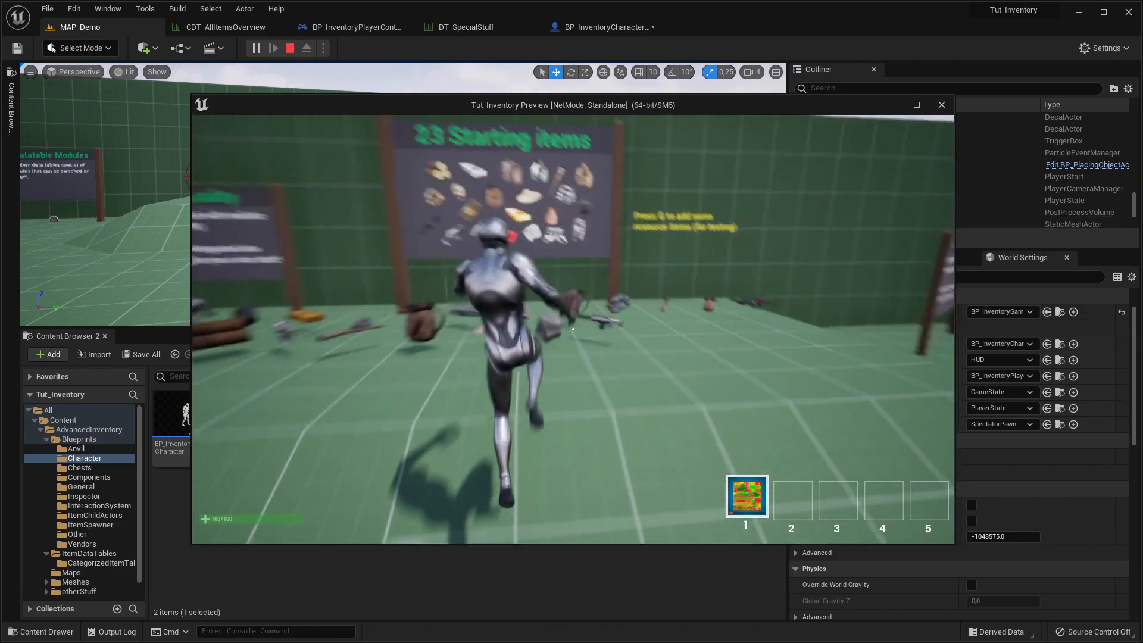
pyautogui.press('space')
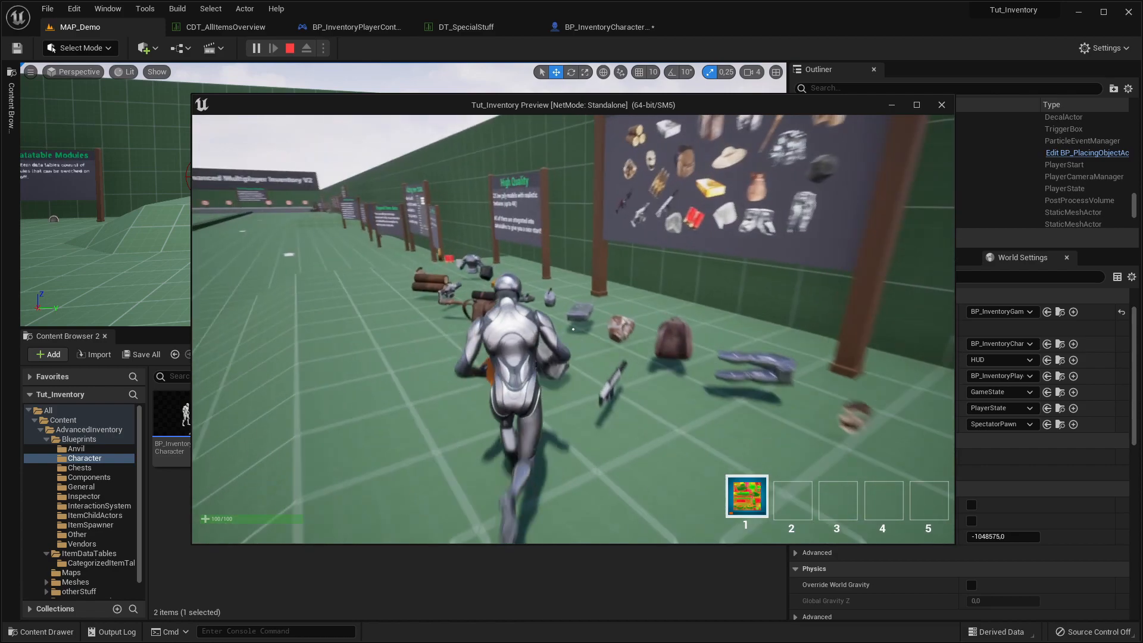
pyautogui.press('Escape')
# Review the ConsumeItem, Backpack, Dismantling, Vendor and Cooking sections of myitem in DT_SpecialStuff, collapsing each one again.
pyautogui.click(465, 28)
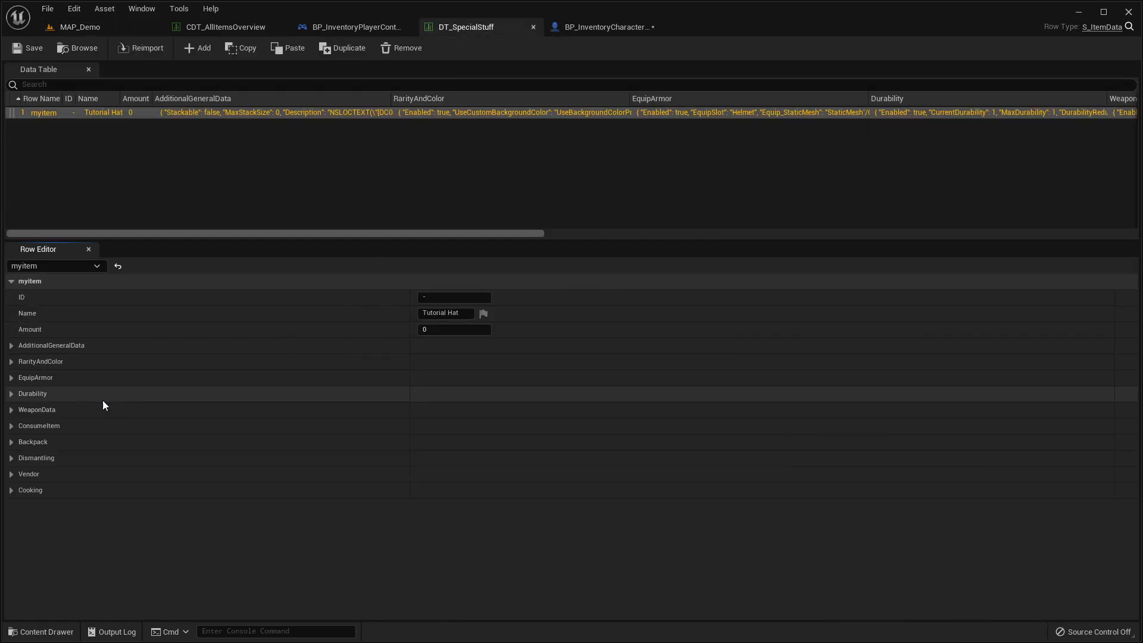
pyautogui.click(11, 426)
pyautogui.click(12, 425)
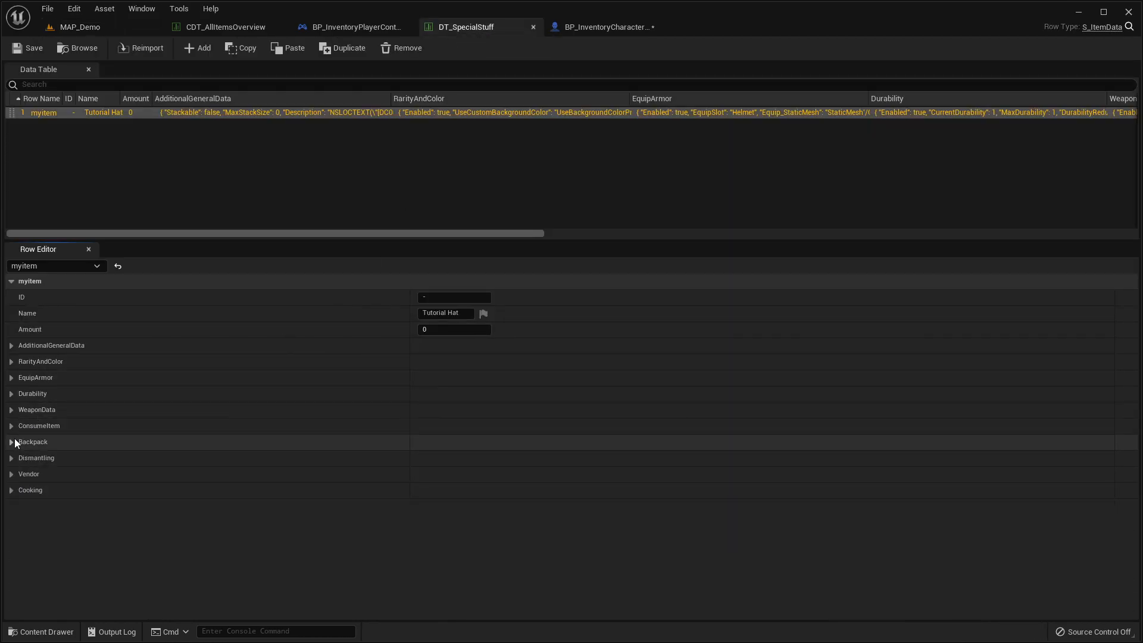
pyautogui.click(12, 442)
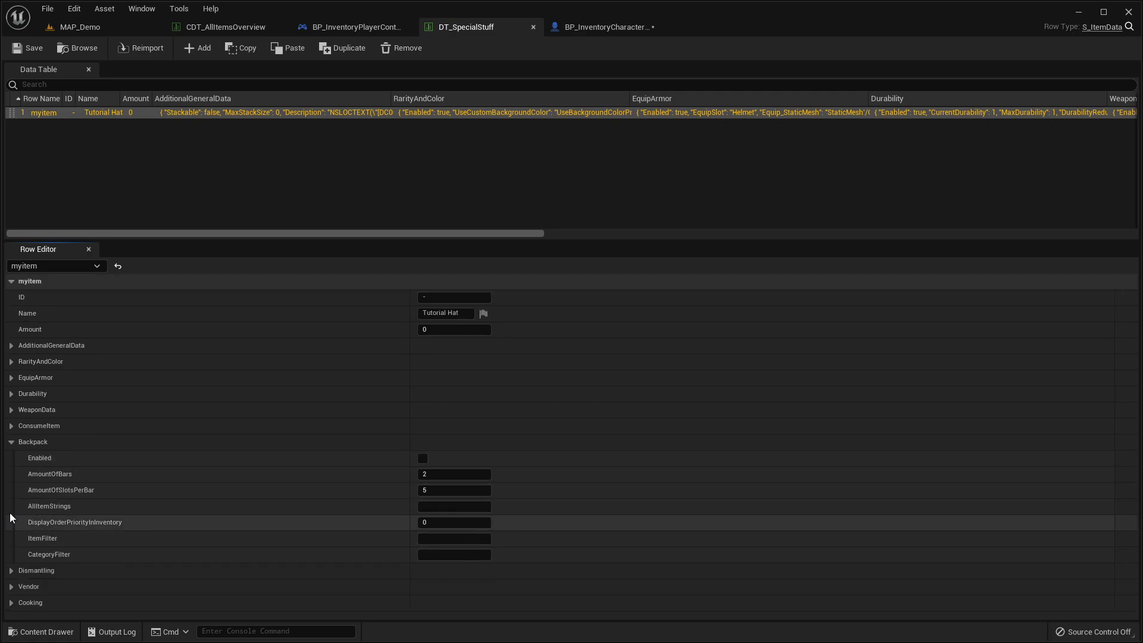
pyautogui.click(11, 442)
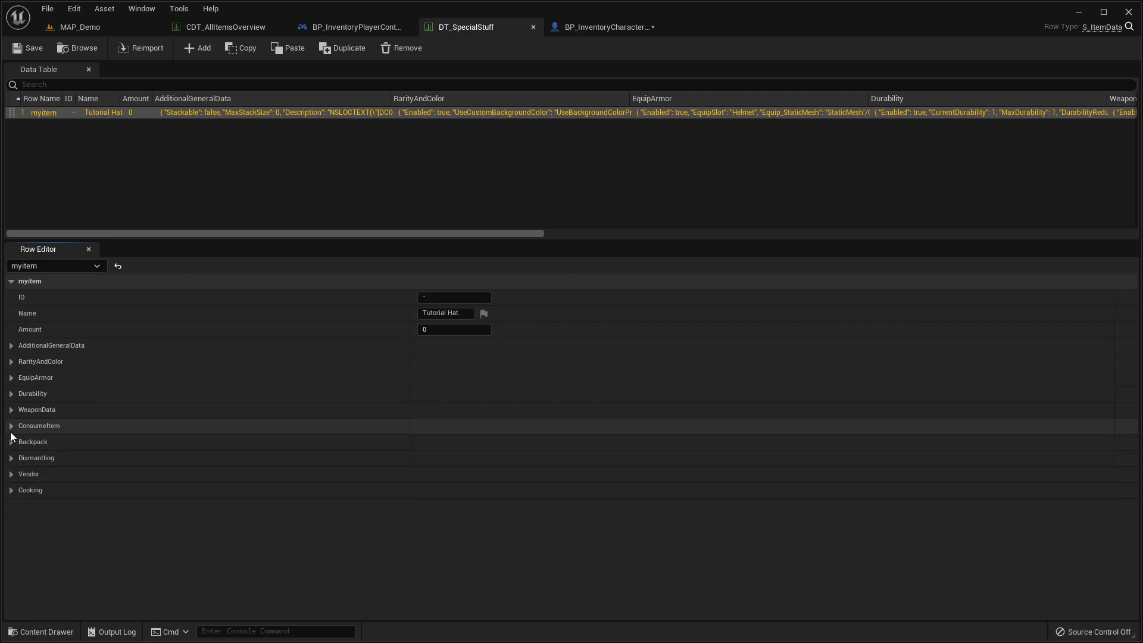
pyautogui.click(12, 458)
pyautogui.click(11, 458)
pyautogui.click(11, 473)
pyautogui.click(11, 474)
pyautogui.click(11, 490)
pyautogui.click(12, 489)
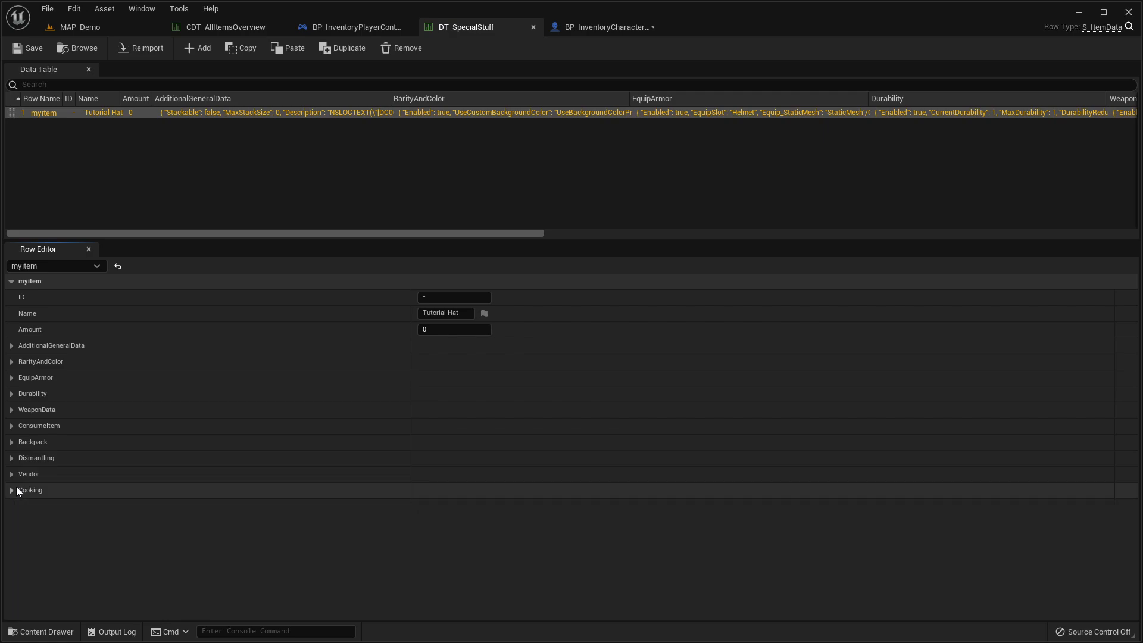